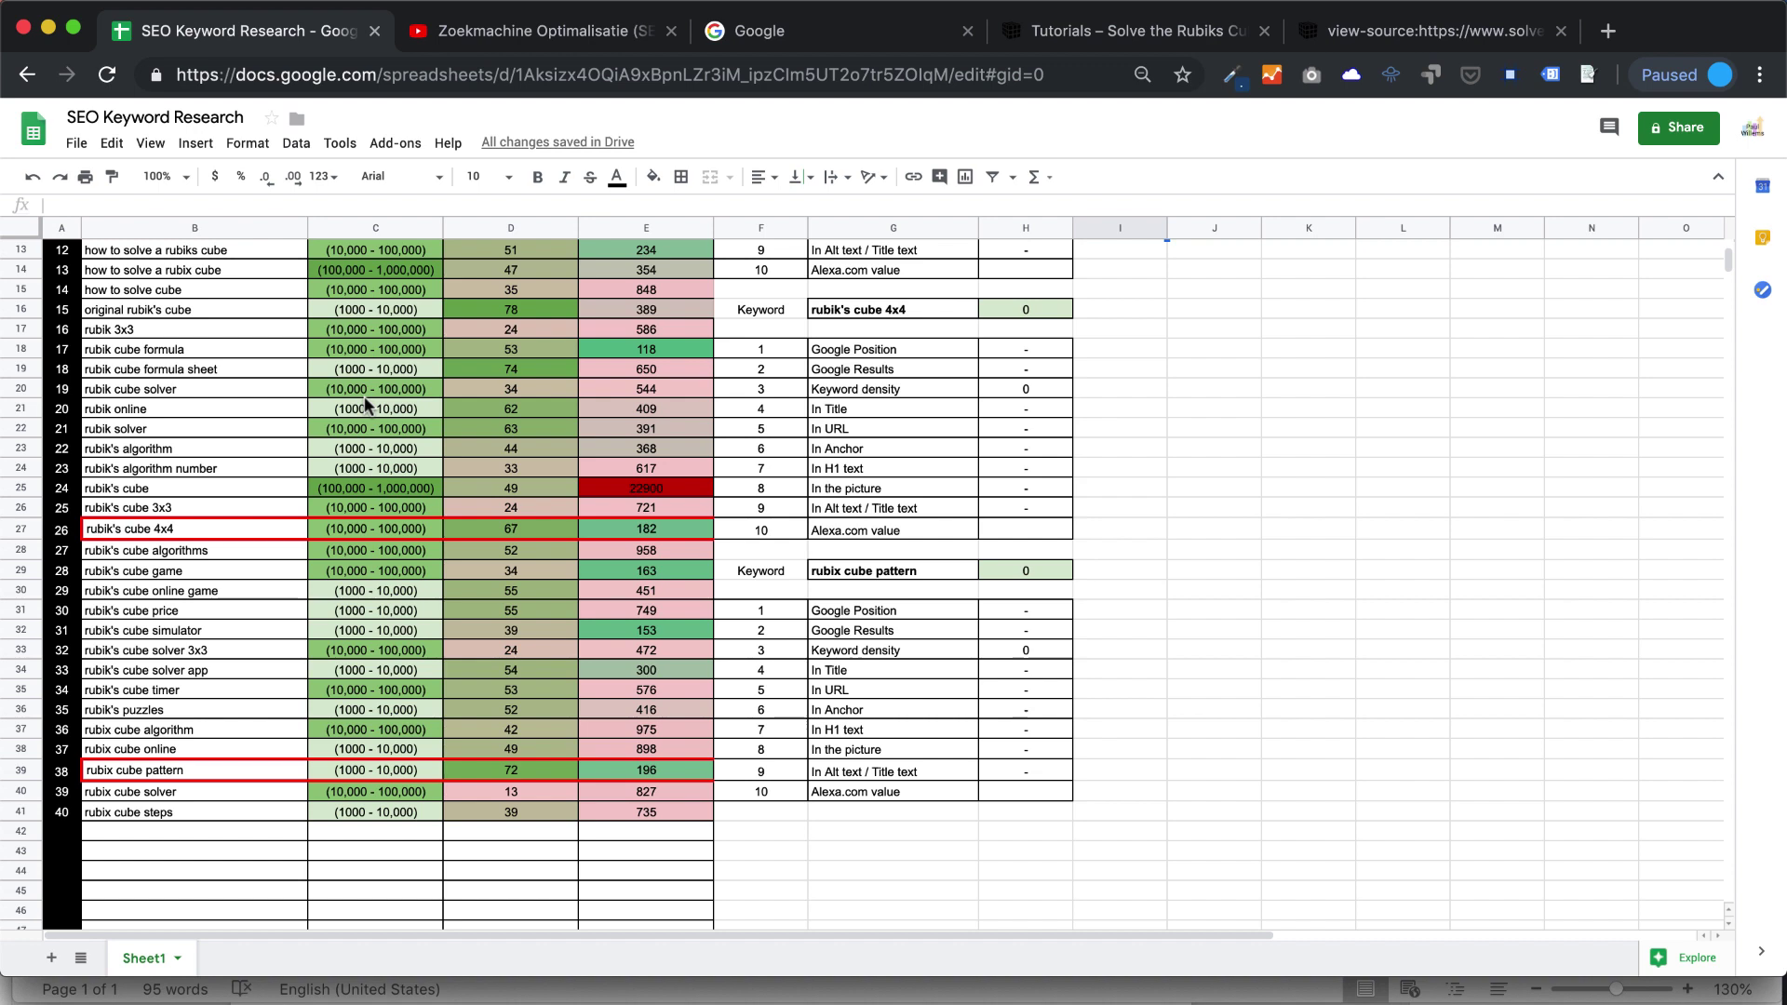
pyautogui.scroll(3, 364, 395)
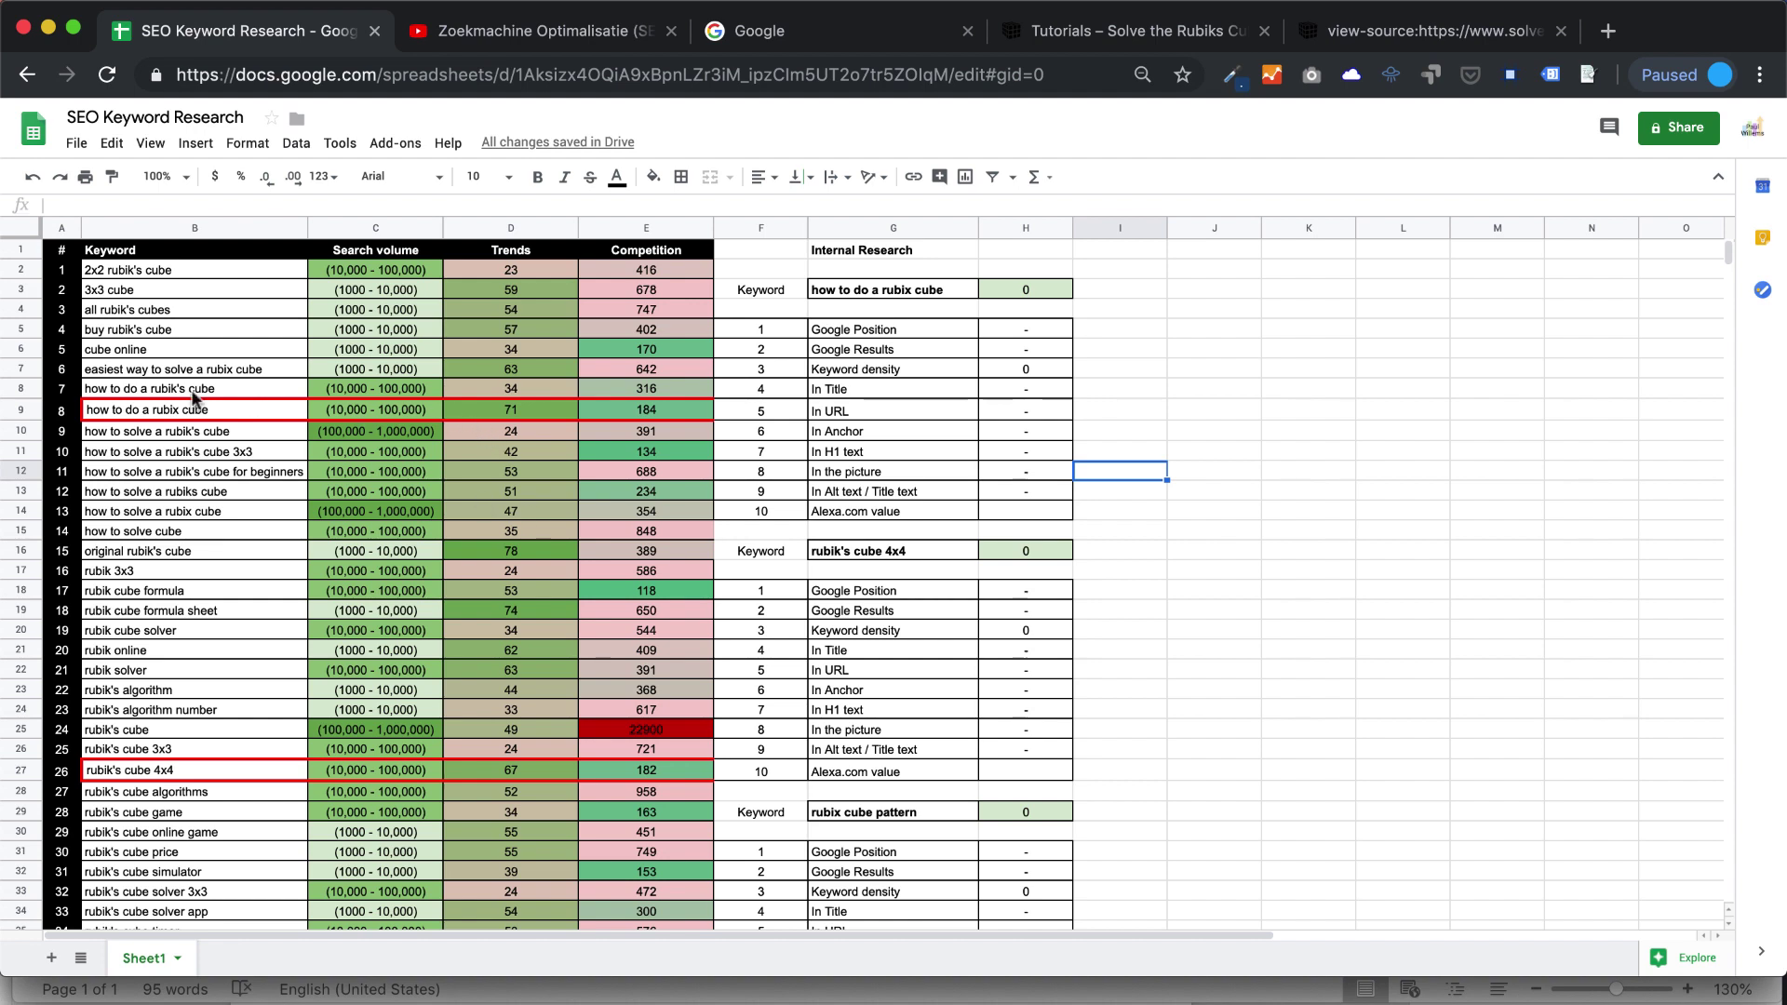
pyautogui.hscroll(1, 371, 426)
pyautogui.hscroll(-1, 365, 417)
pyautogui.scroll(-5, 789, 544)
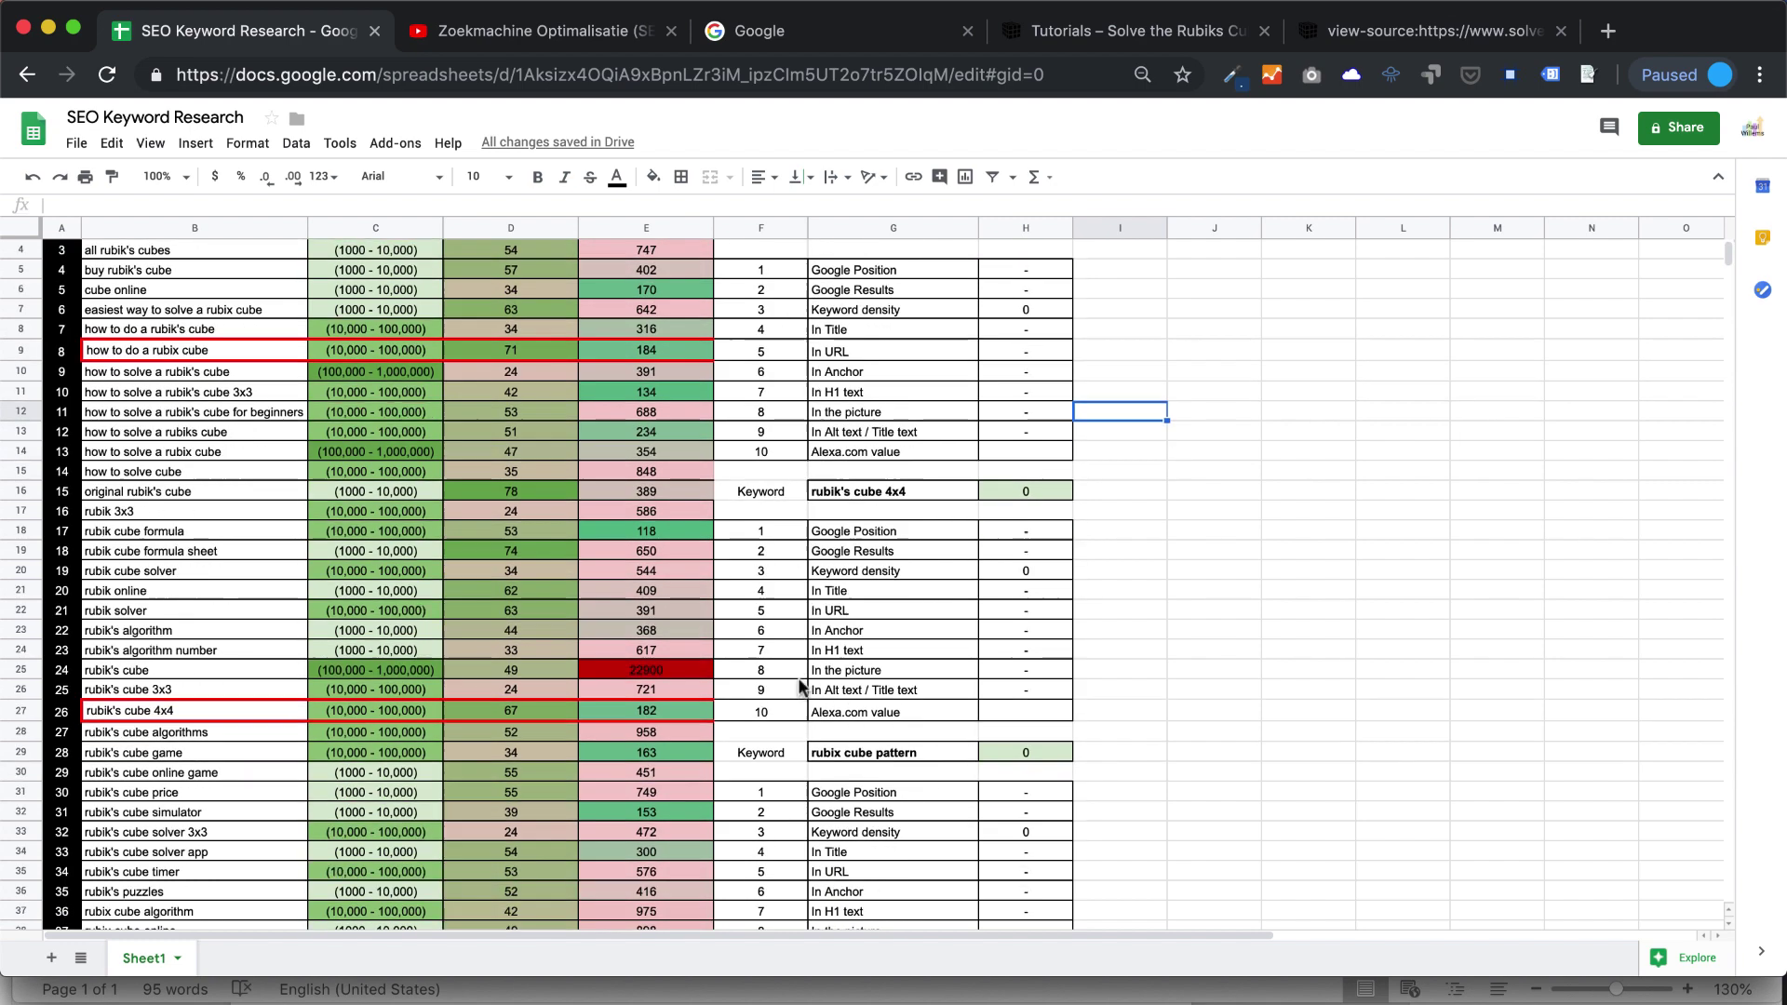
pyautogui.scroll(5, 925, 750)
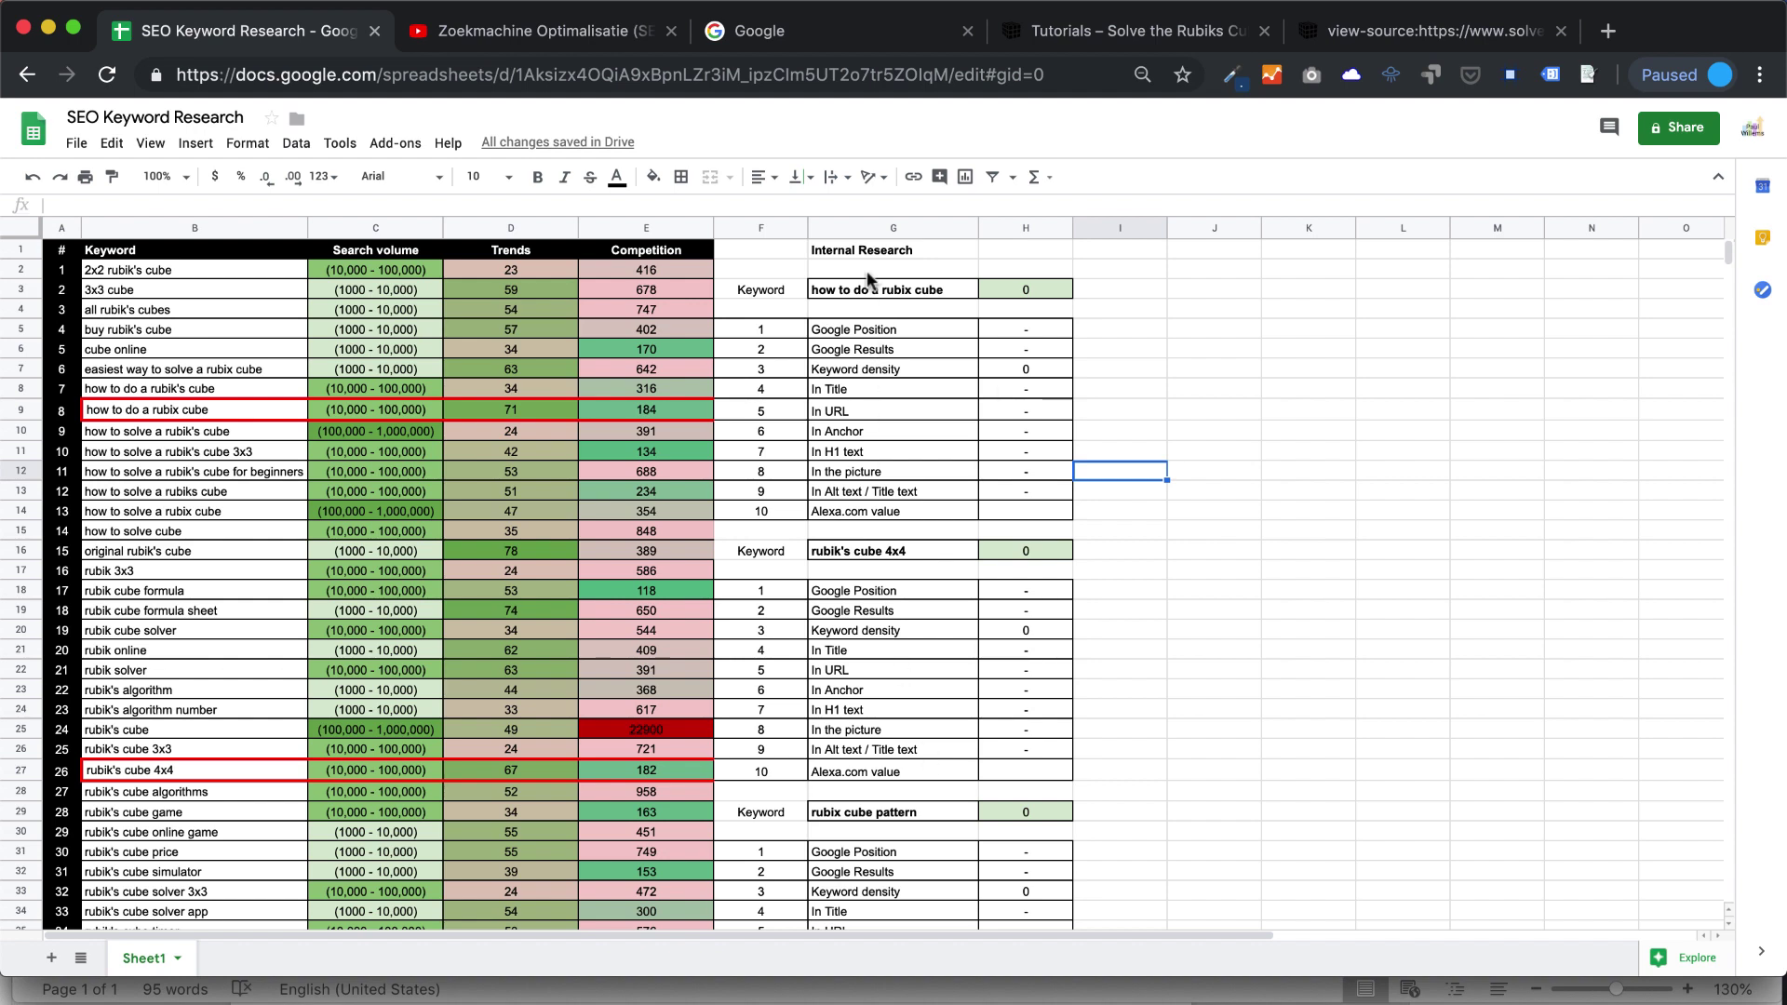
# Enter the label "Page:" in F4, directly below the first Keyword label of the Internal Research section.
pyautogui.click(771, 270)
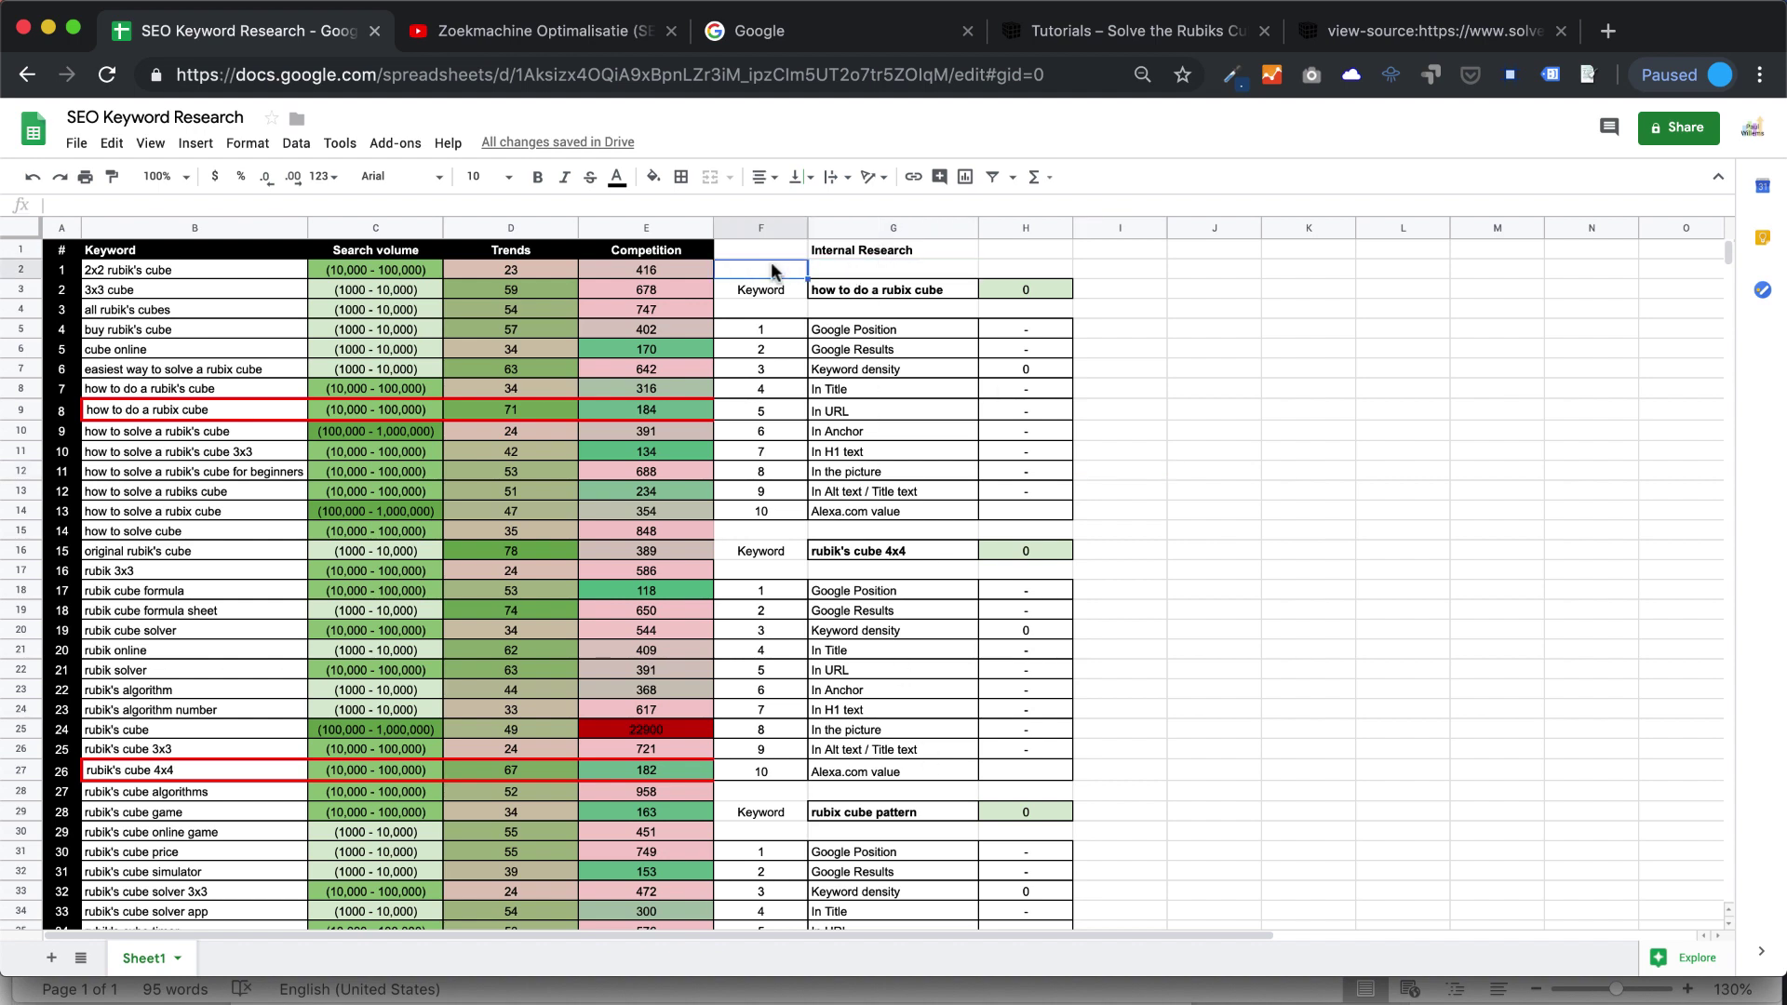
pyautogui.click(769, 311)
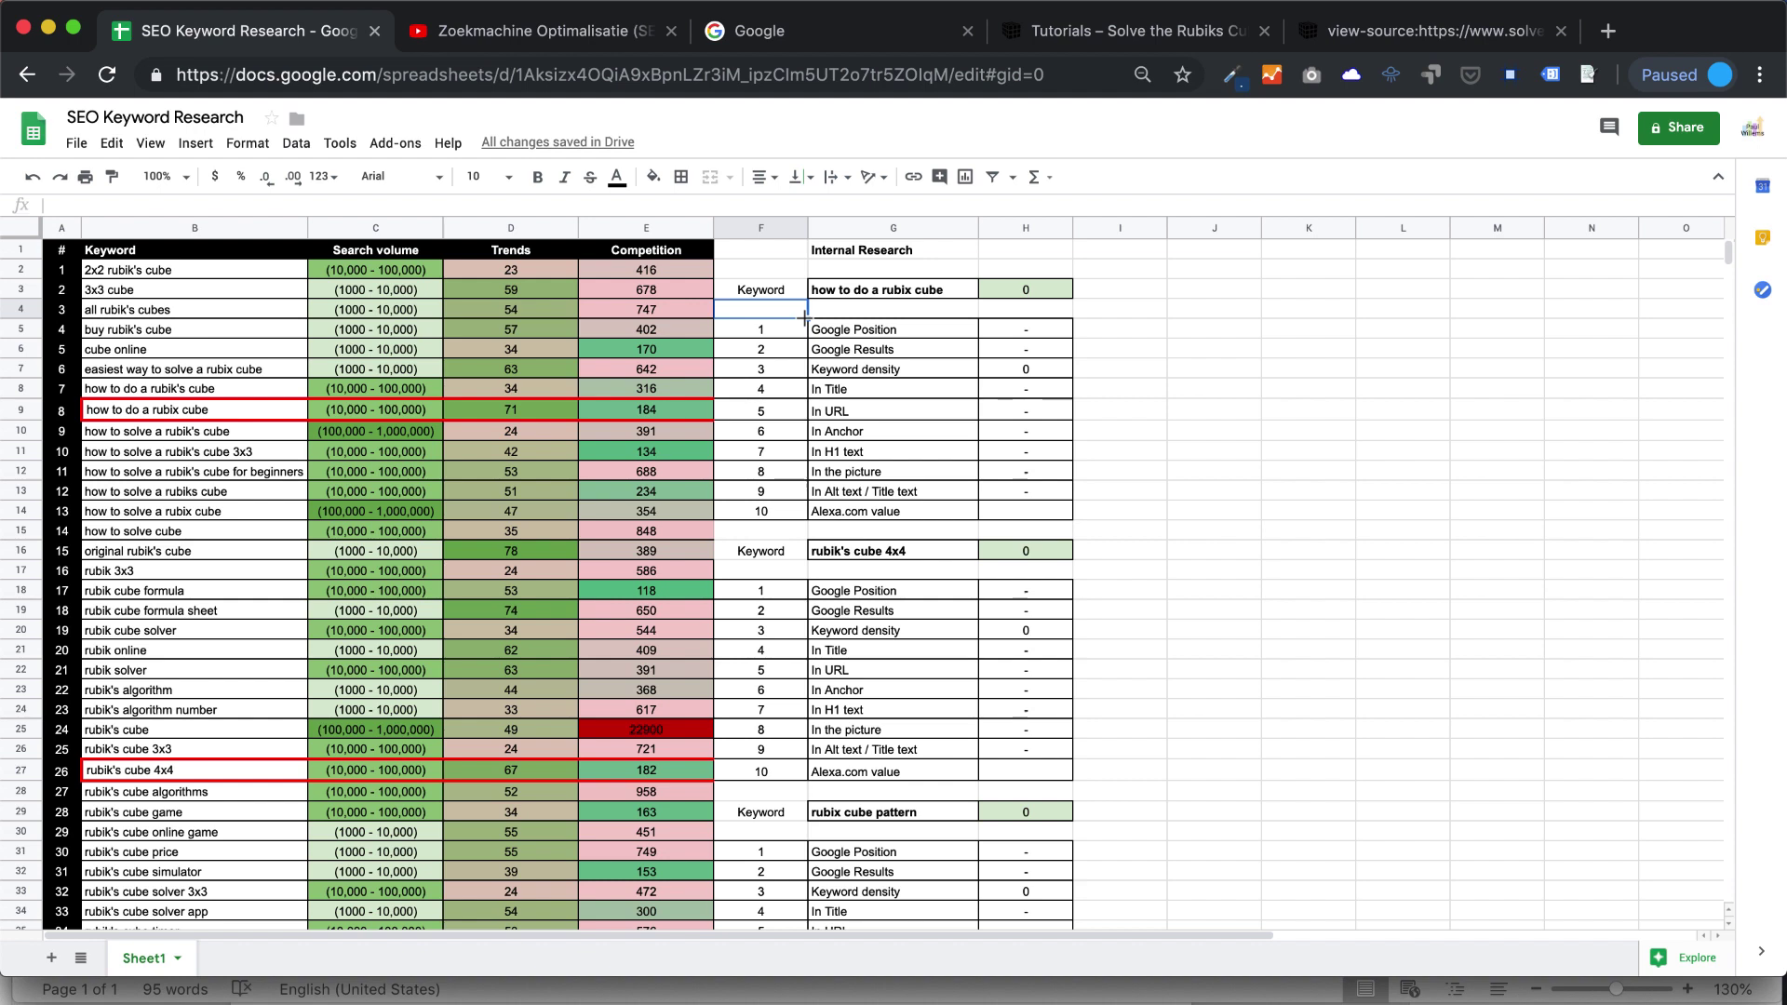
pyautogui.write('Pag')
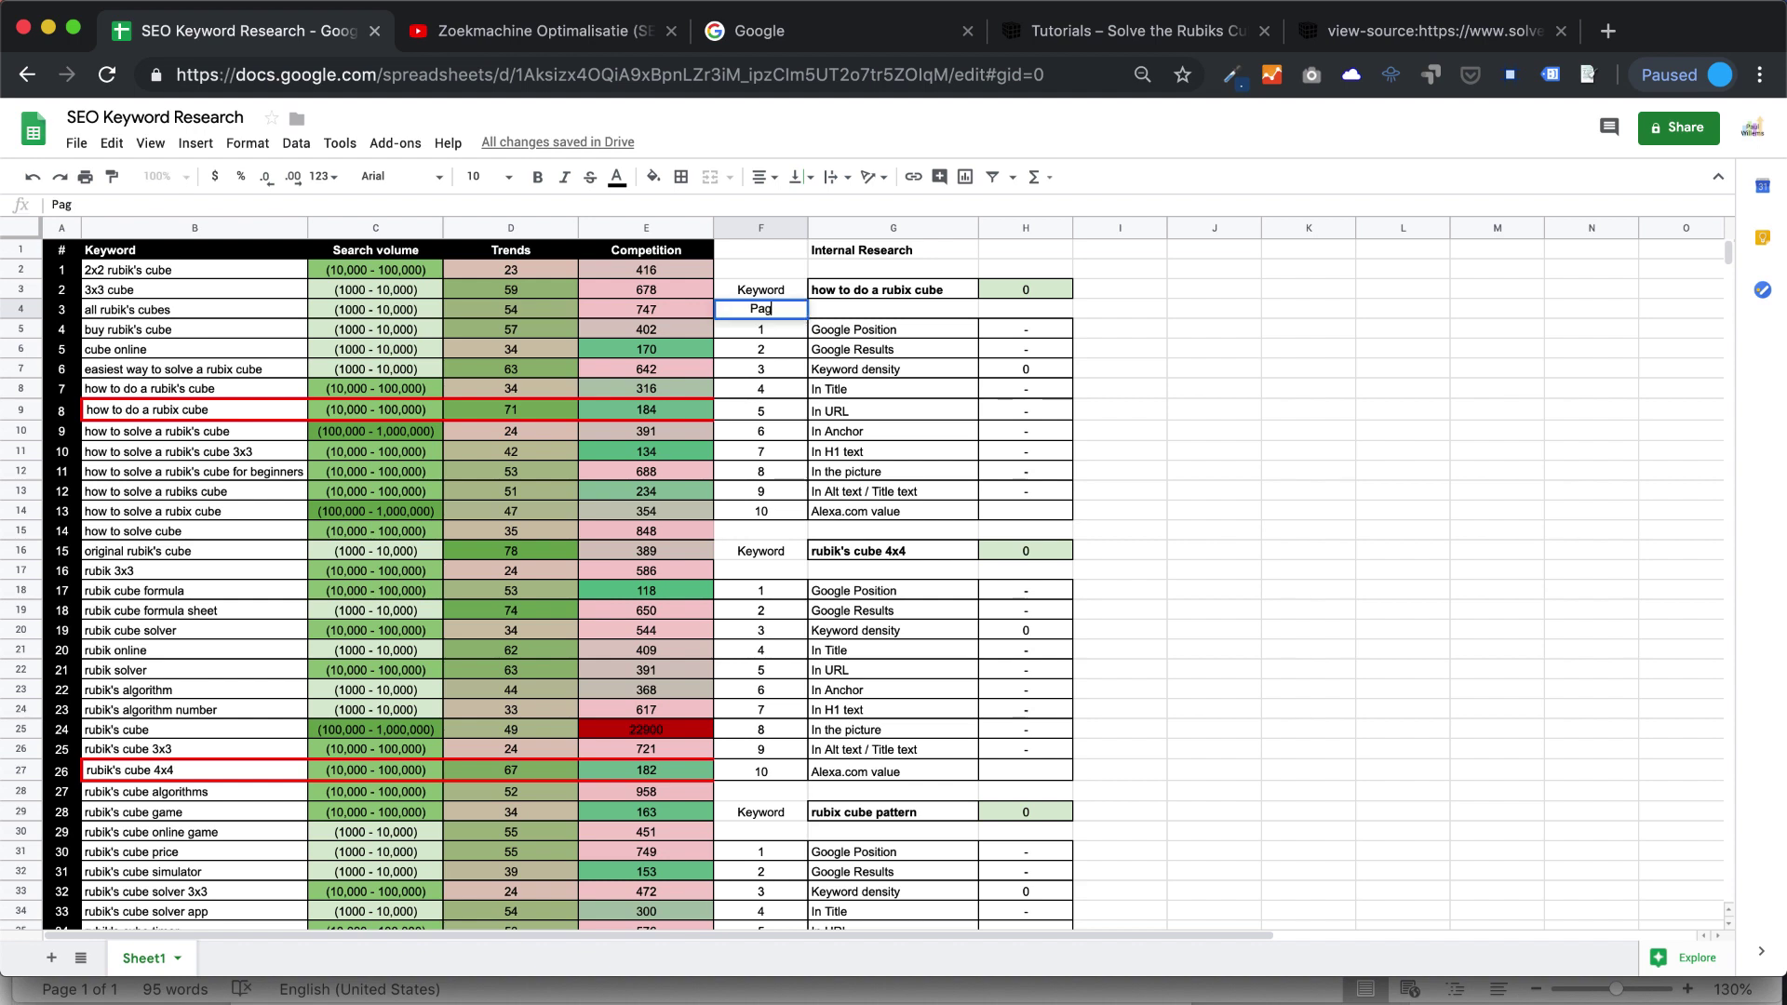
pyautogui.write('e:')
# Copy the "Page:" label below the Keyword labels of the "rubik's cube 4x4" and "rubix cube pattern" blocks, in F17 and F30.
pyautogui.click(777, 317)
pyautogui.hotkey('ctrl', 'c')
pyautogui.click(757, 571)
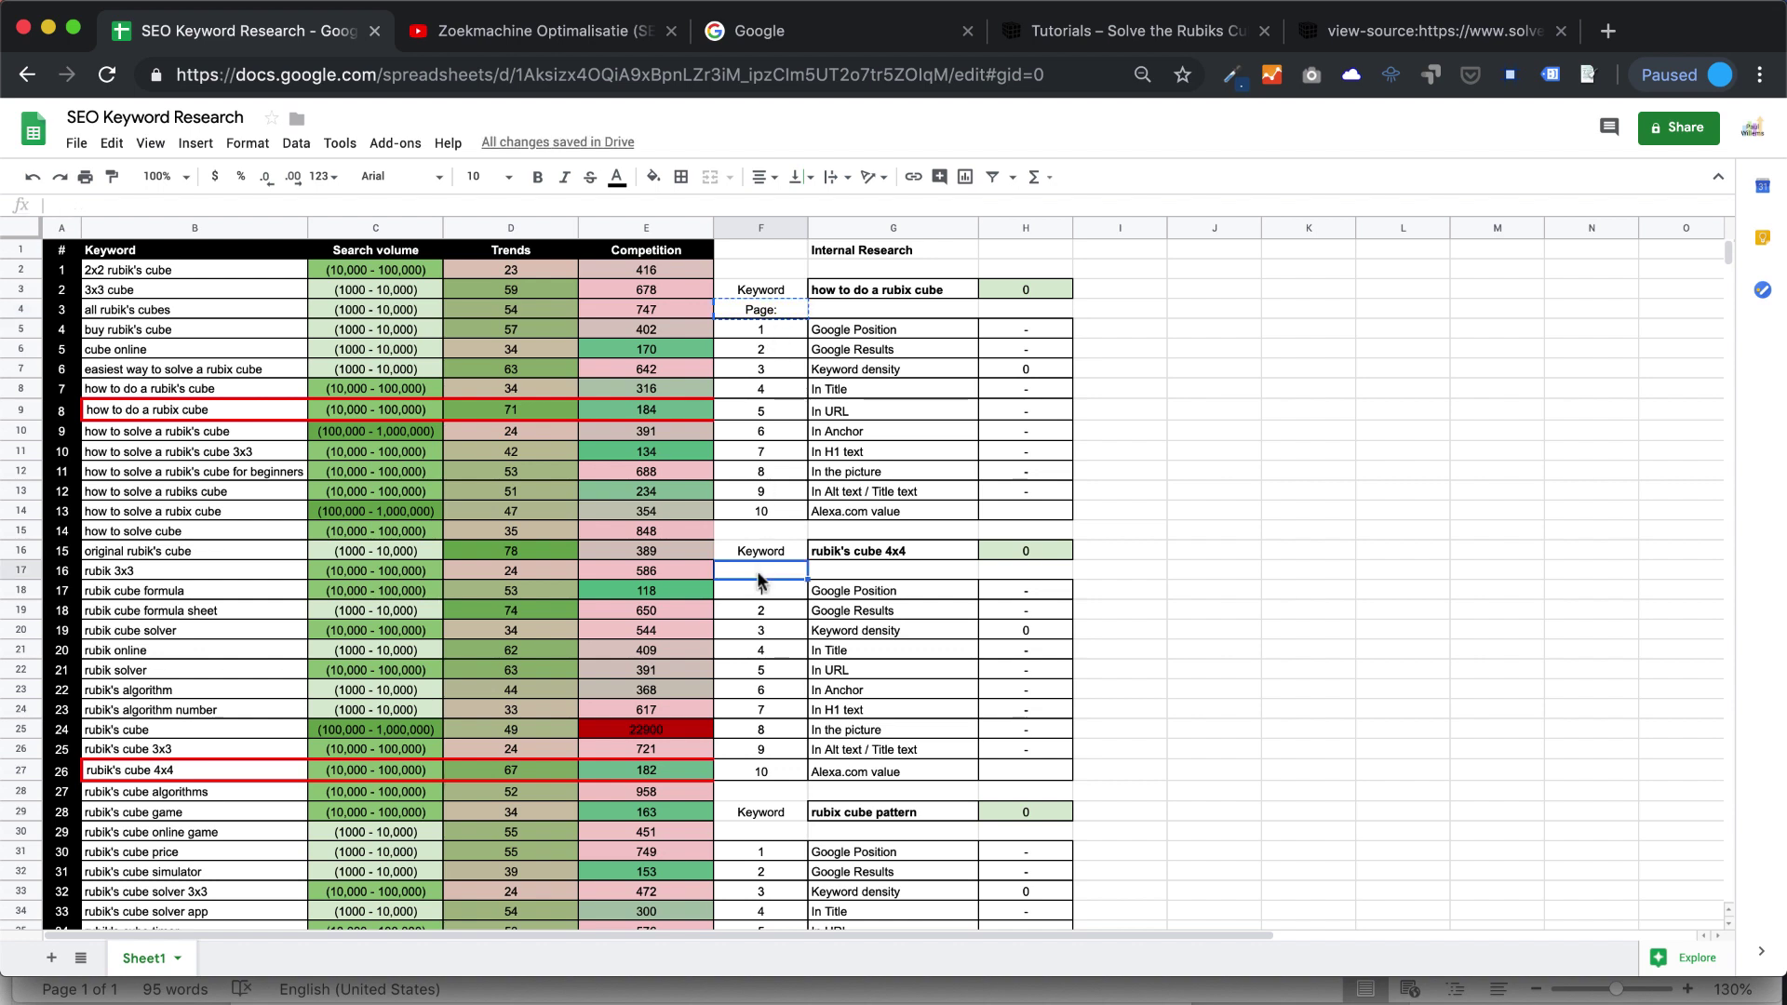
pyautogui.hotkey('ctrl', 'v')
pyautogui.click(776, 793)
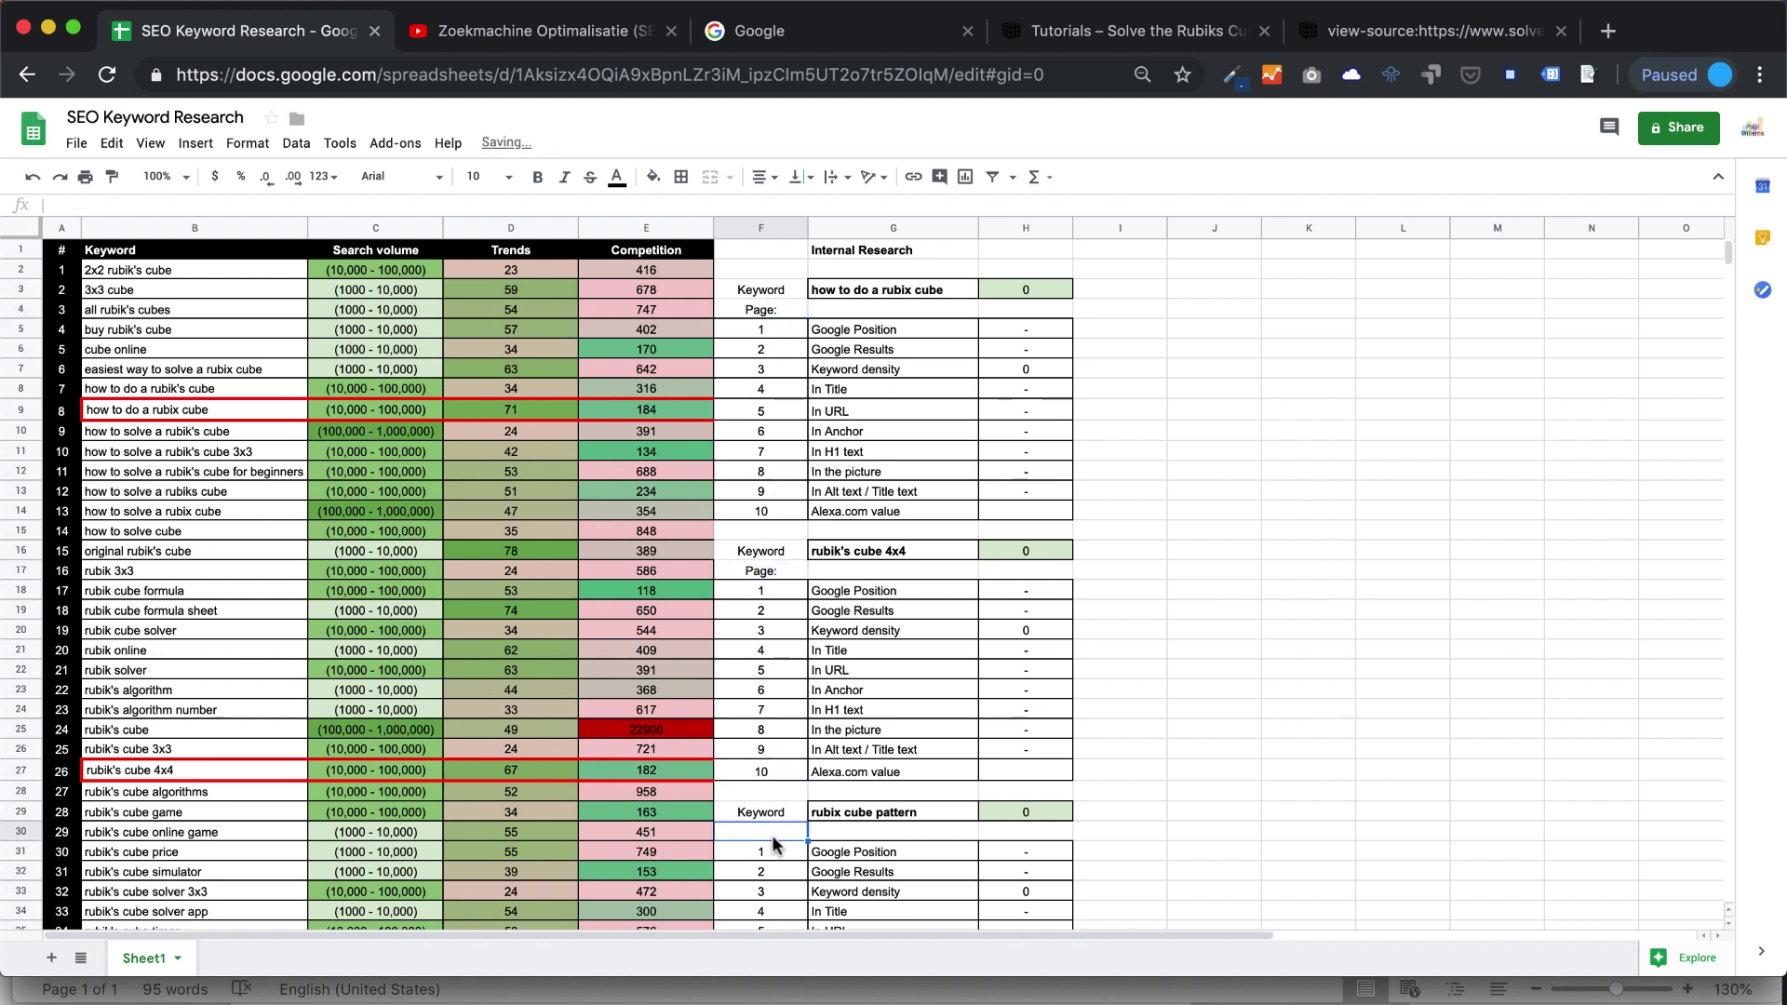
pyautogui.click(772, 835)
pyautogui.hotkey('ctrl', 'v')
# Open the home page of the Solve the Rubiks Cube website, and return to the SEO Keyword Research spreadsheet.
pyautogui.click(873, 310)
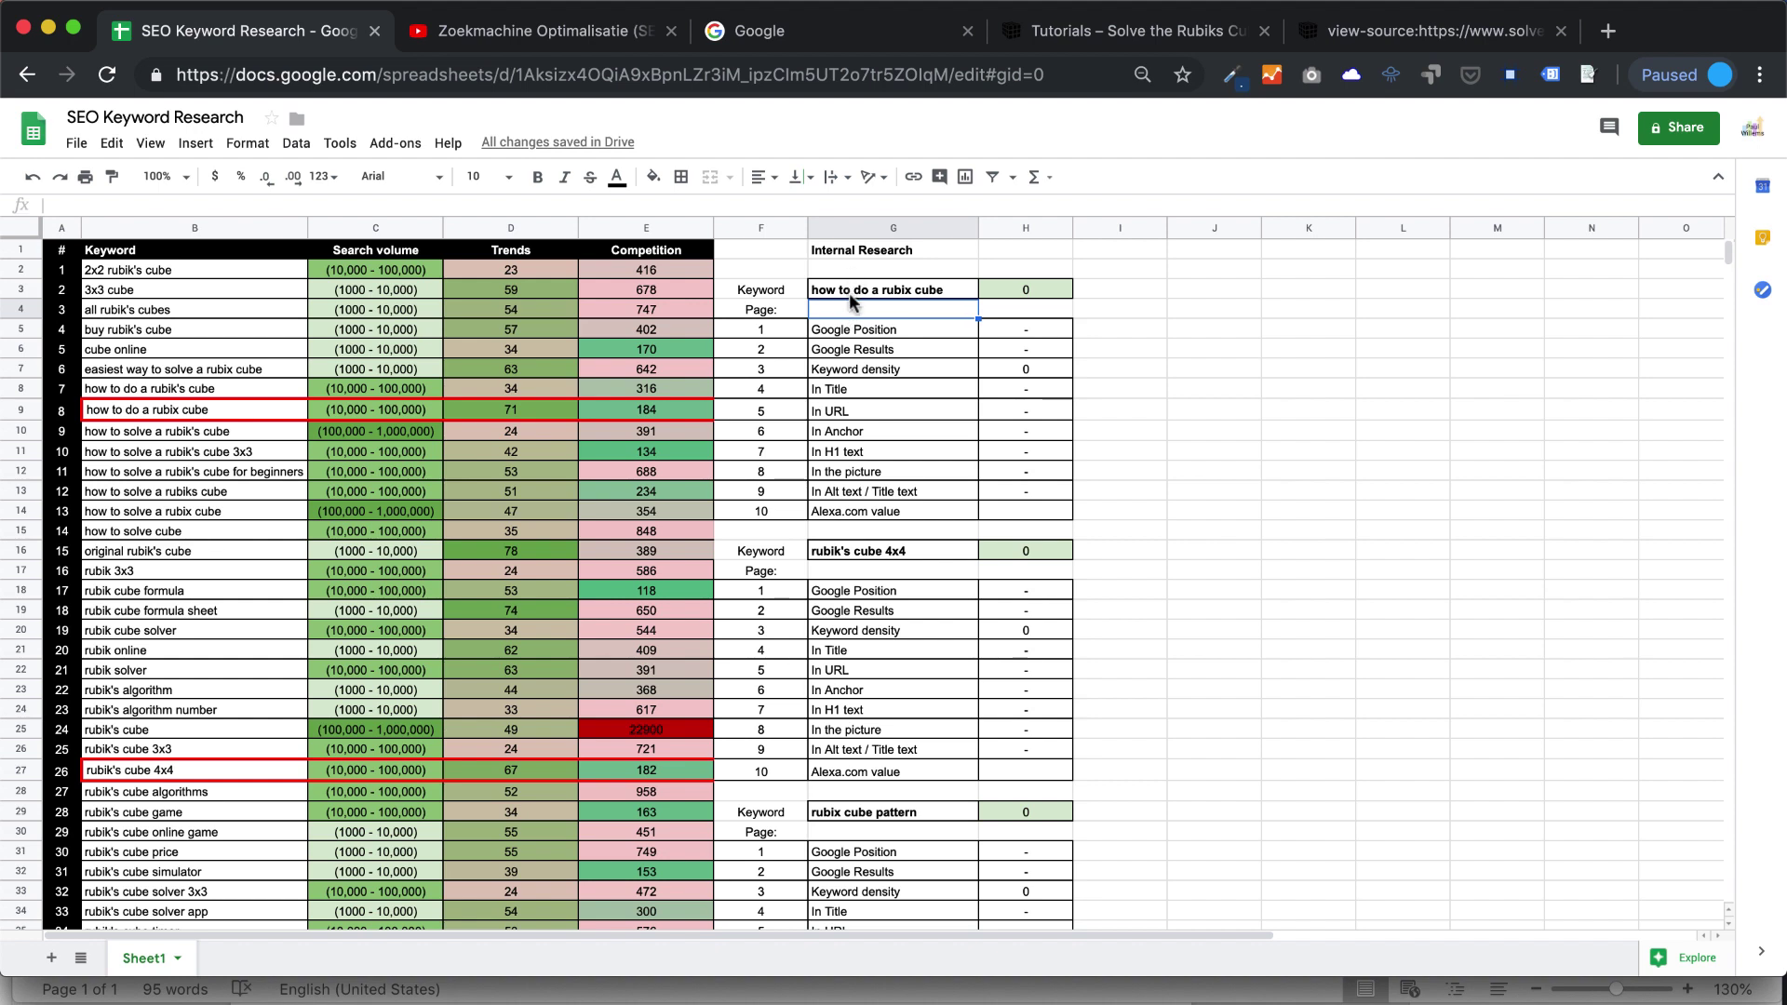
pyautogui.click(1080, 28)
pyautogui.click(522, 159)
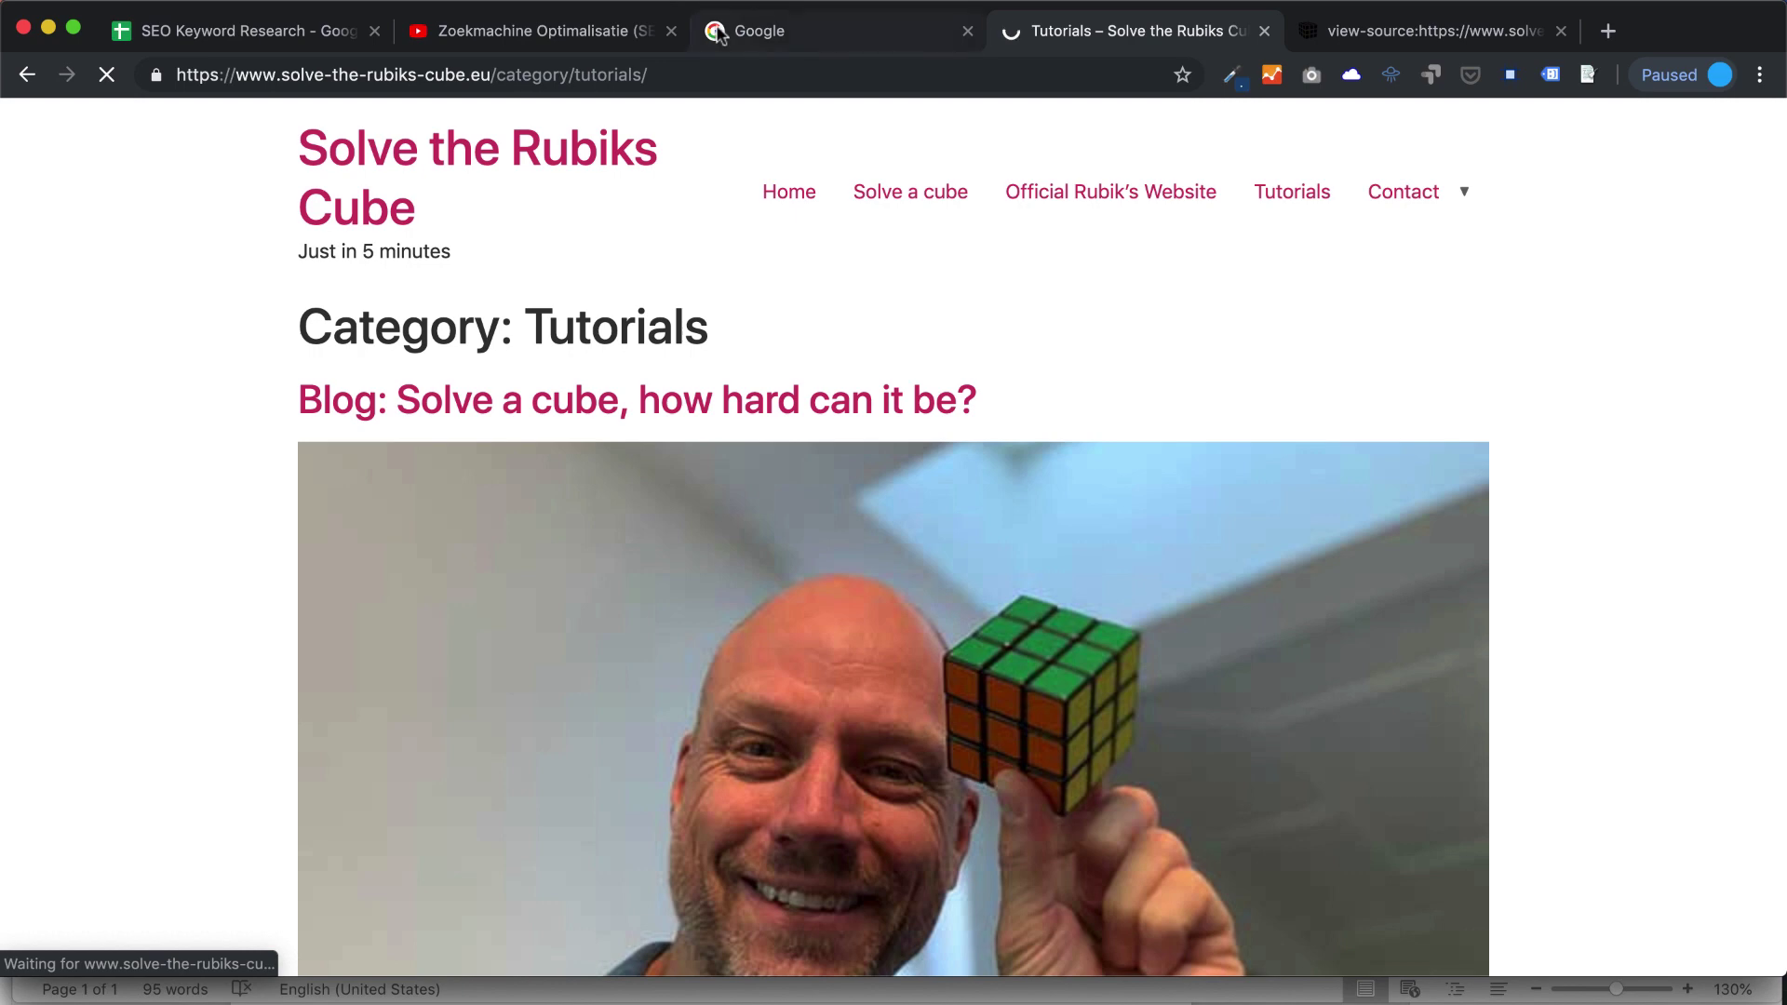
pyautogui.click(316, 31)
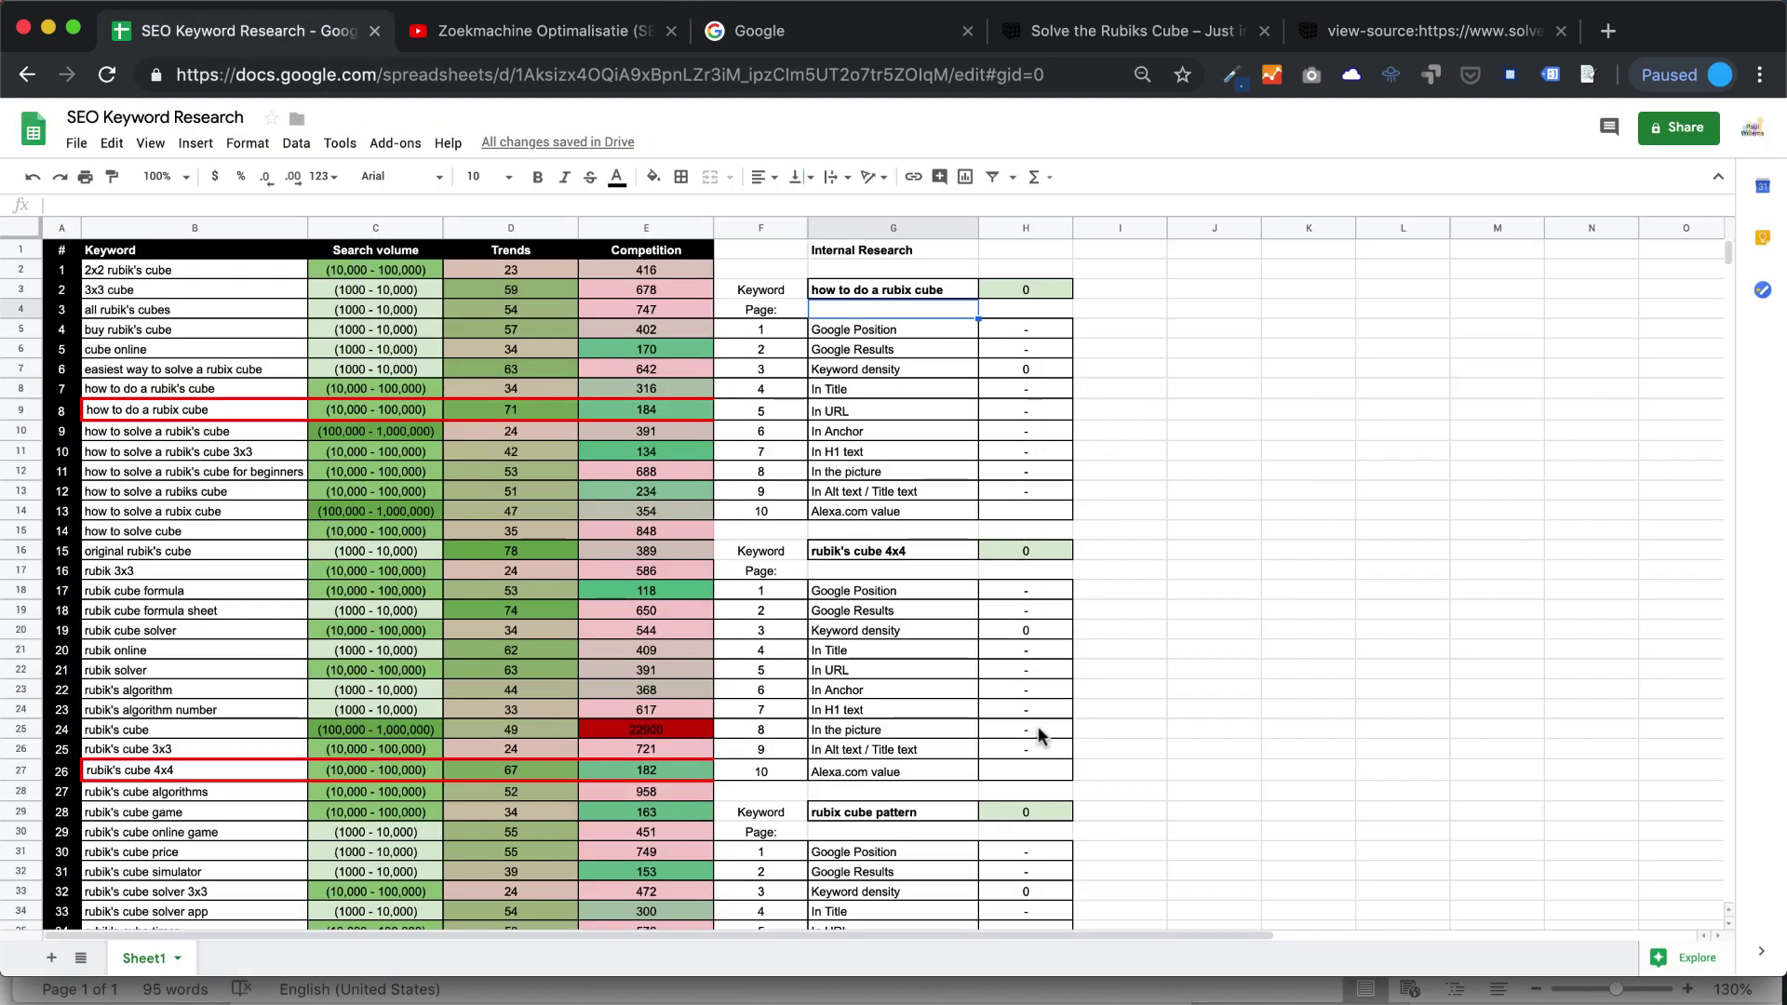
# Enter "-" as the Alexa.com value in all three keyword blocks.
pyautogui.click(1039, 510)
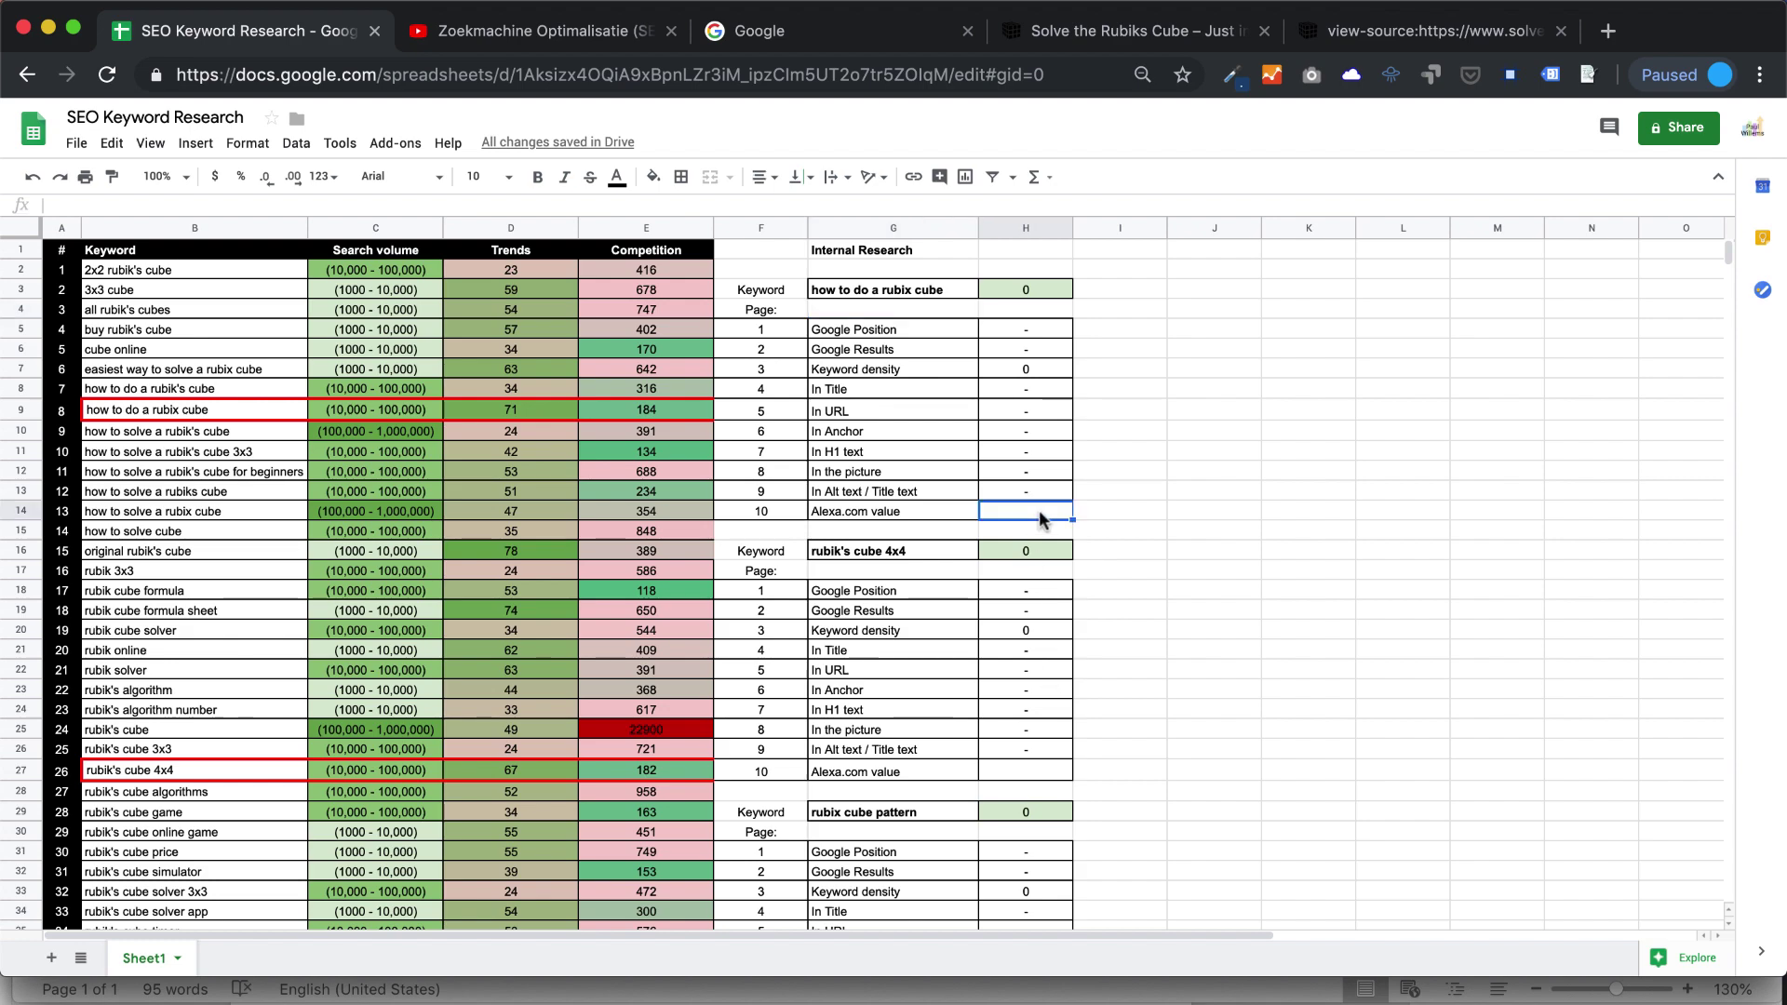
pyautogui.write('-')
pyautogui.click(1021, 771)
pyautogui.write('-')
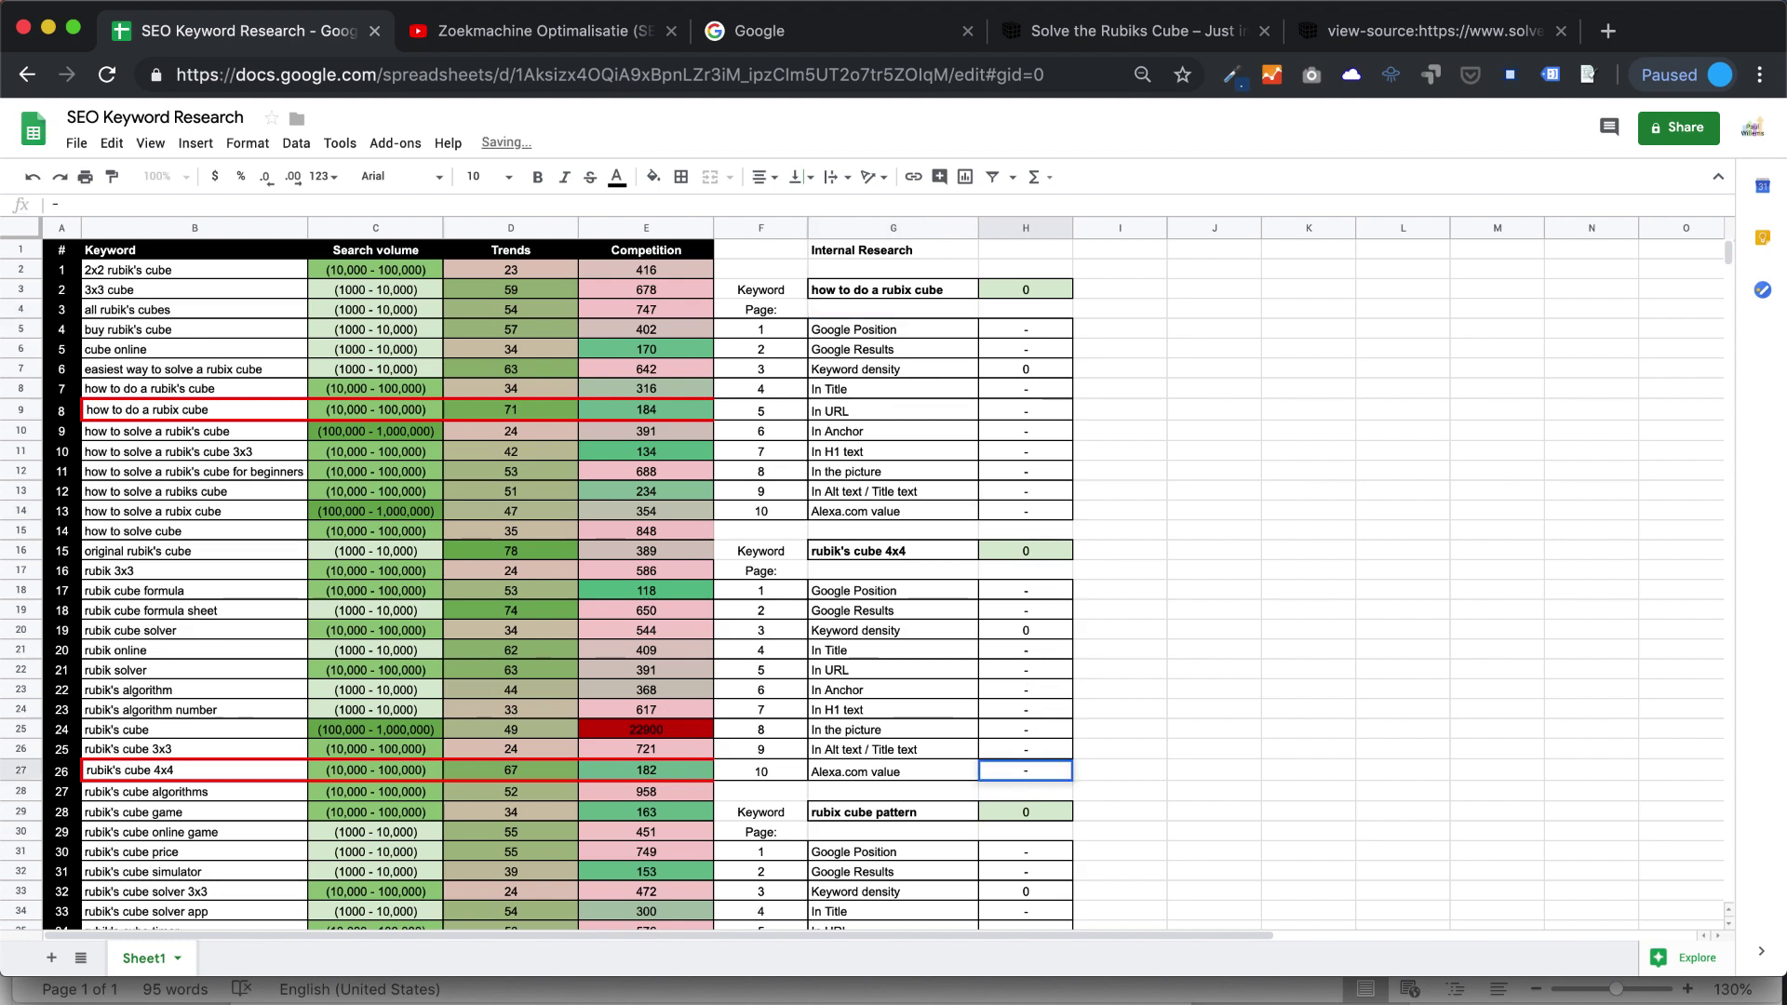
pyautogui.scroll(-6, 1137, 709)
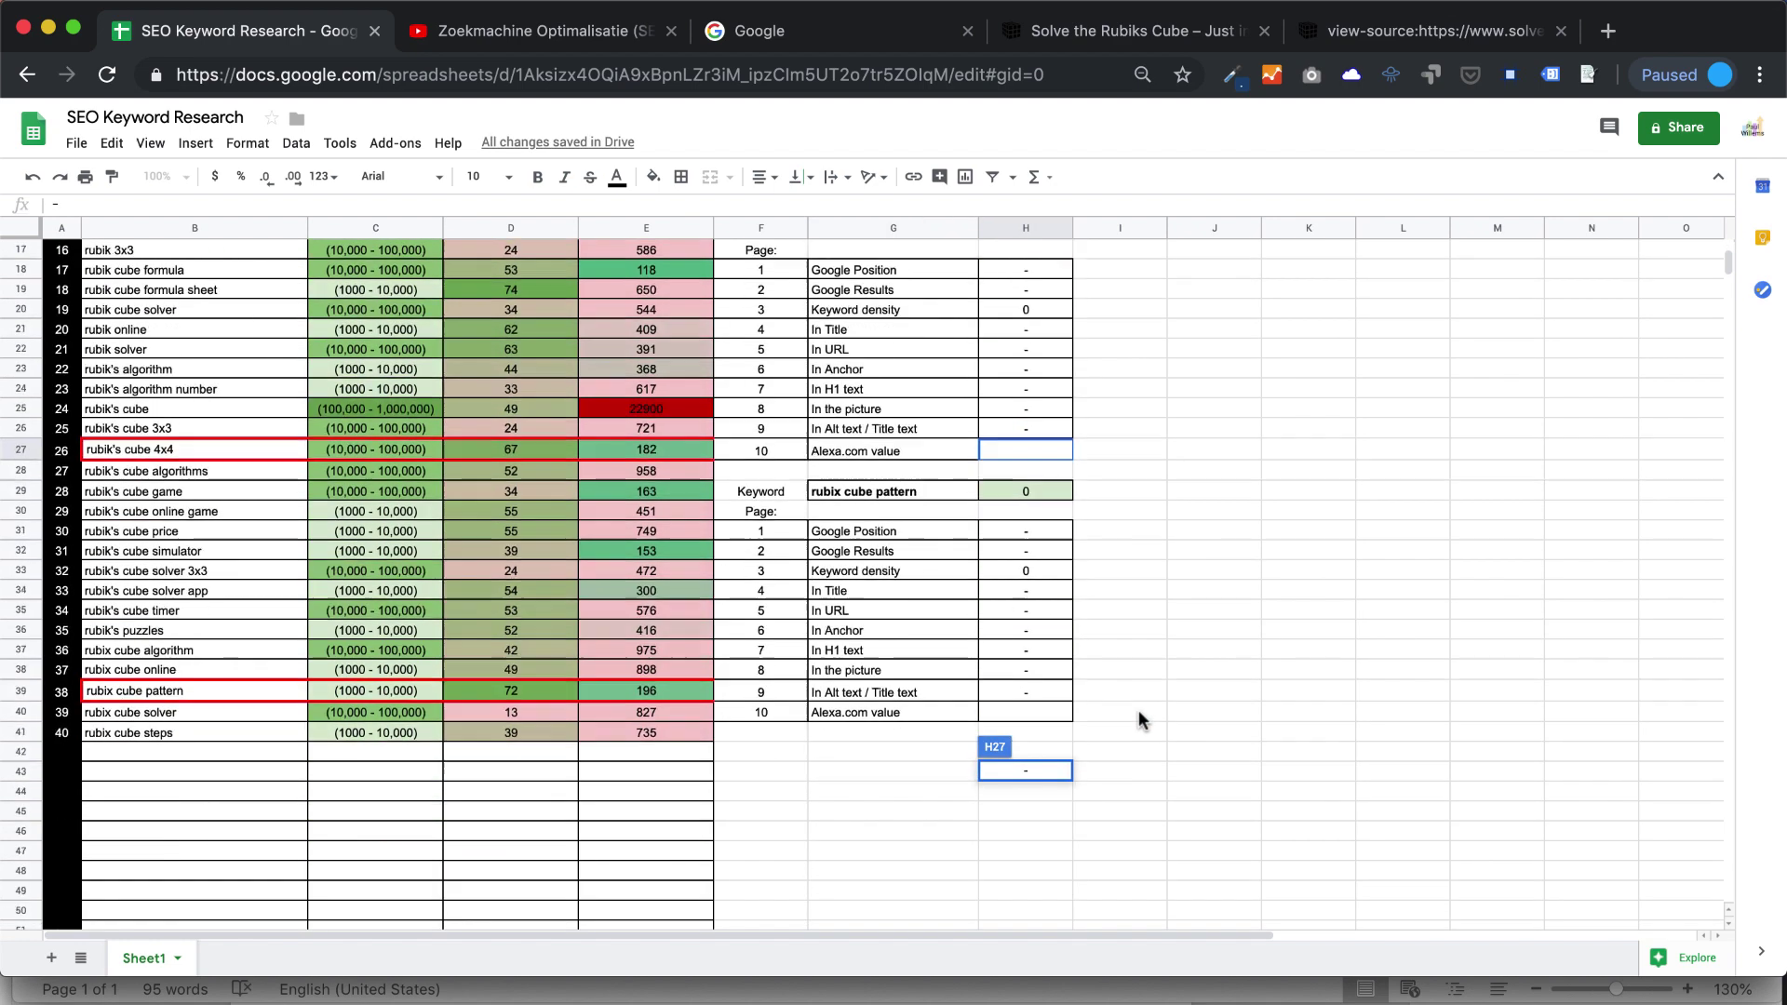
pyautogui.click(1026, 692)
pyautogui.write('-')
pyautogui.press('Return')
pyautogui.scroll(6, 1117, 618)
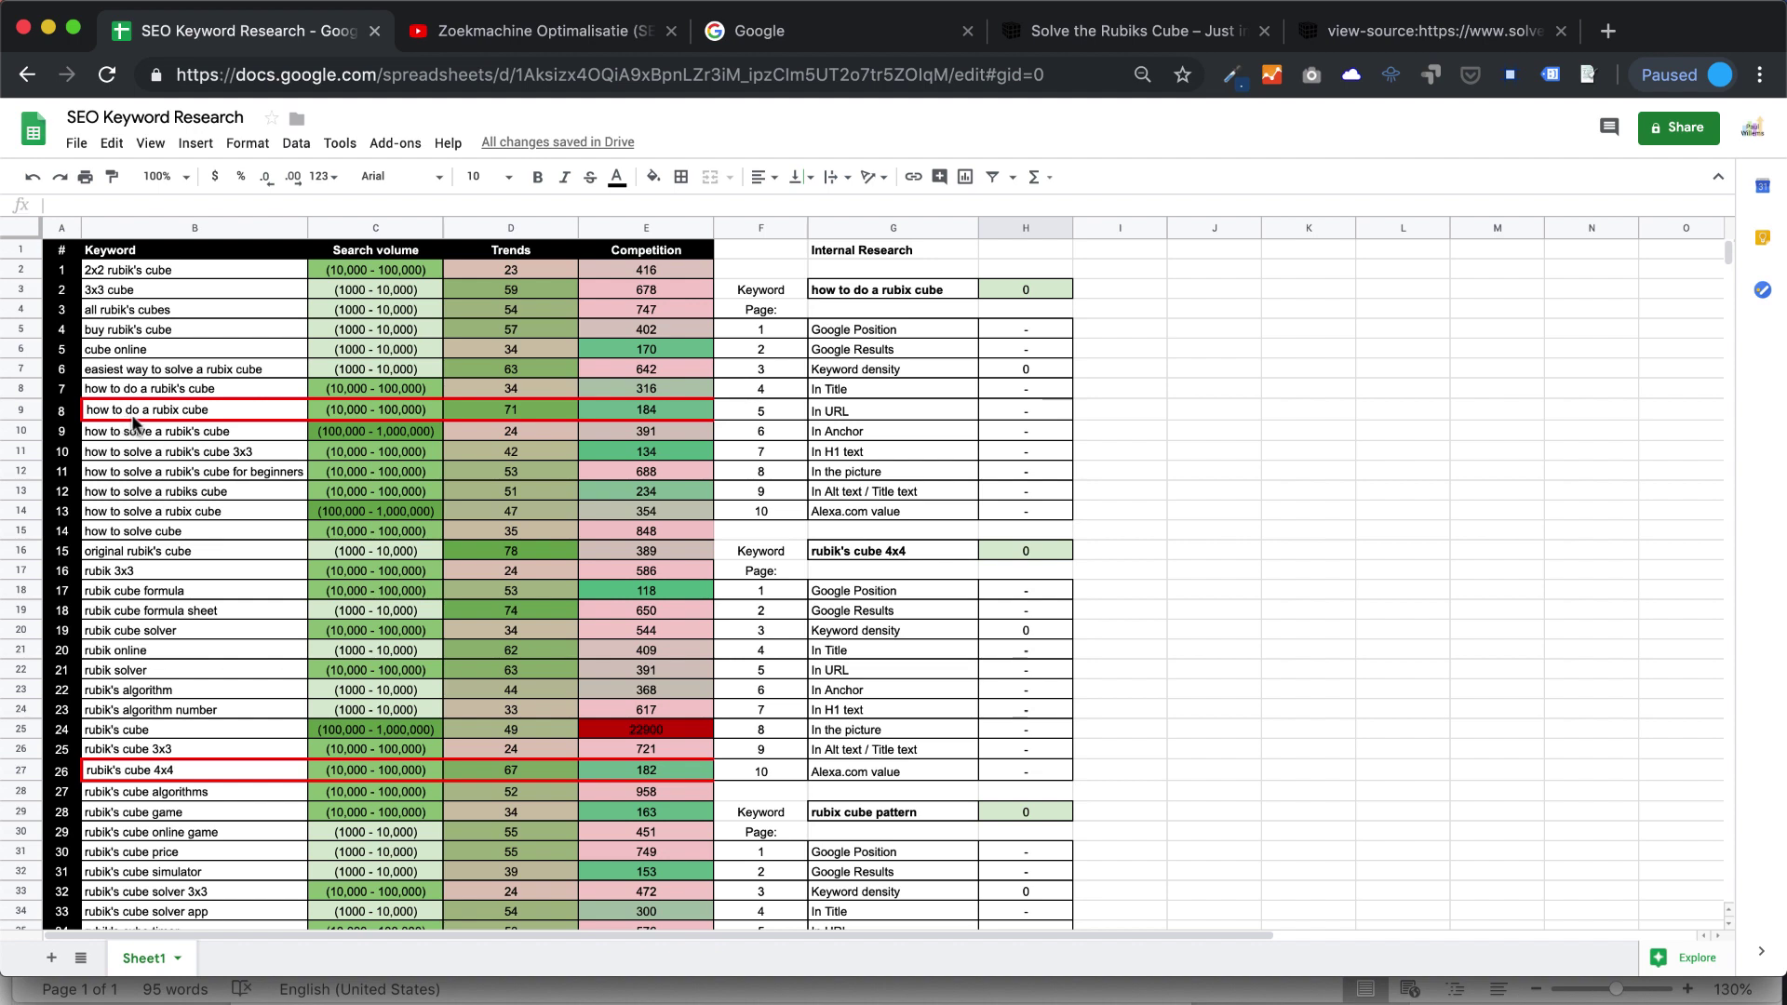
# Copy the keyword "how to do a rubix cube" from G3 and search Google for it.
pyautogui.click(926, 291)
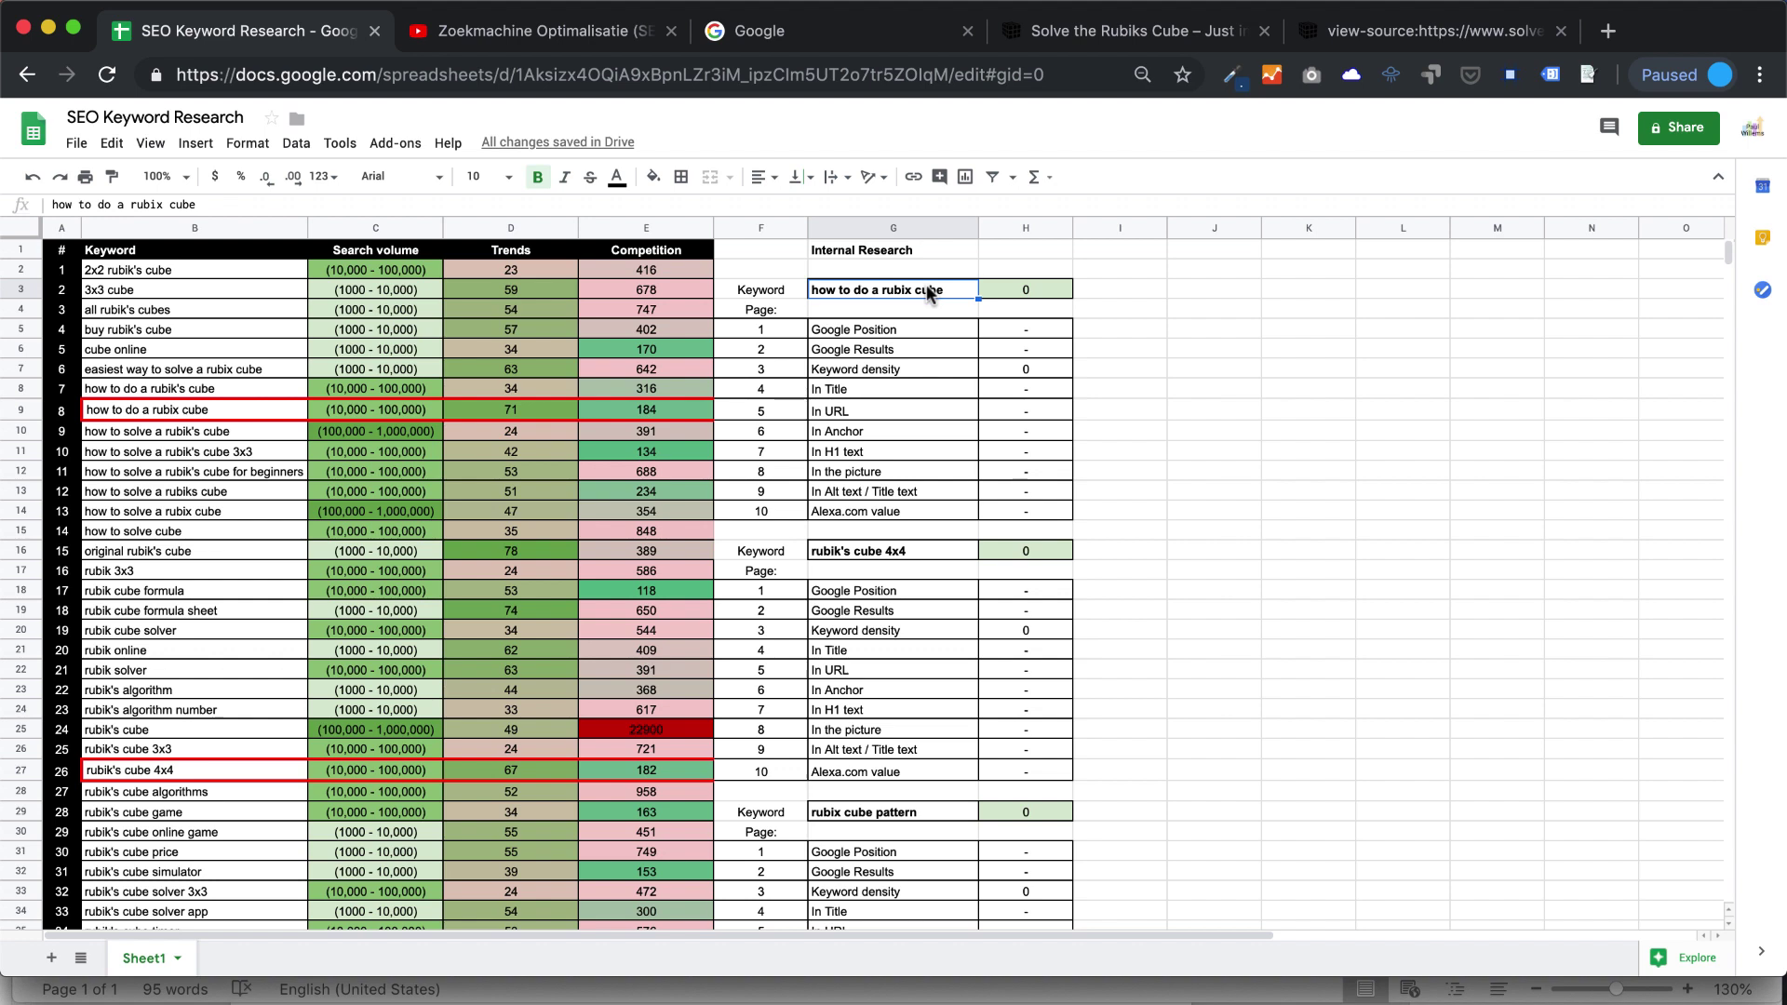
pyautogui.hotkey('ctrl', 'c')
pyautogui.click(819, 33)
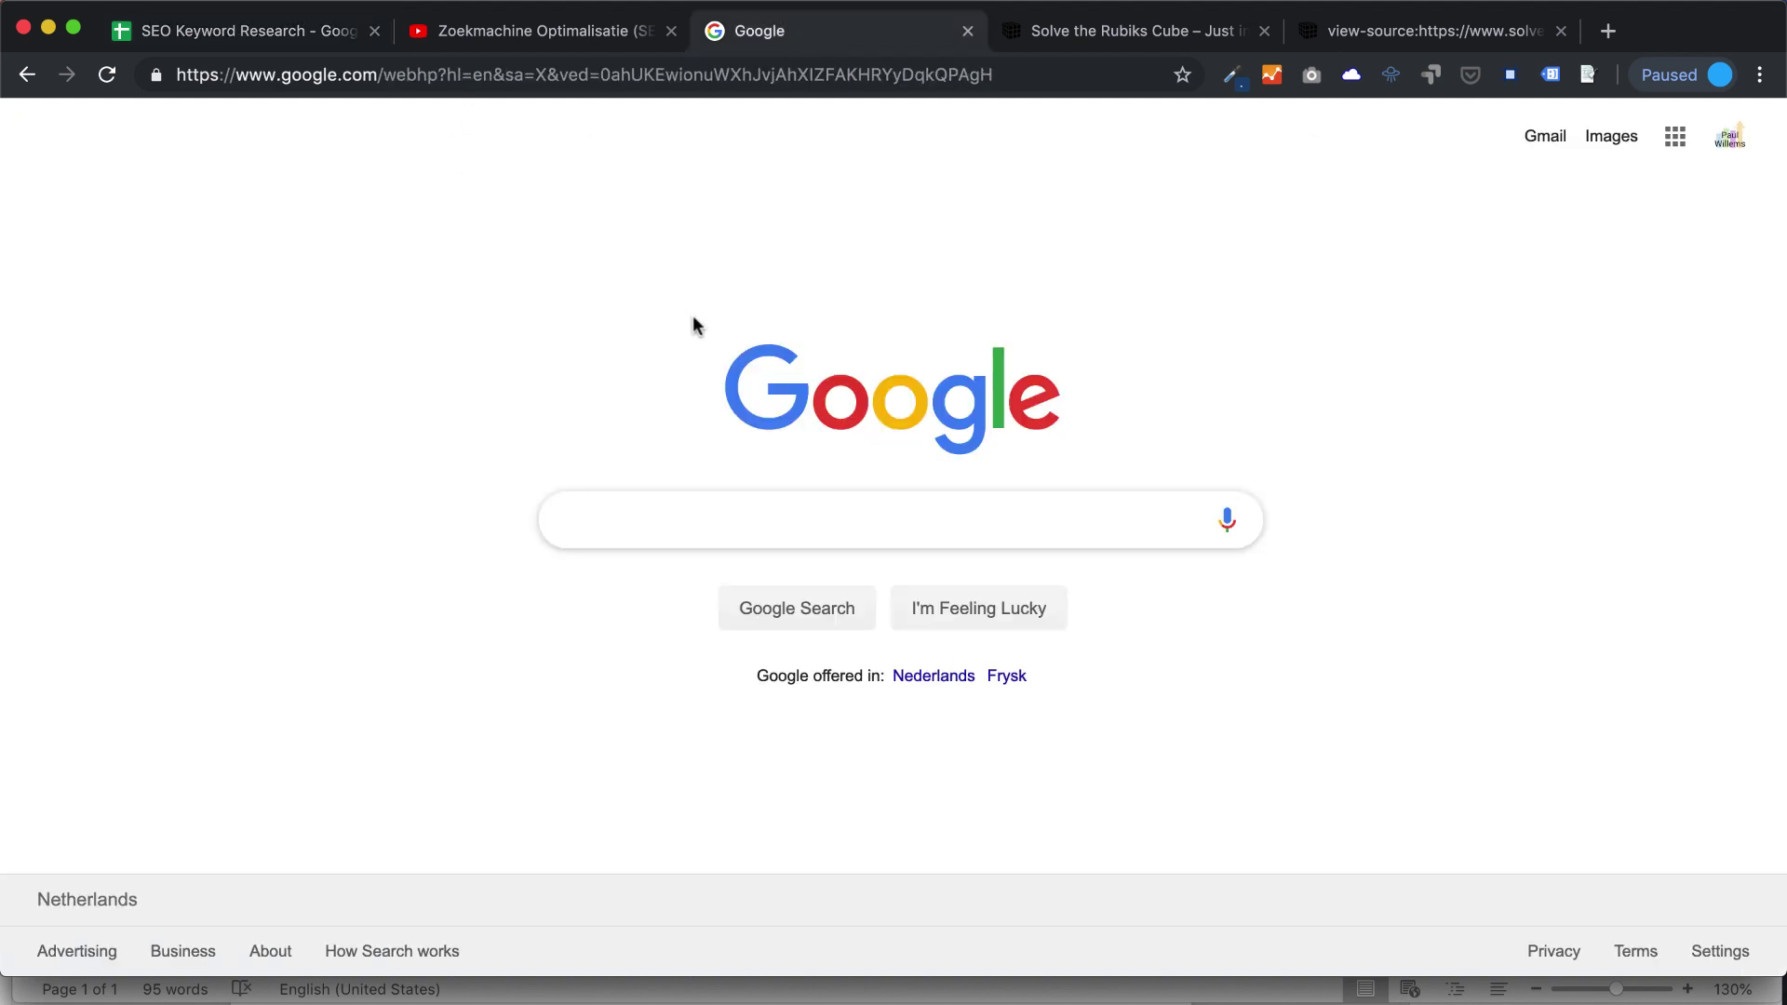
pyautogui.press('cmd+v')
pyautogui.press('Return')
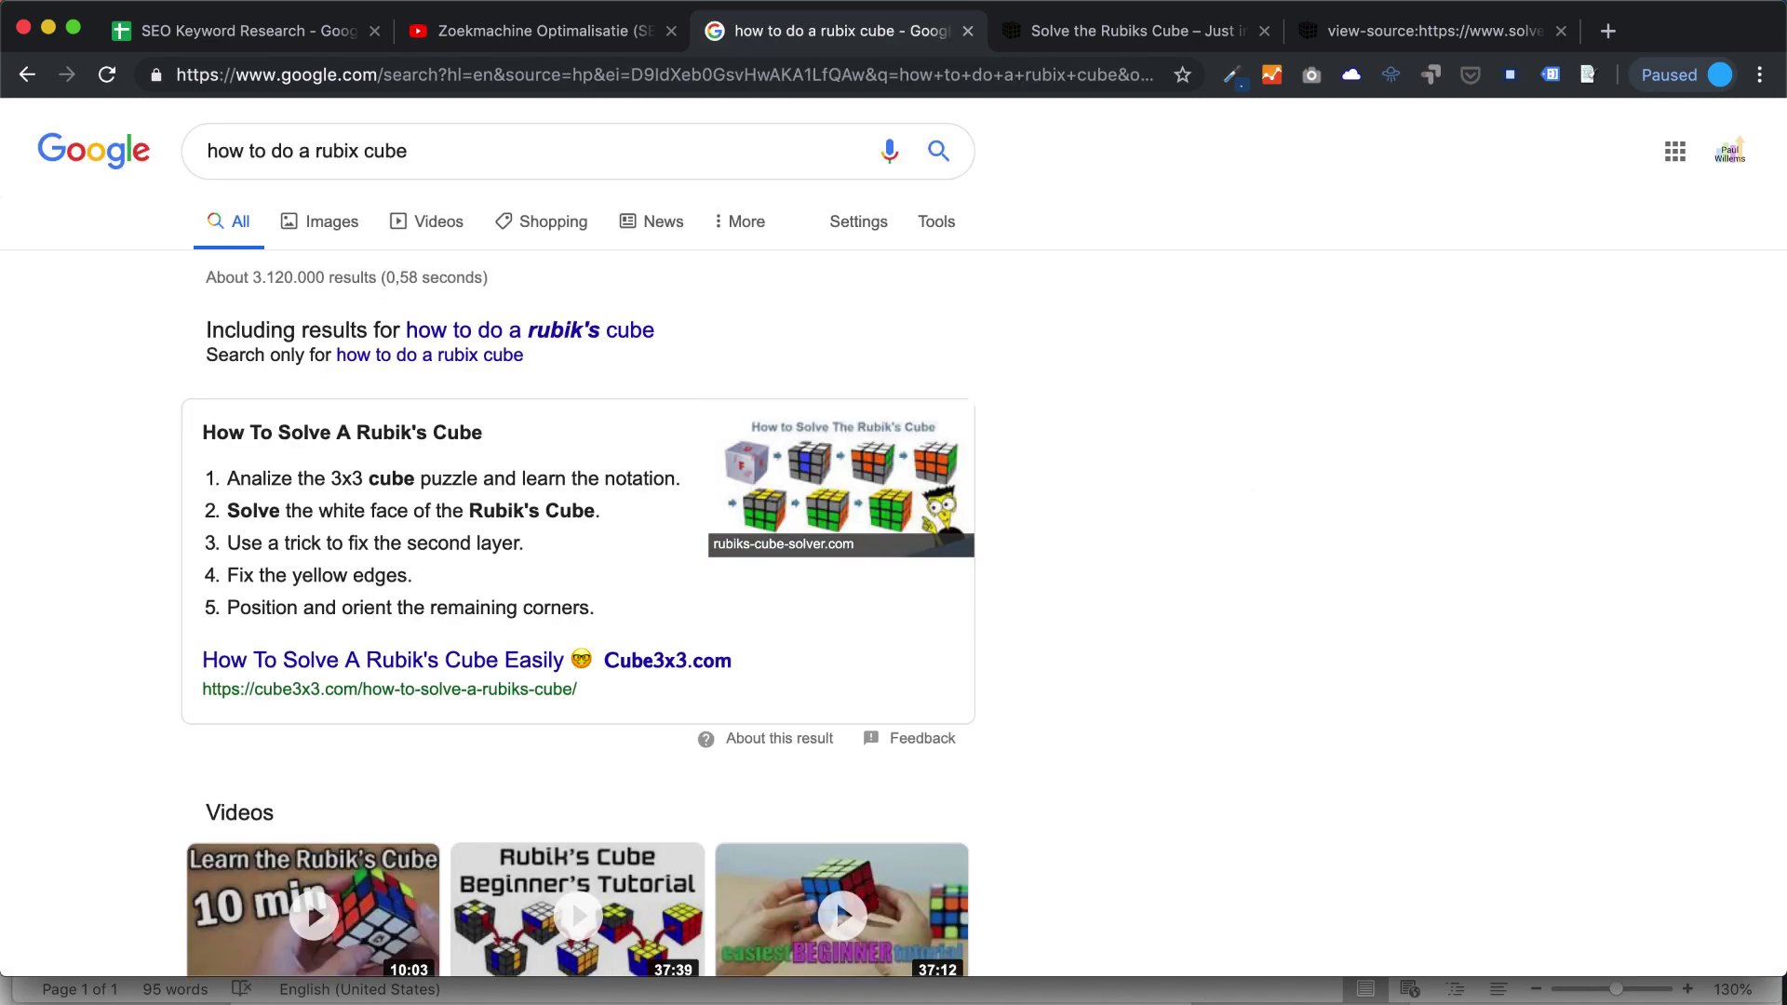
# Put the search term how to do a rubix cube in double quotes and run it as an exact-phrase search.
pyautogui.click(208, 154)
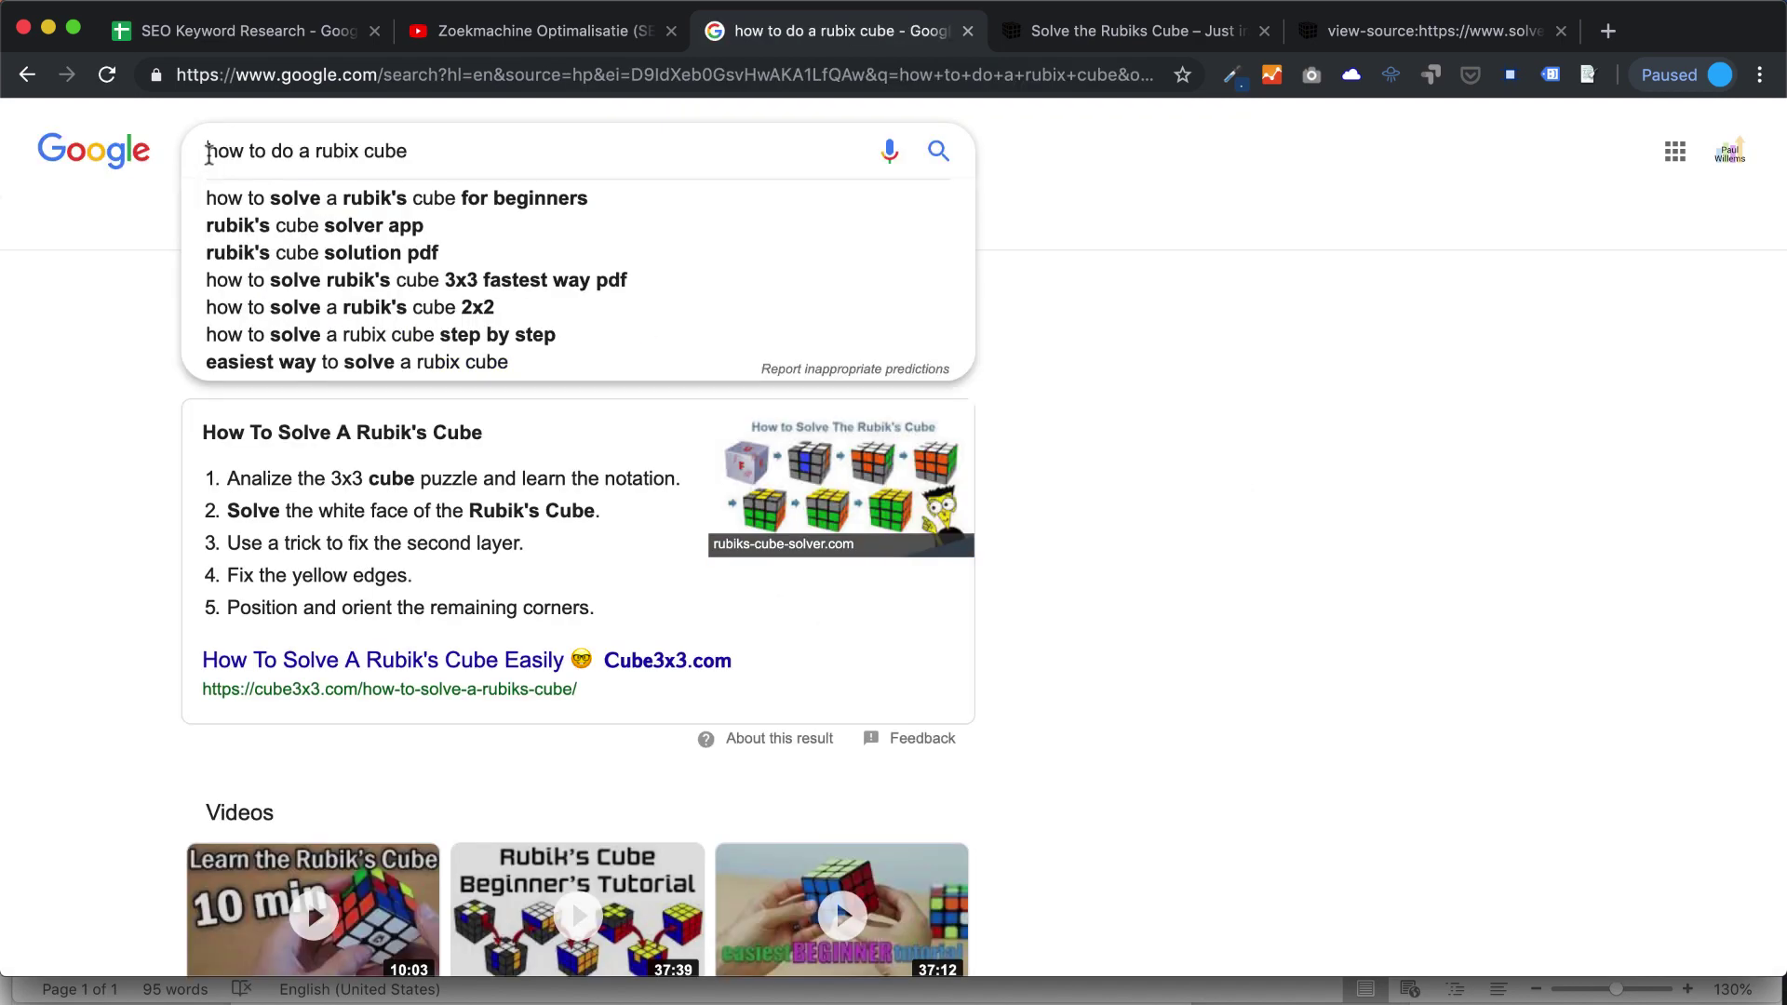
pyautogui.write('"')
pyautogui.click(472, 158)
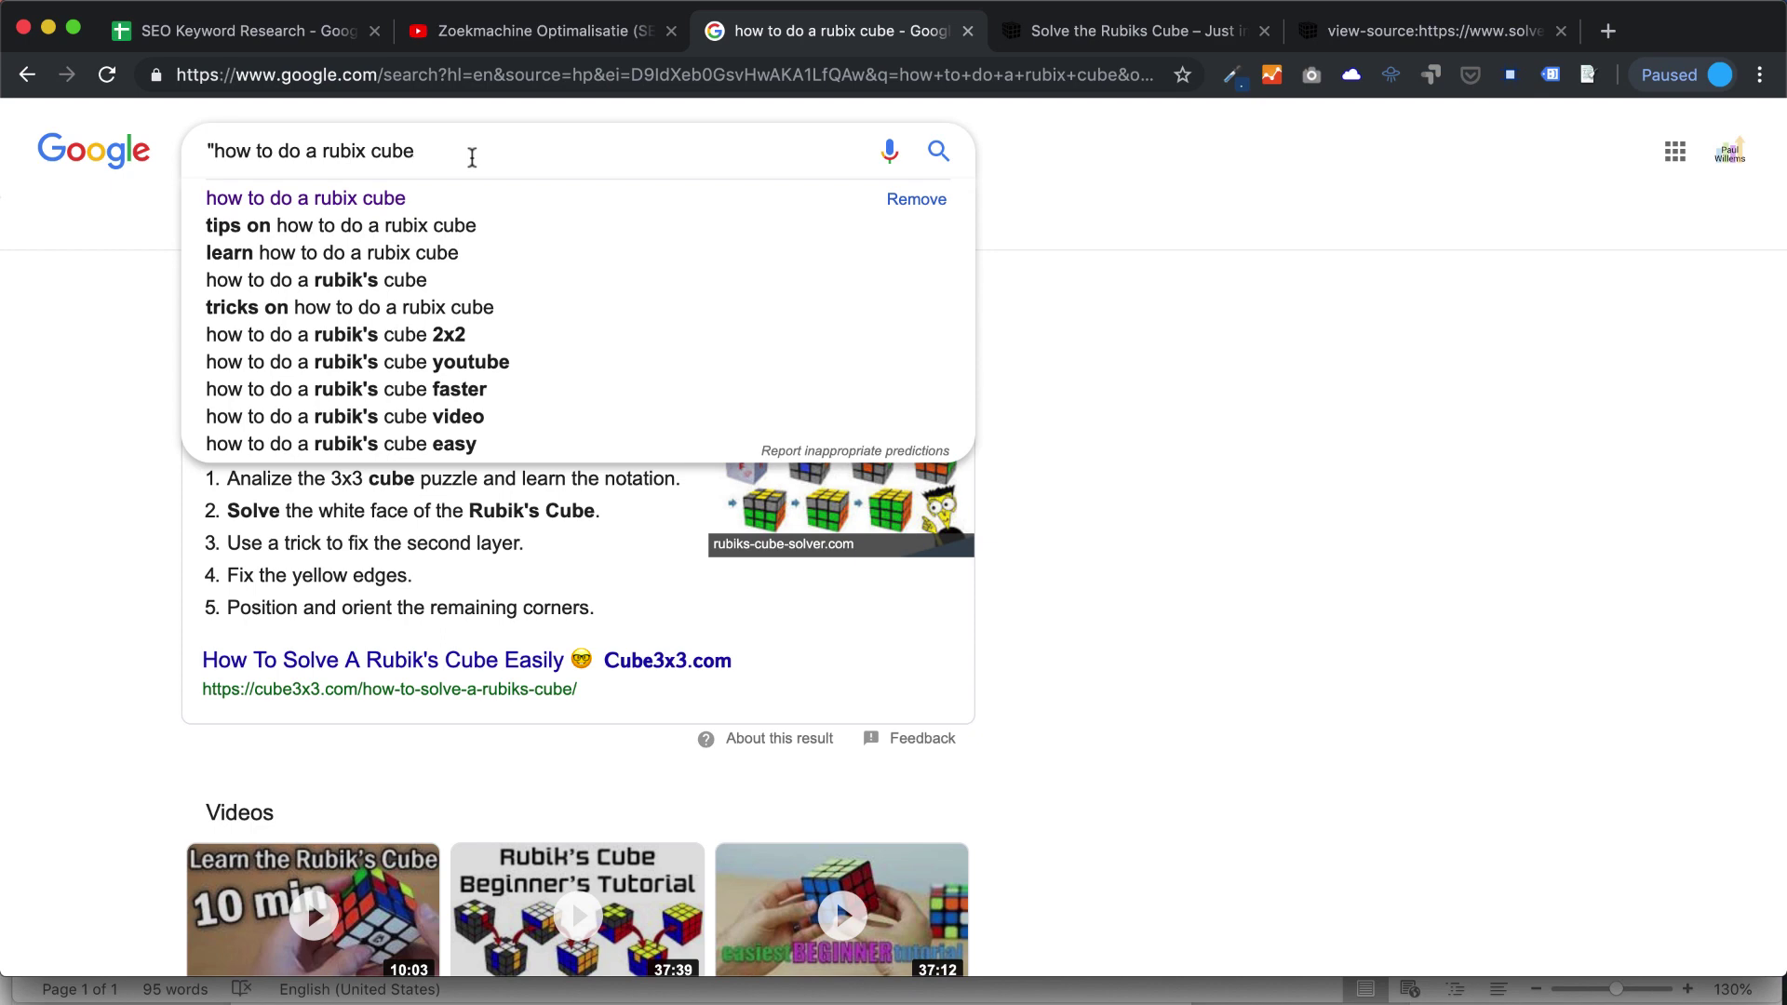
pyautogui.write('"')
pyautogui.press('Return')
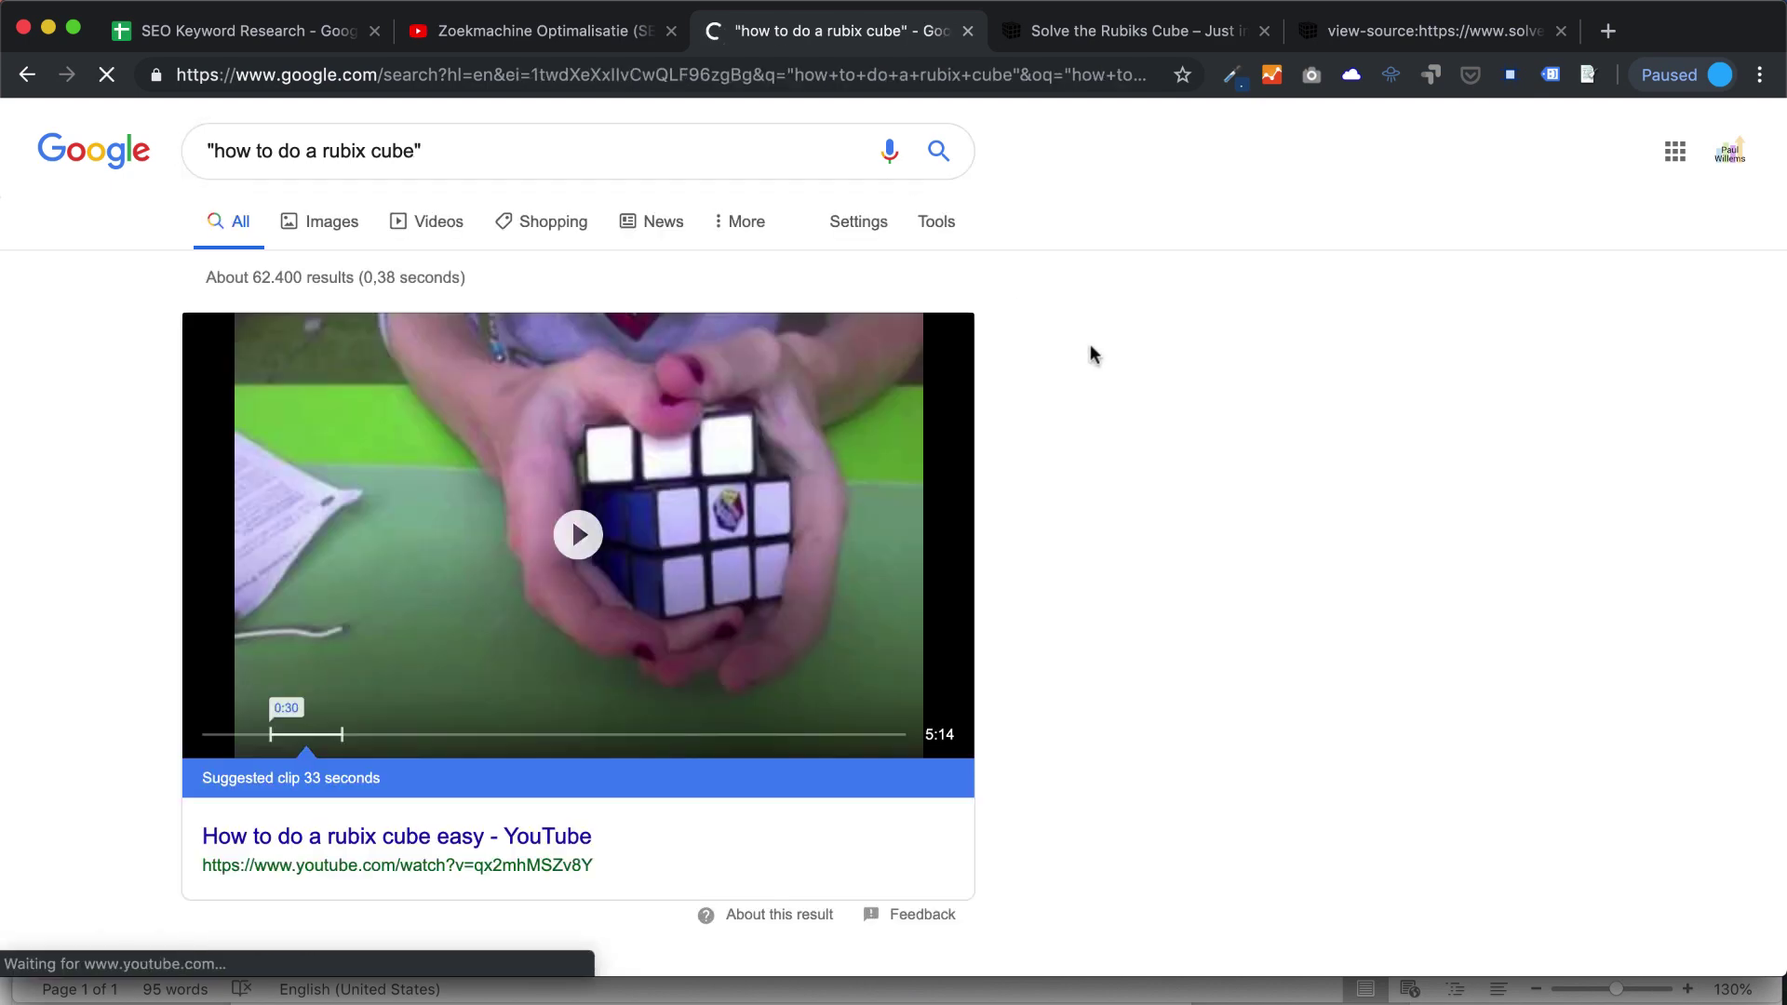
# Look through the exact-phrase search results from the first page to page 4.
pyautogui.scroll(-10, 1091, 348)
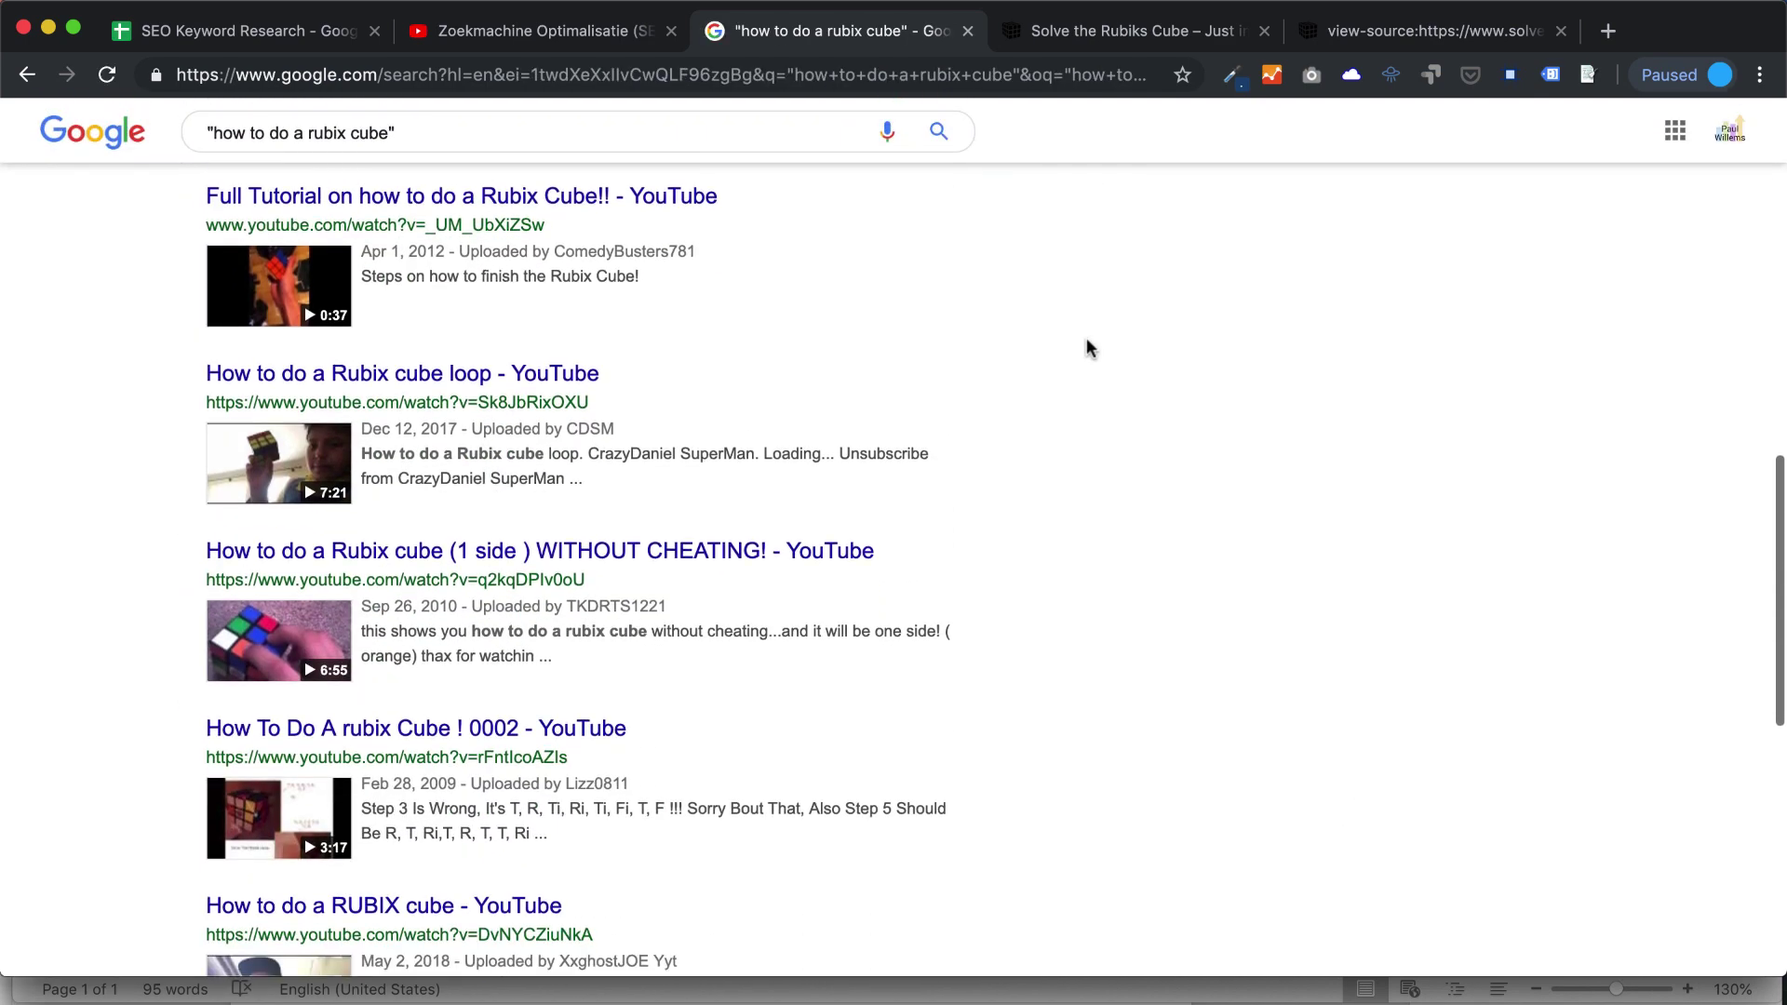
pyautogui.scroll(-8, 1086, 336)
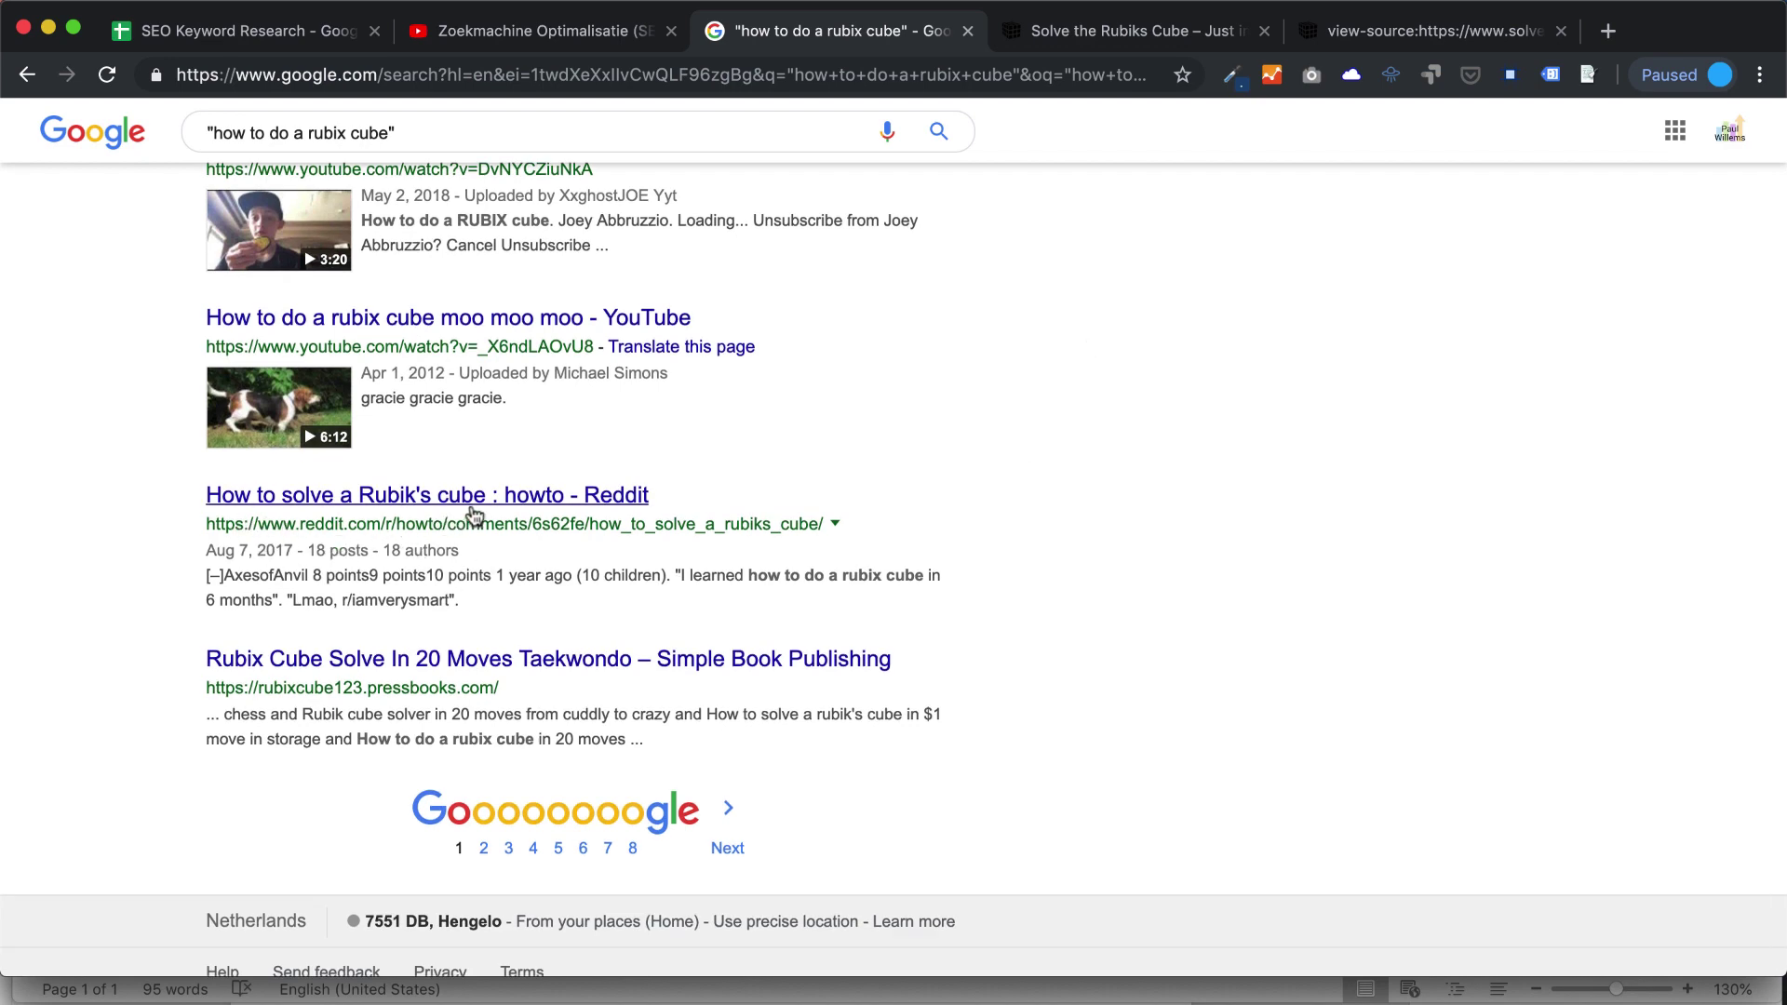
pyautogui.press('super+bracketleft')
pyautogui.scroll(-10, 560, 474)
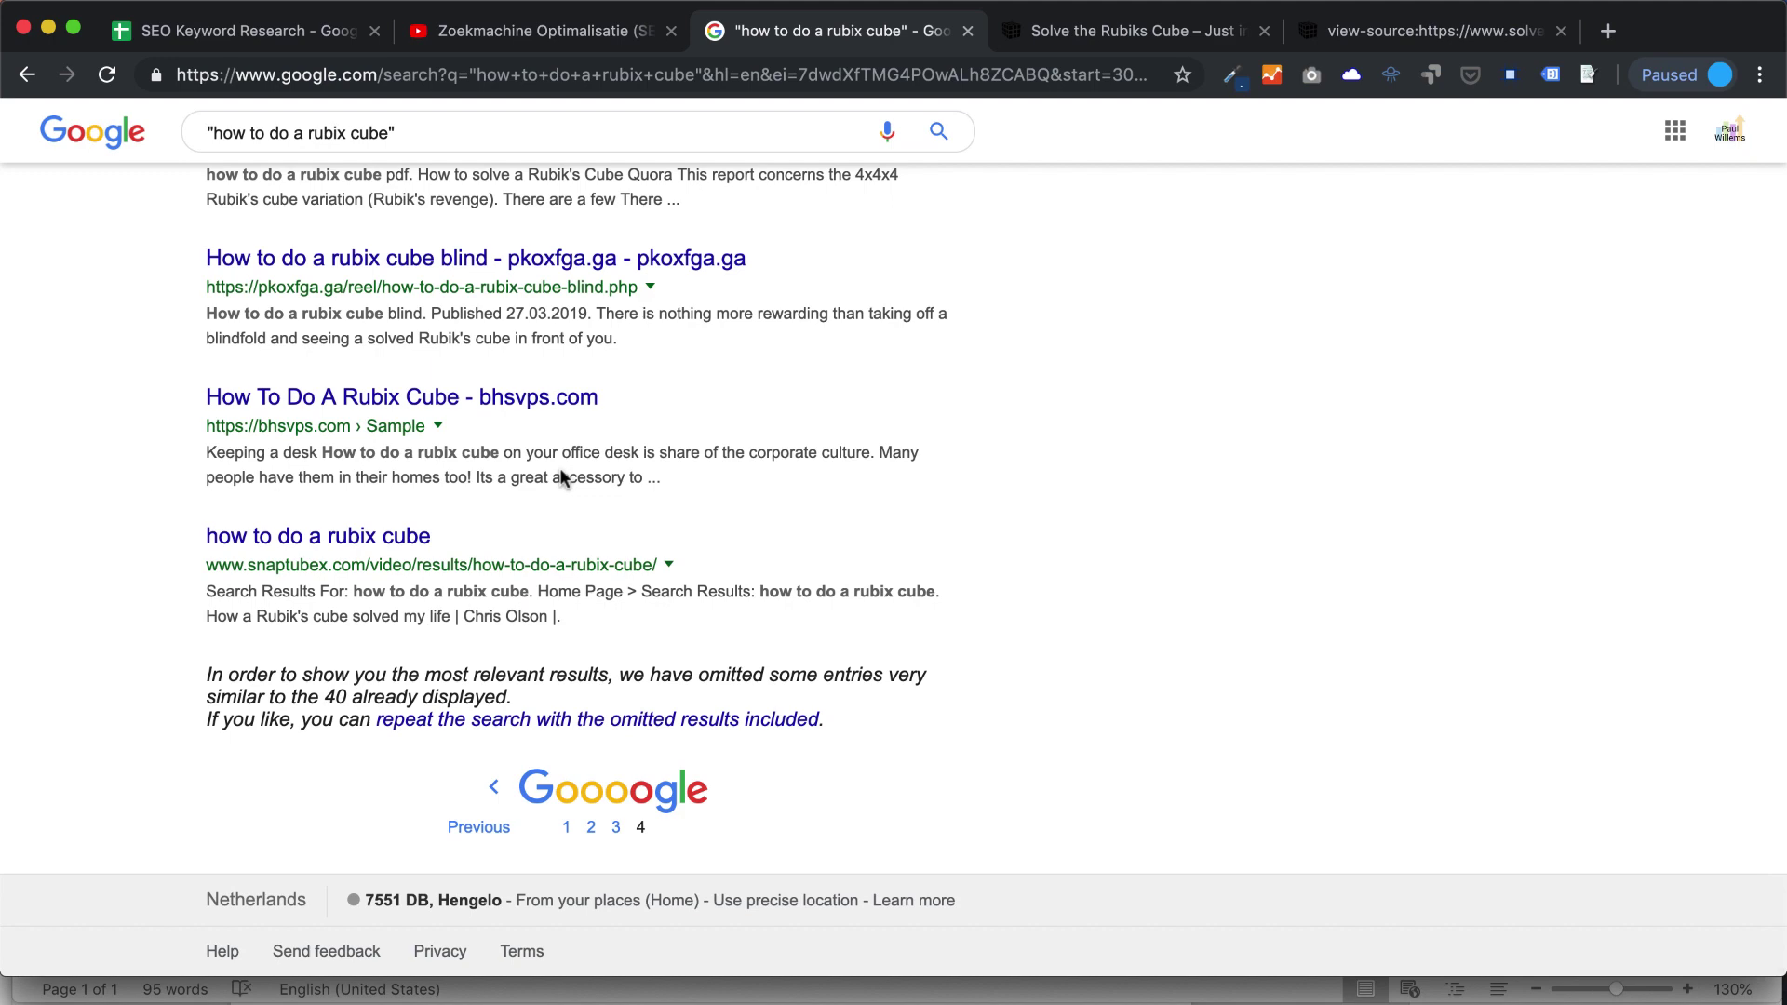
pyautogui.scroll(15, 561, 477)
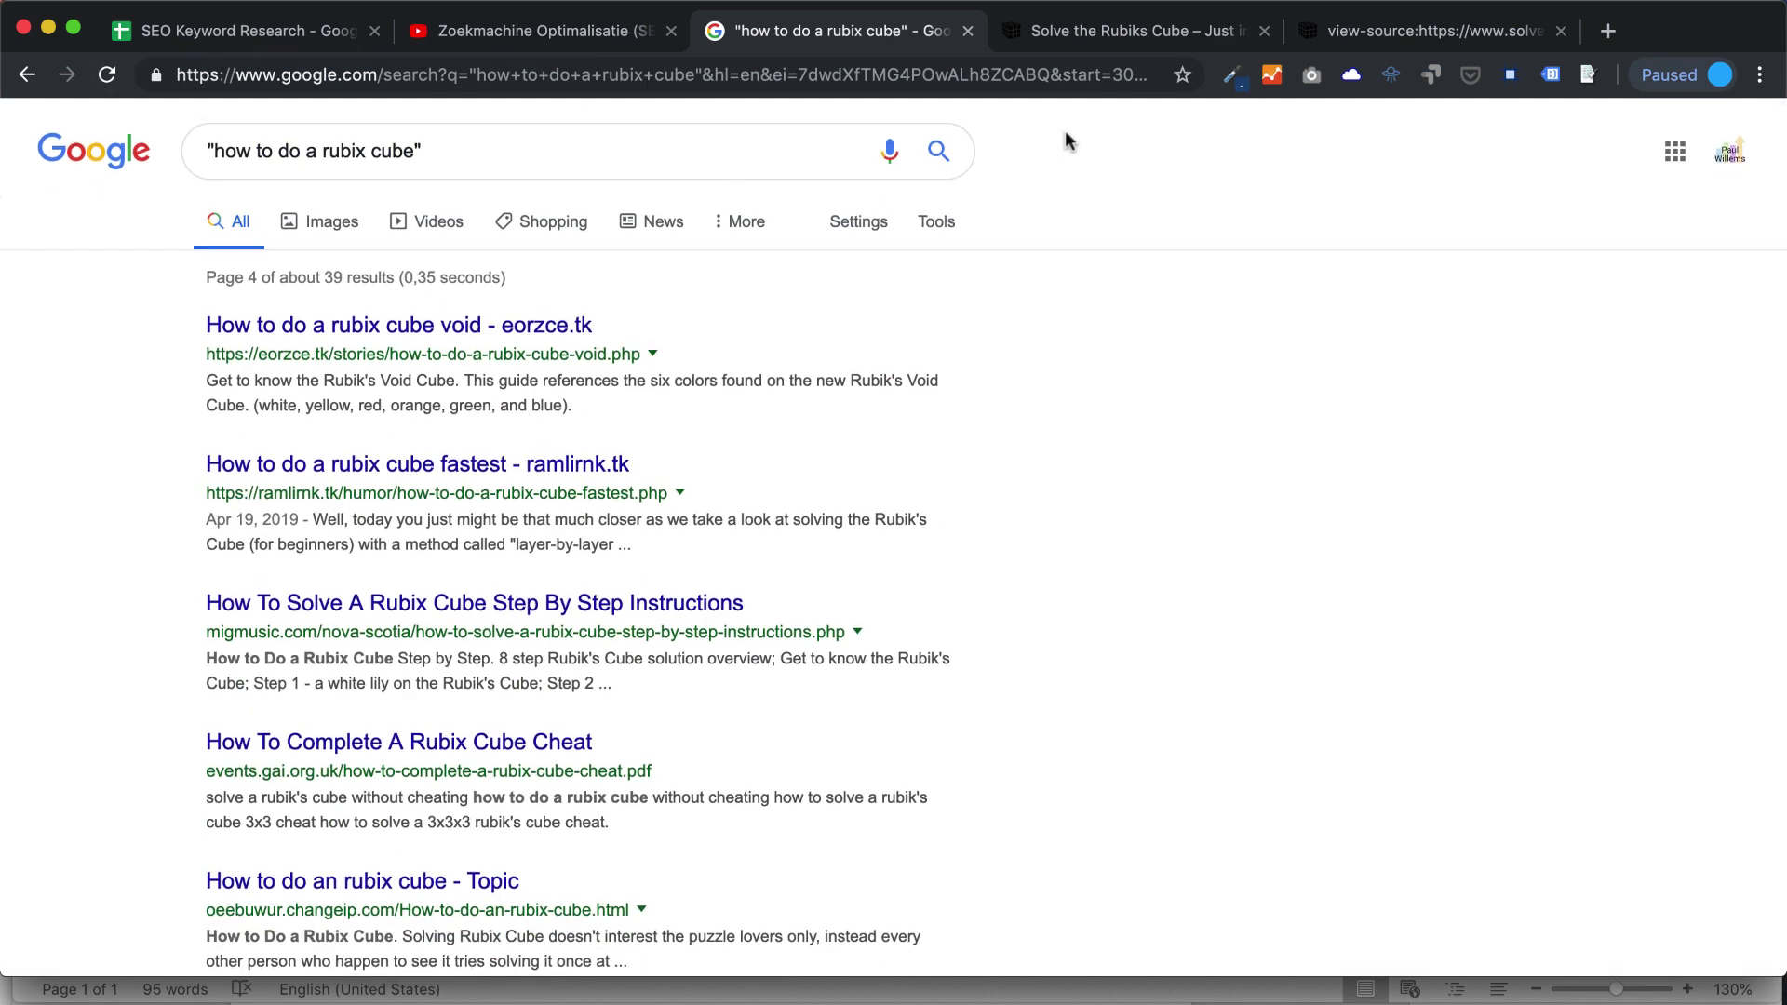
# In the spreadsheet, enter "-" as the Page value for "how to do a rubix cube" in G4.
pyautogui.click(307, 34)
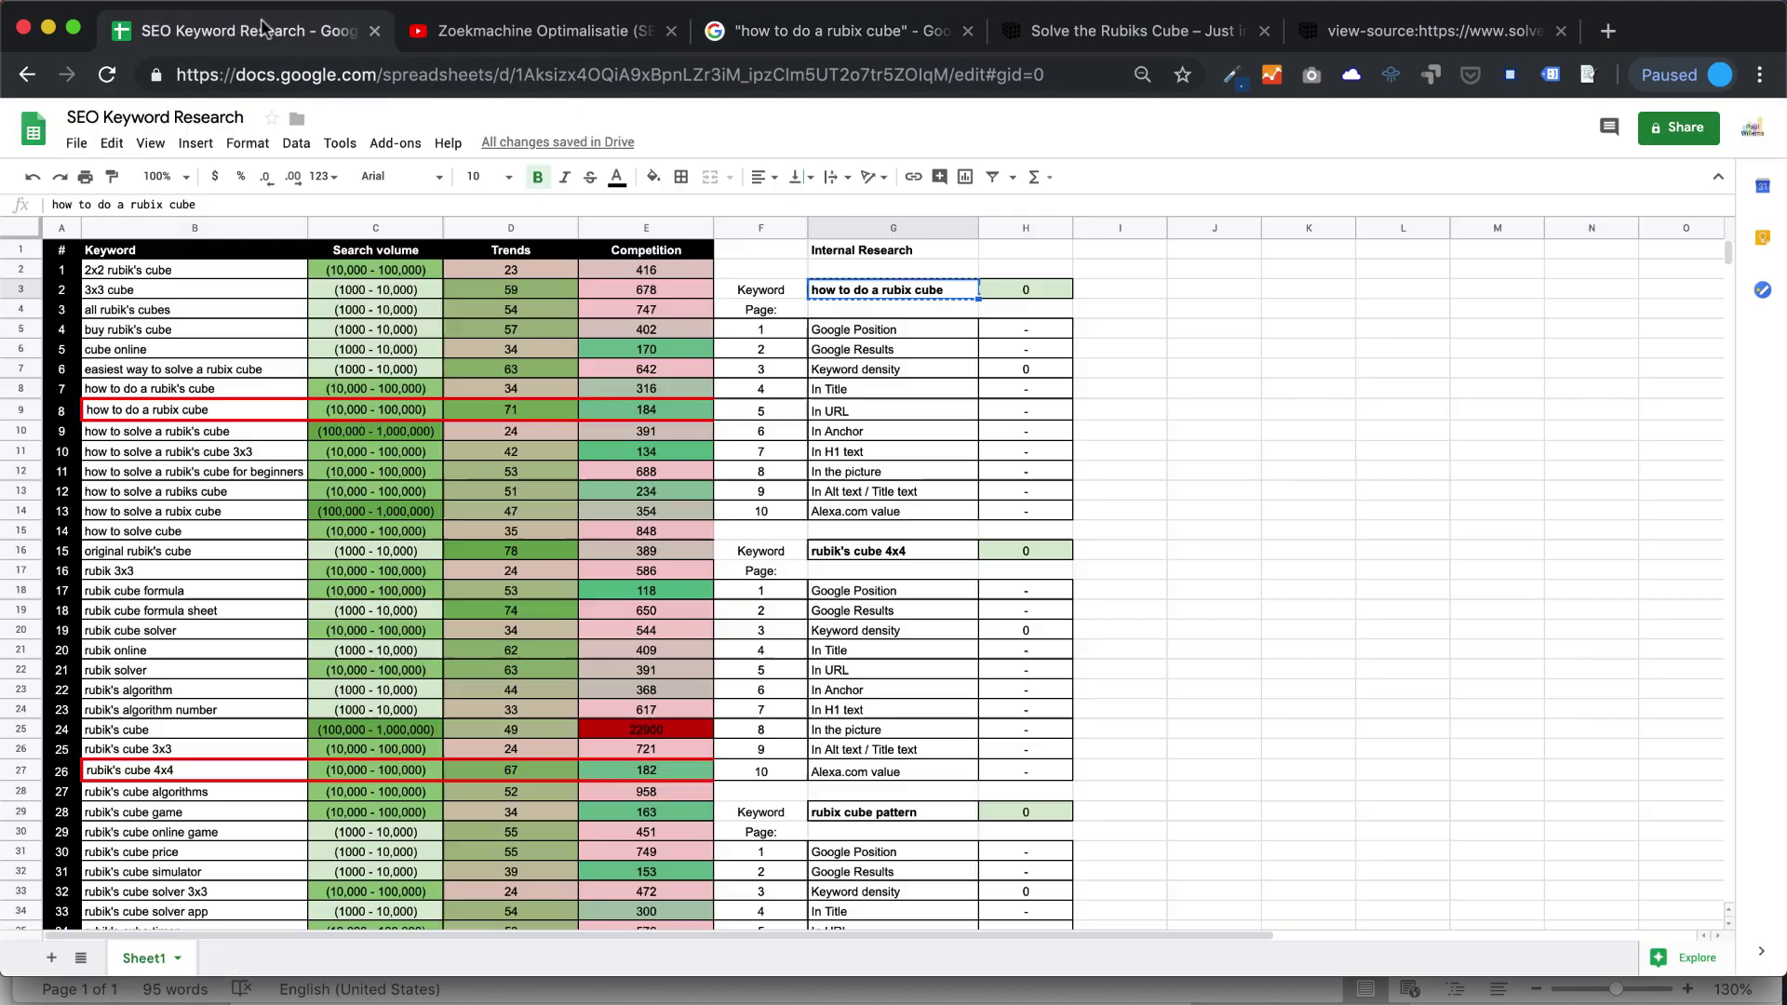
pyautogui.click(867, 310)
pyautogui.write('-')
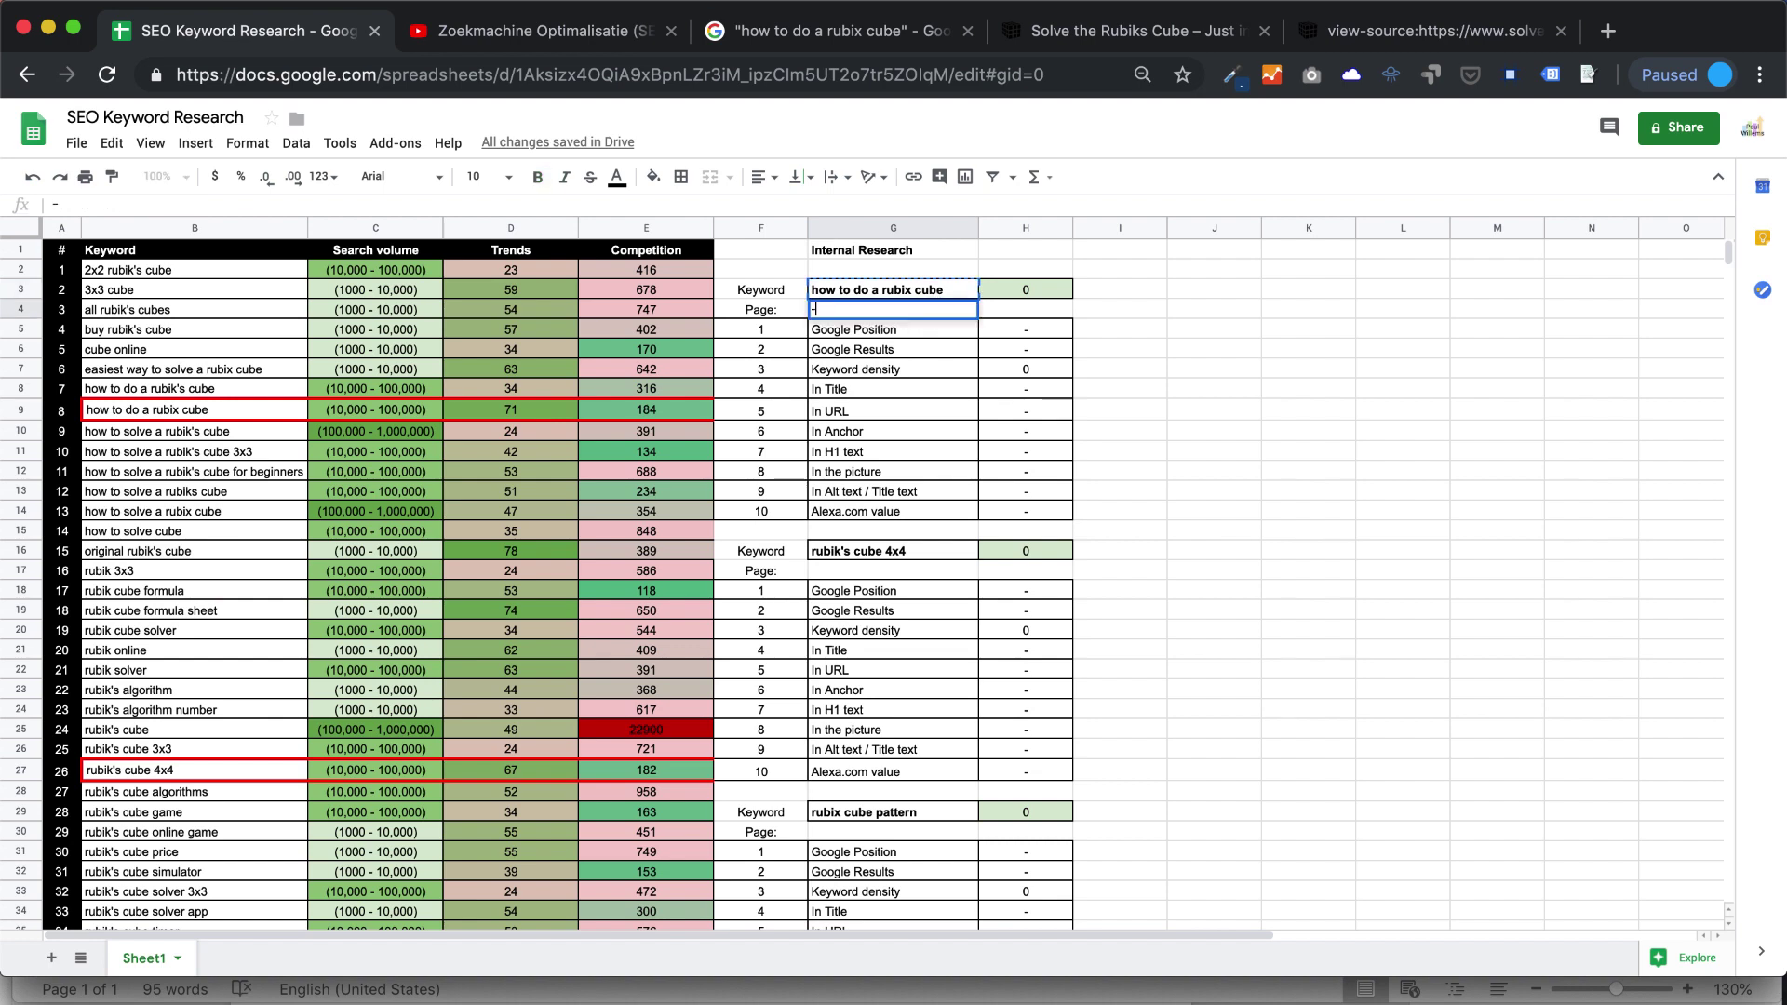
pyautogui.press('Return')
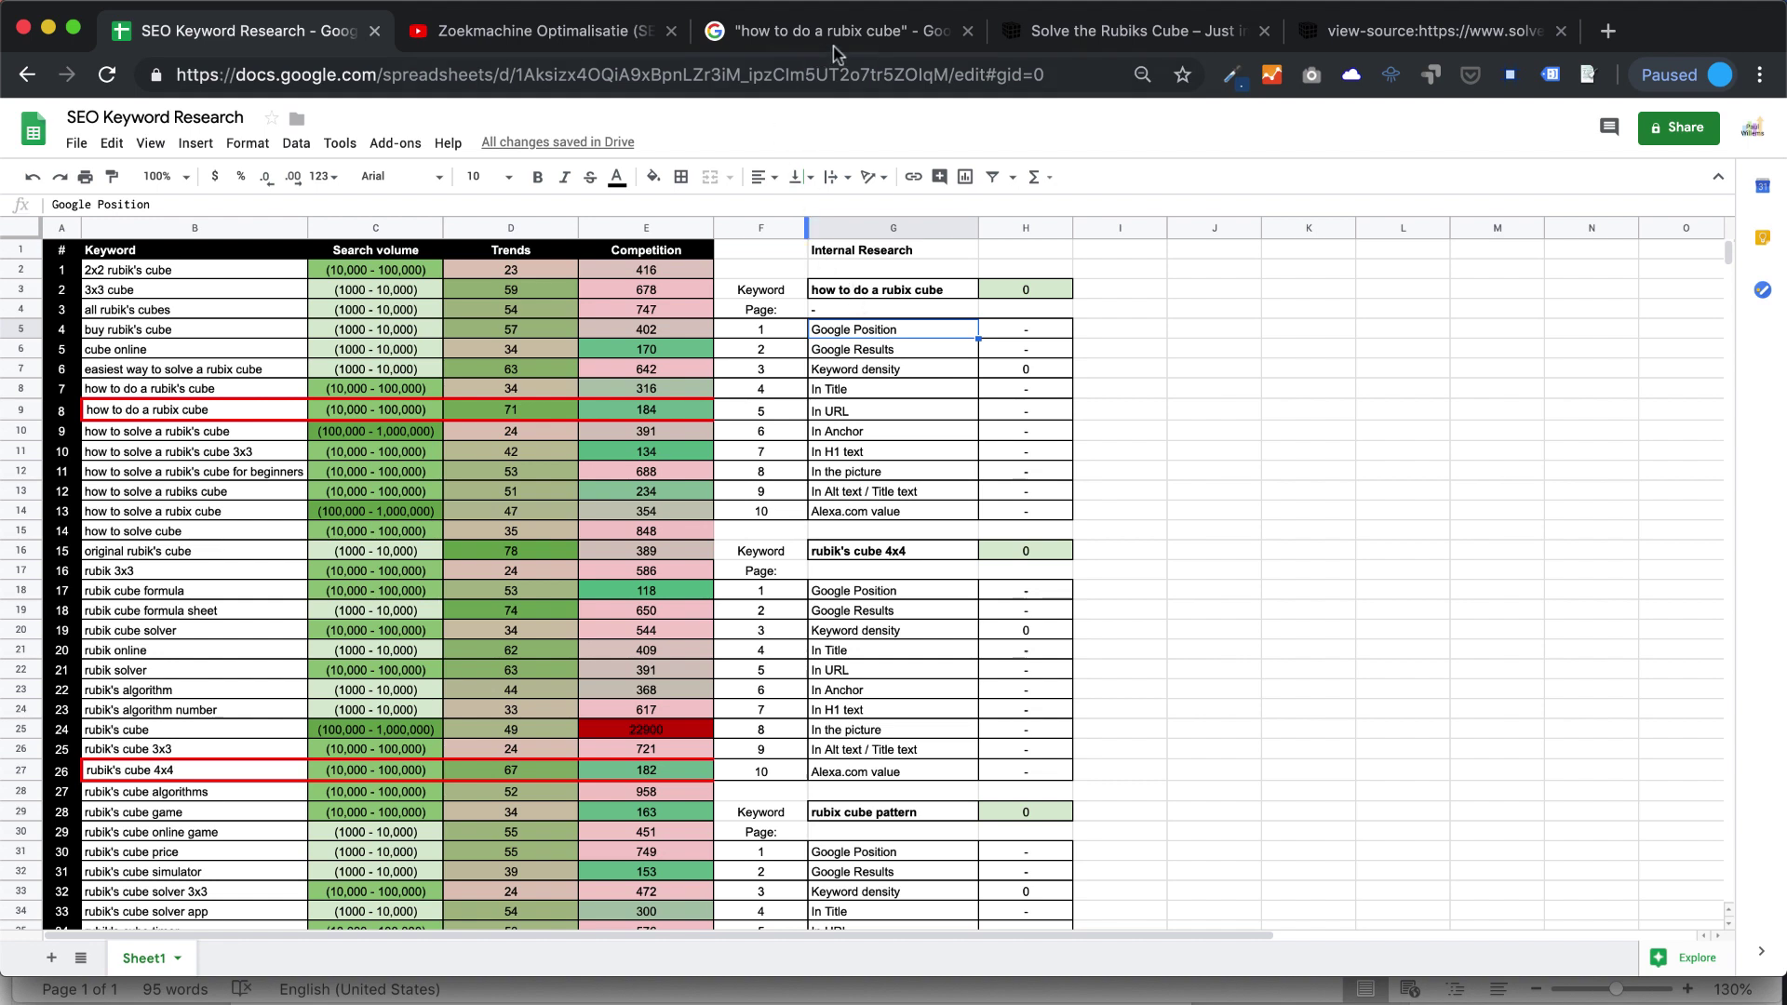
pyautogui.click(1103, 35)
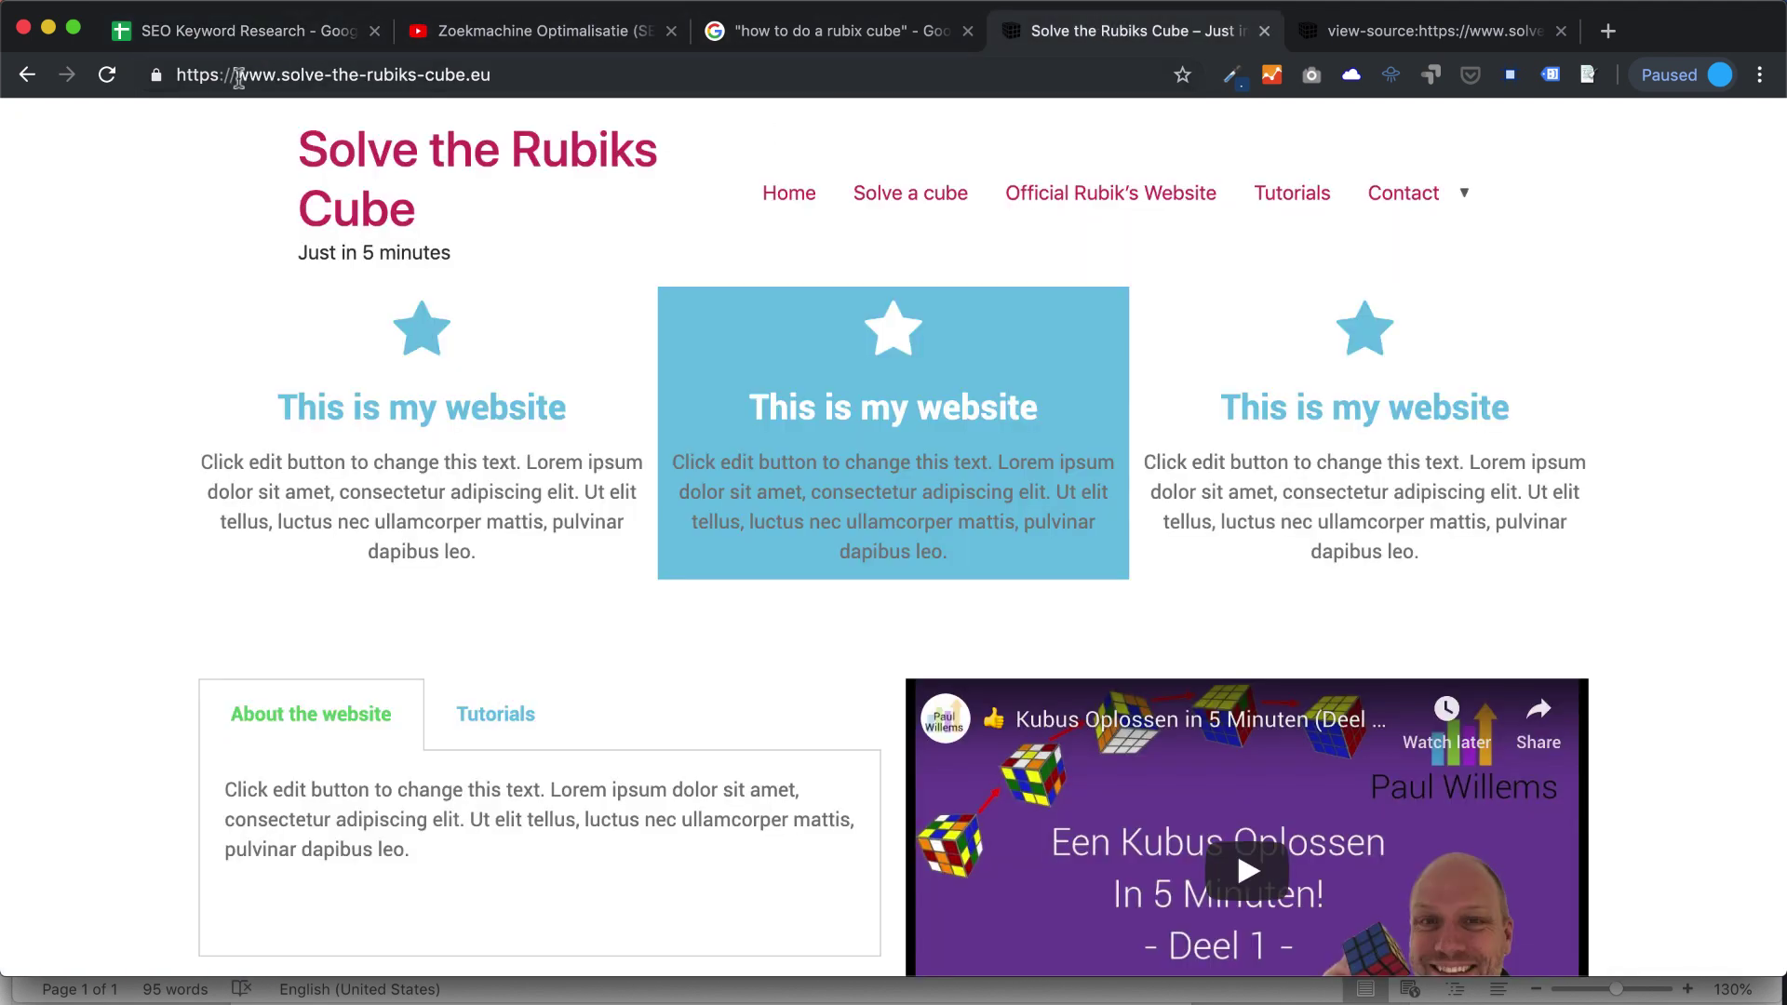
pyautogui.moveTo(237, 78); pyautogui.dragTo(577, 62)
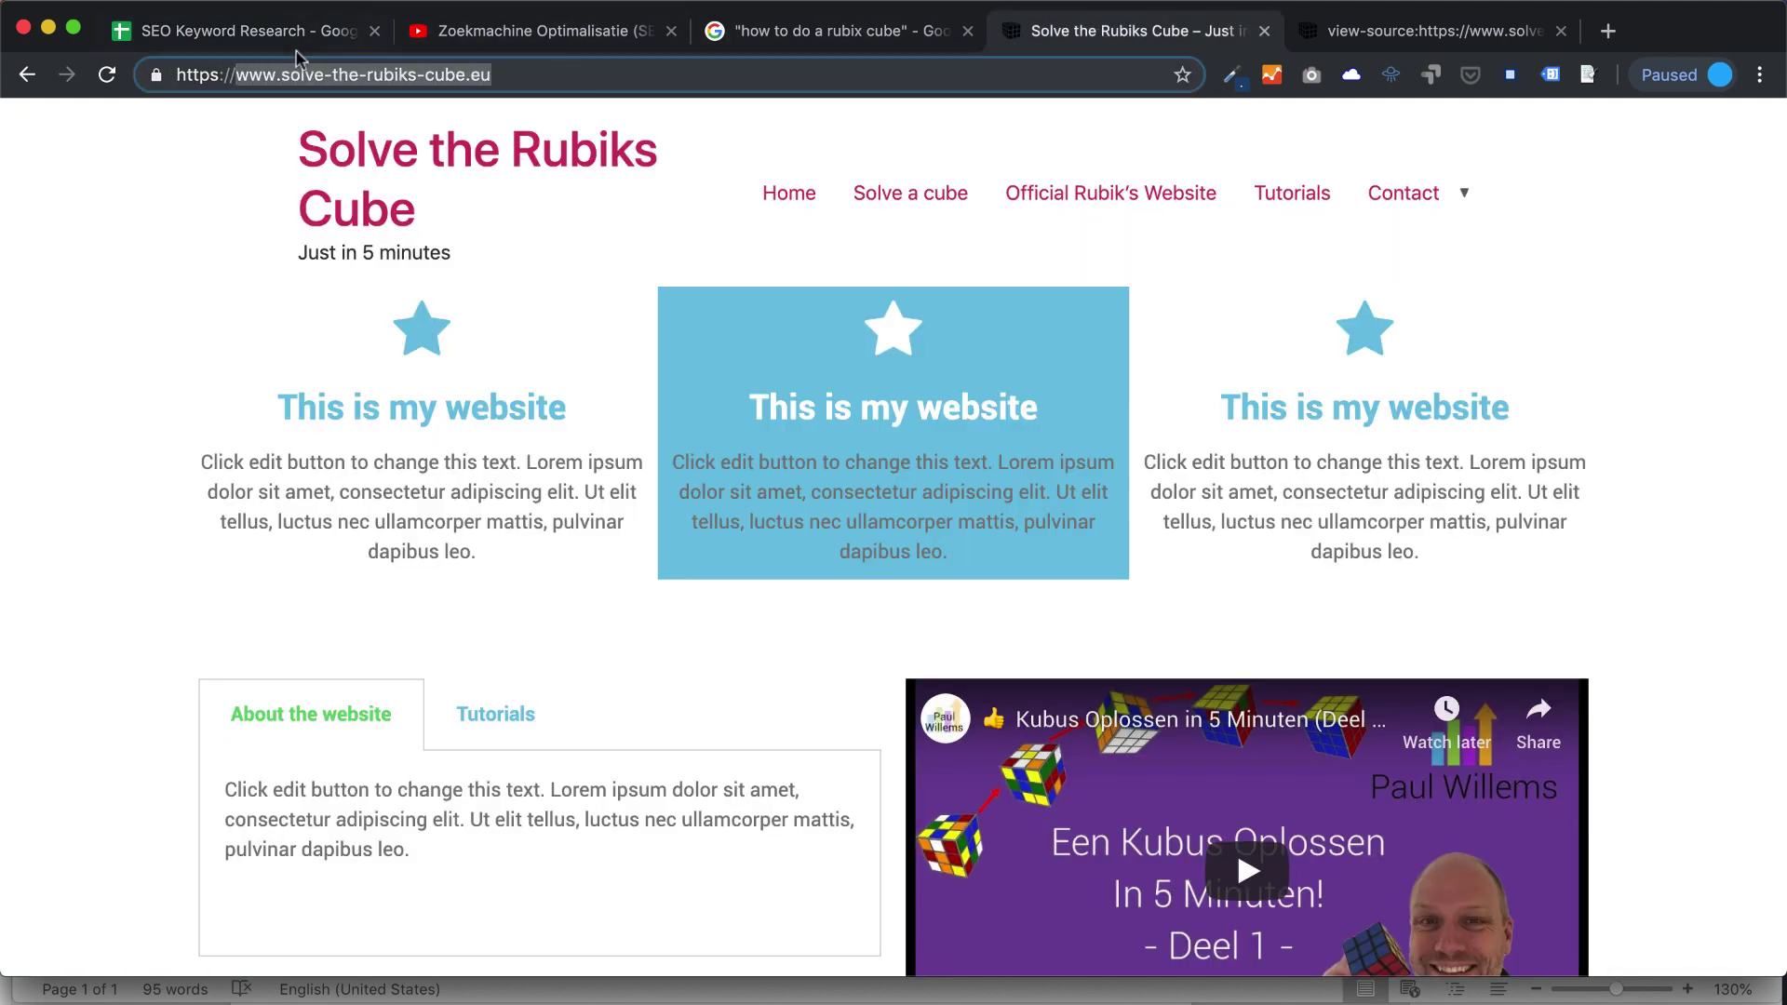
pyautogui.click(228, 32)
pyautogui.click(884, 39)
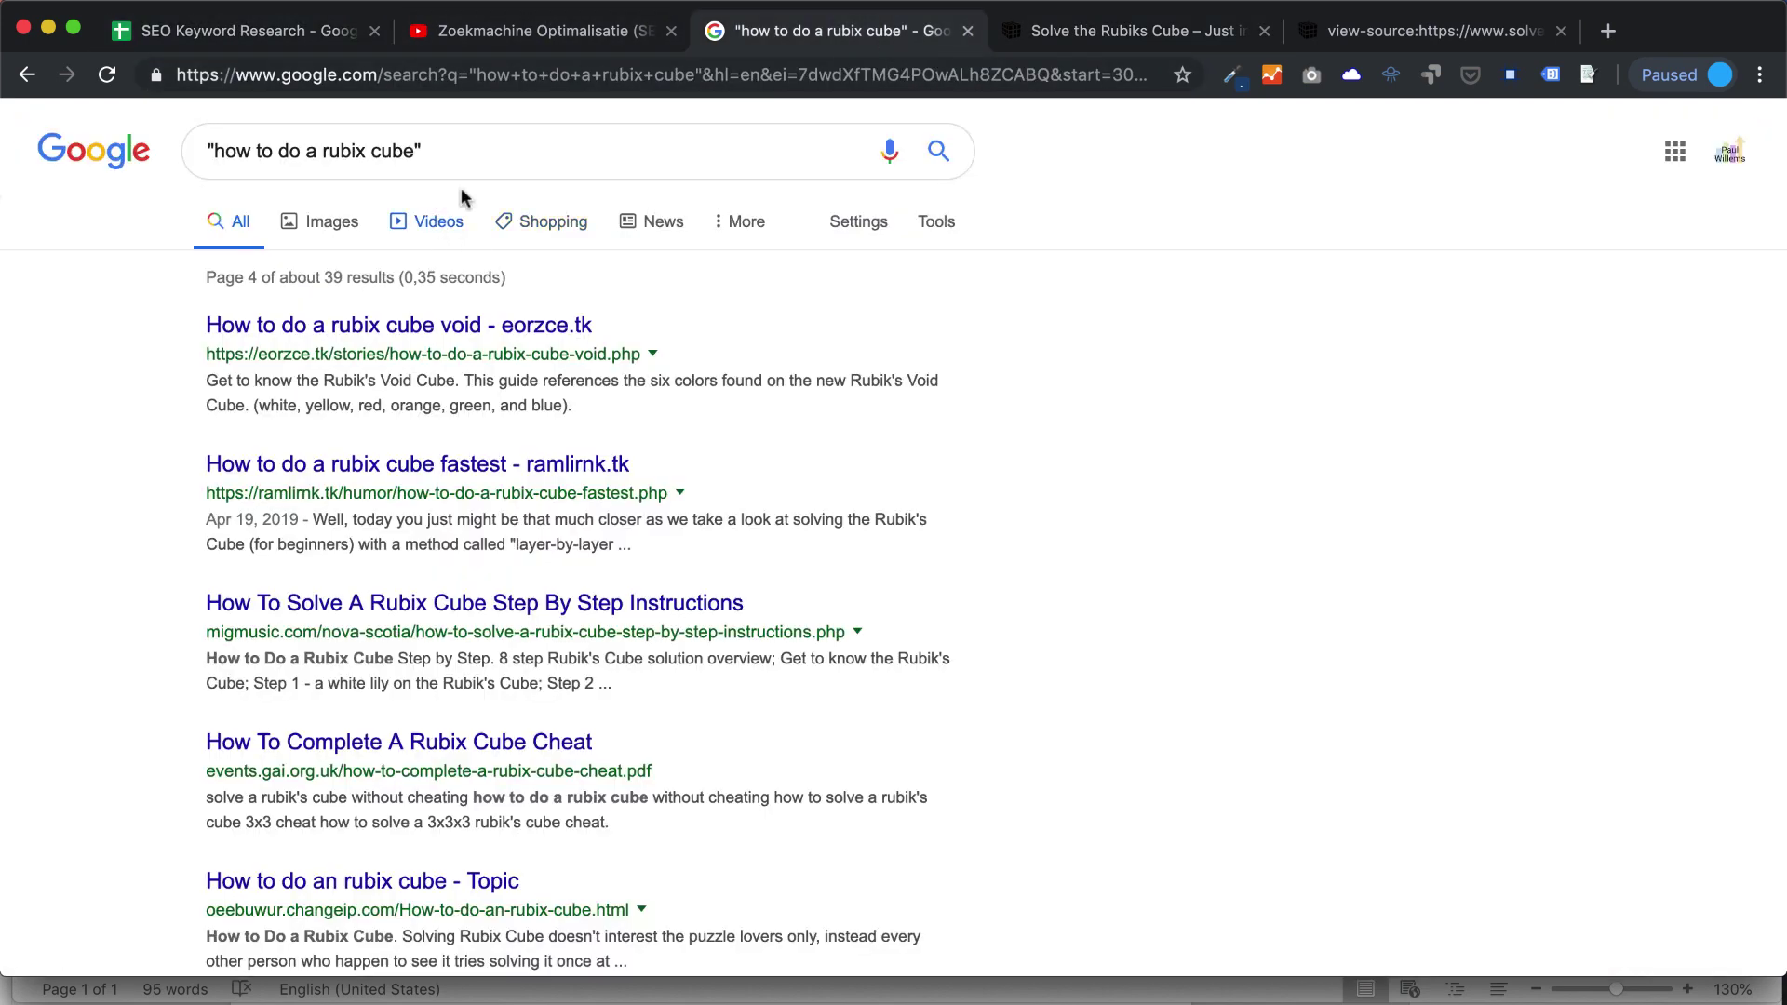
pyautogui.click(513, 150)
pyautogui.write('site')
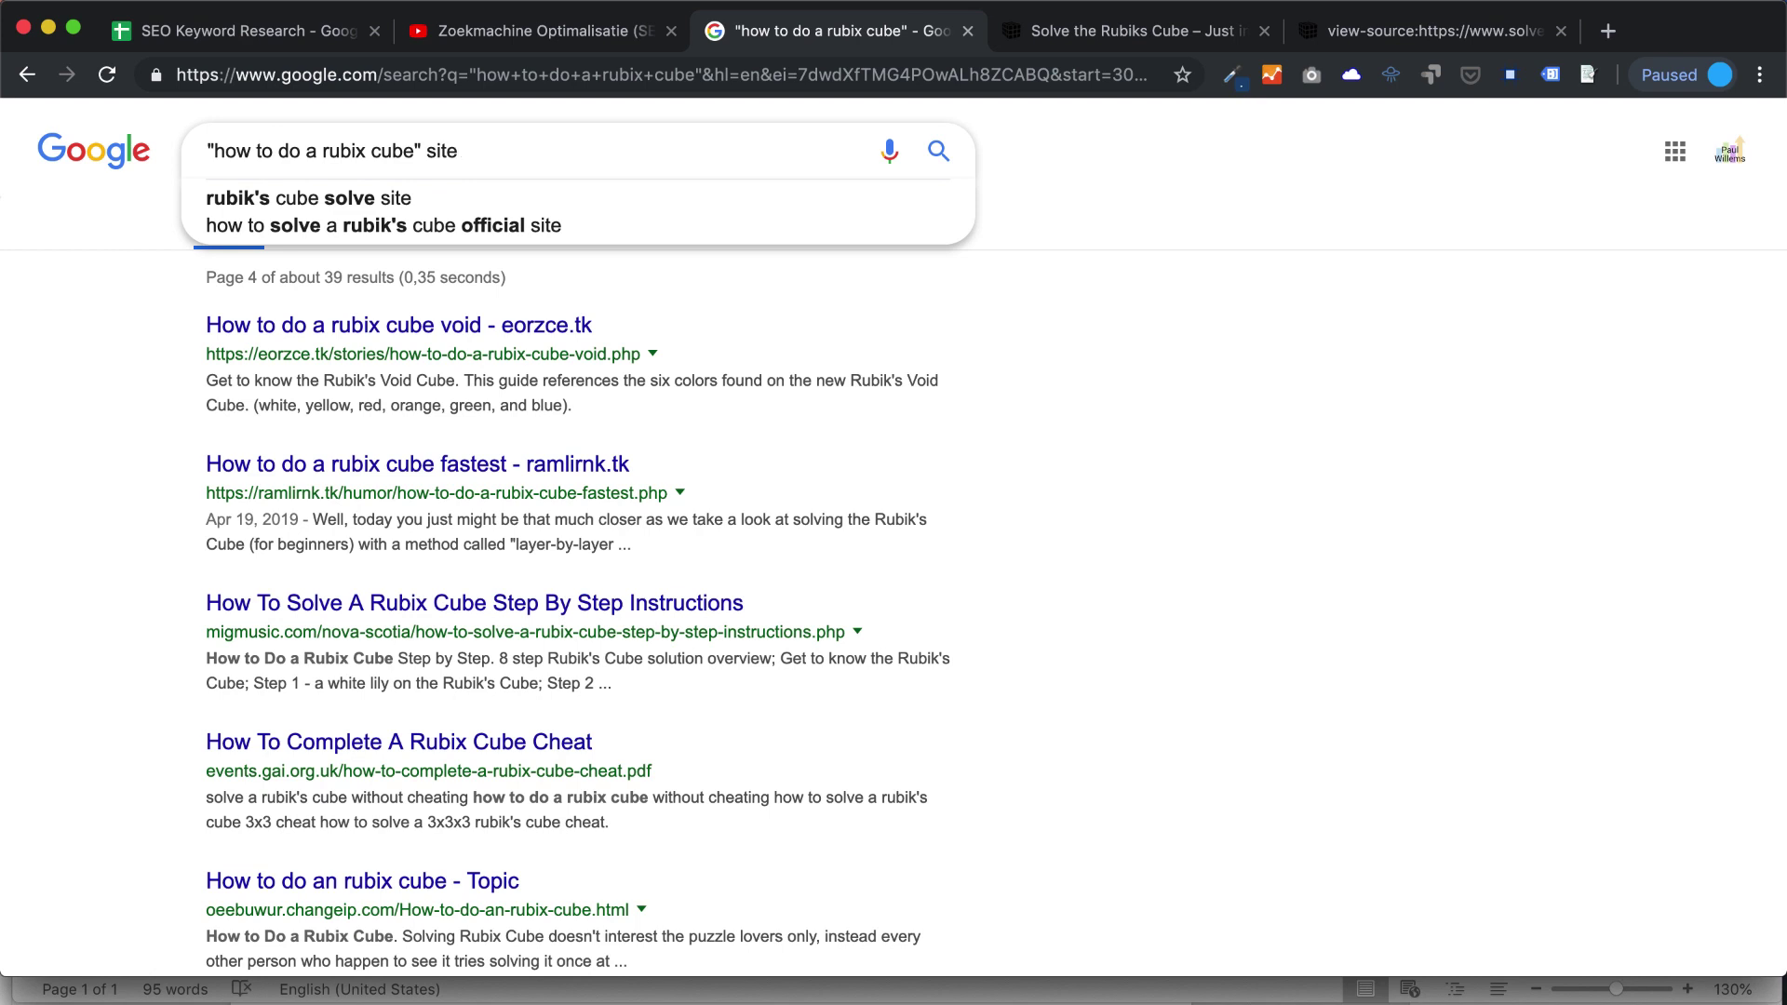
pyautogui.write(':')
pyautogui.press('super+v')
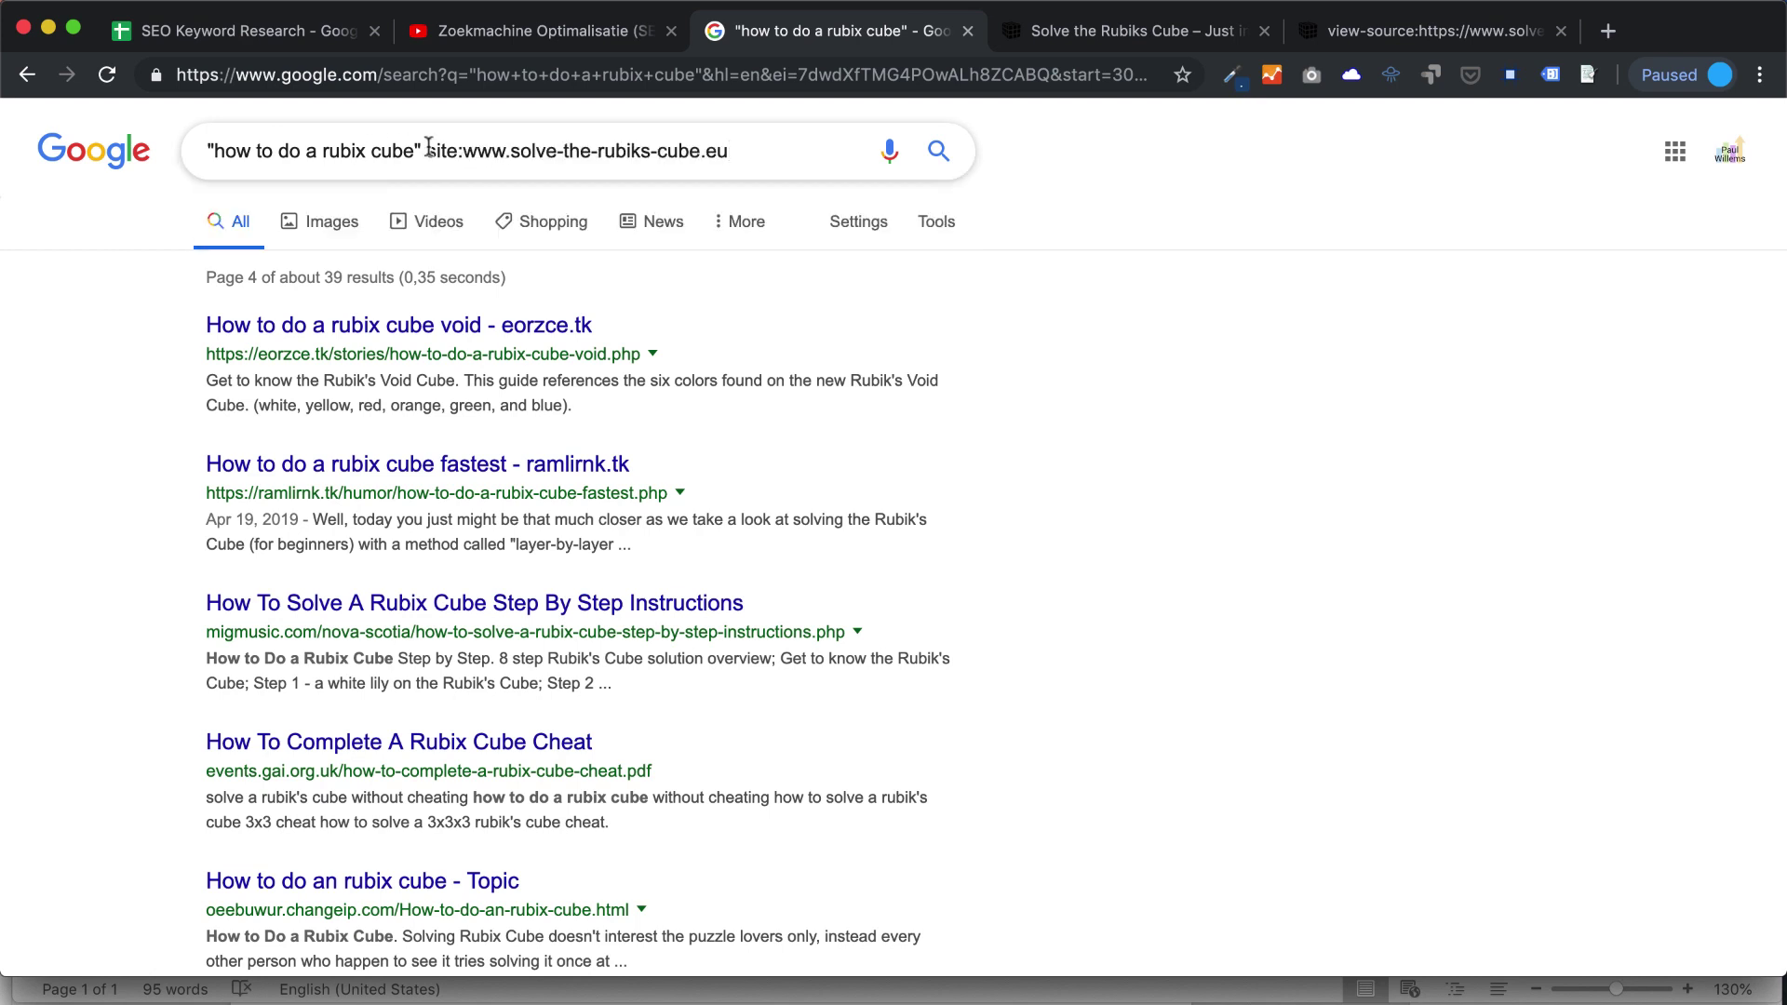
pyautogui.press('Return')
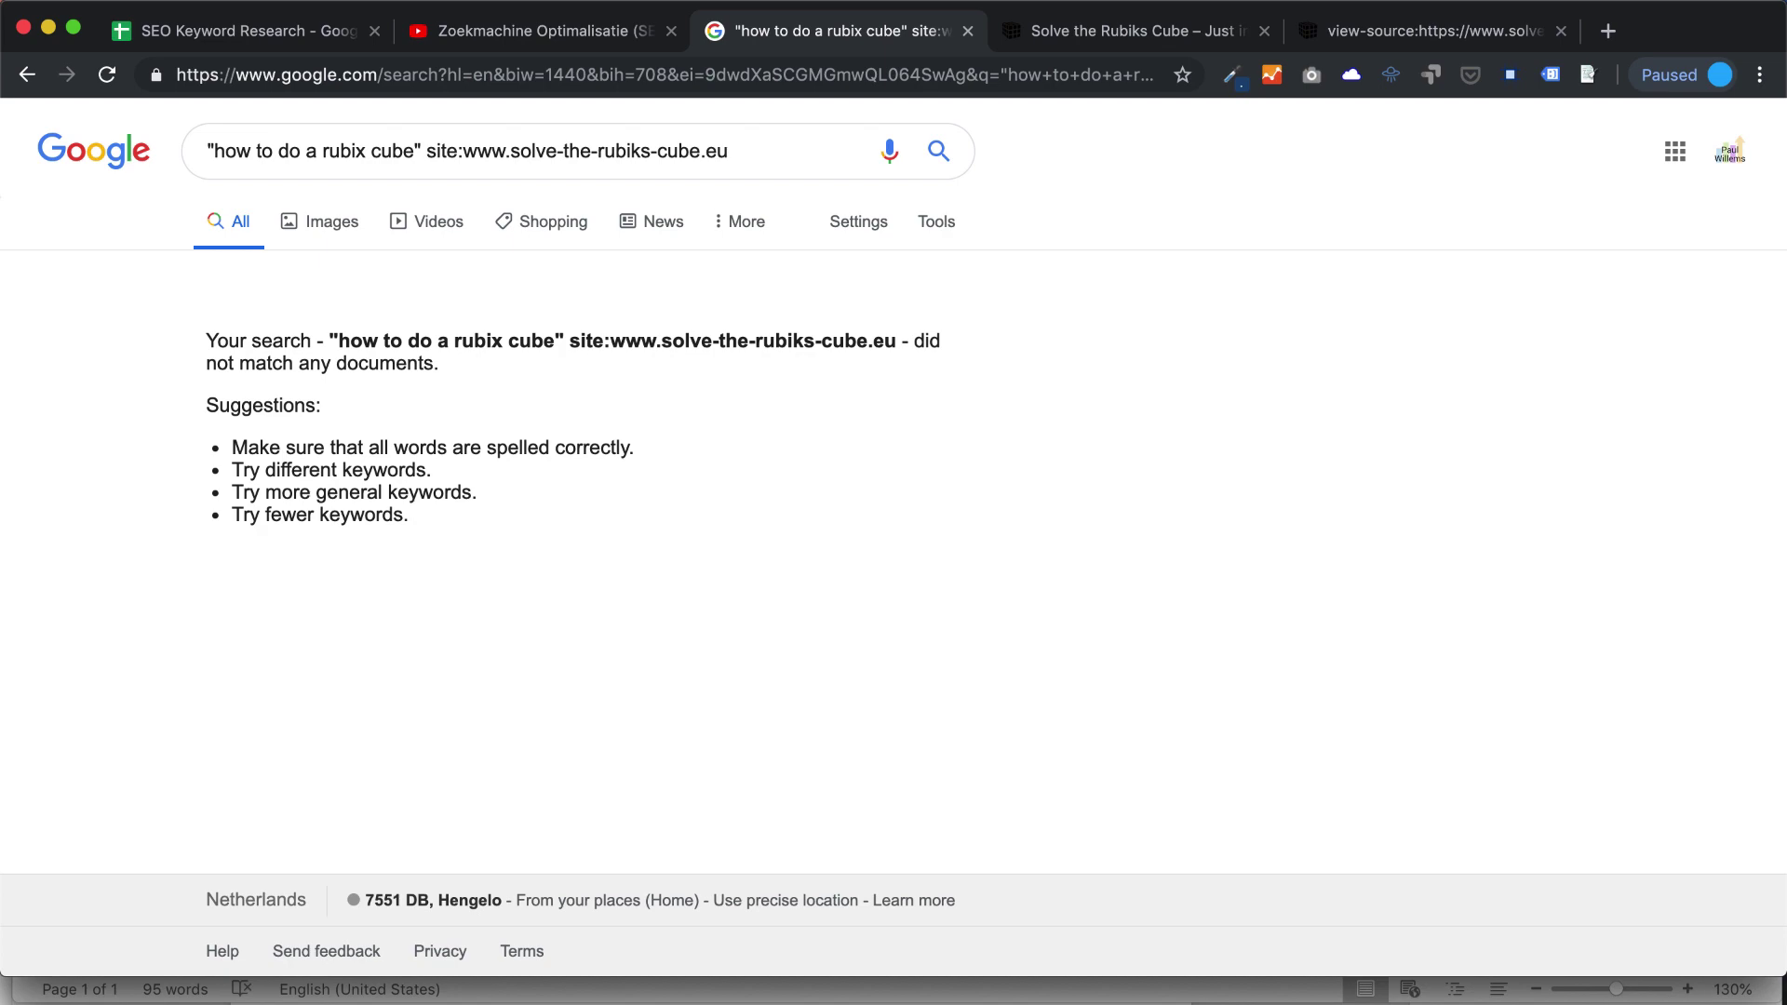
# Copy the domain of the first result on page 4 and restrict the exact-phrase search to it with site:eorzce.tk.
pyautogui.click(1112, 35)
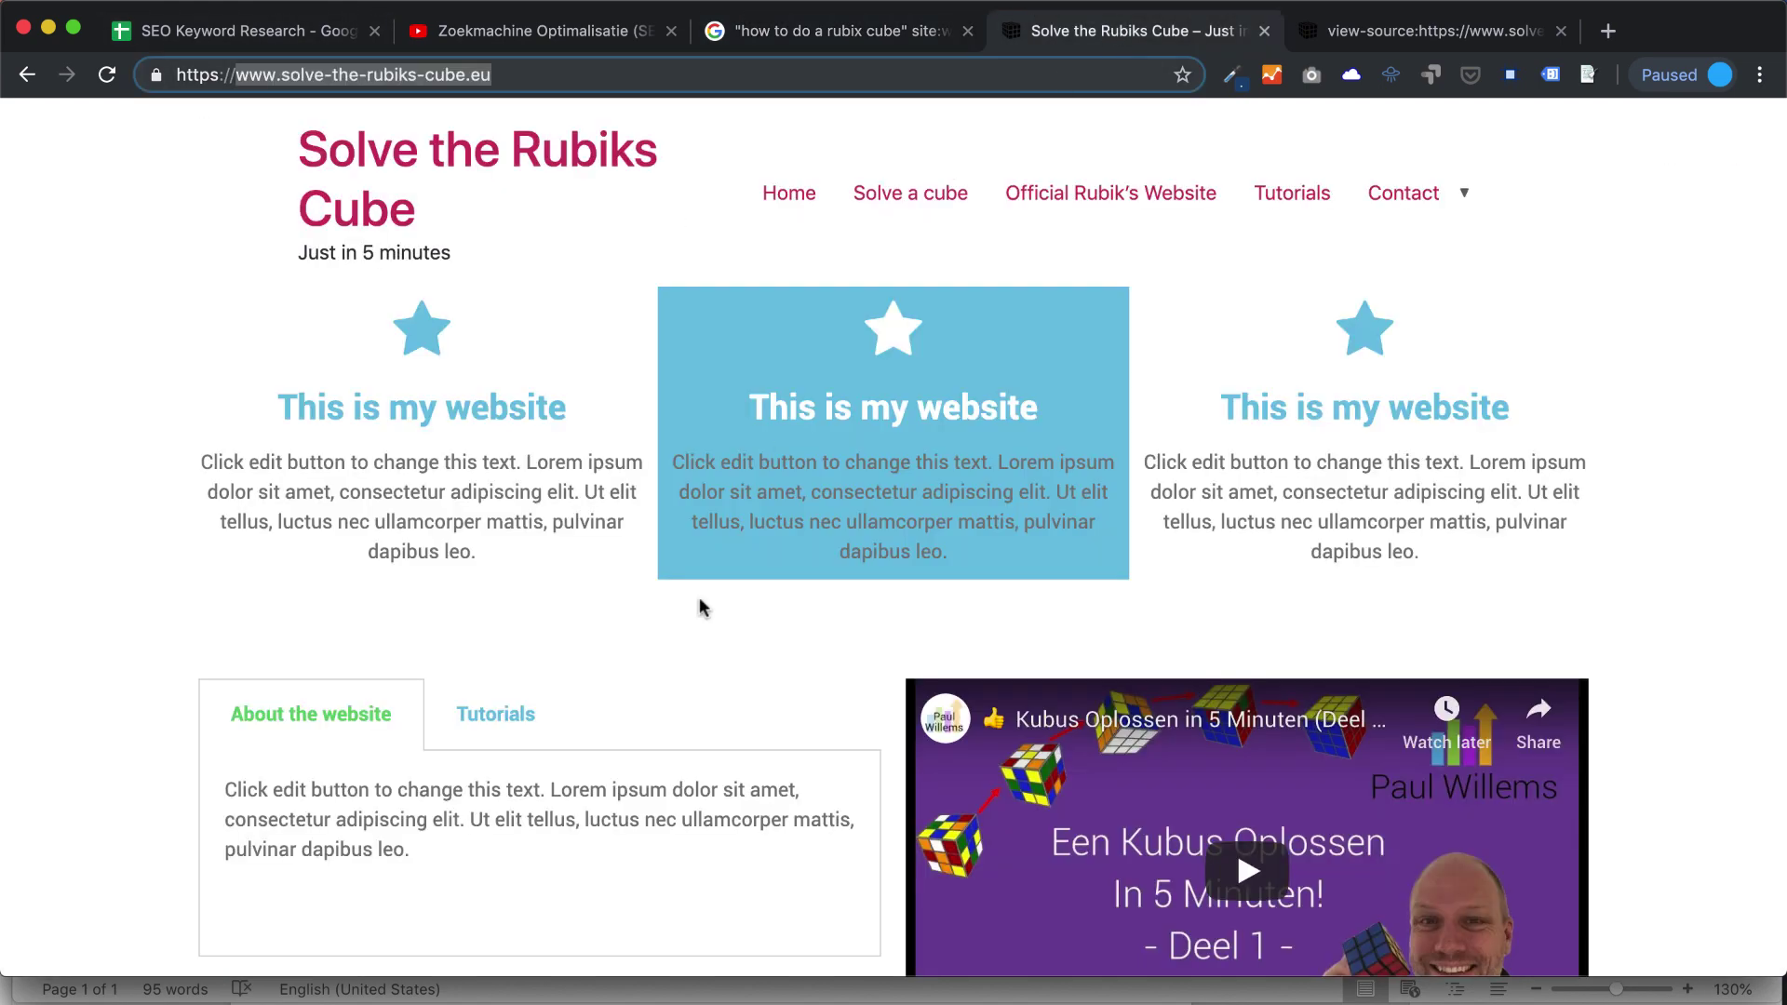
pyautogui.click(834, 31)
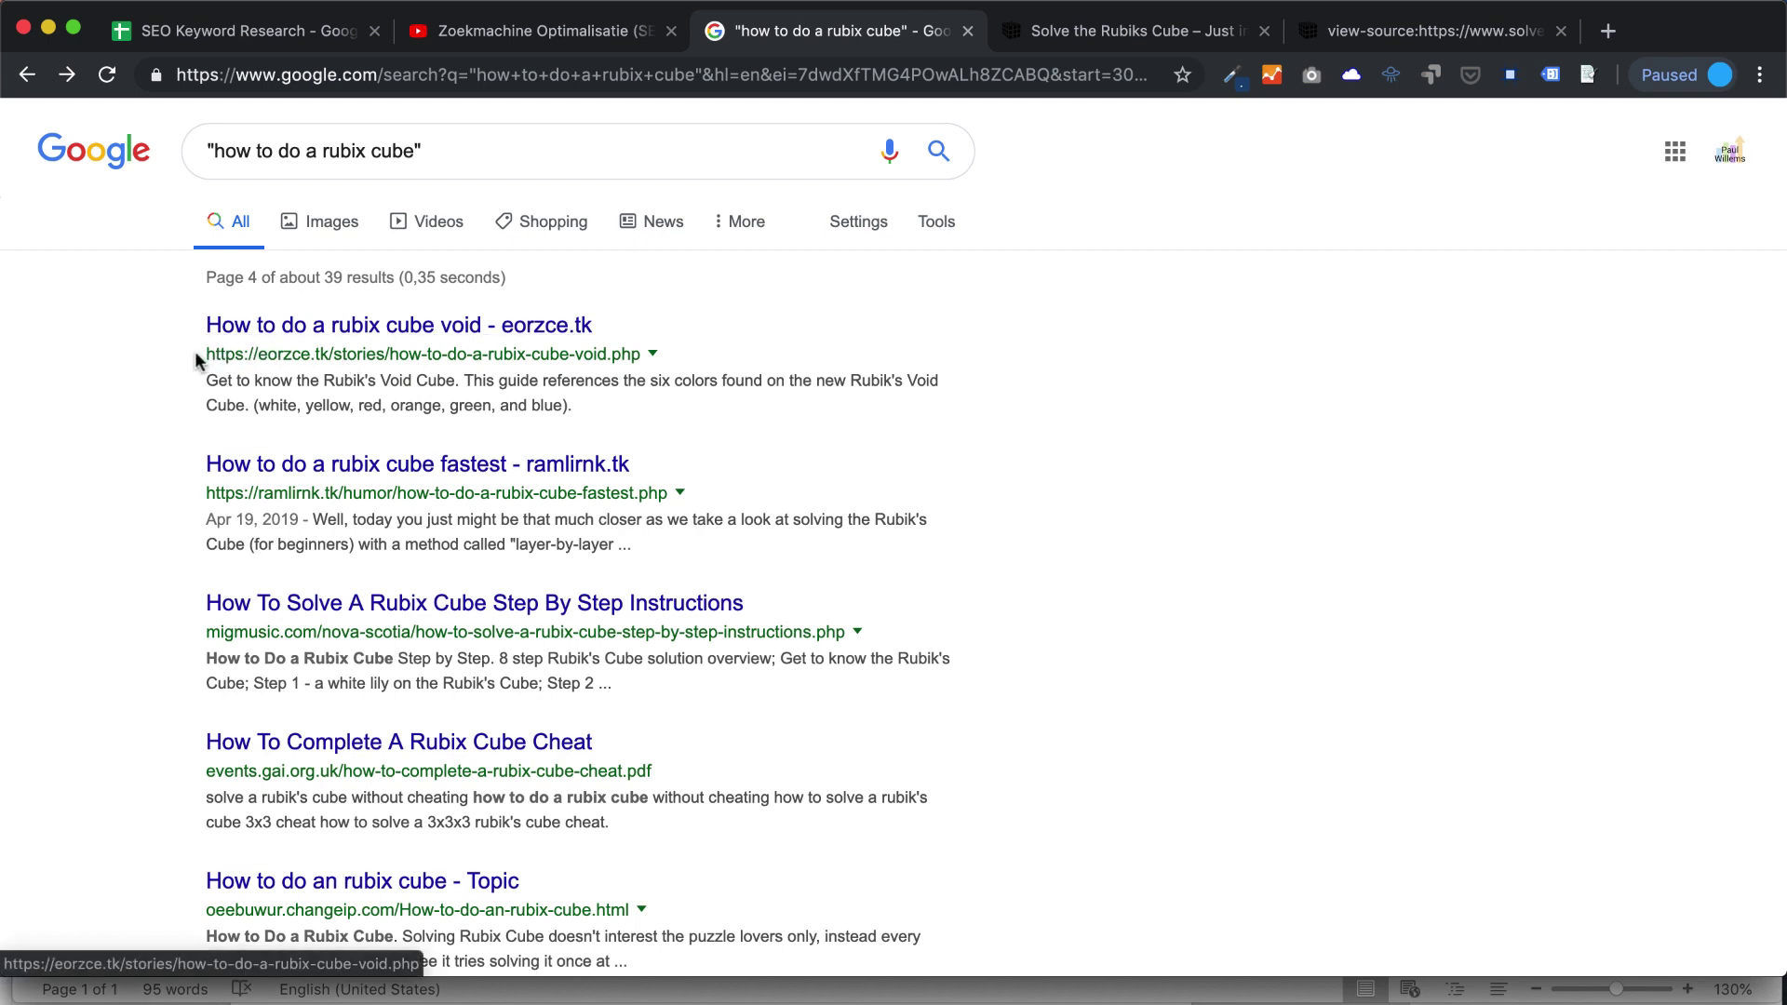
pyautogui.moveTo(206, 353); pyautogui.dragTo(327, 354)
pyautogui.press('super+c')
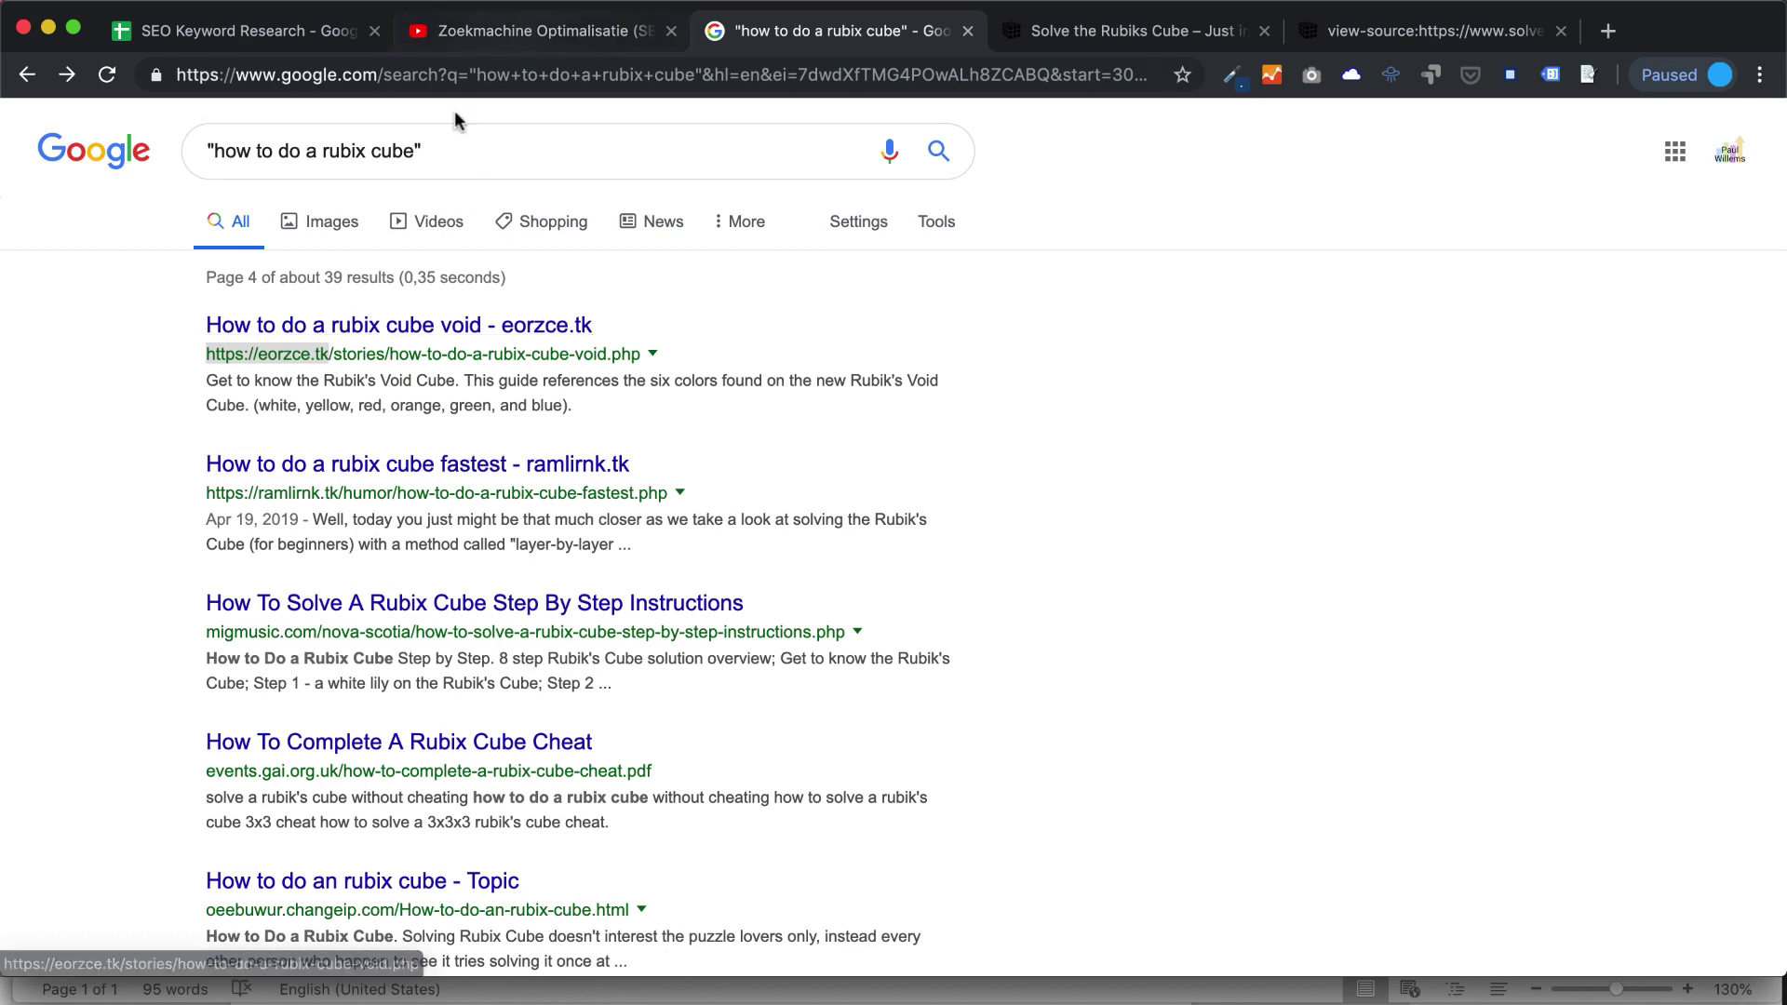
pyautogui.click(458, 151)
pyautogui.write('site')
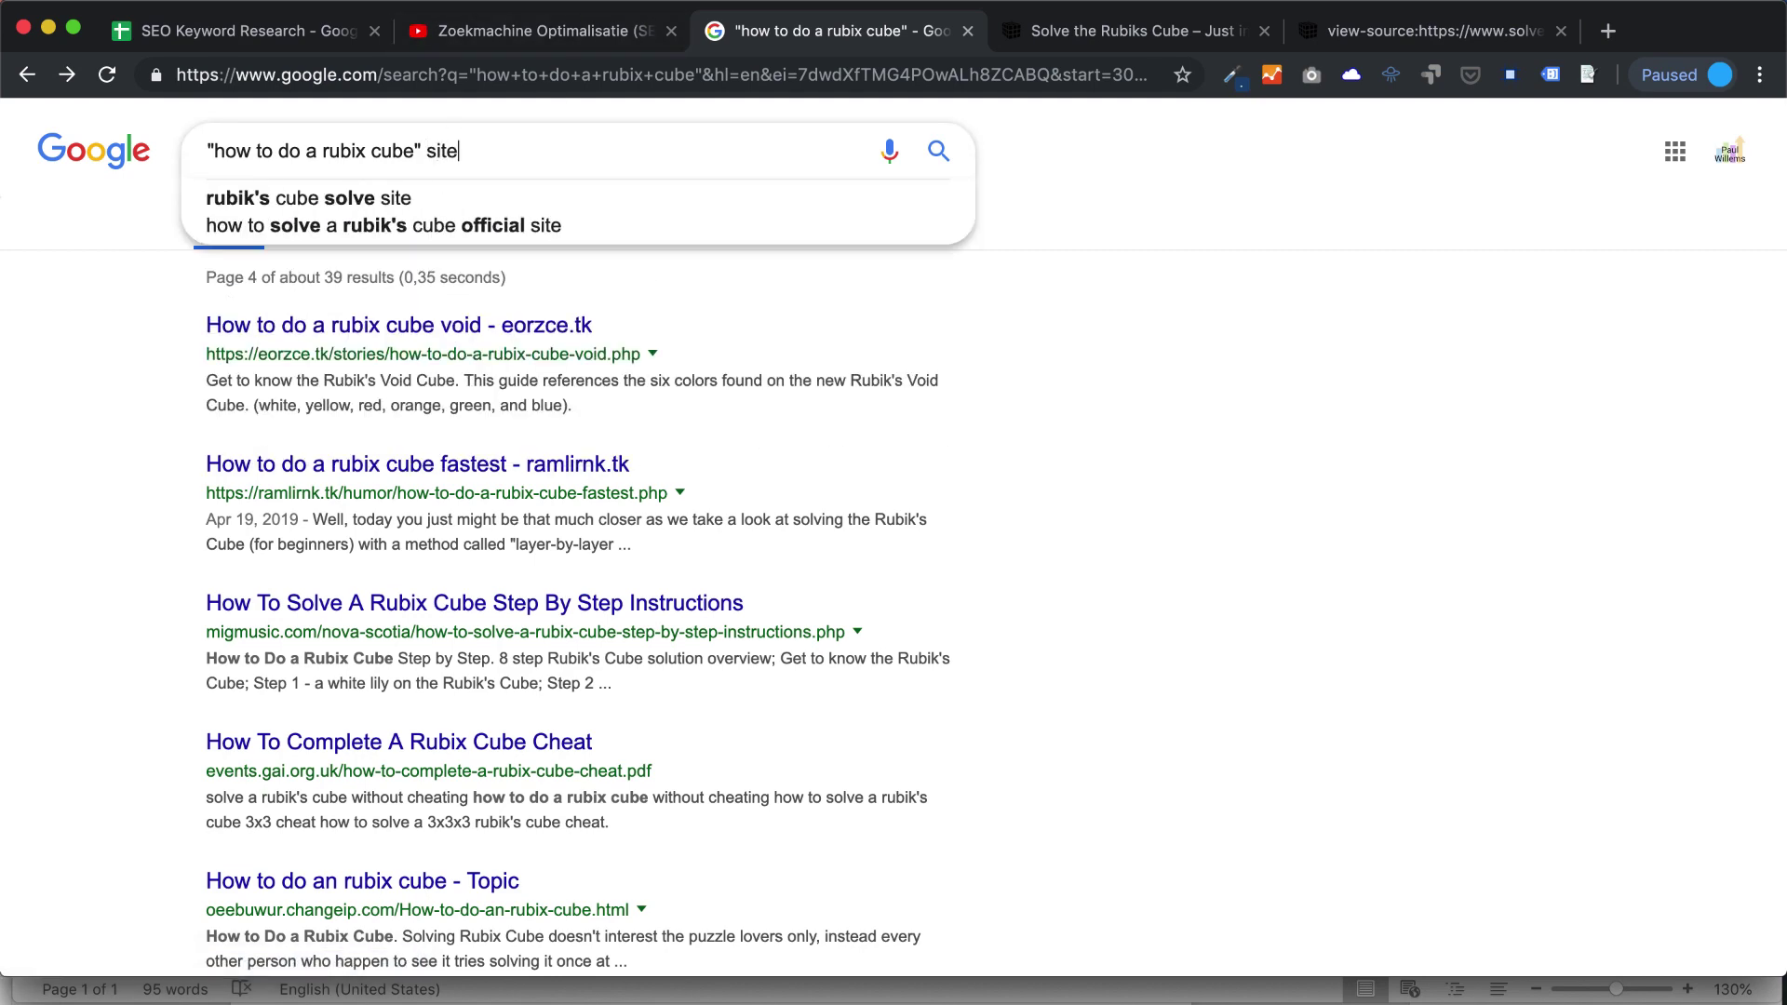
pyautogui.write(':')
pyautogui.press('super+v')
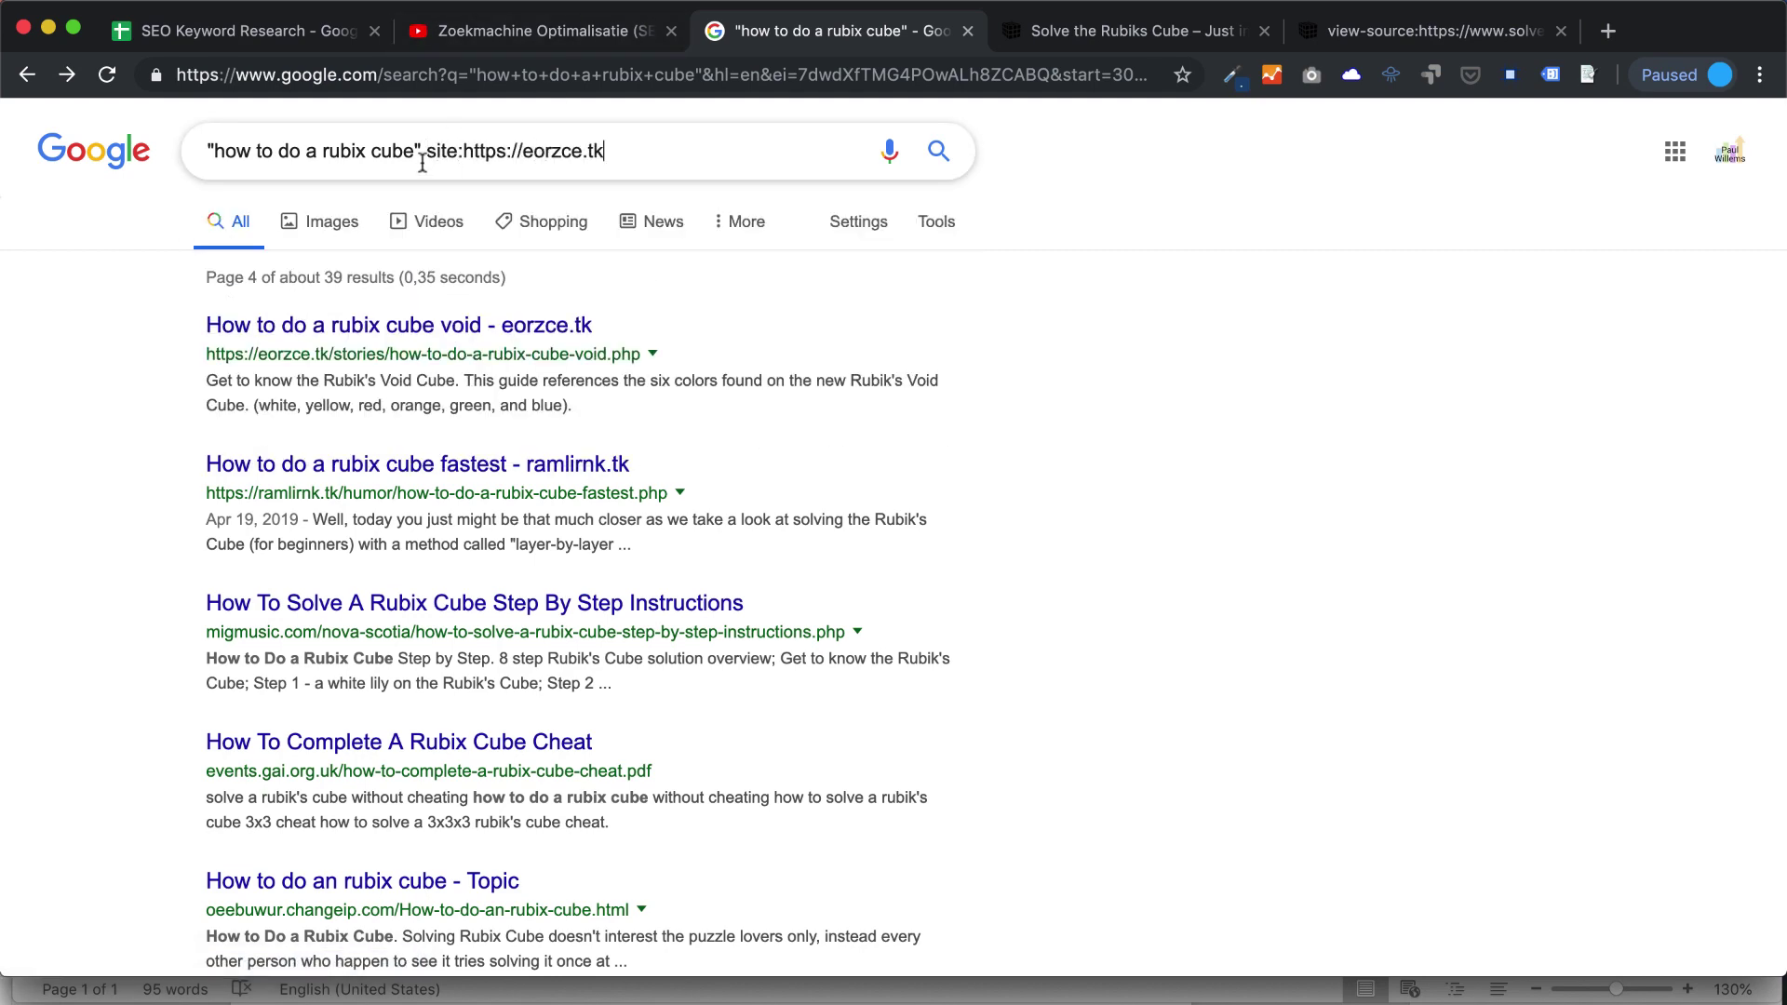
pyautogui.moveTo(522, 156); pyautogui.dragTo(462, 156)
pyautogui.press('BackSpace')
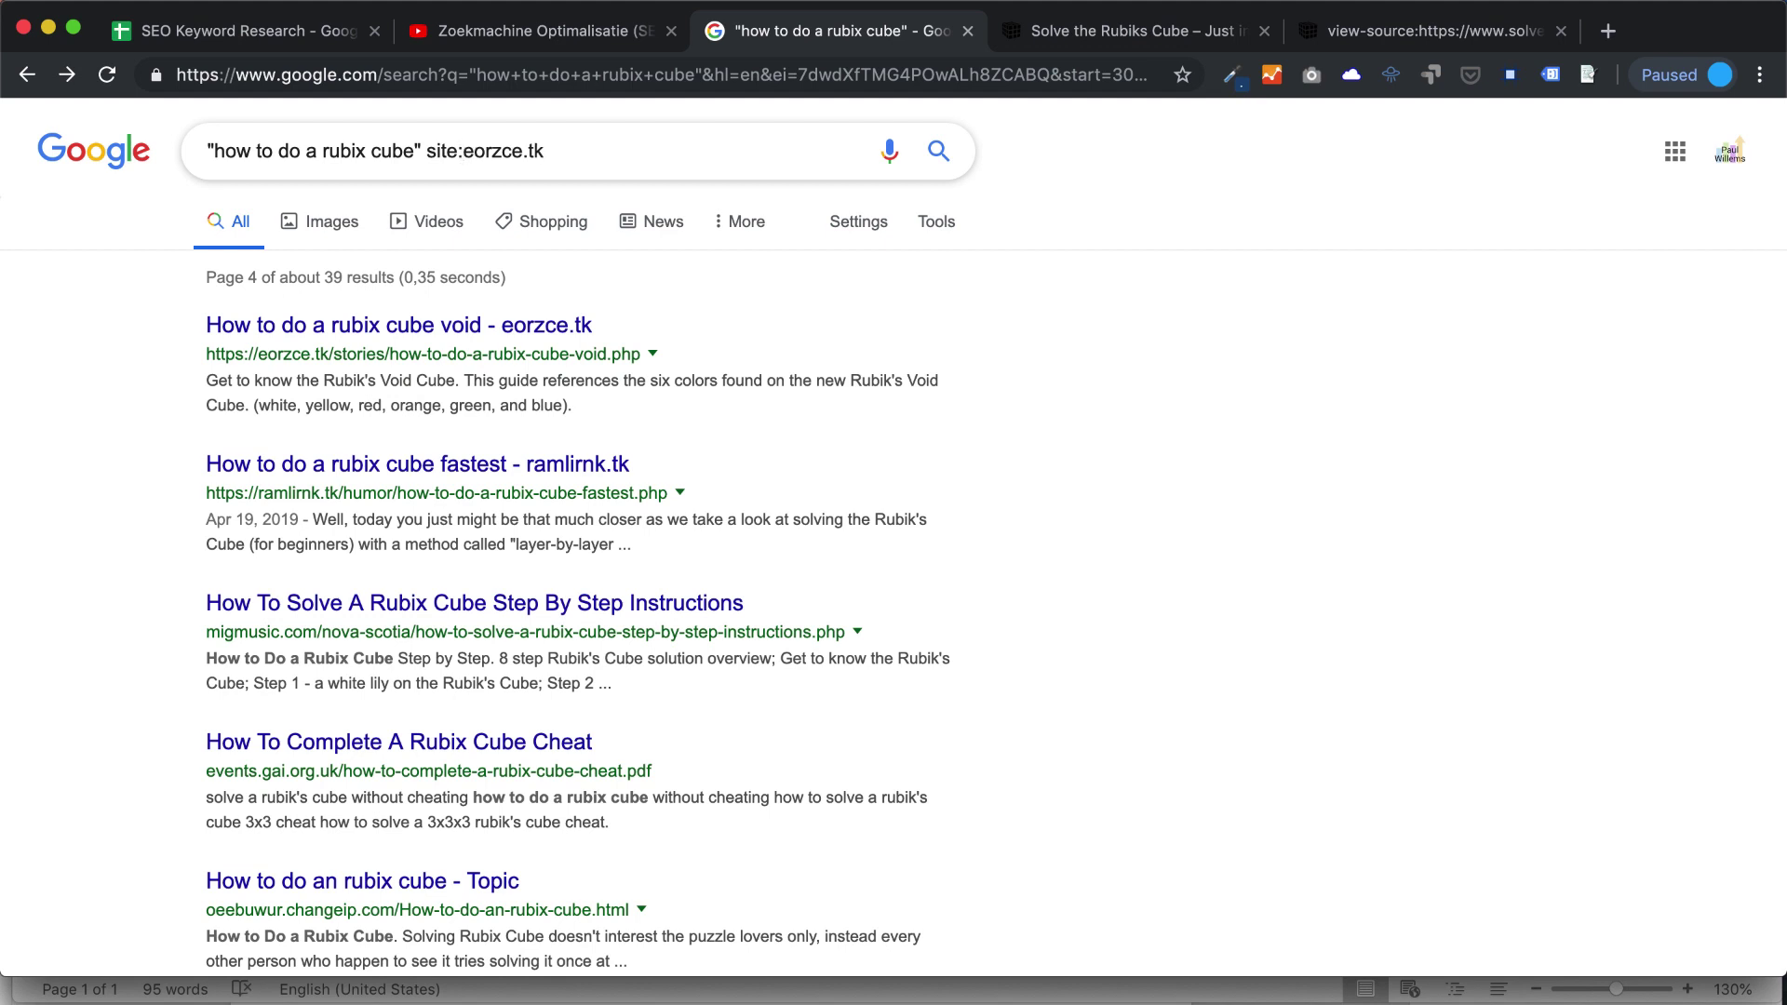
pyautogui.press('Return')
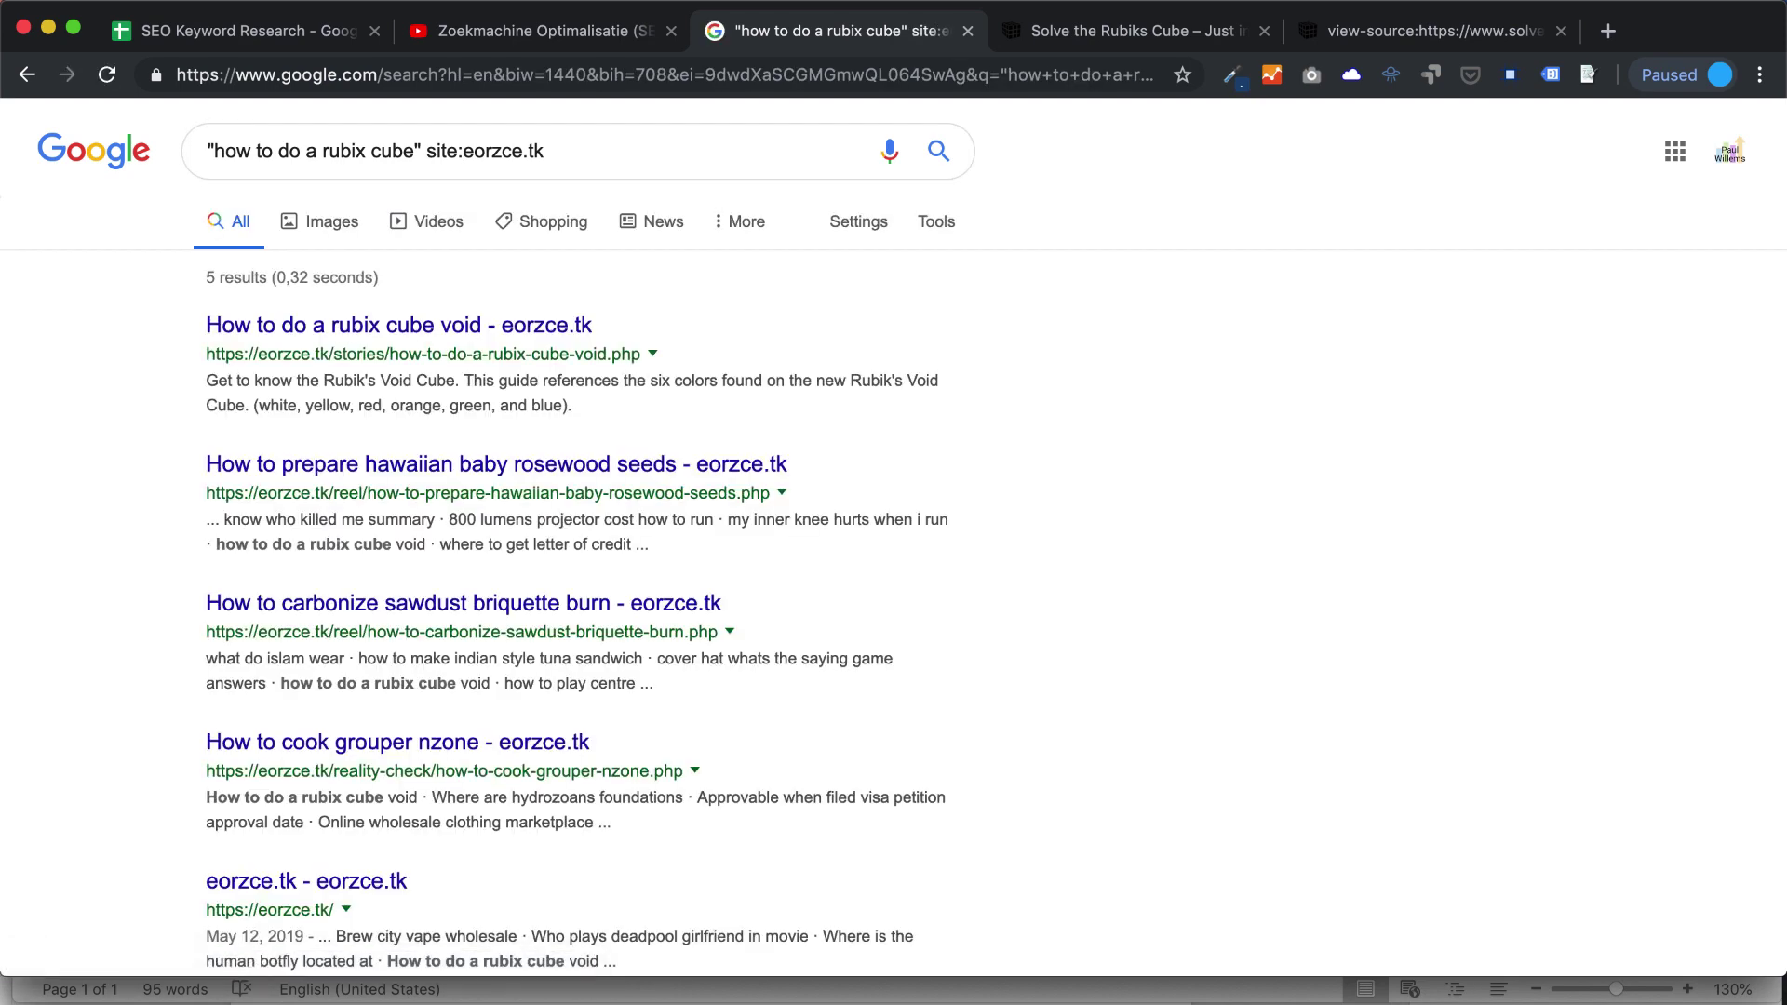
pyautogui.scroll(-3, 639, 656)
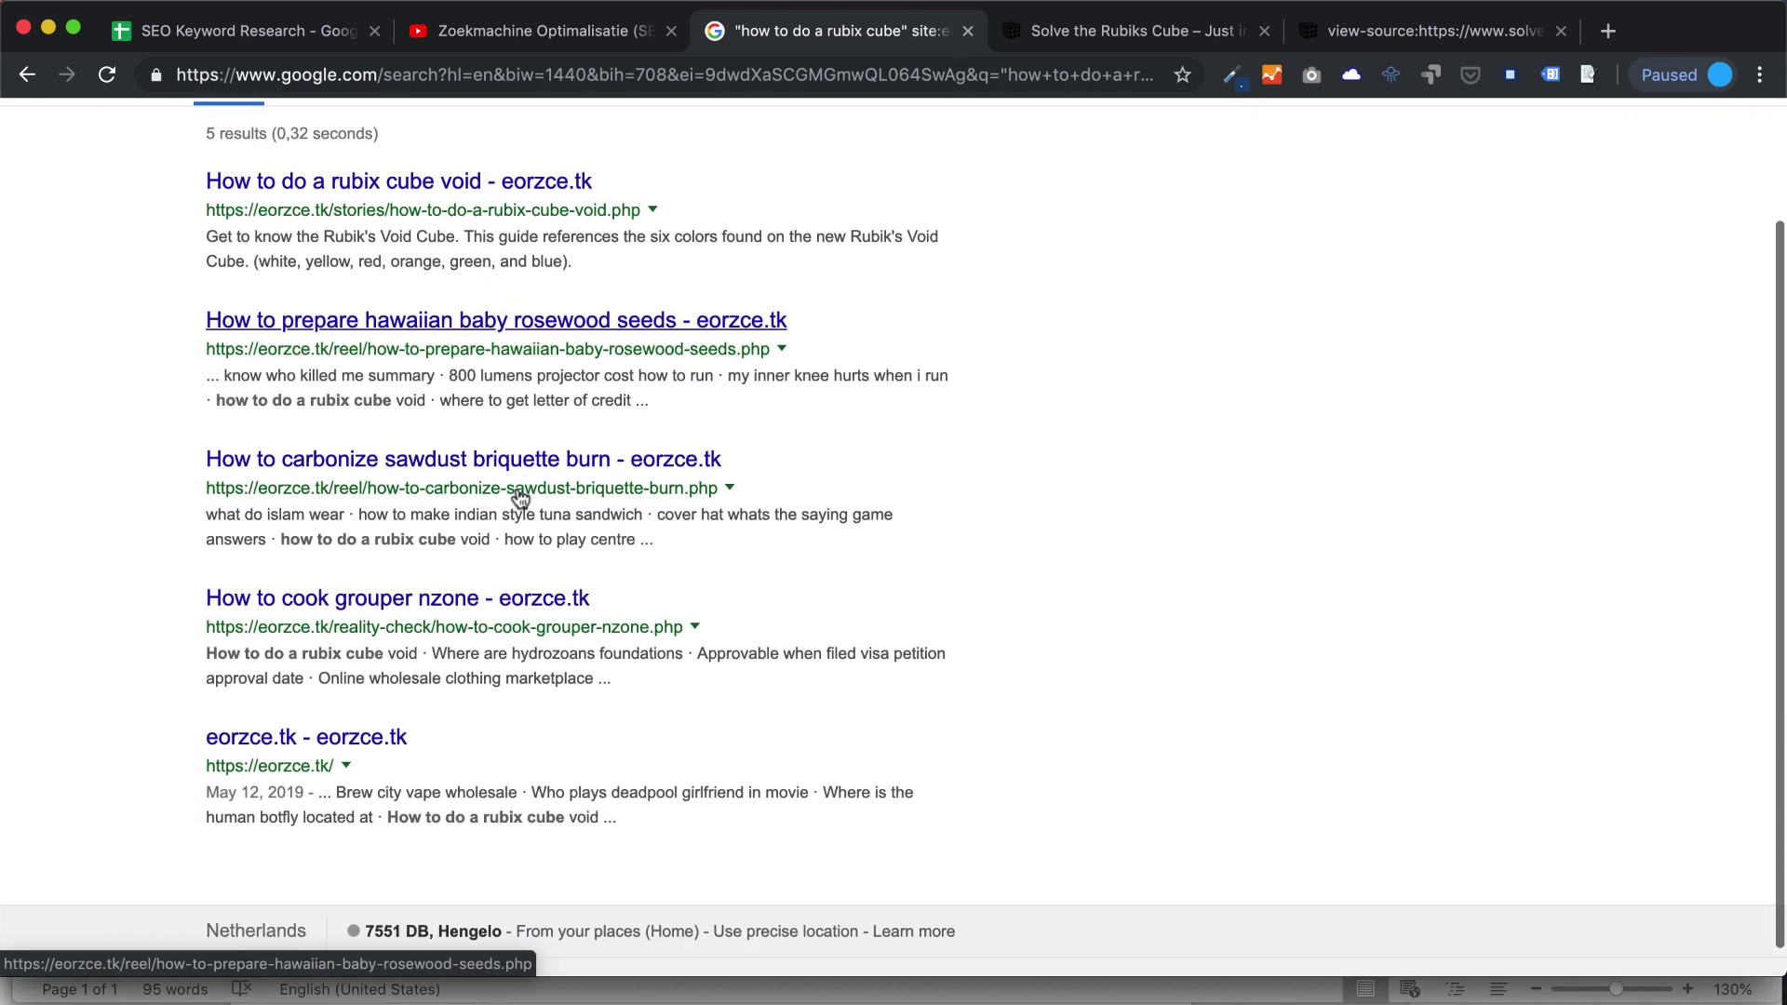
# In the spreadsheet, enter "> 50" as the Google Position for "how to do a rubix cube" in H5.
pyautogui.press('super+1')
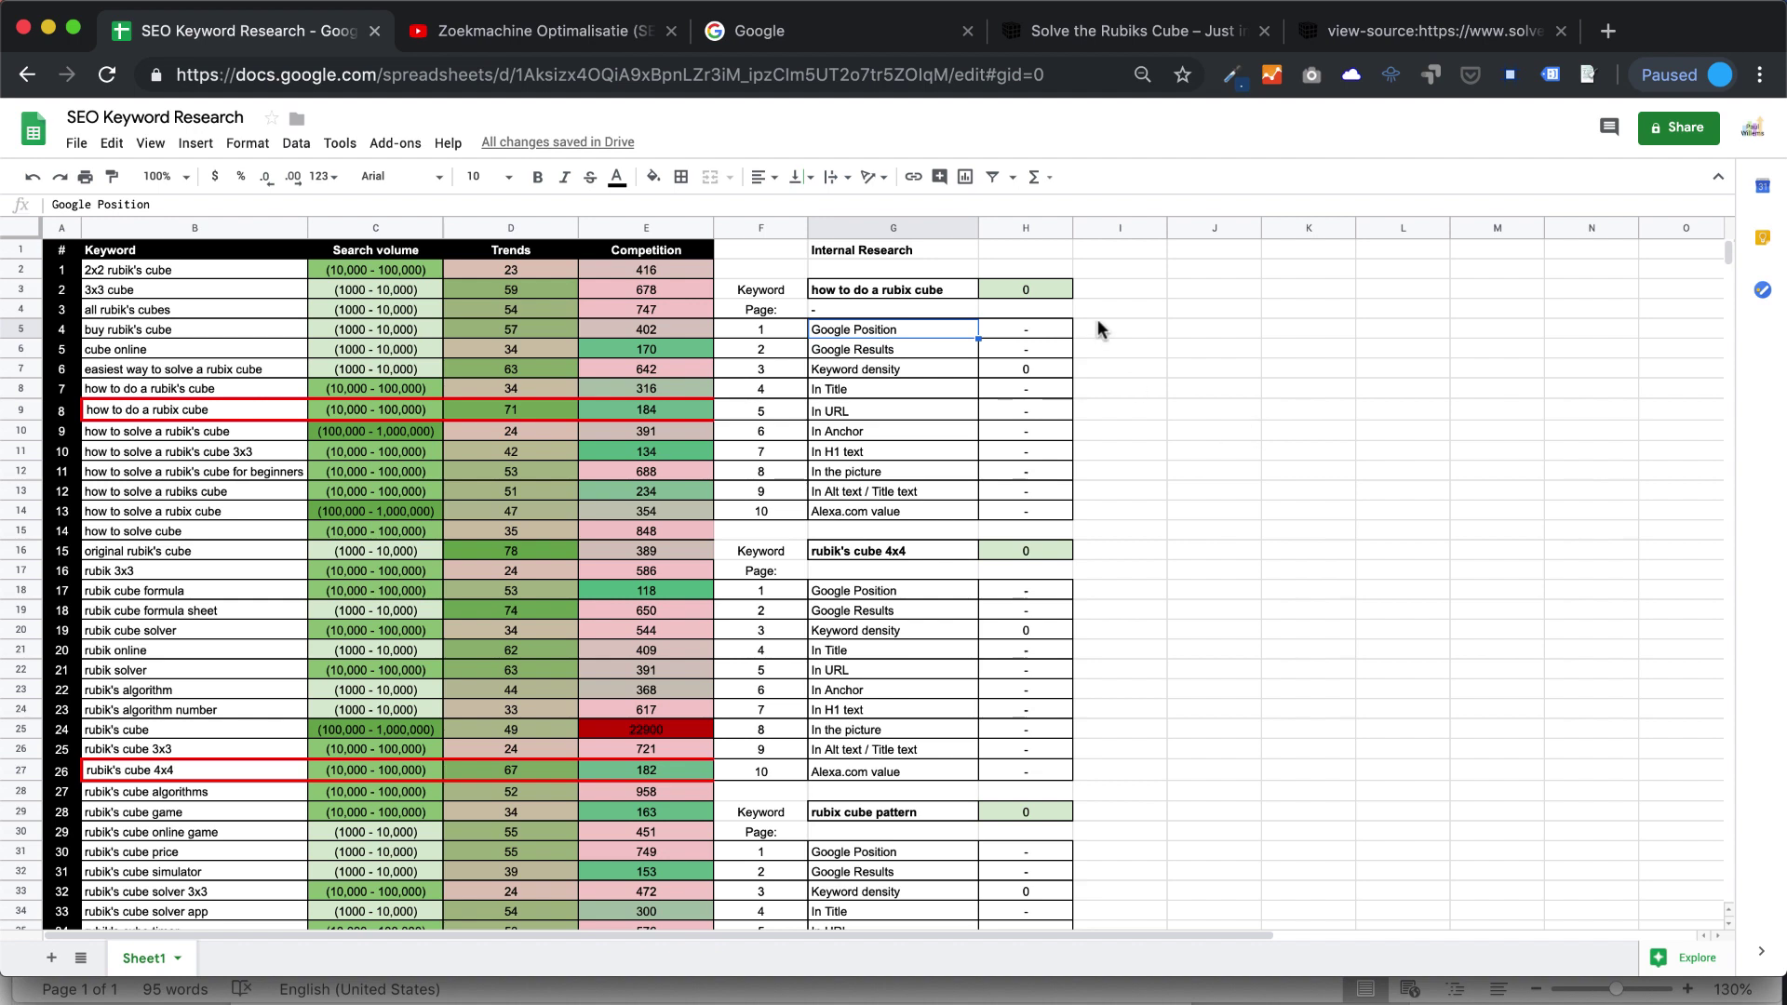
pyautogui.click(1023, 323)
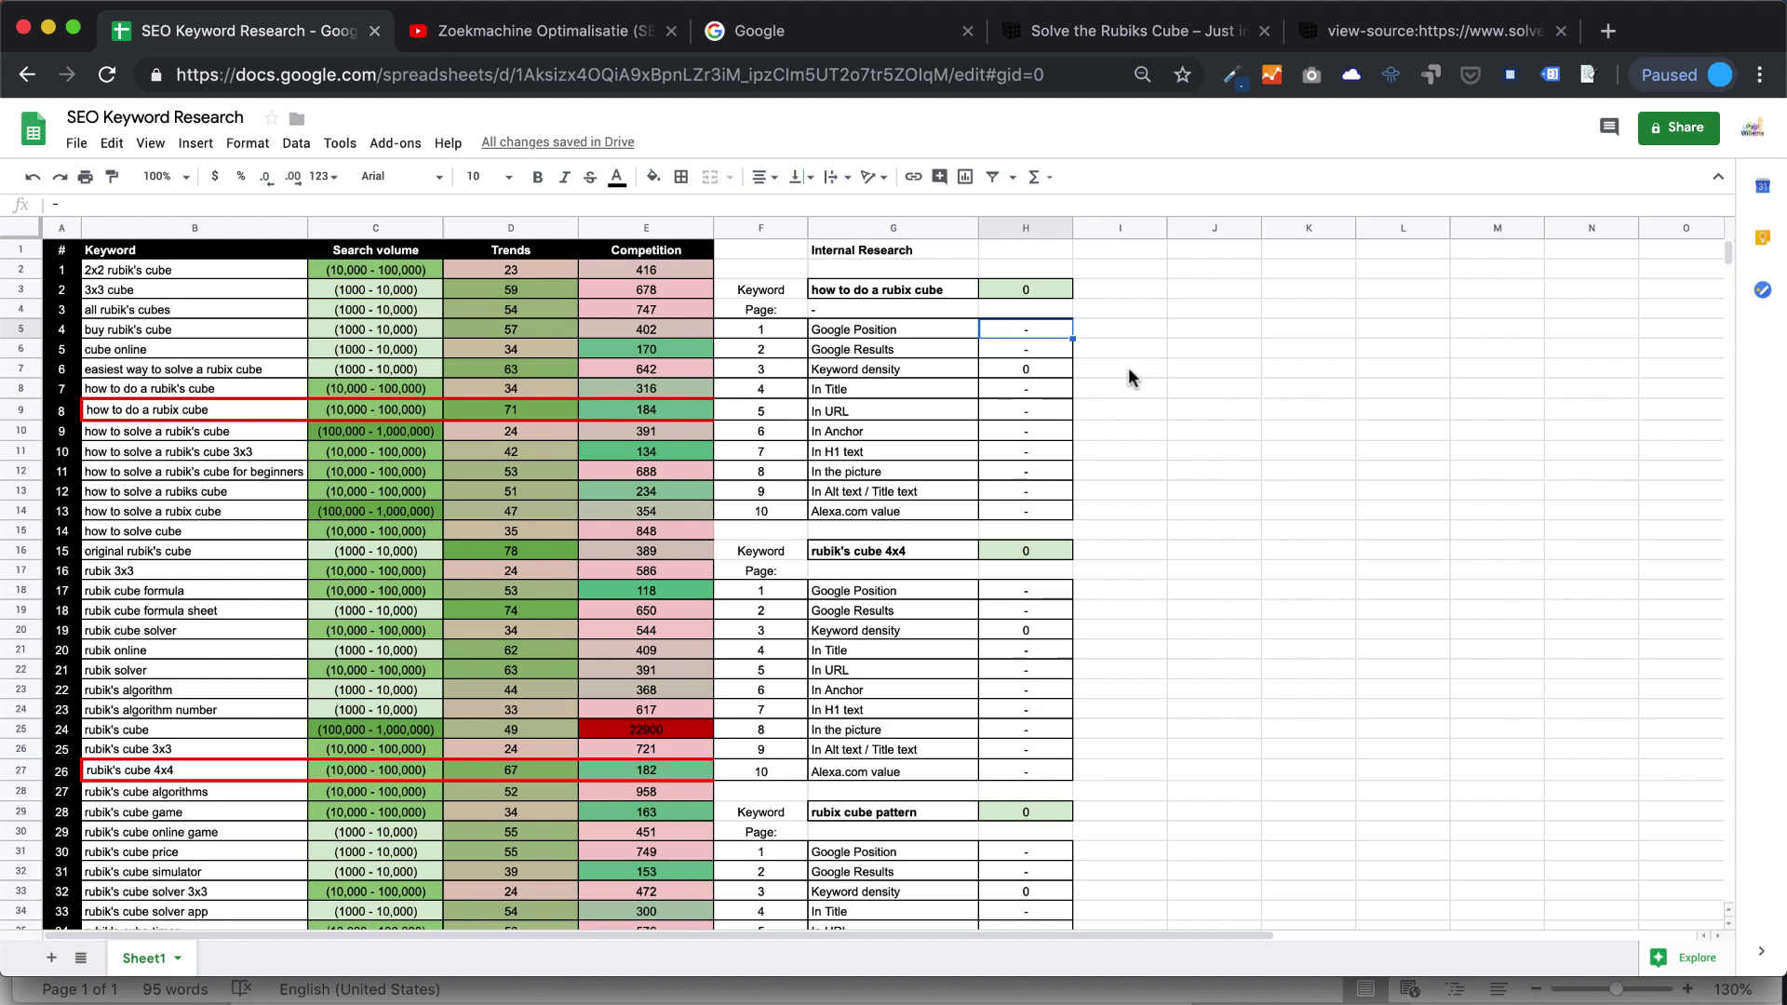
pyautogui.write('>')
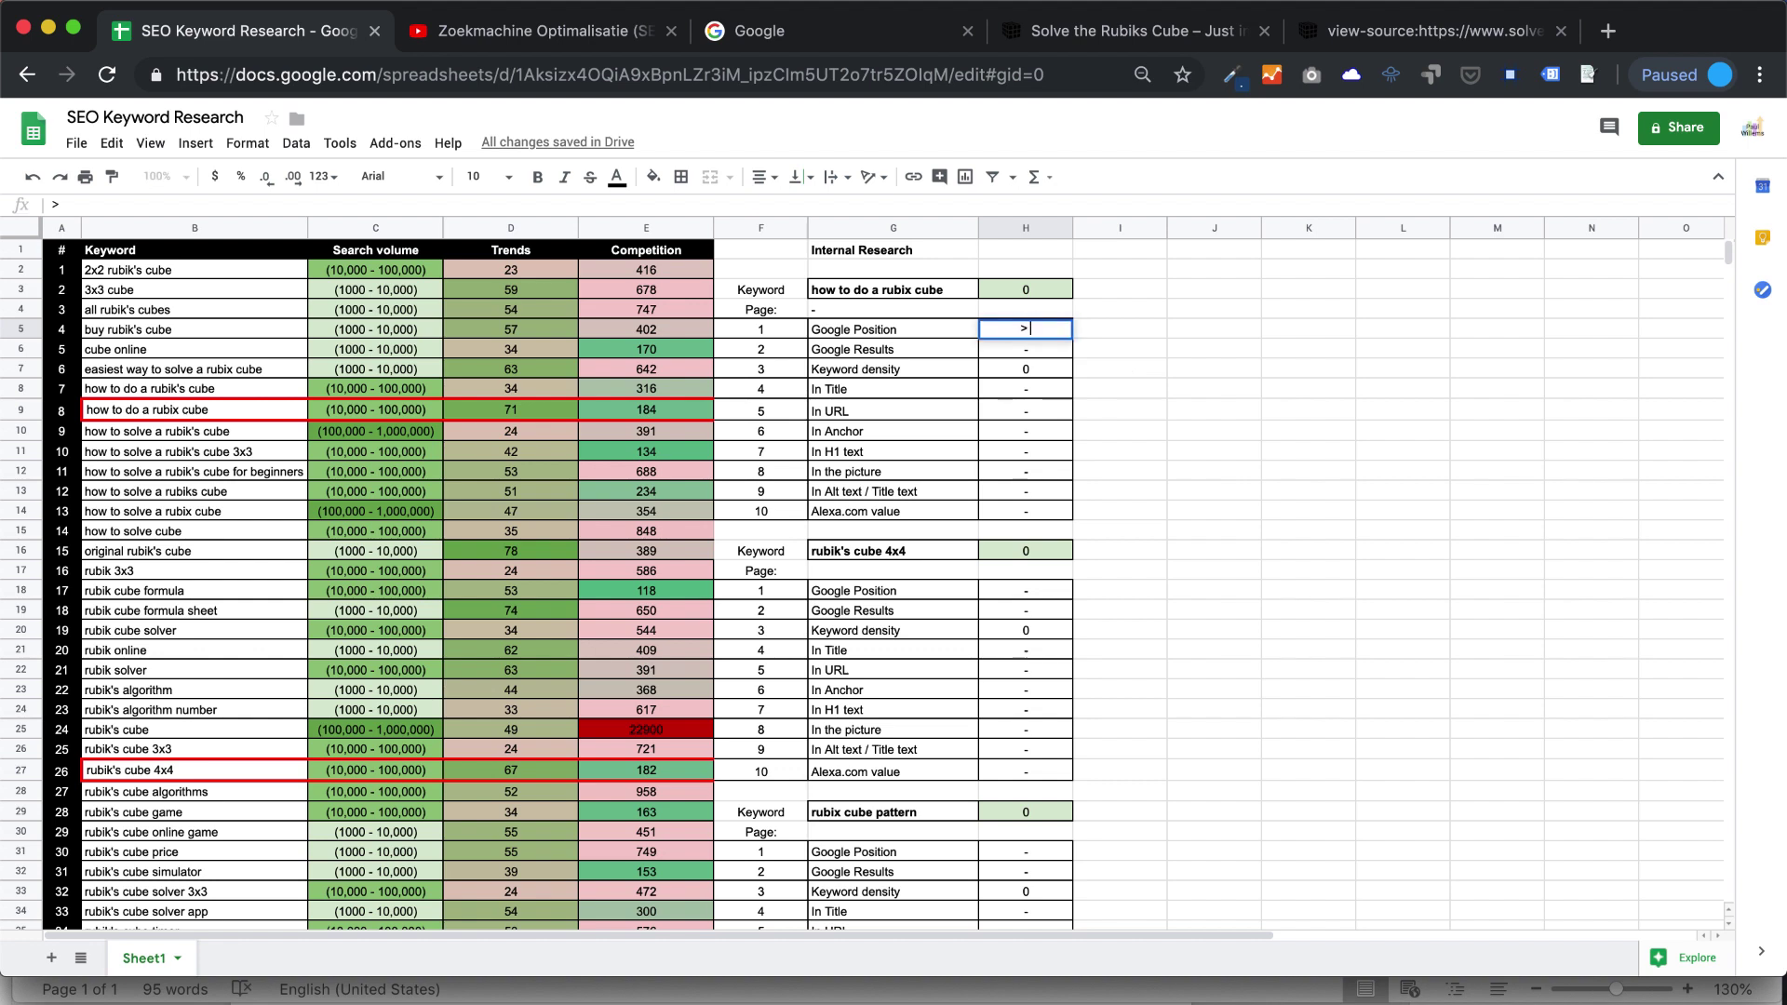
pyautogui.write(' 50')
pyautogui.click(1217, 383)
# Copy the Google Position value from H5 to the "rubik's cube 4x4" and "rubix cube pattern" blocks in H18 and H31.
pyautogui.click(1061, 322)
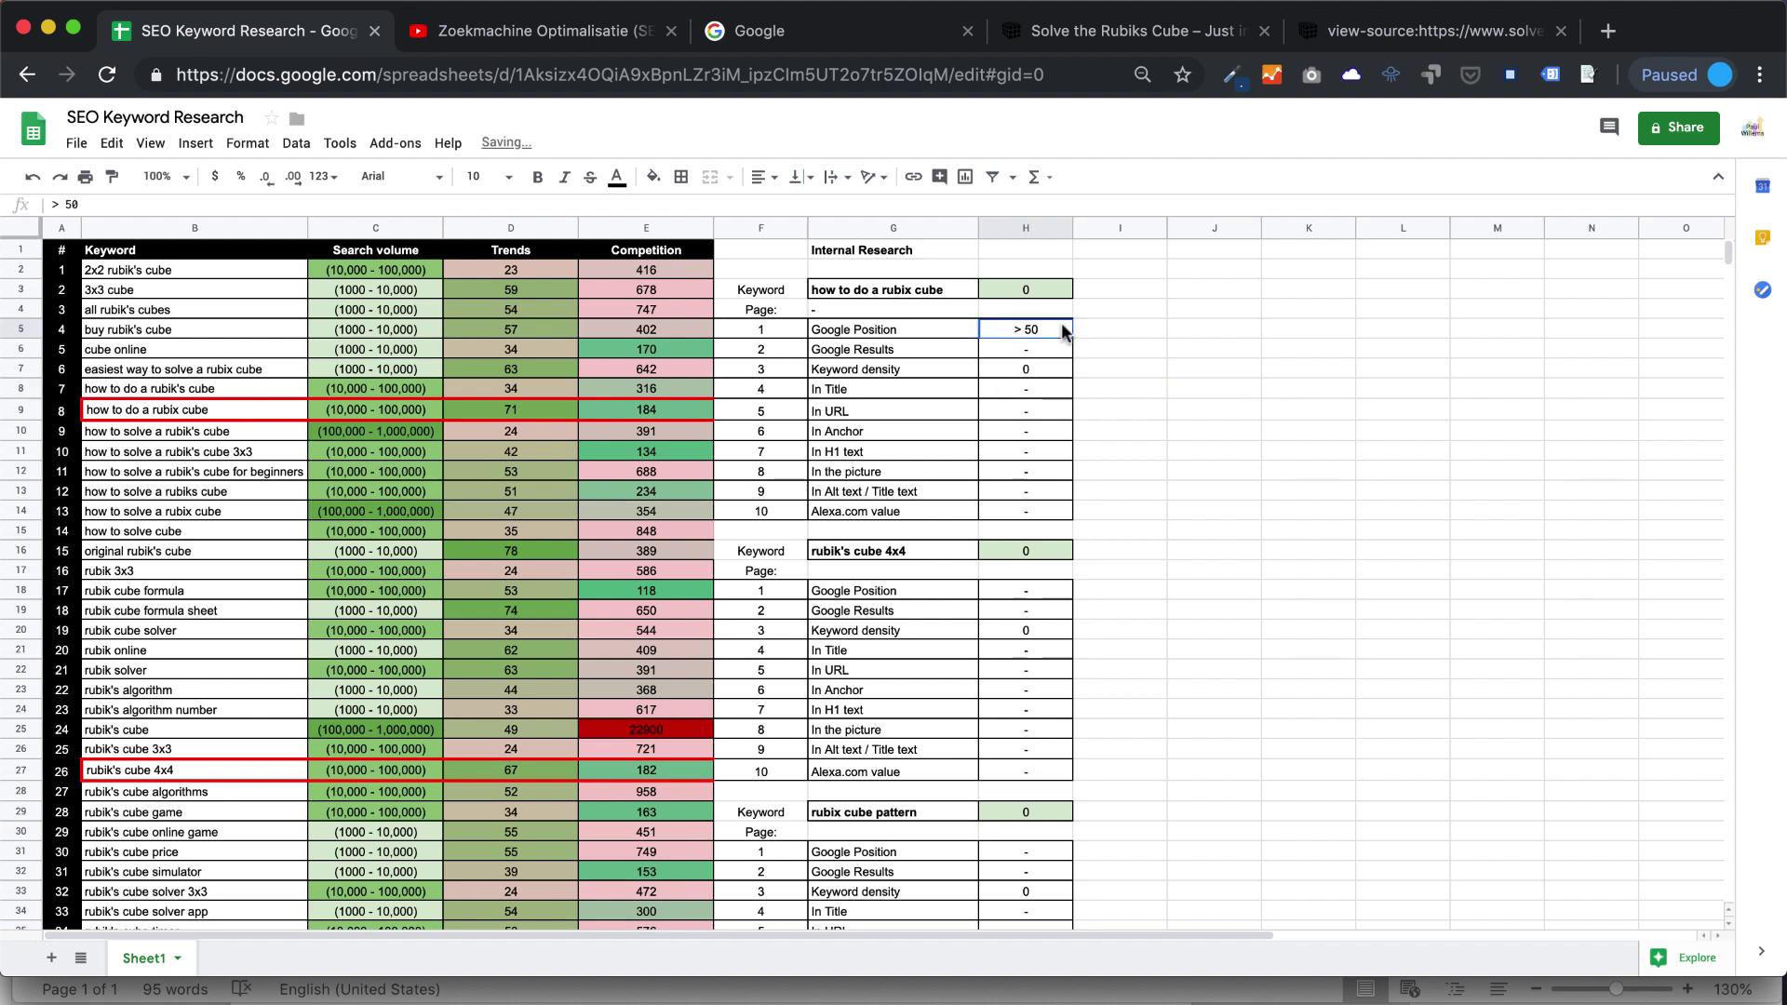
pyautogui.hotkey('ctrl', 'c')
pyautogui.click(1031, 586)
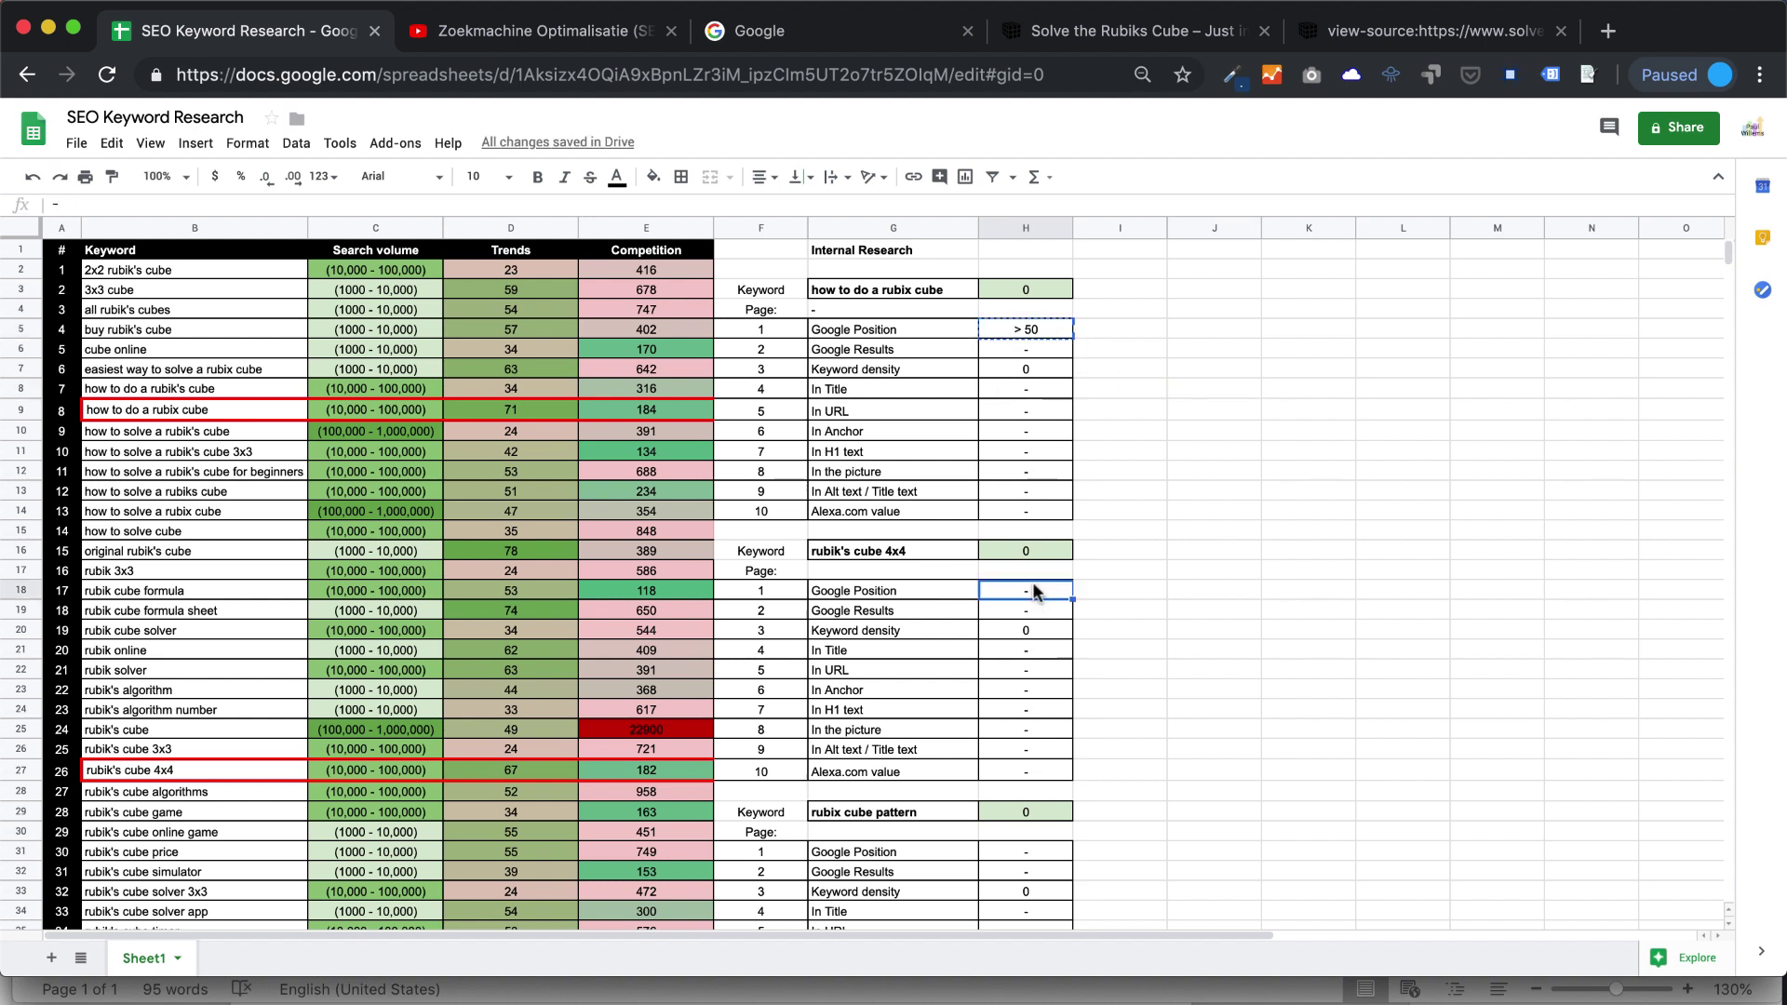
pyautogui.hotkey('ctrl', 'v')
pyautogui.click(1042, 852)
pyautogui.hotkey('ctrl', 'v')
pyautogui.click(1121, 812)
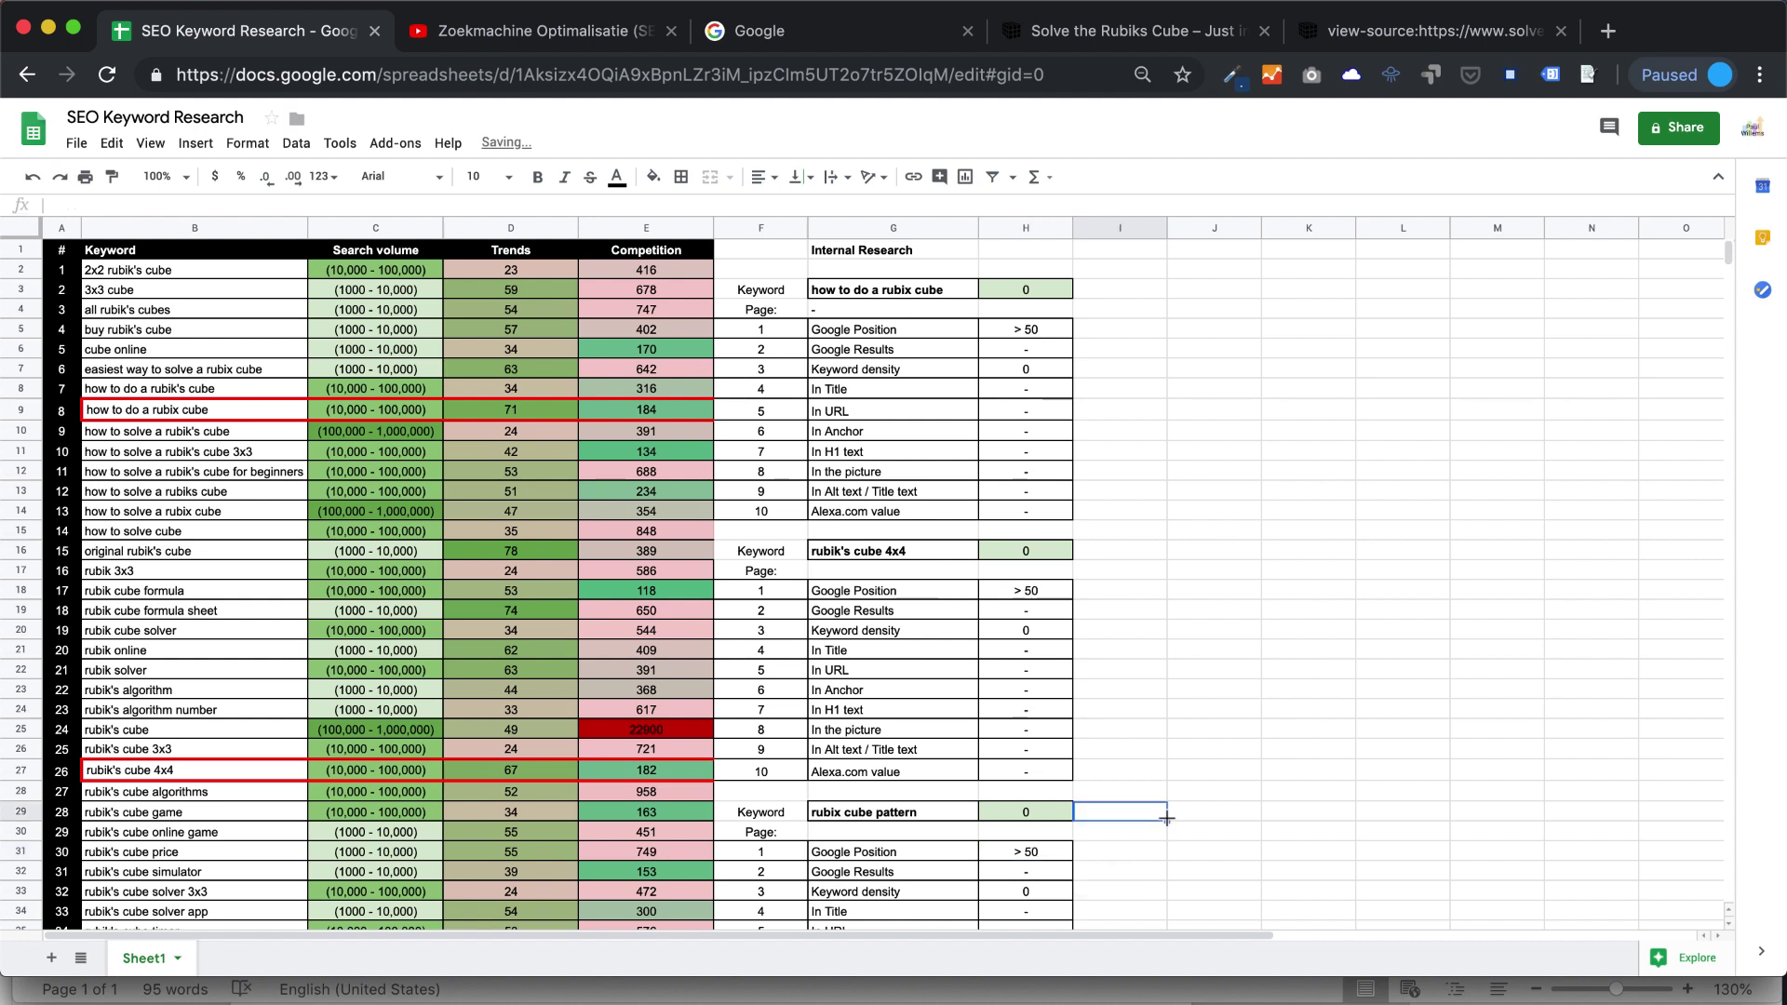
pyautogui.click(852, 31)
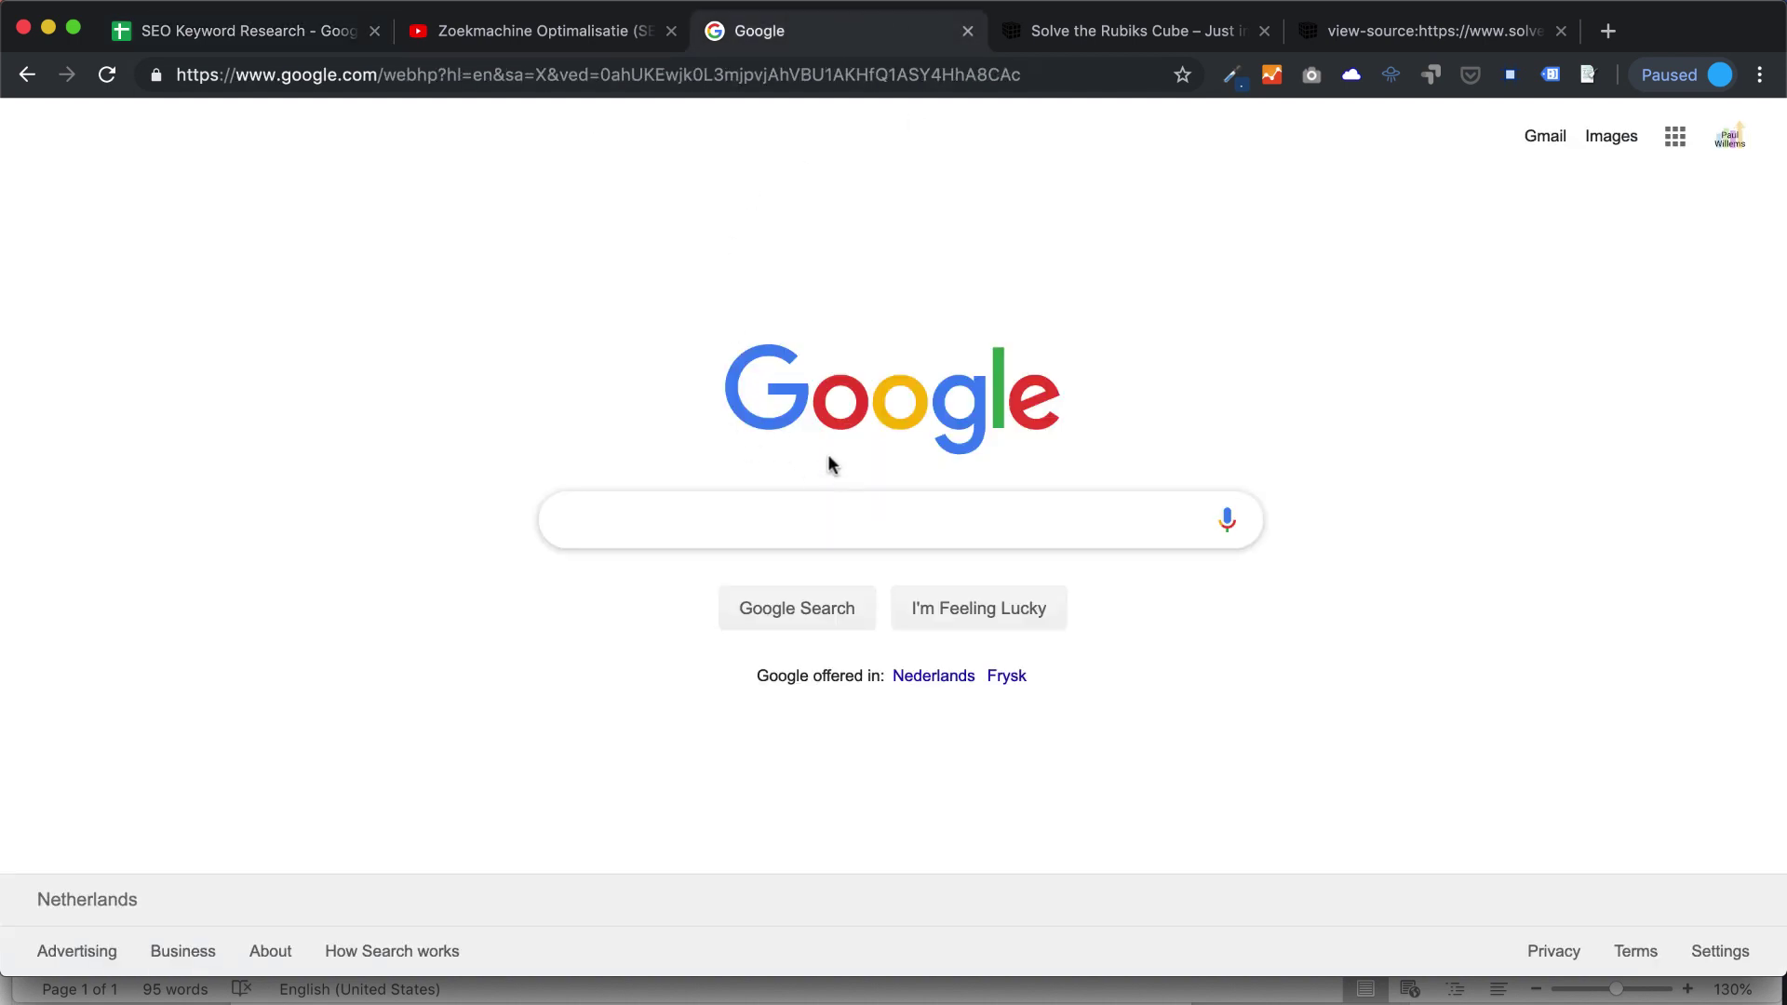
pyautogui.press('cmd+v')
pyautogui.press('BackSpace')
pyautogui.press('BackSpace')
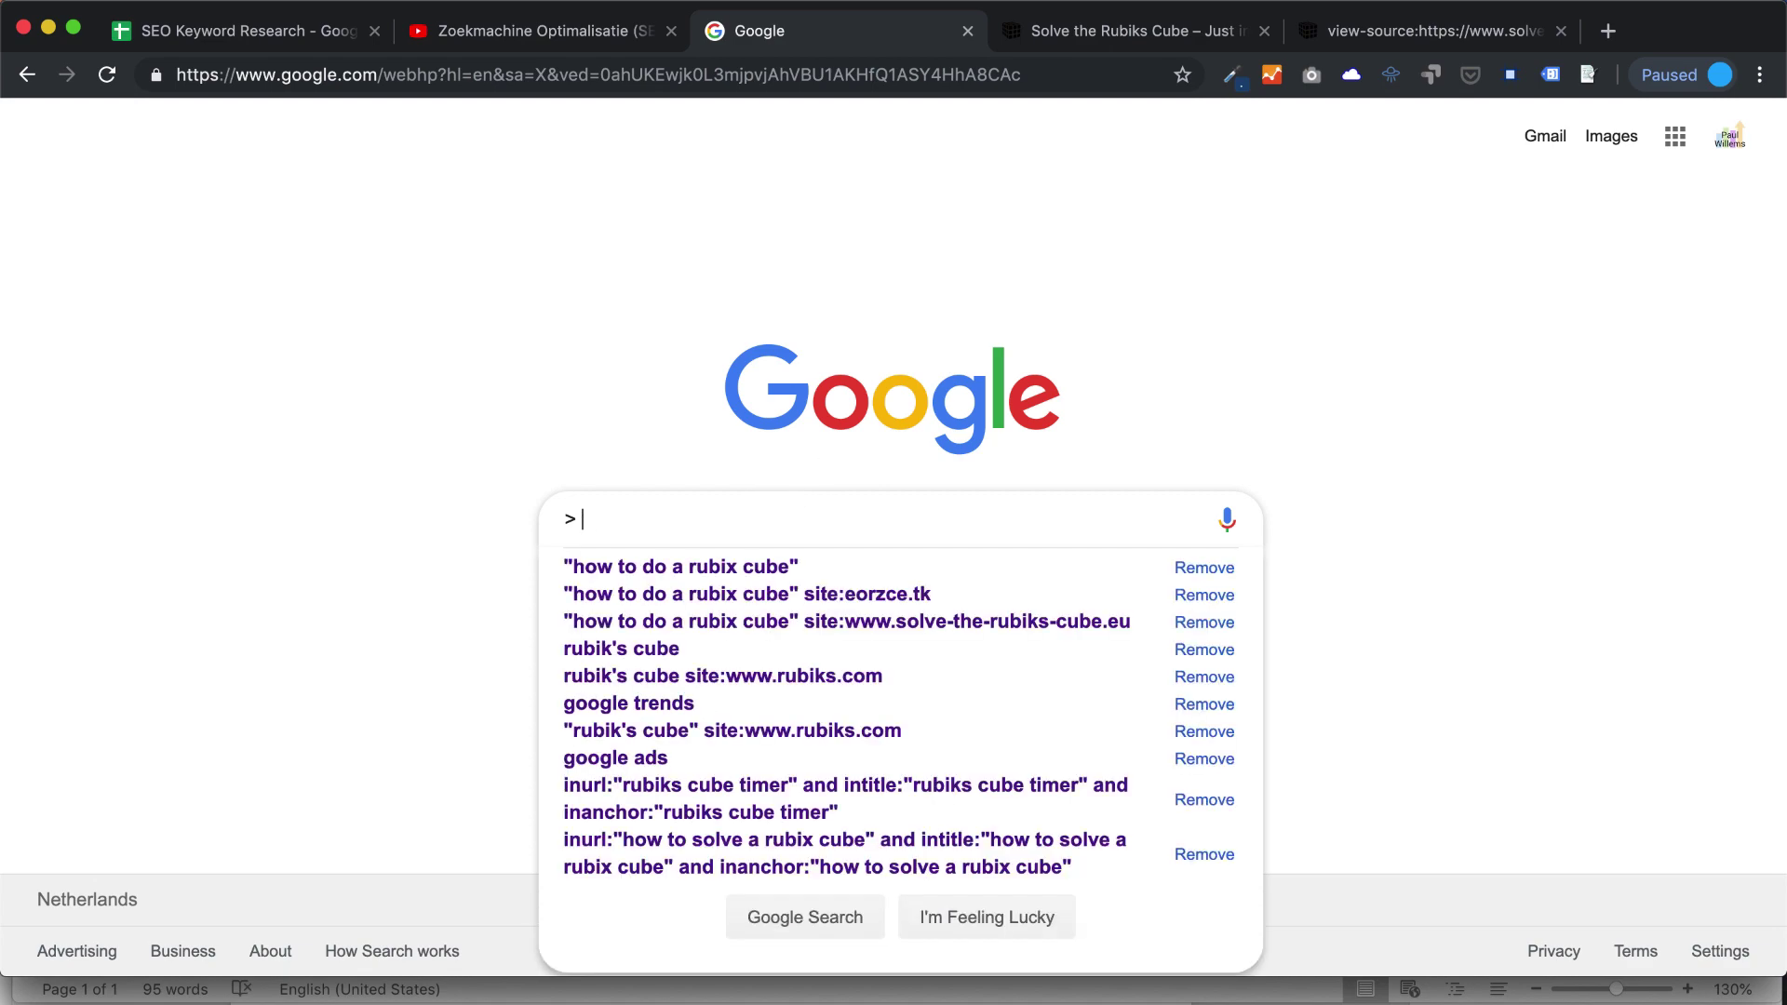
# Copy the keyword how to do a rubix cube from G3 into the Google search and enclose it in double quotes.
pyautogui.click(279, 28)
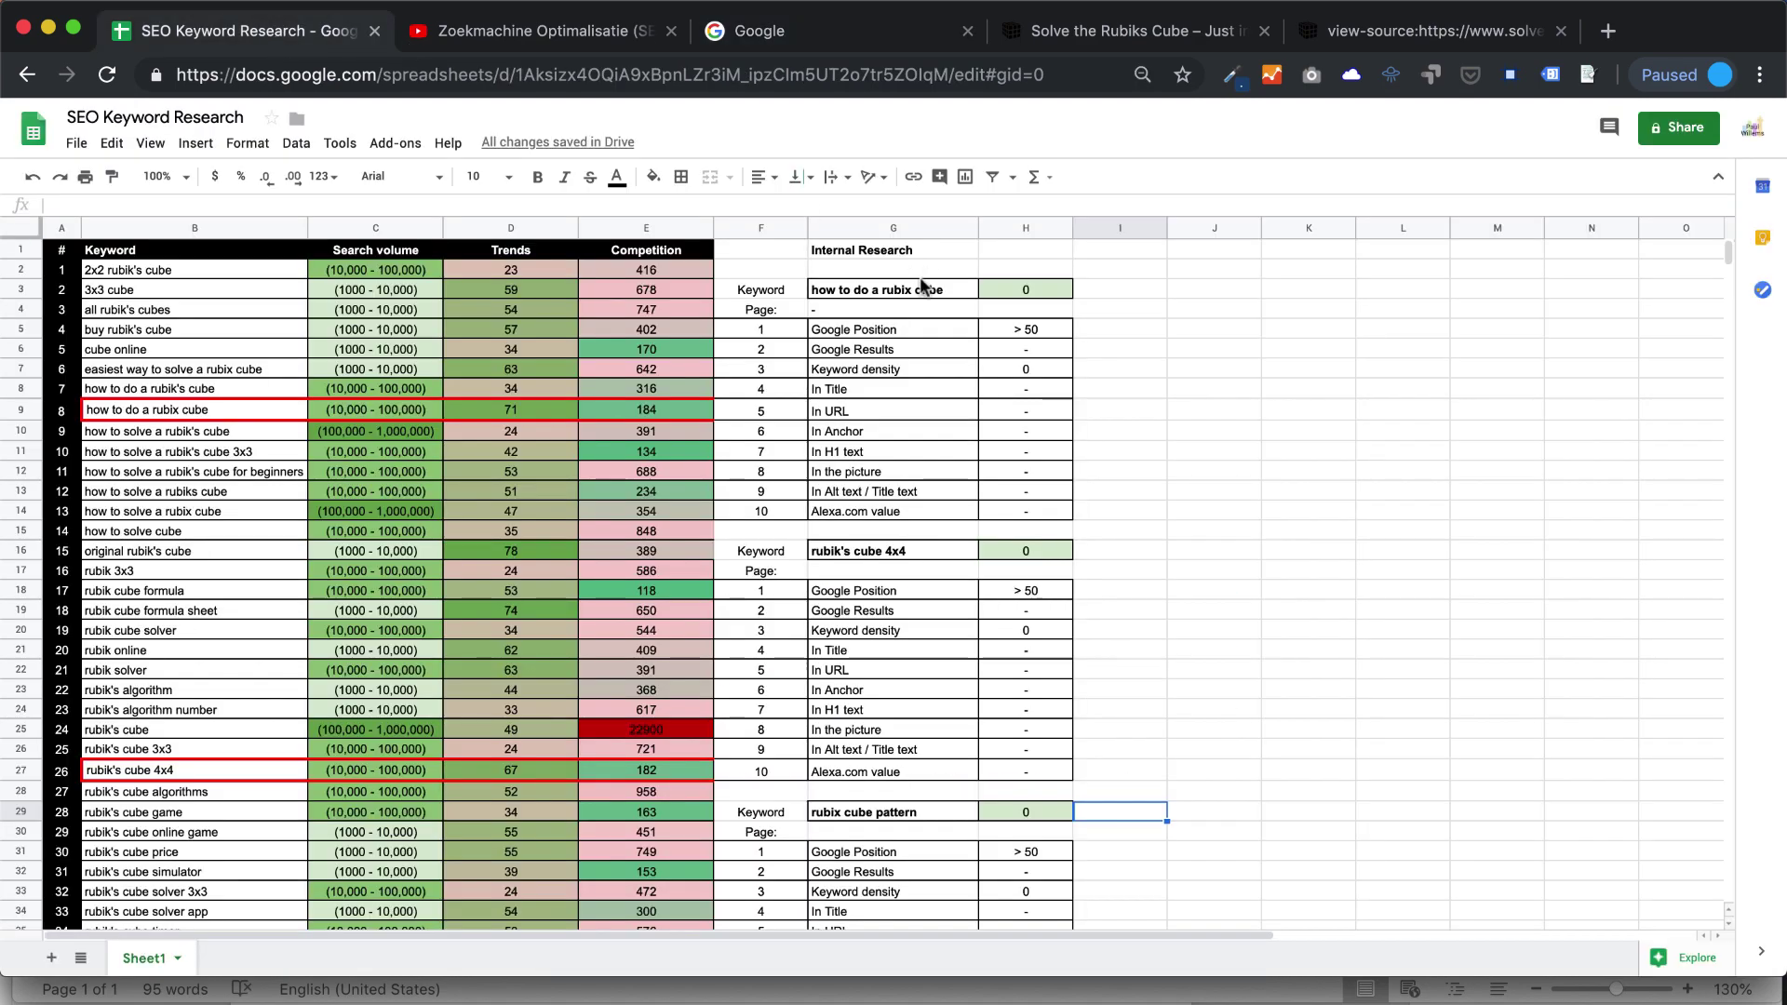
pyautogui.click(909, 287)
pyautogui.press('cmd+c')
pyautogui.click(791, 37)
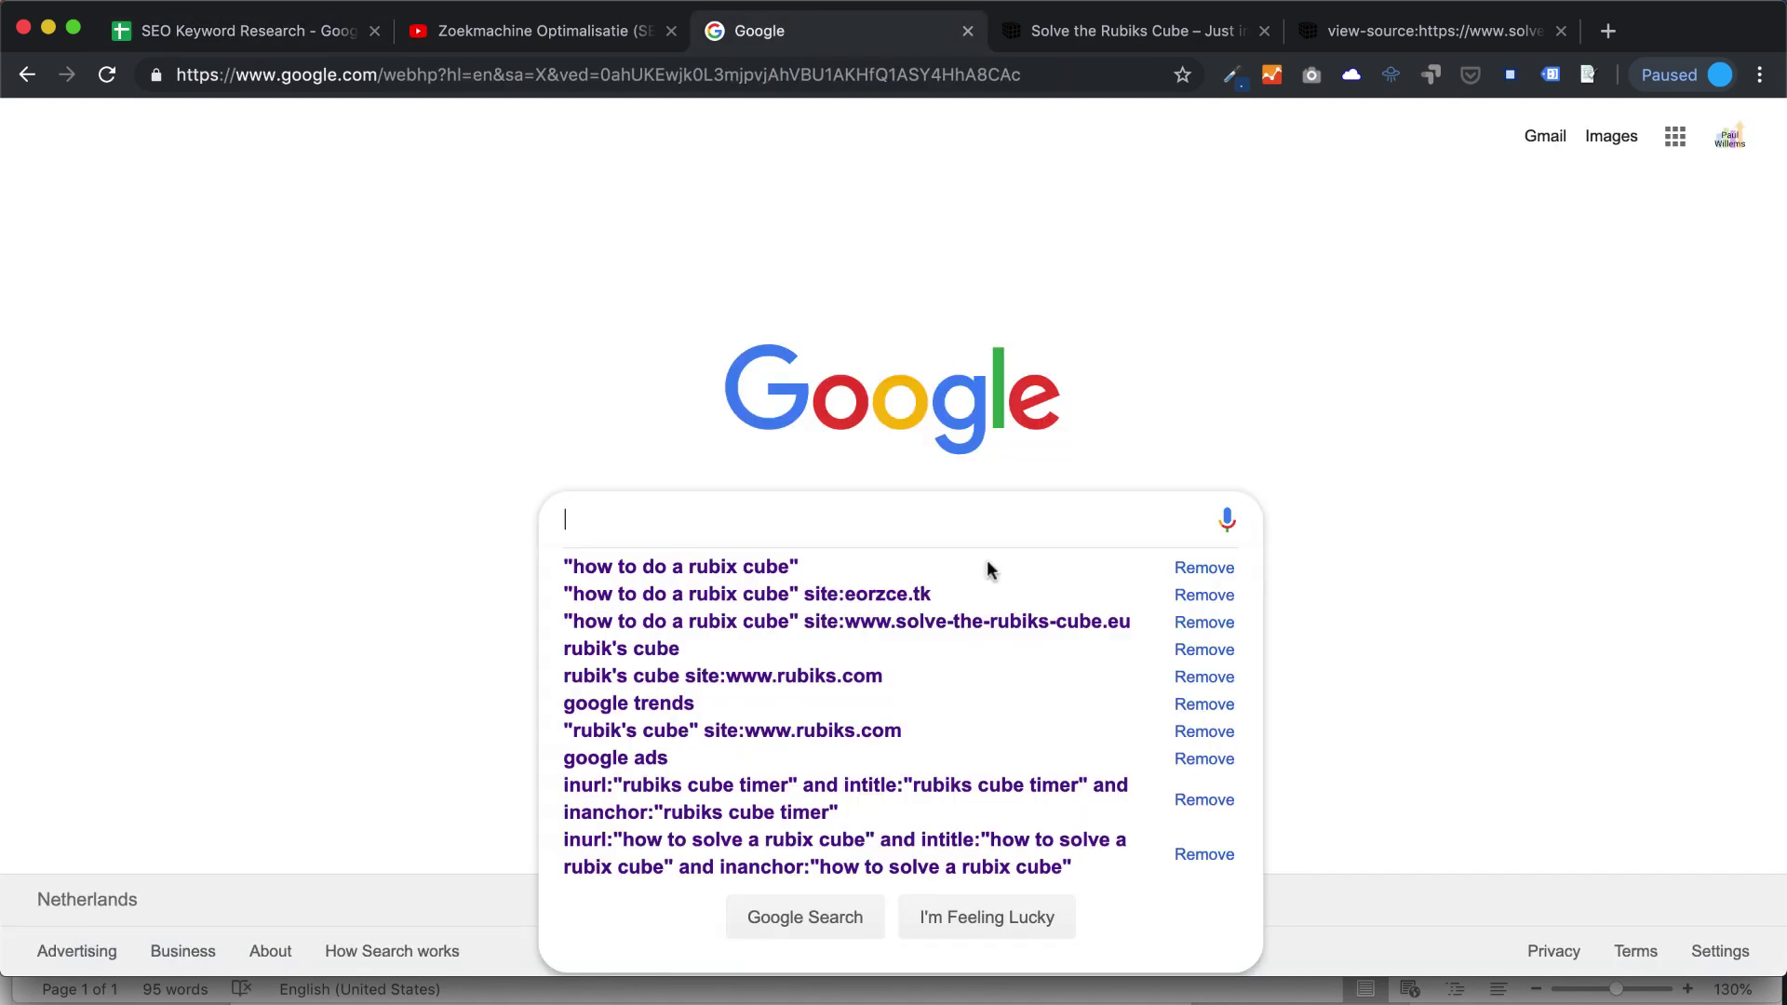
pyautogui.press('cmd+v')
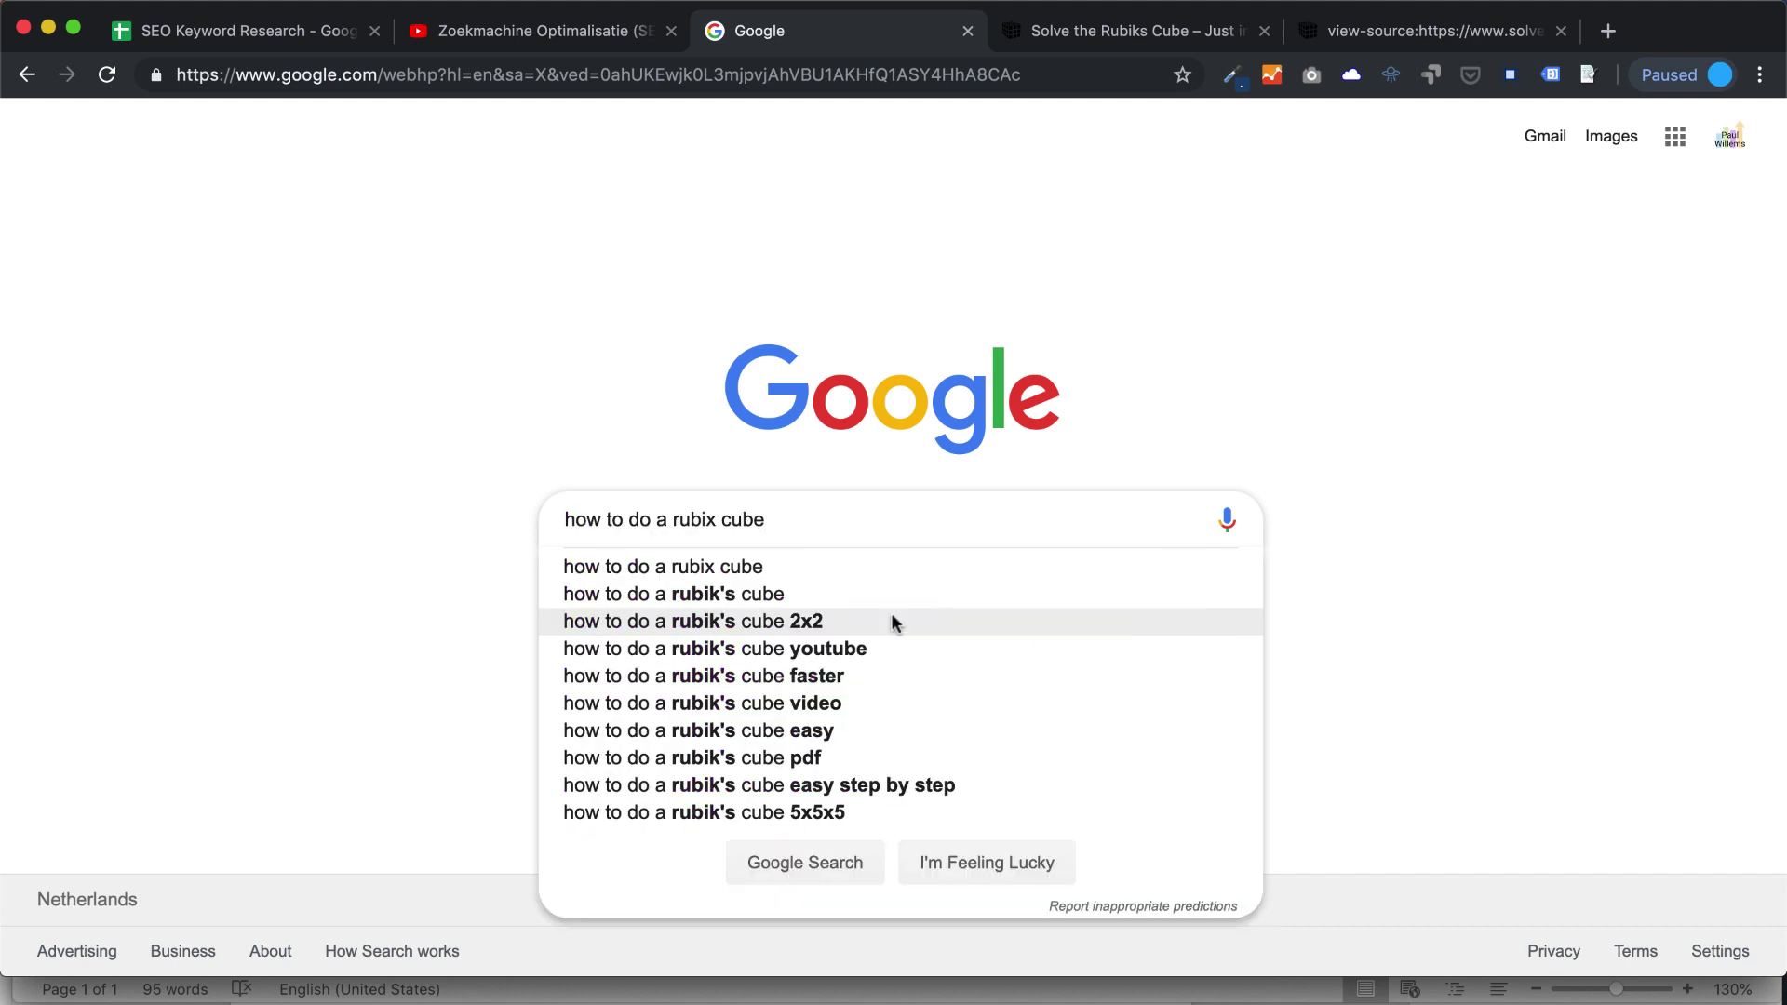
pyautogui.write('"')
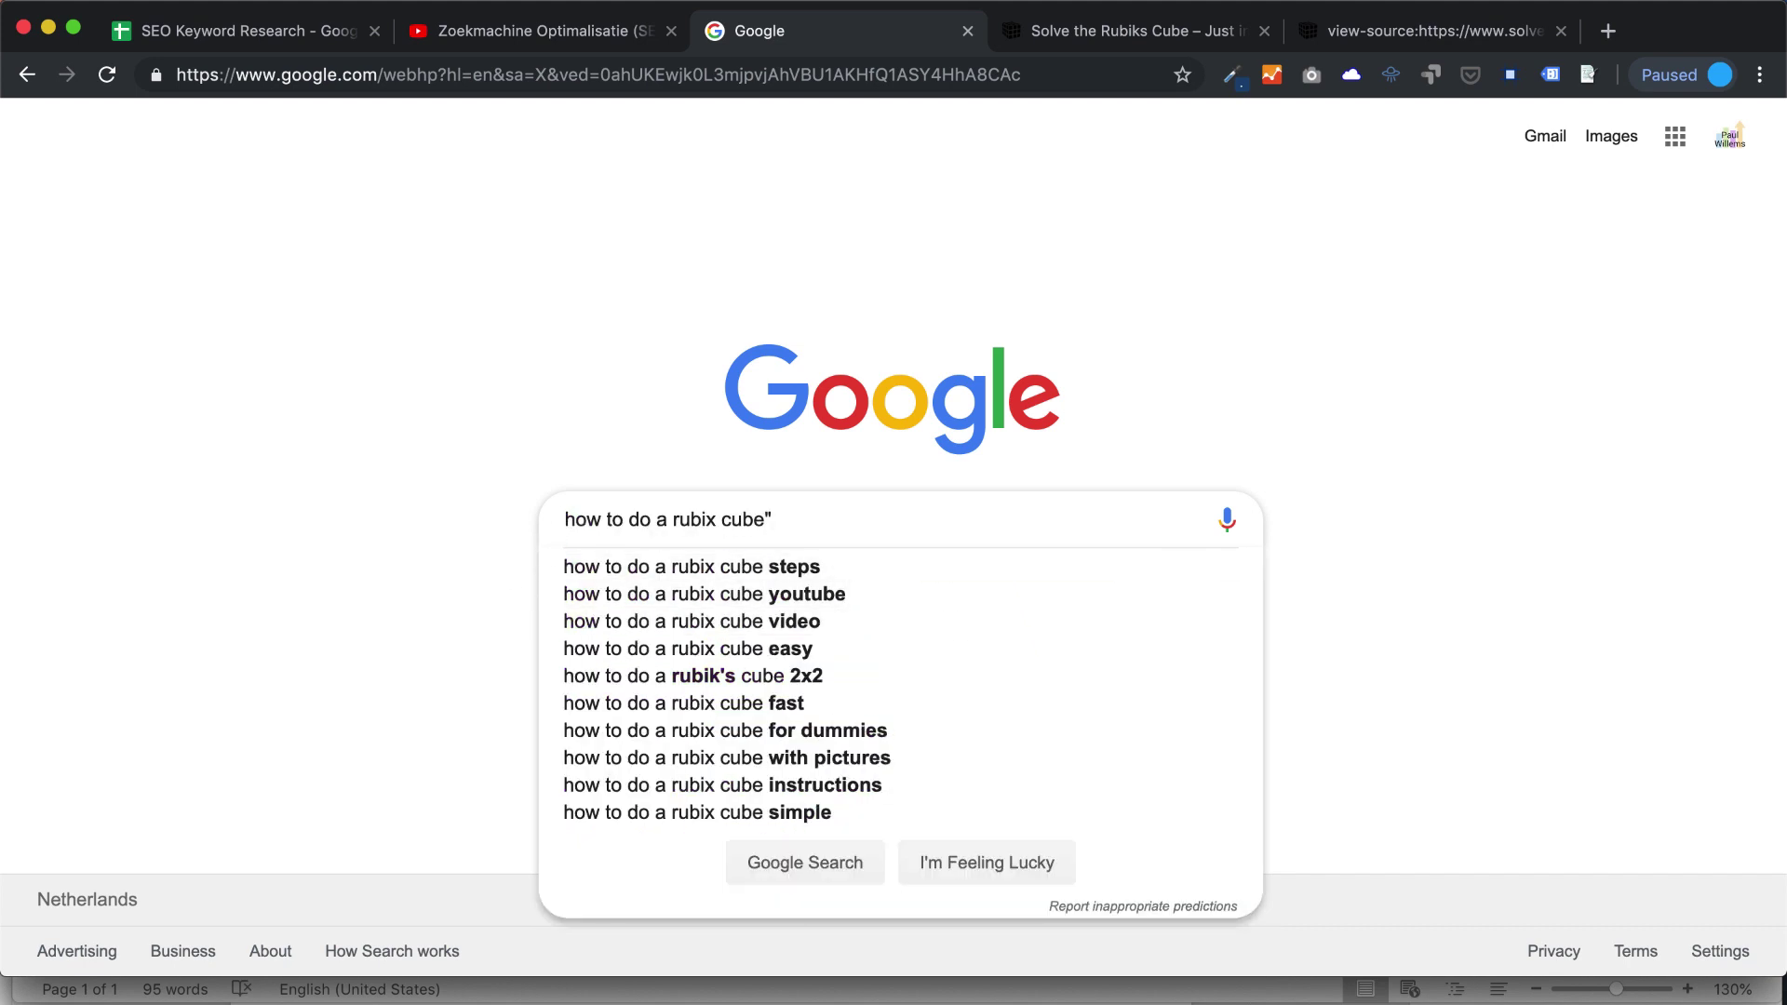
pyautogui.press('super+Left')
pyautogui.write('"')
pyautogui.click(808, 513)
pyautogui.write('site')
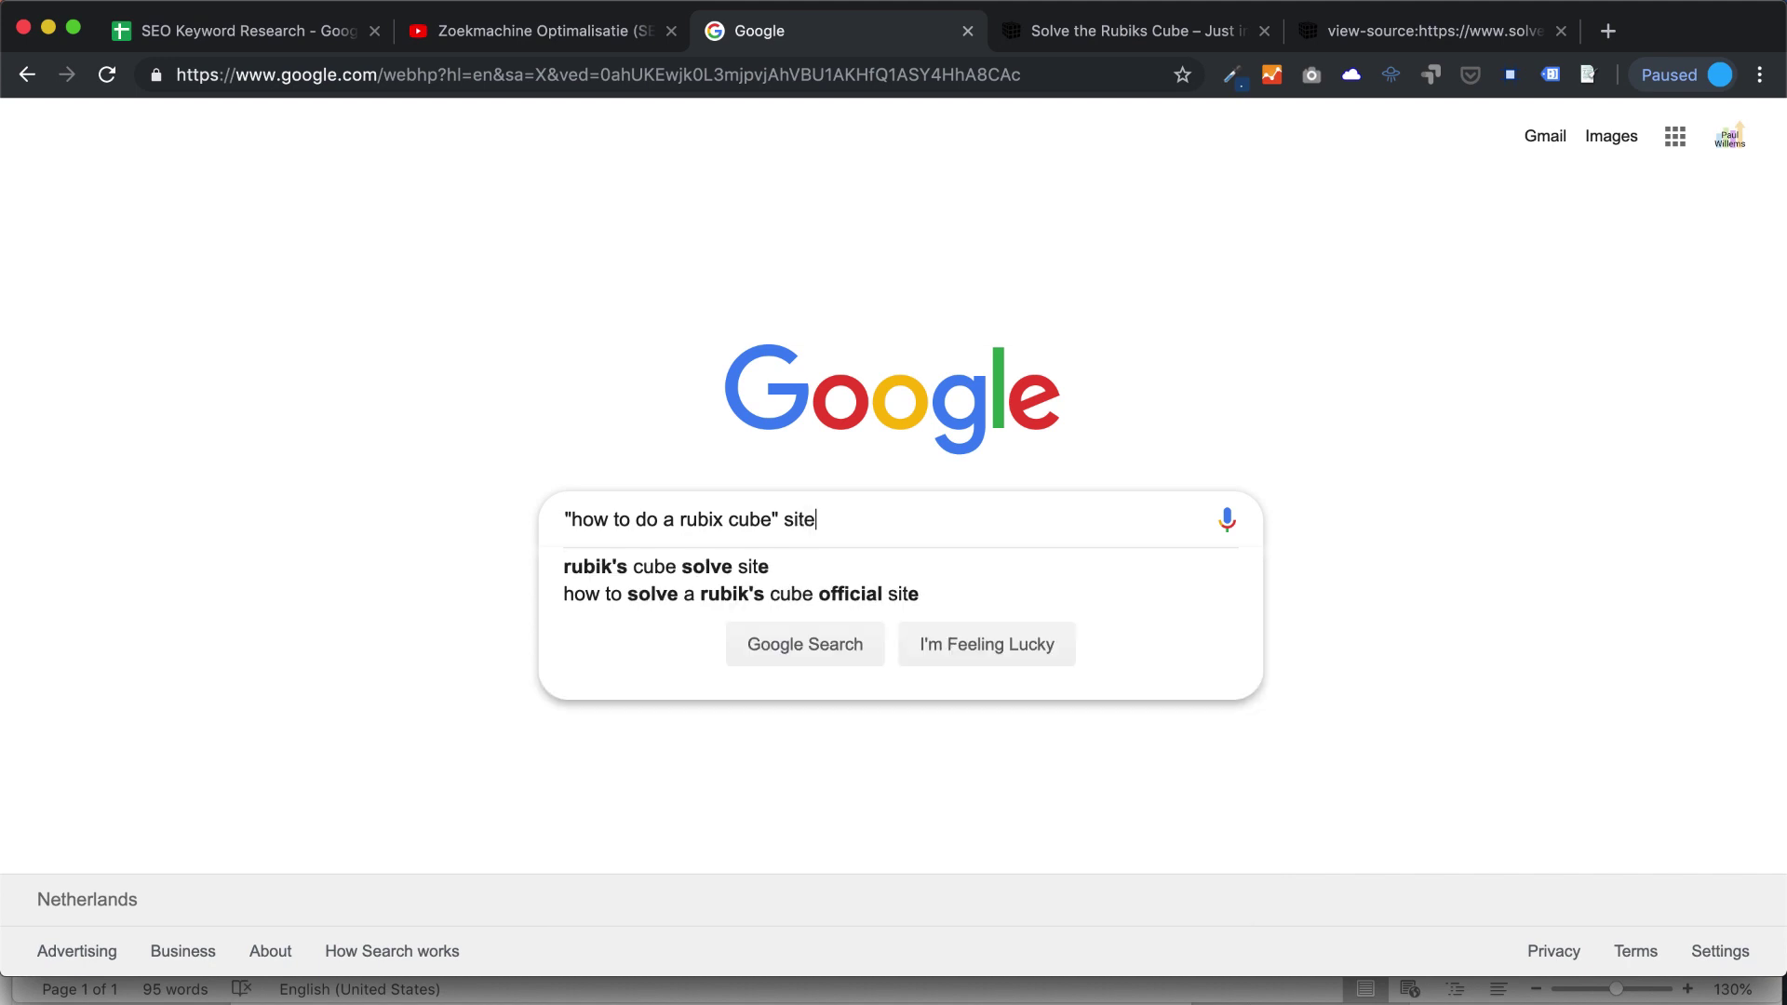
pyautogui.write(':')
pyautogui.press('super+v')
pyautogui.press('Return')
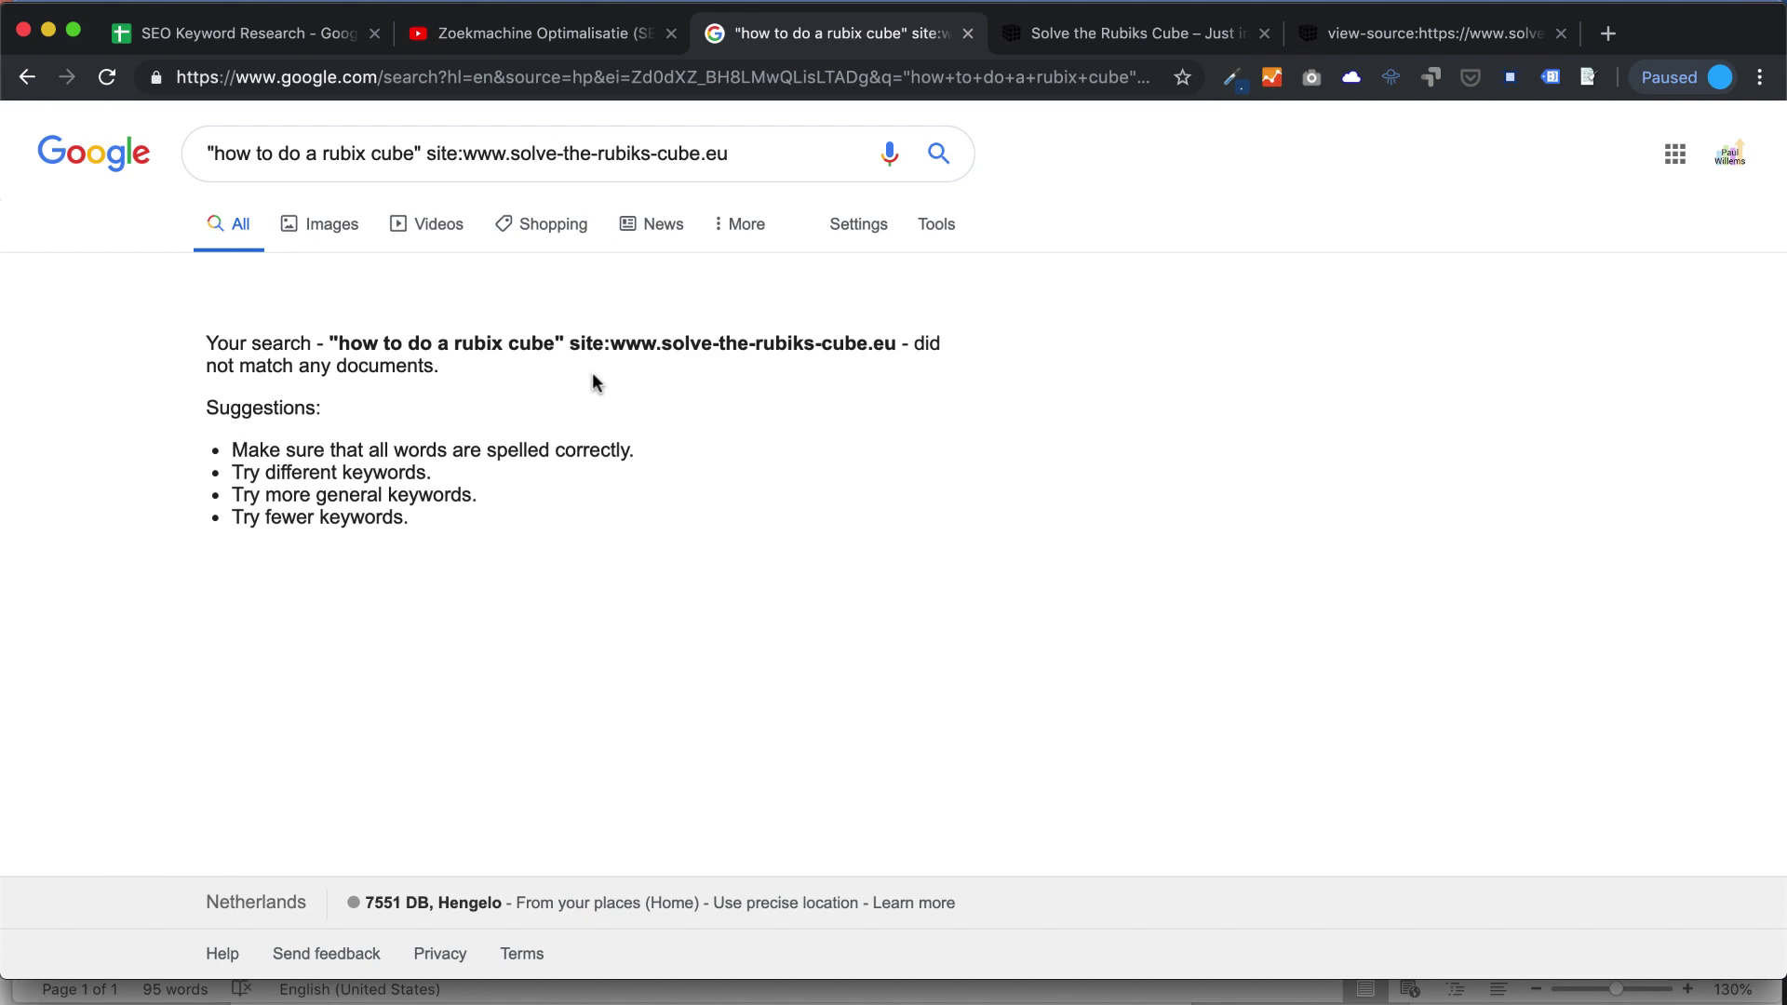
# Return to the spreadsheet and review the "how to do a rubix cube" values from Keyword density through In H1 text.
pyautogui.click(269, 36)
pyautogui.click(1025, 374)
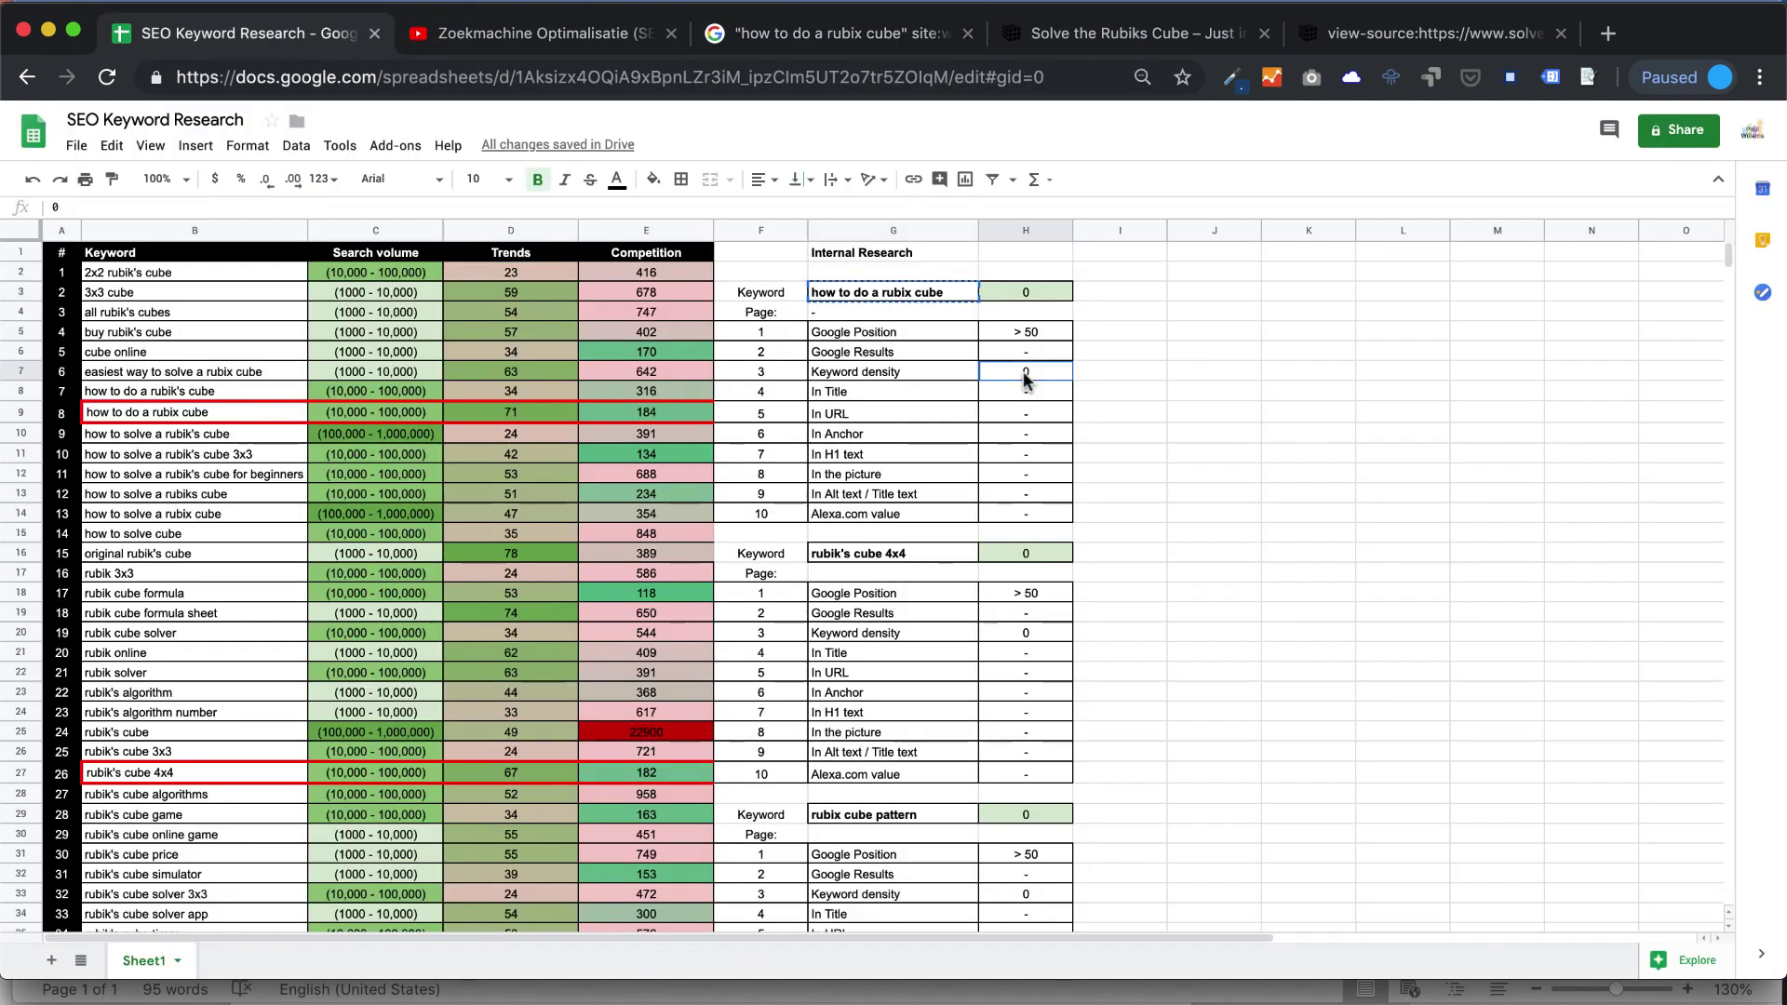
pyautogui.click(1025, 397)
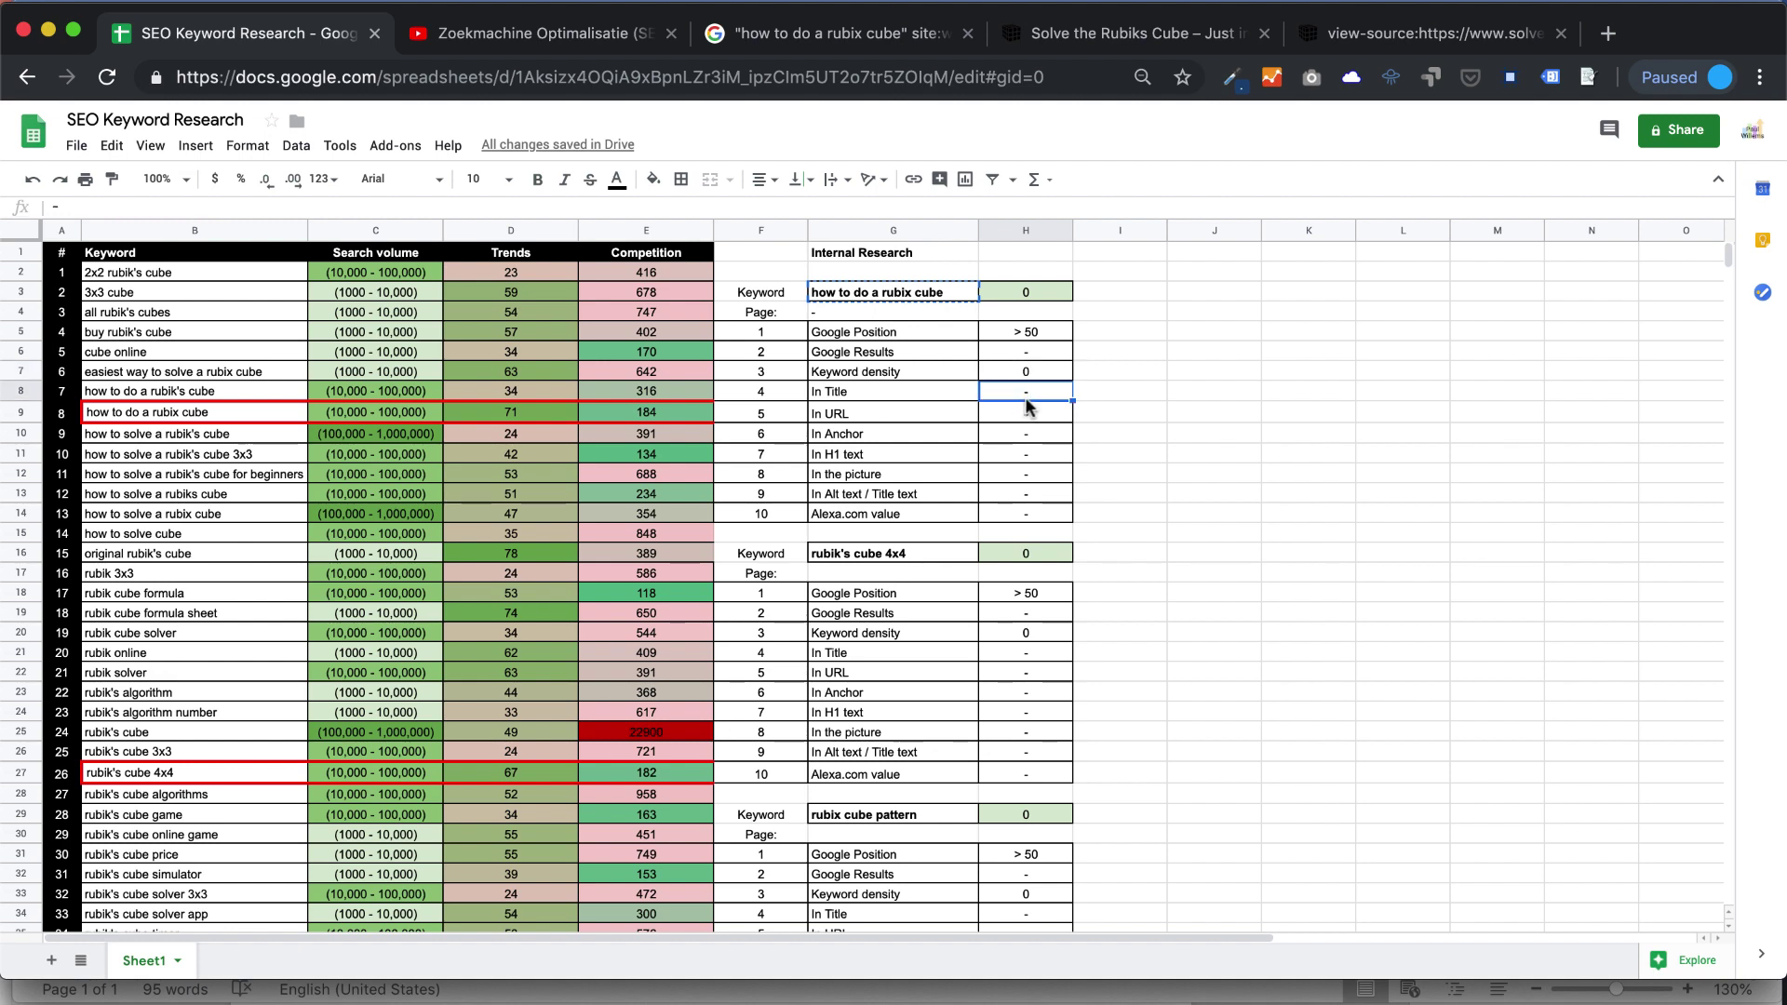
pyautogui.click(1027, 419)
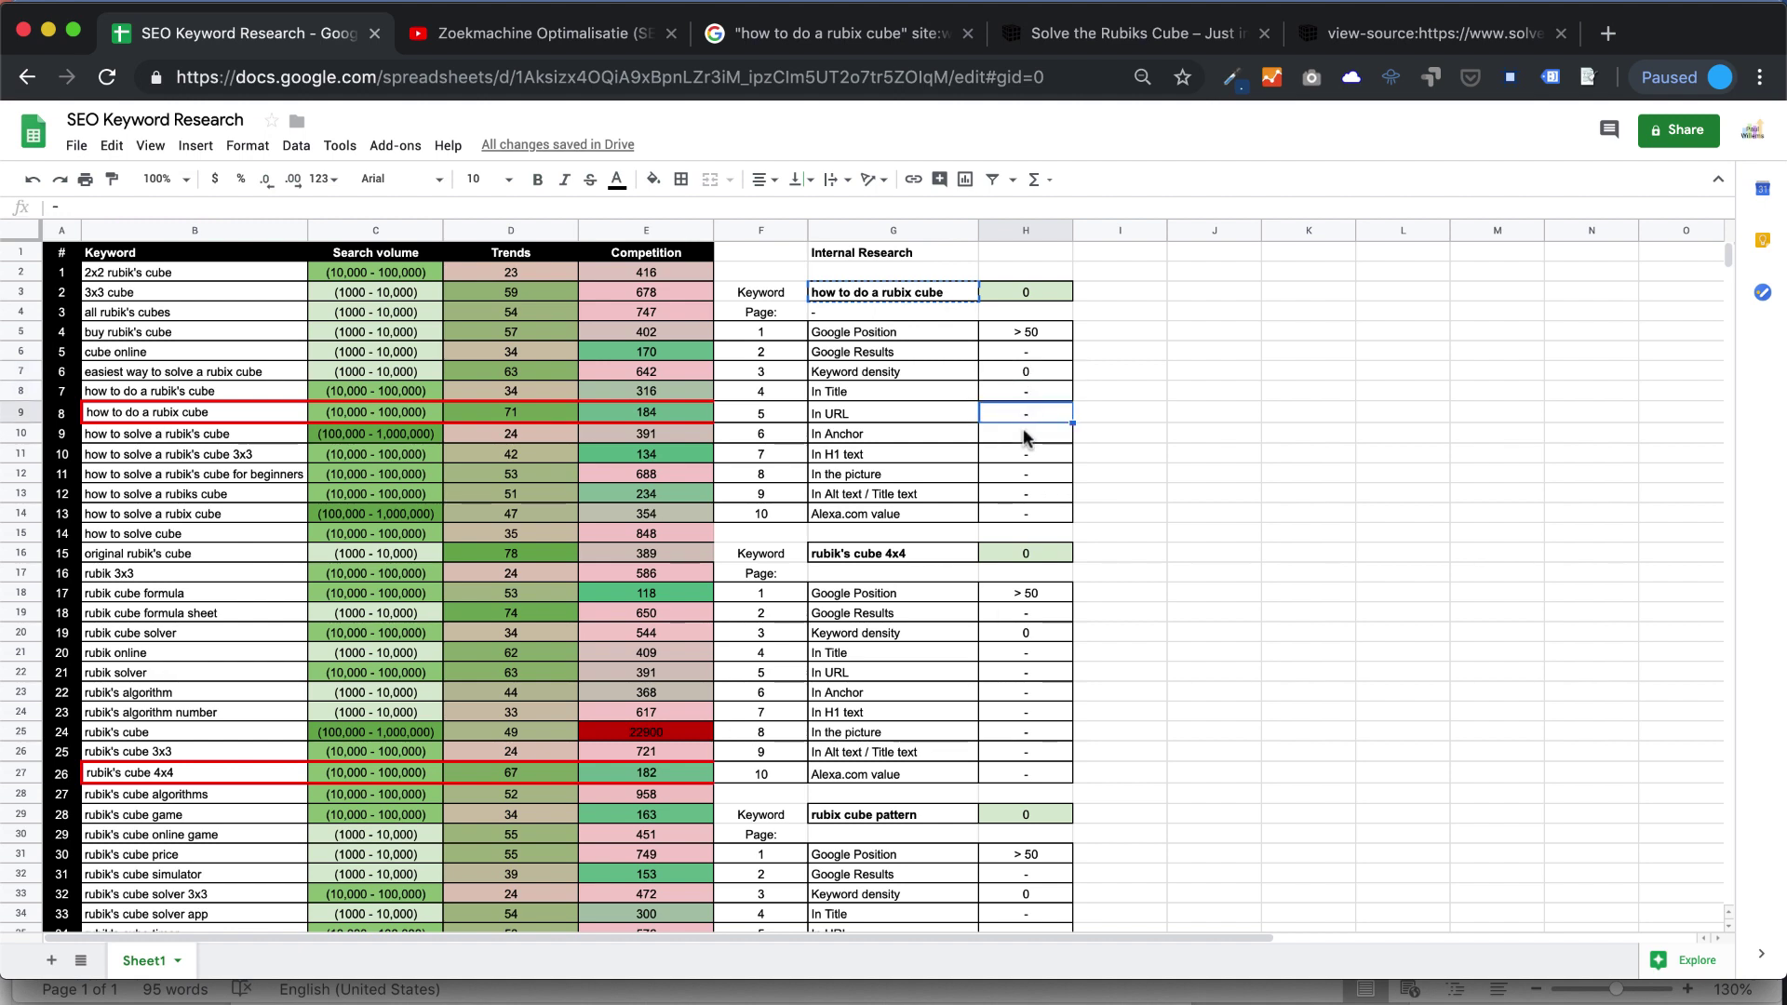
pyautogui.click(1024, 440)
pyautogui.click(1029, 455)
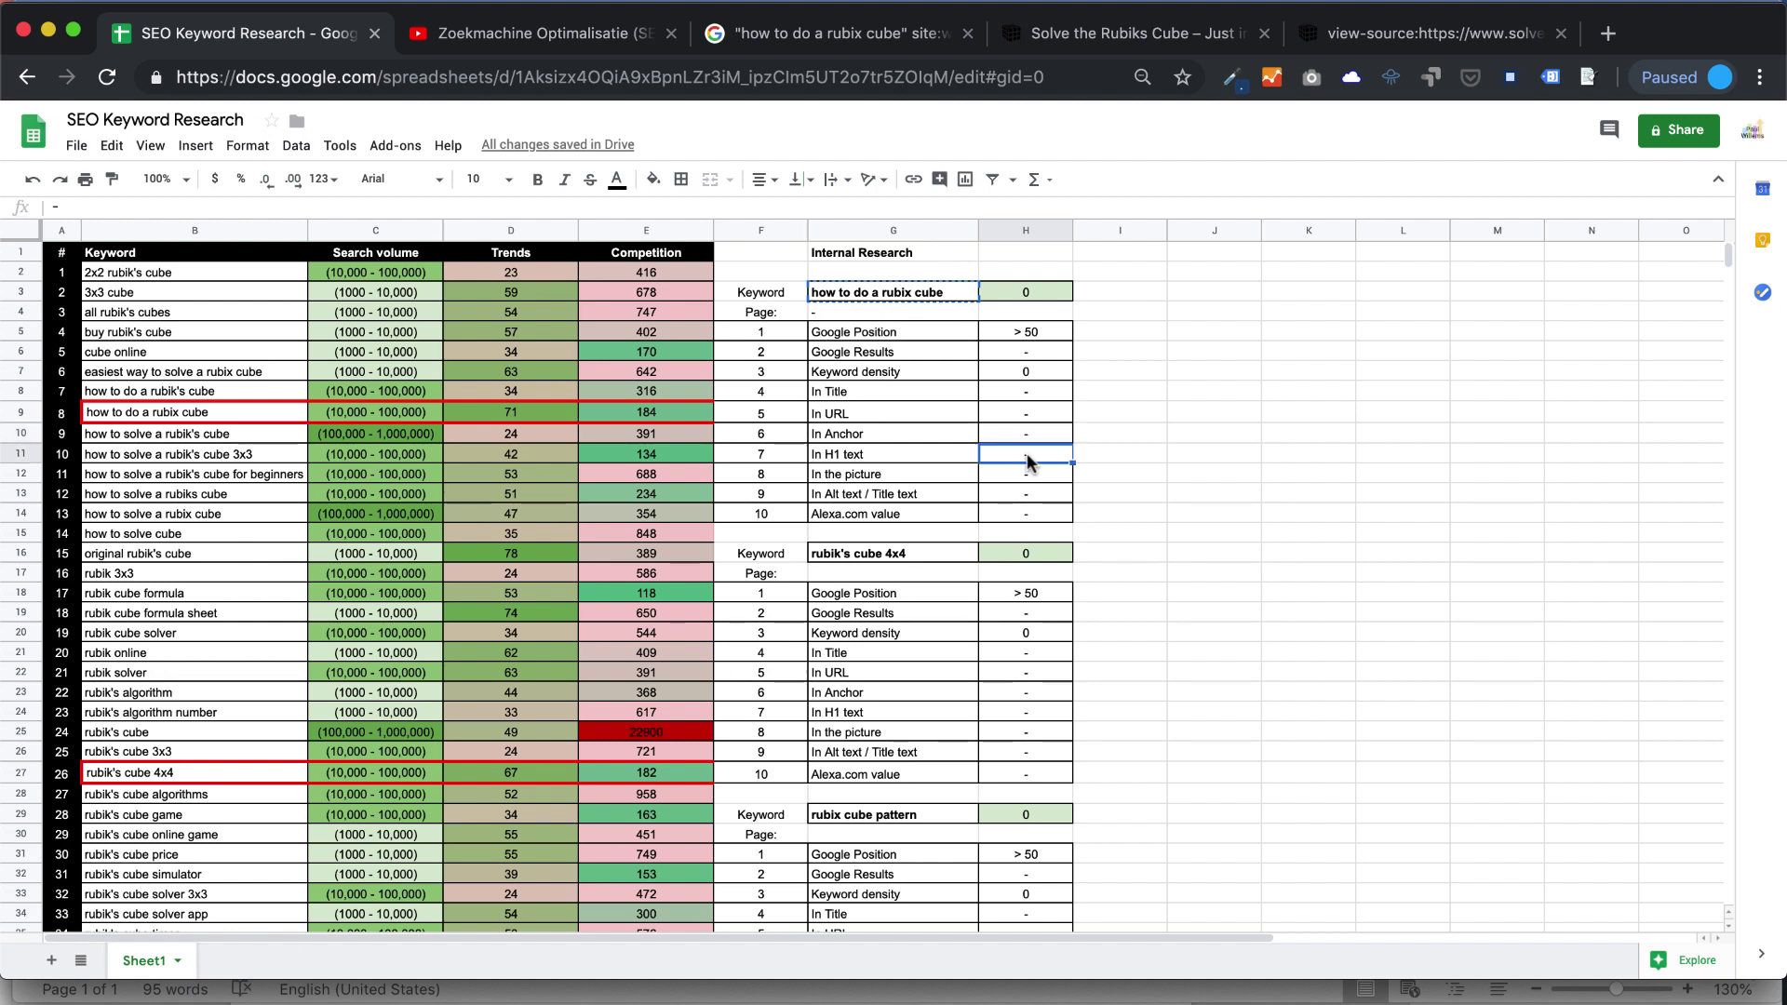
pyautogui.click(1108, 373)
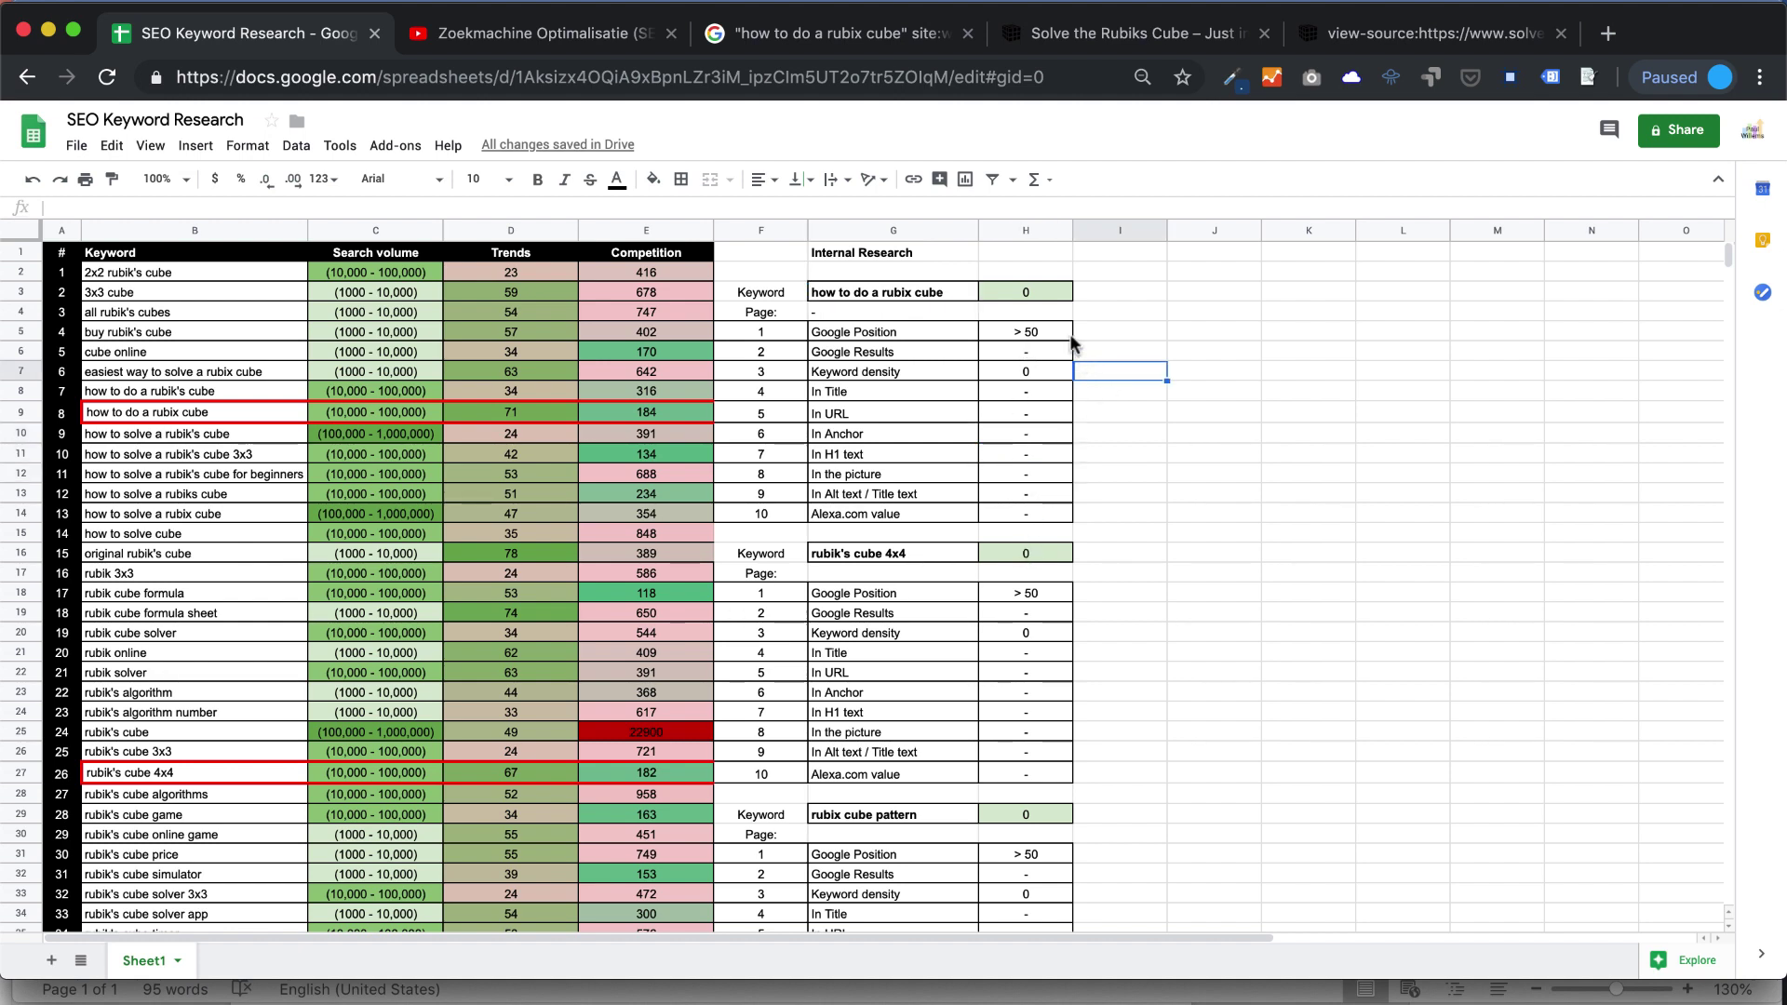
# Enter "(rubix cube)" above the first keyword in G2 and move that text to I2.
pyautogui.click(879, 270)
pyautogui.write('(')
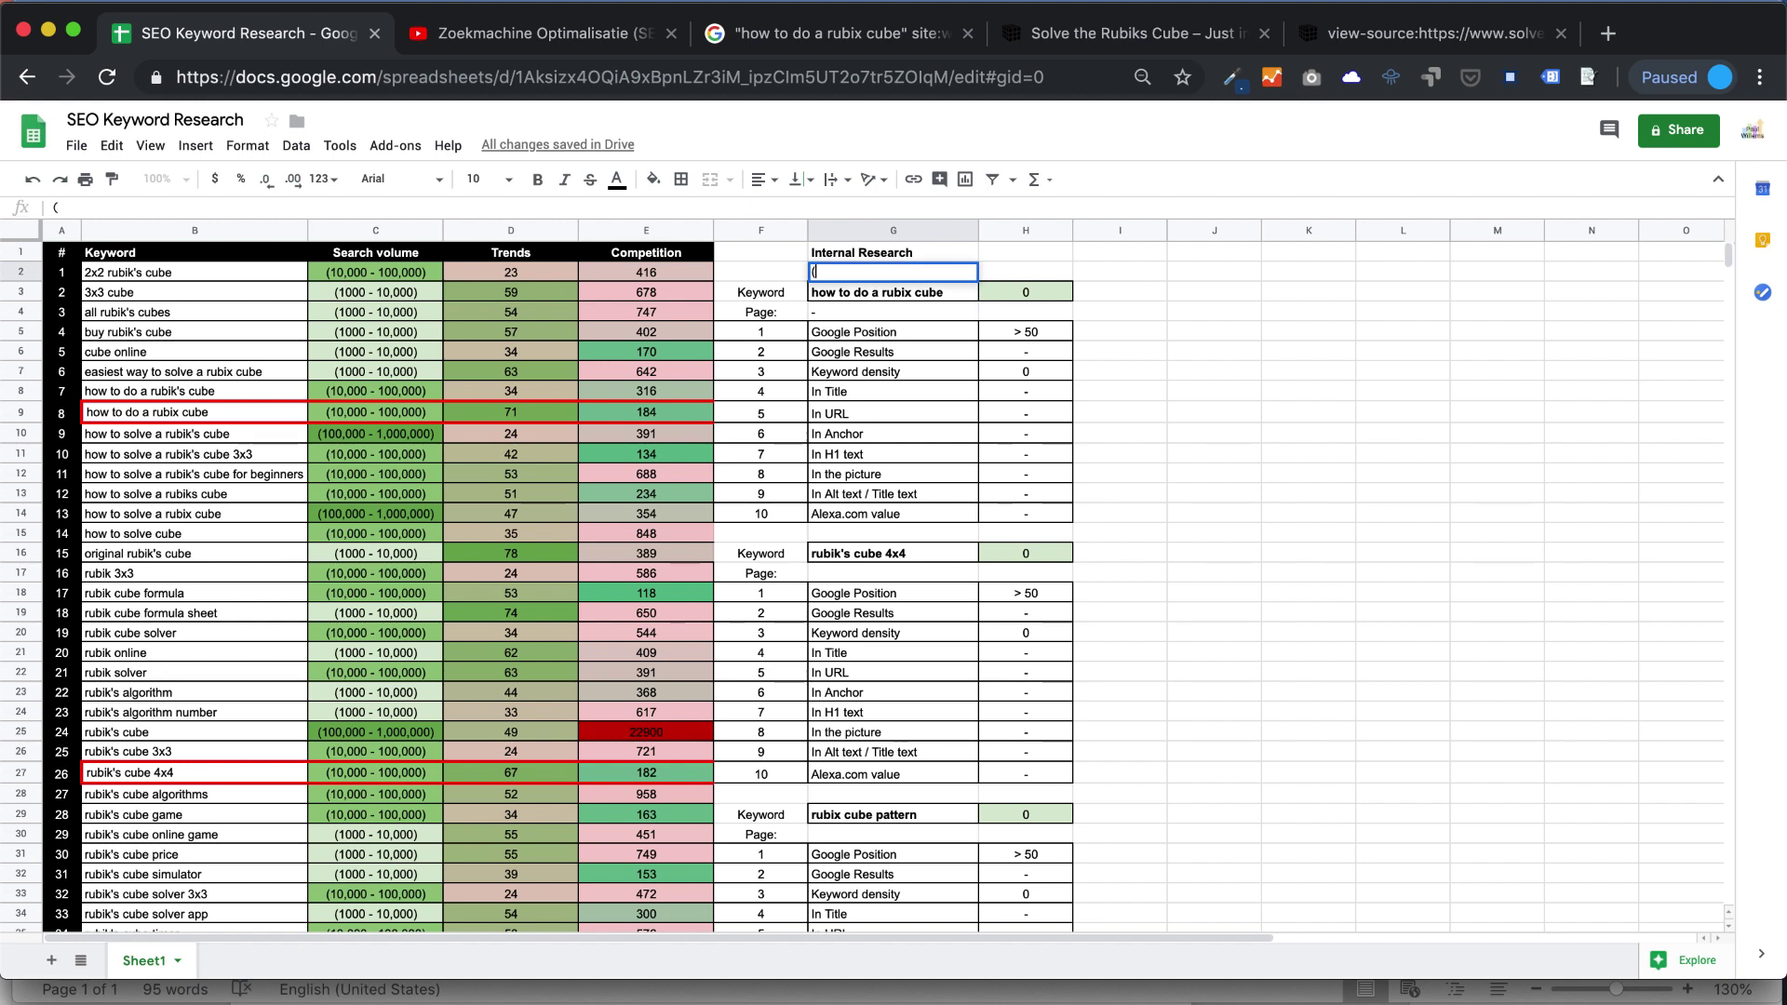
pyautogui.write('rubix cube')
pyautogui.click(949, 233)
pyautogui.click(940, 299)
pyautogui.click(942, 268)
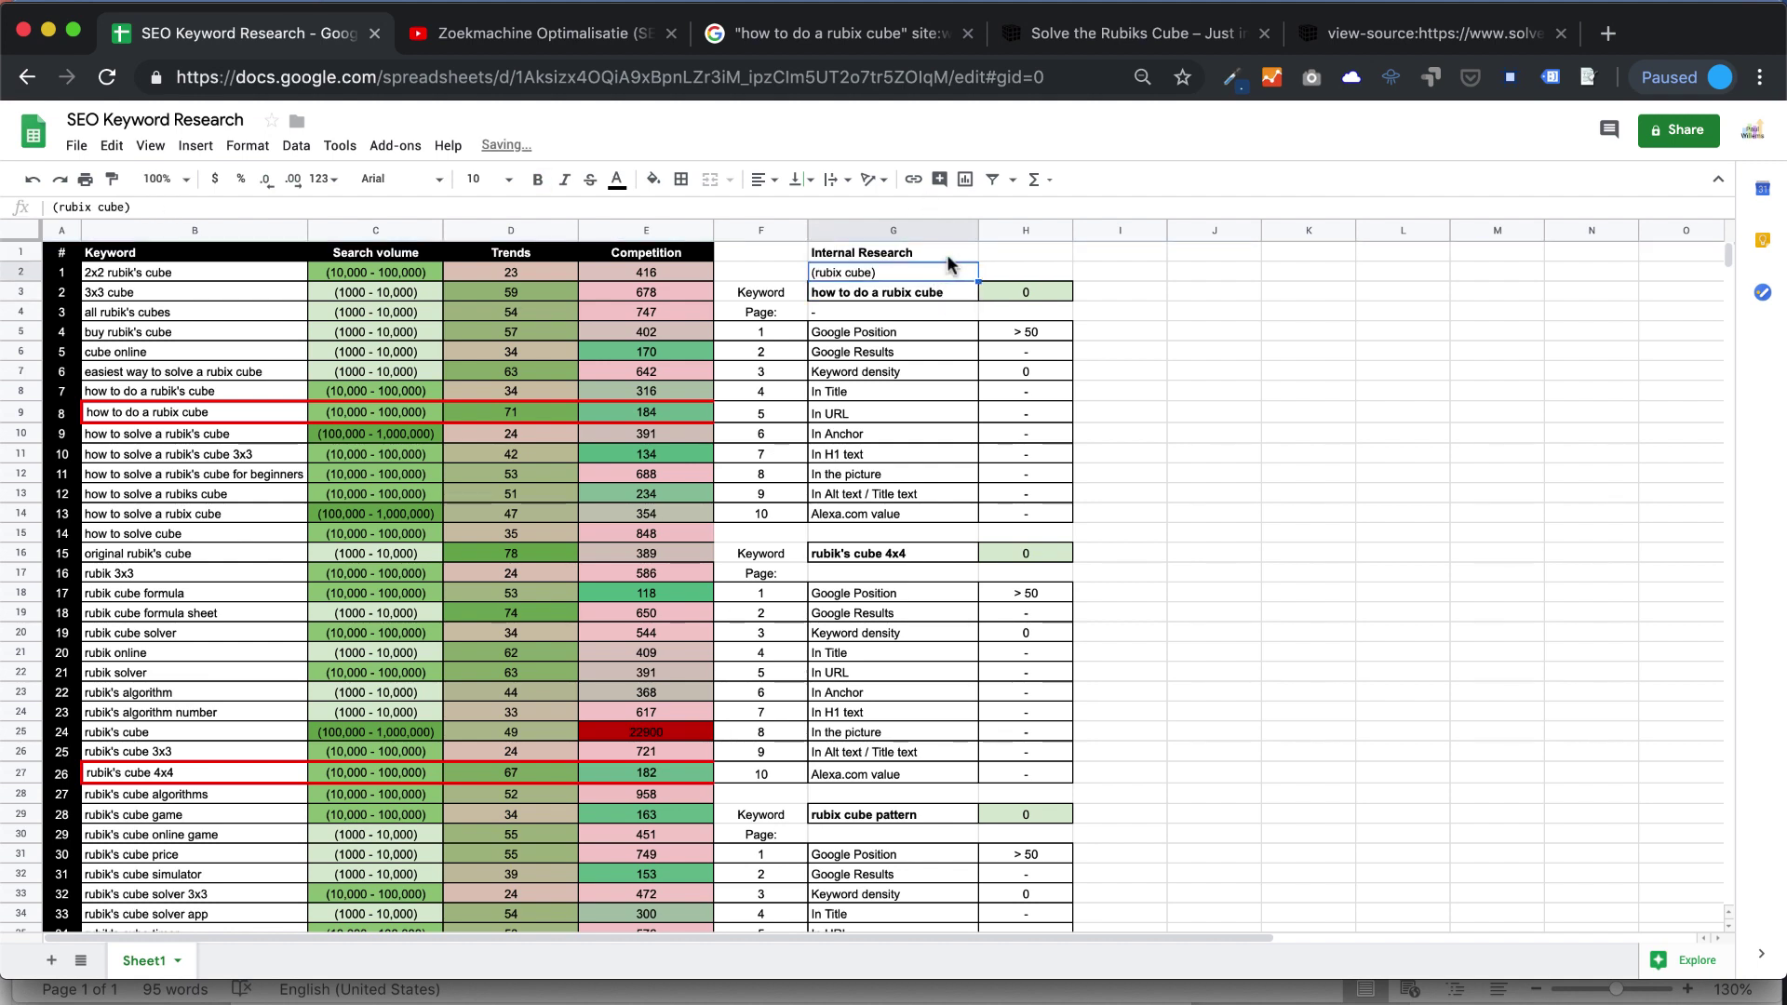
pyautogui.moveTo(1127, 265); pyautogui.dragTo(1127, 267)
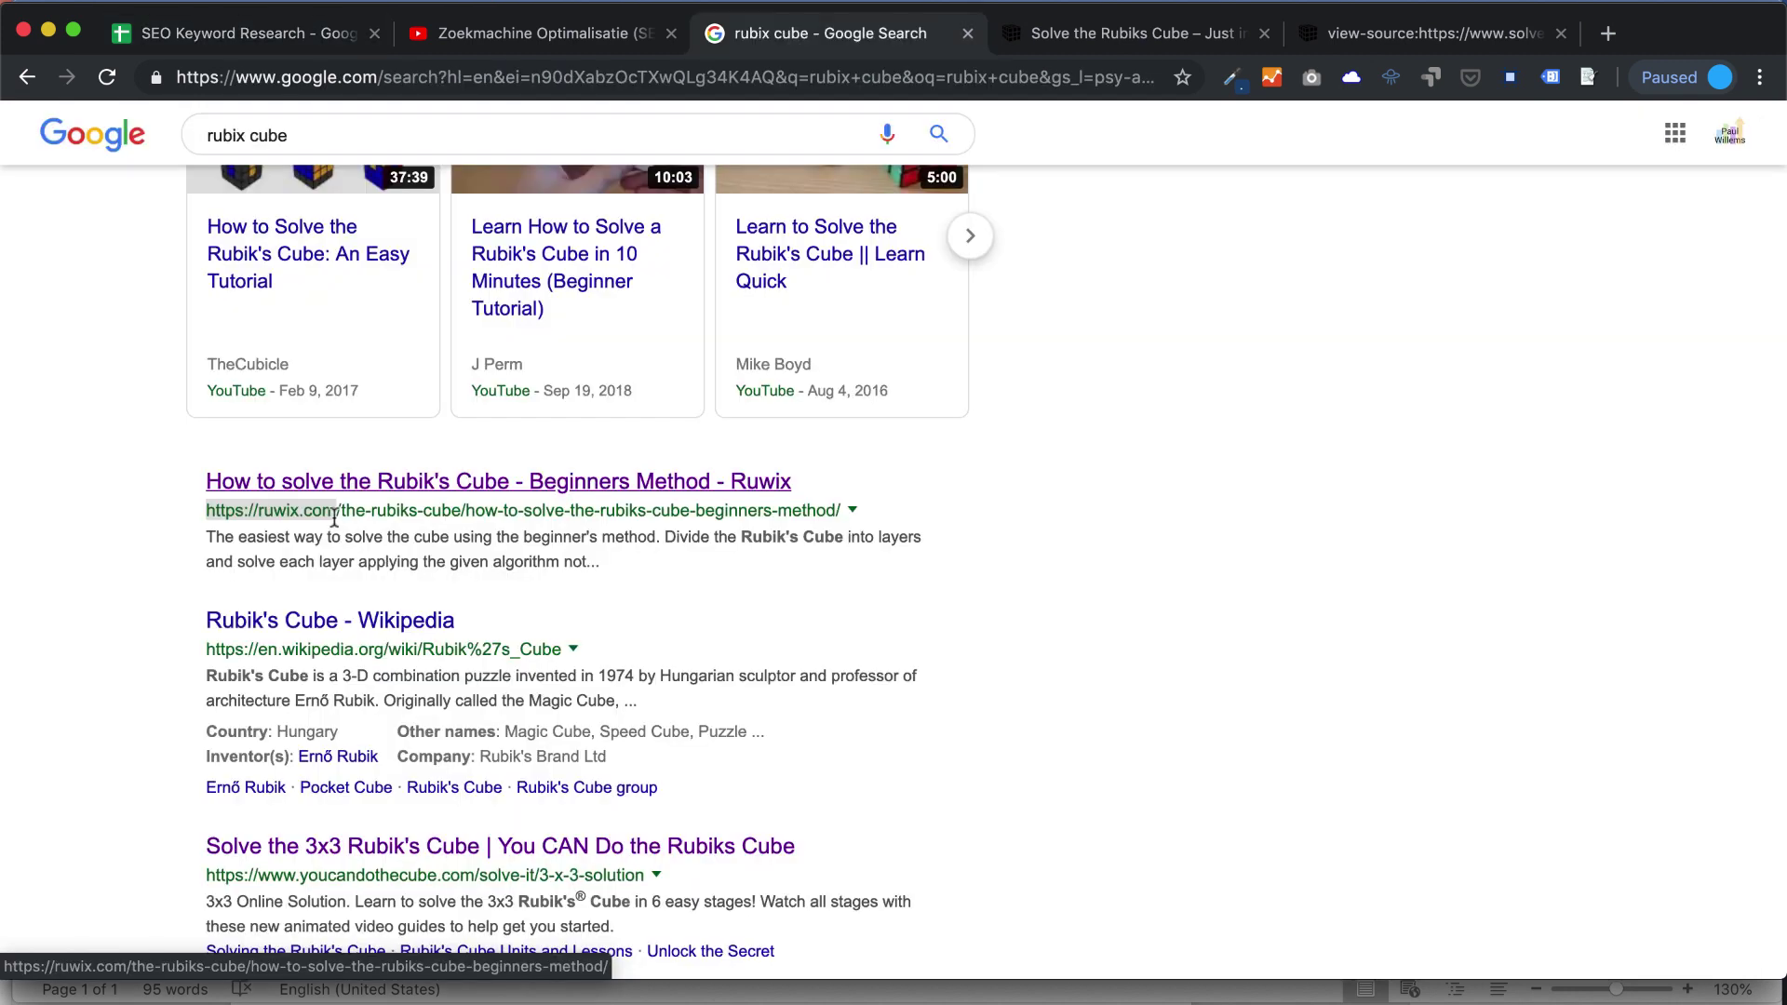
pyautogui.click(258, 39)
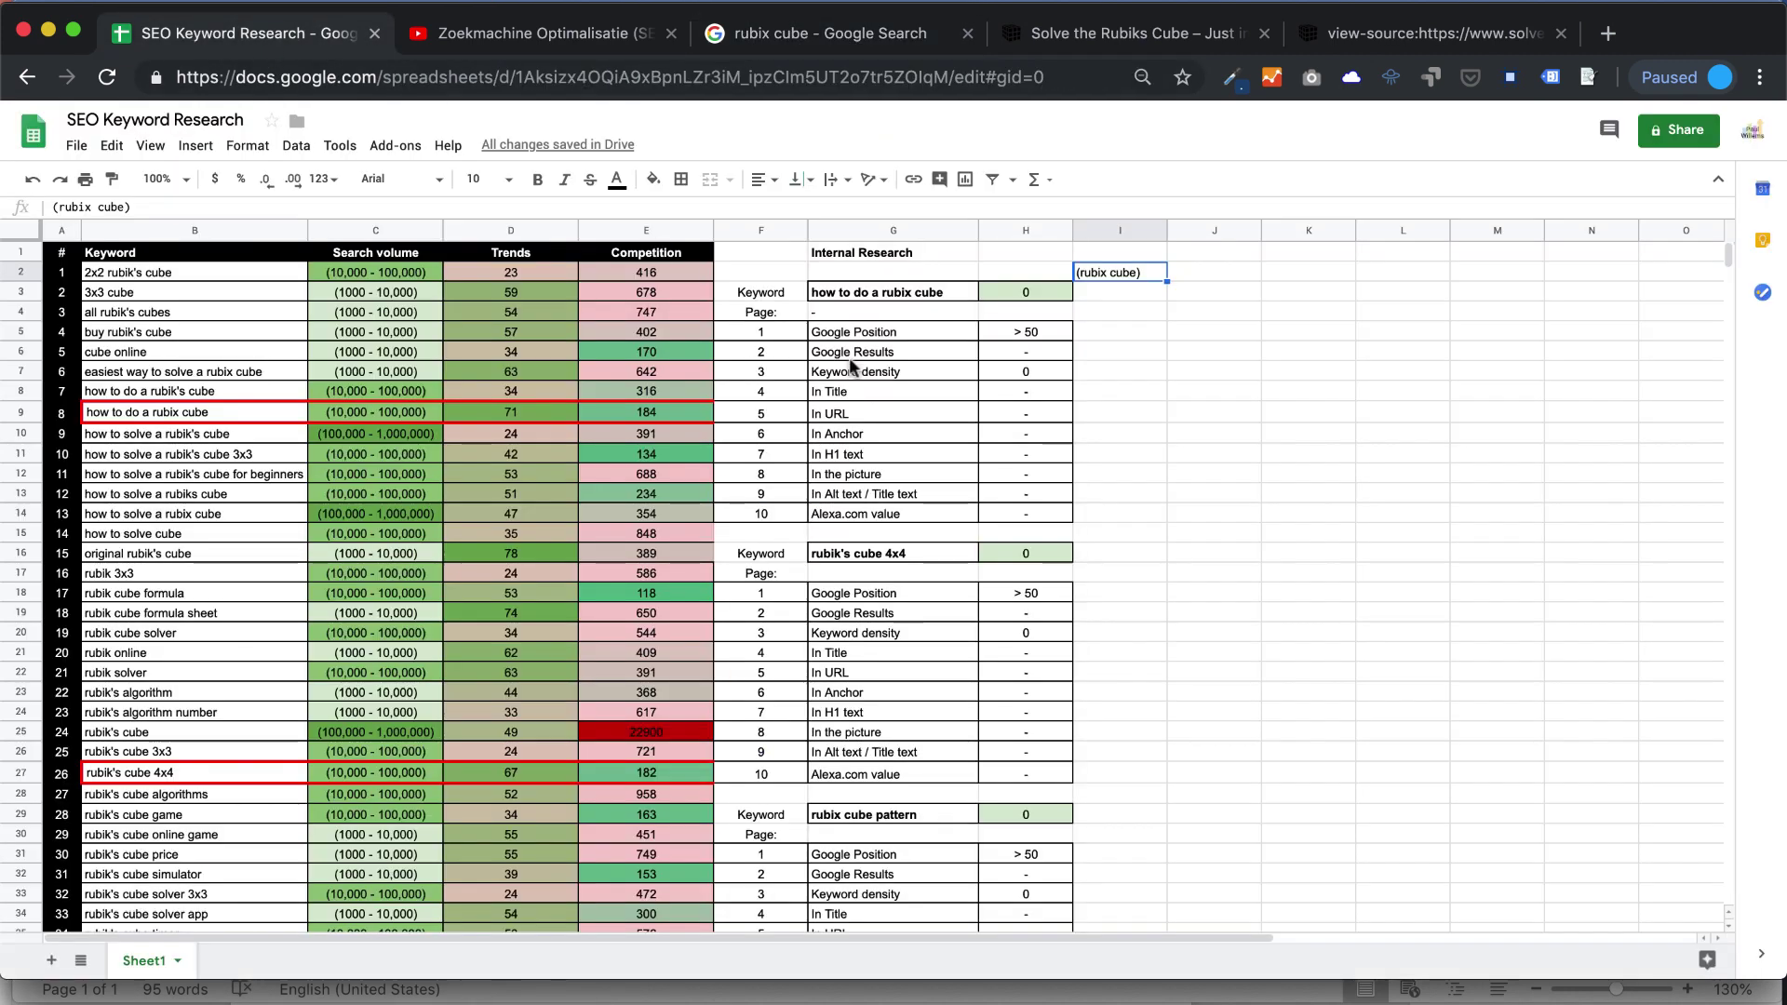
pyautogui.click(1215, 272)
pyautogui.press('super+v')
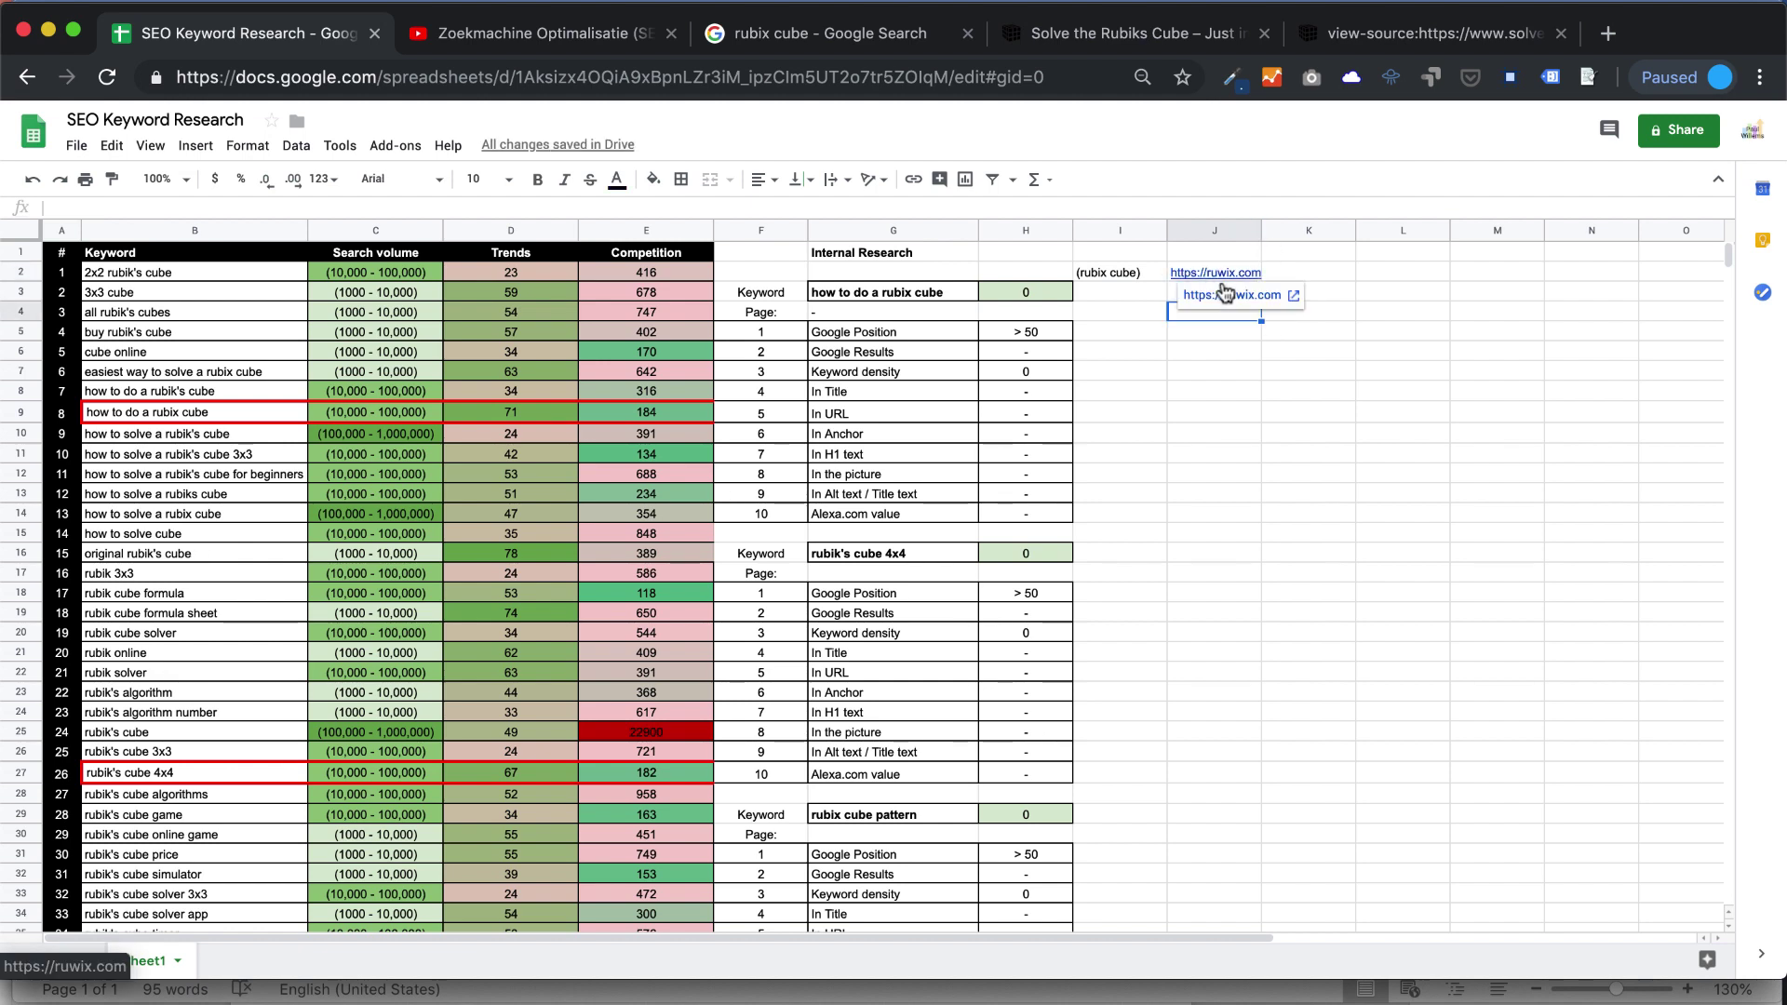
pyautogui.press('Down')
pyautogui.press('Down')
# Look over the Google results for rubix cube around the Ruwix listing.
pyautogui.click(814, 44)
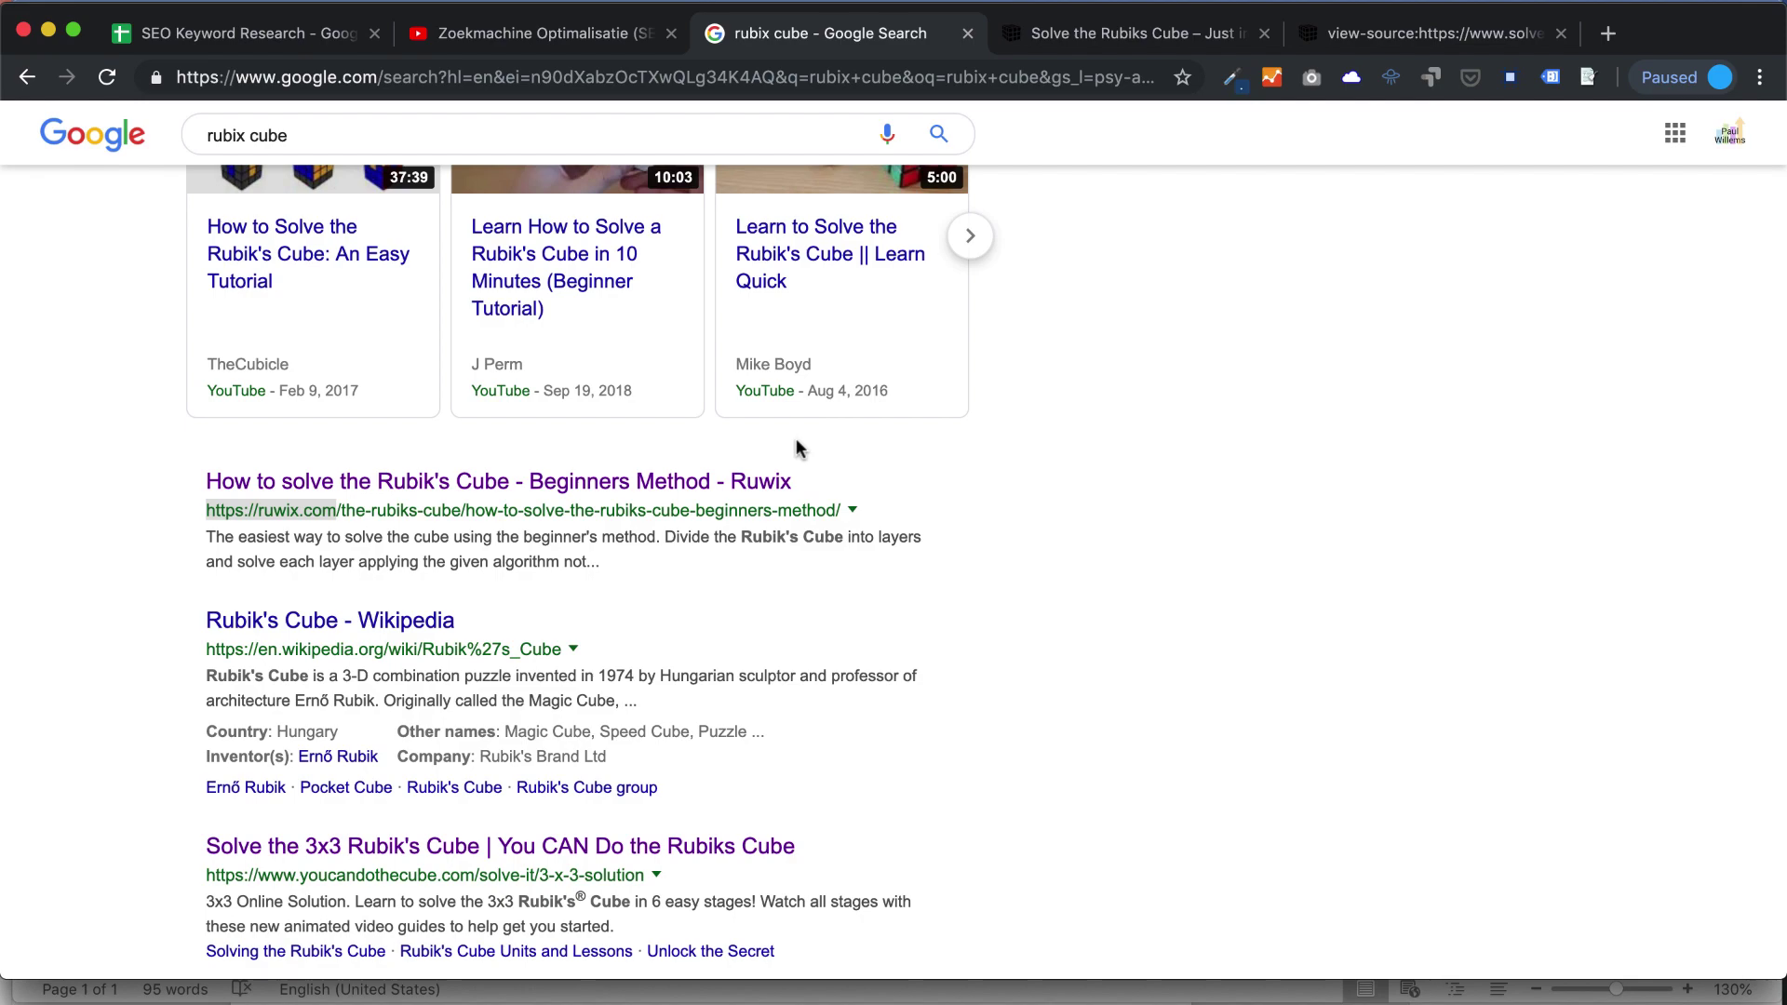
pyautogui.scroll(10, 796, 448)
pyautogui.scroll(-8, 428, 347)
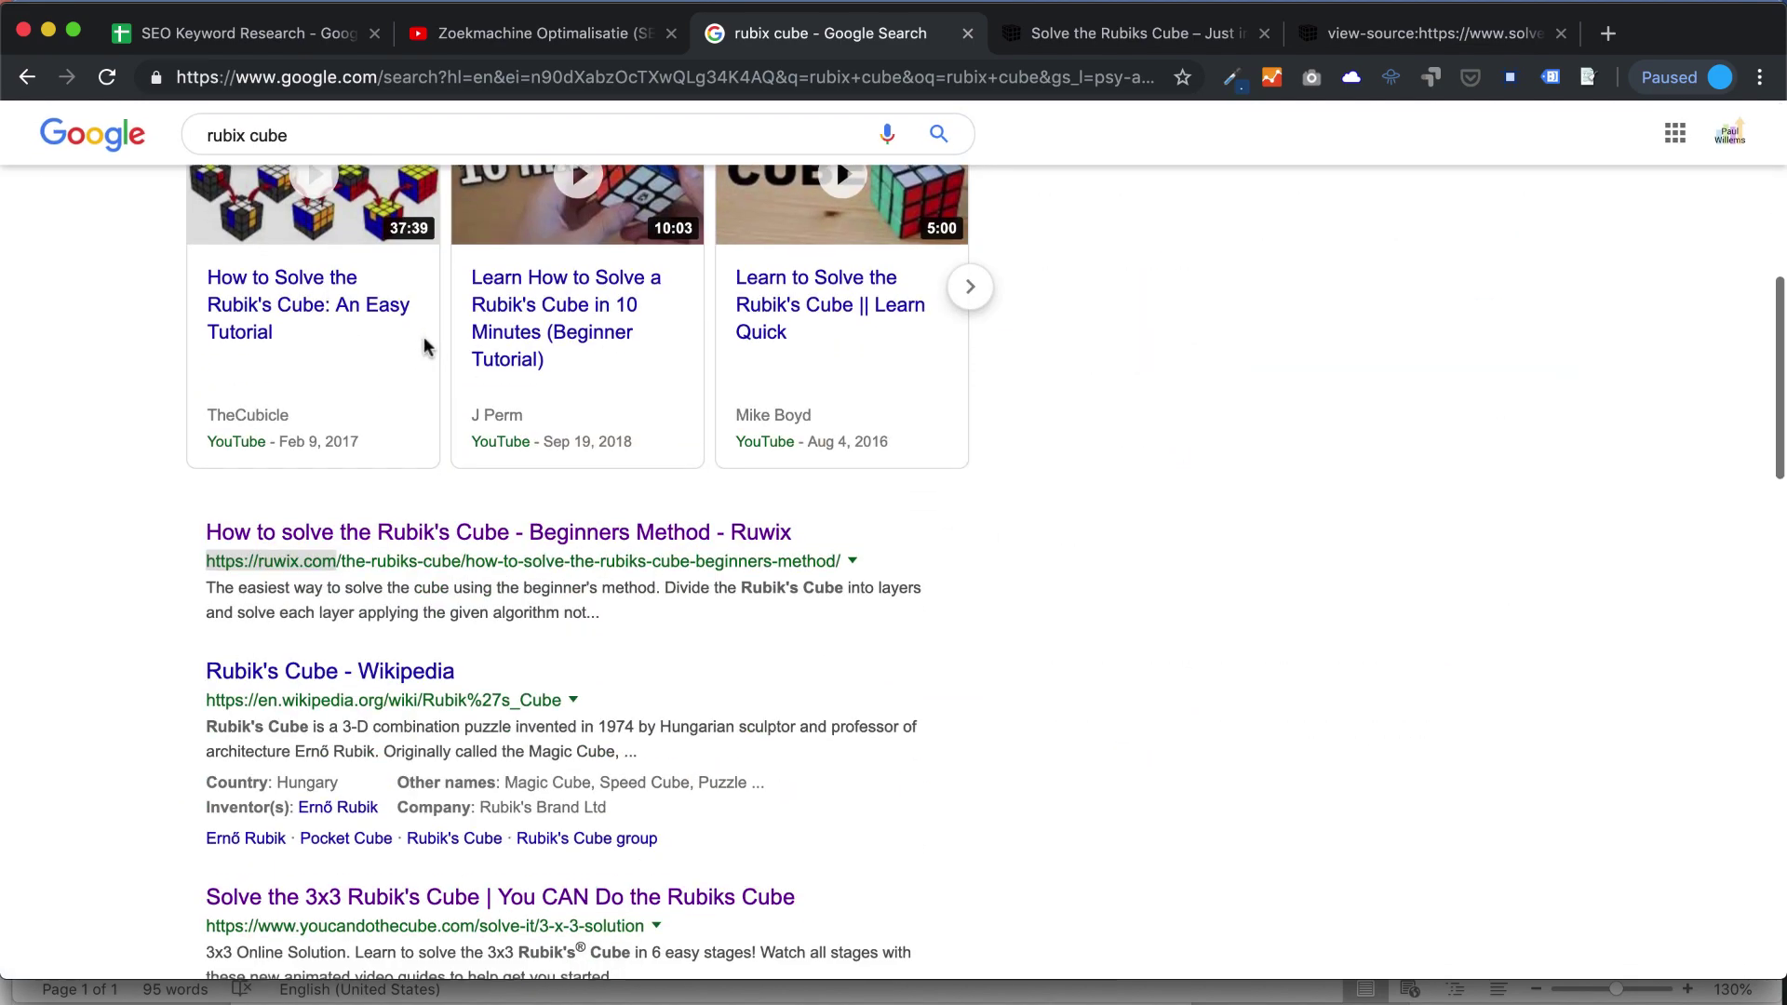
pyautogui.click(468, 37)
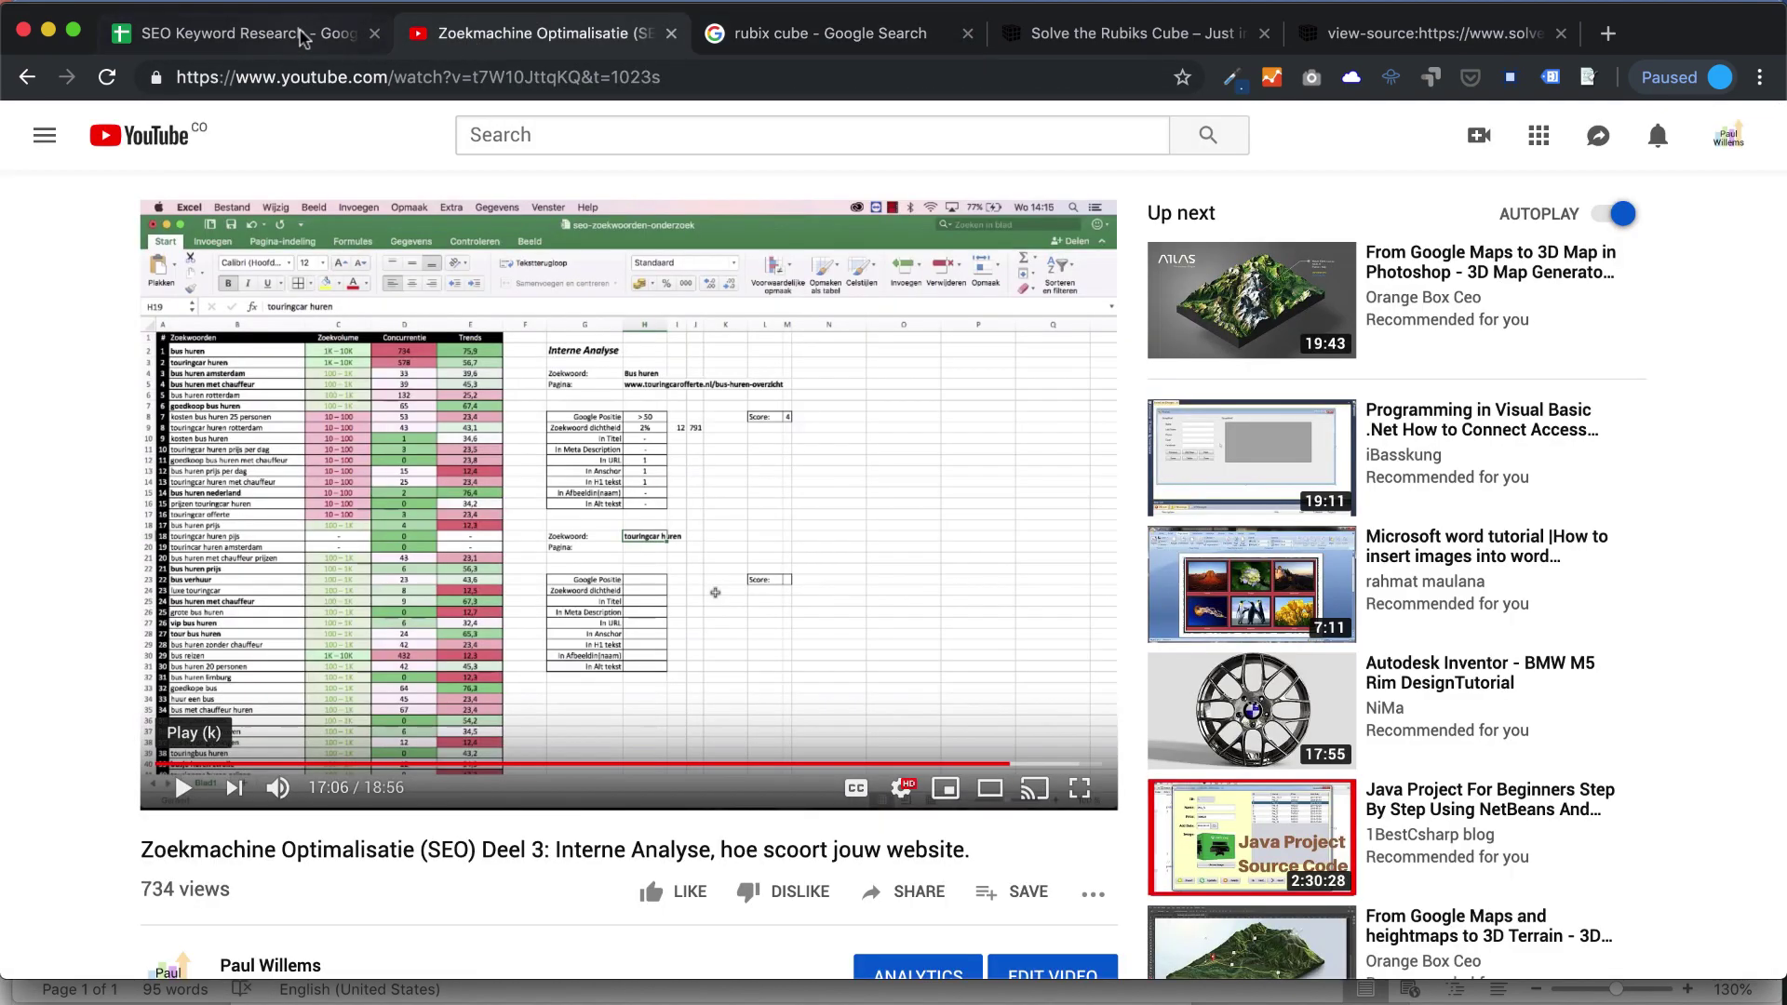
# Return to the keyword spreadsheet and enter 1 in I5 beside Google Position.
pyautogui.click(300, 37)
pyautogui.click(1131, 337)
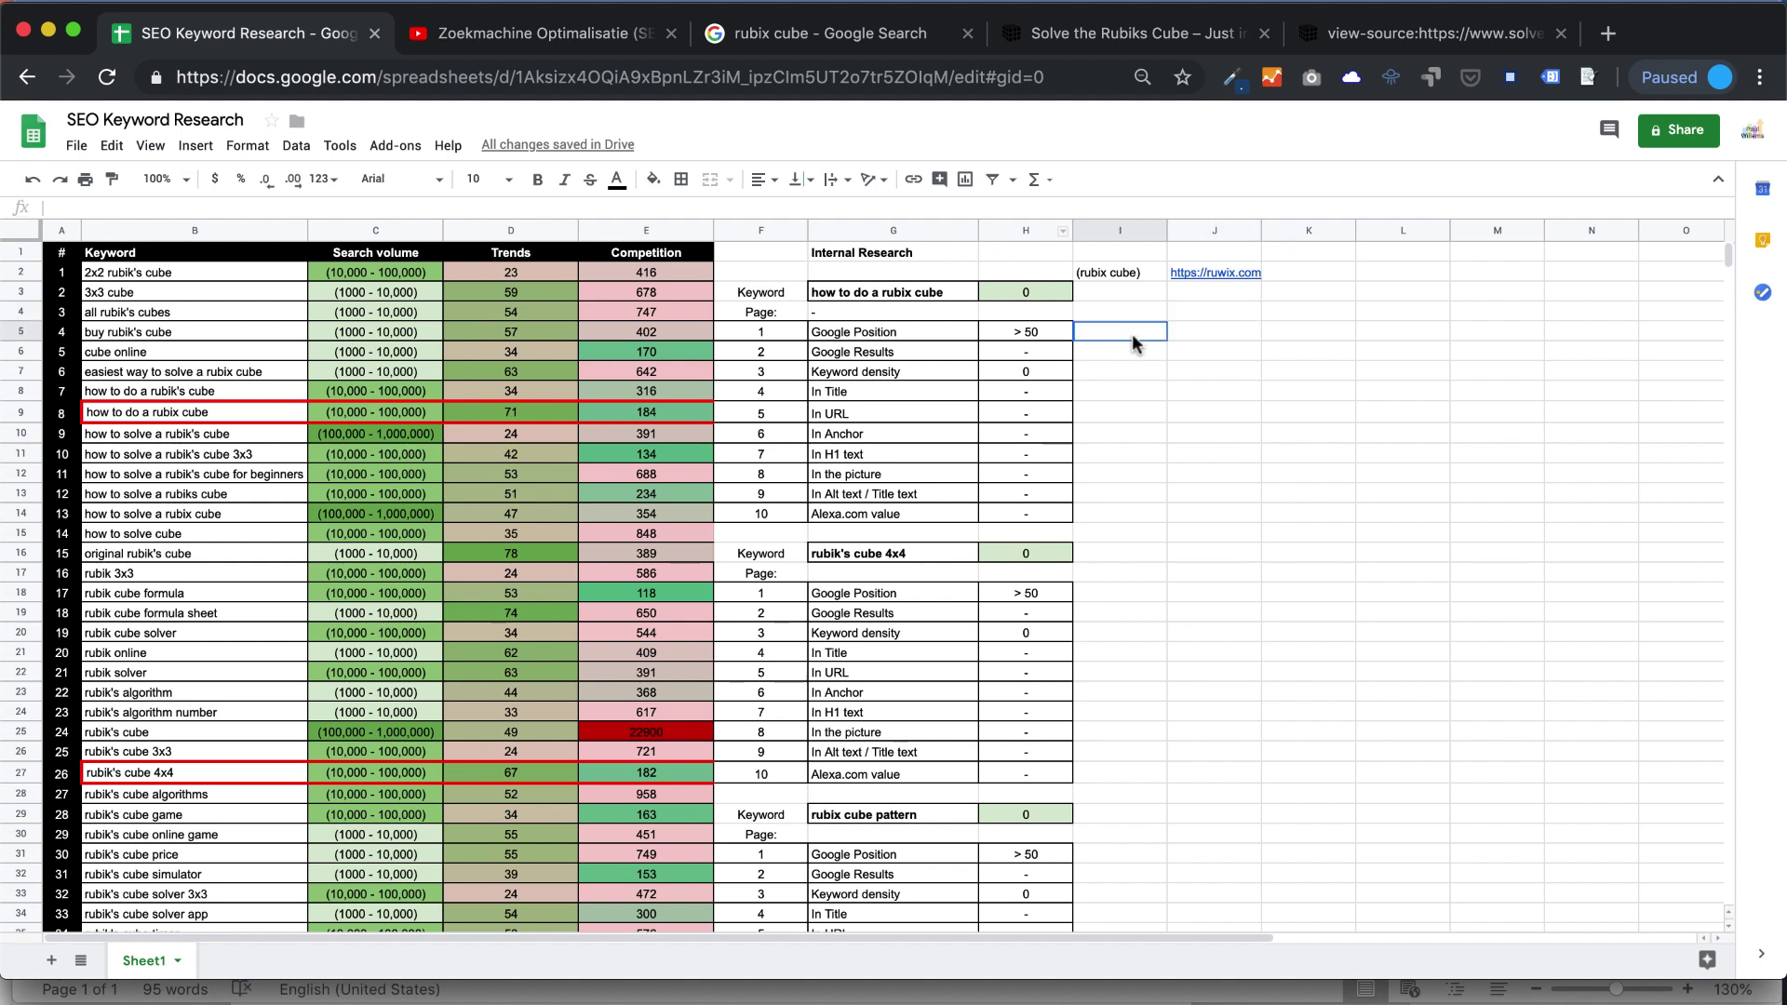
pyautogui.write('1')
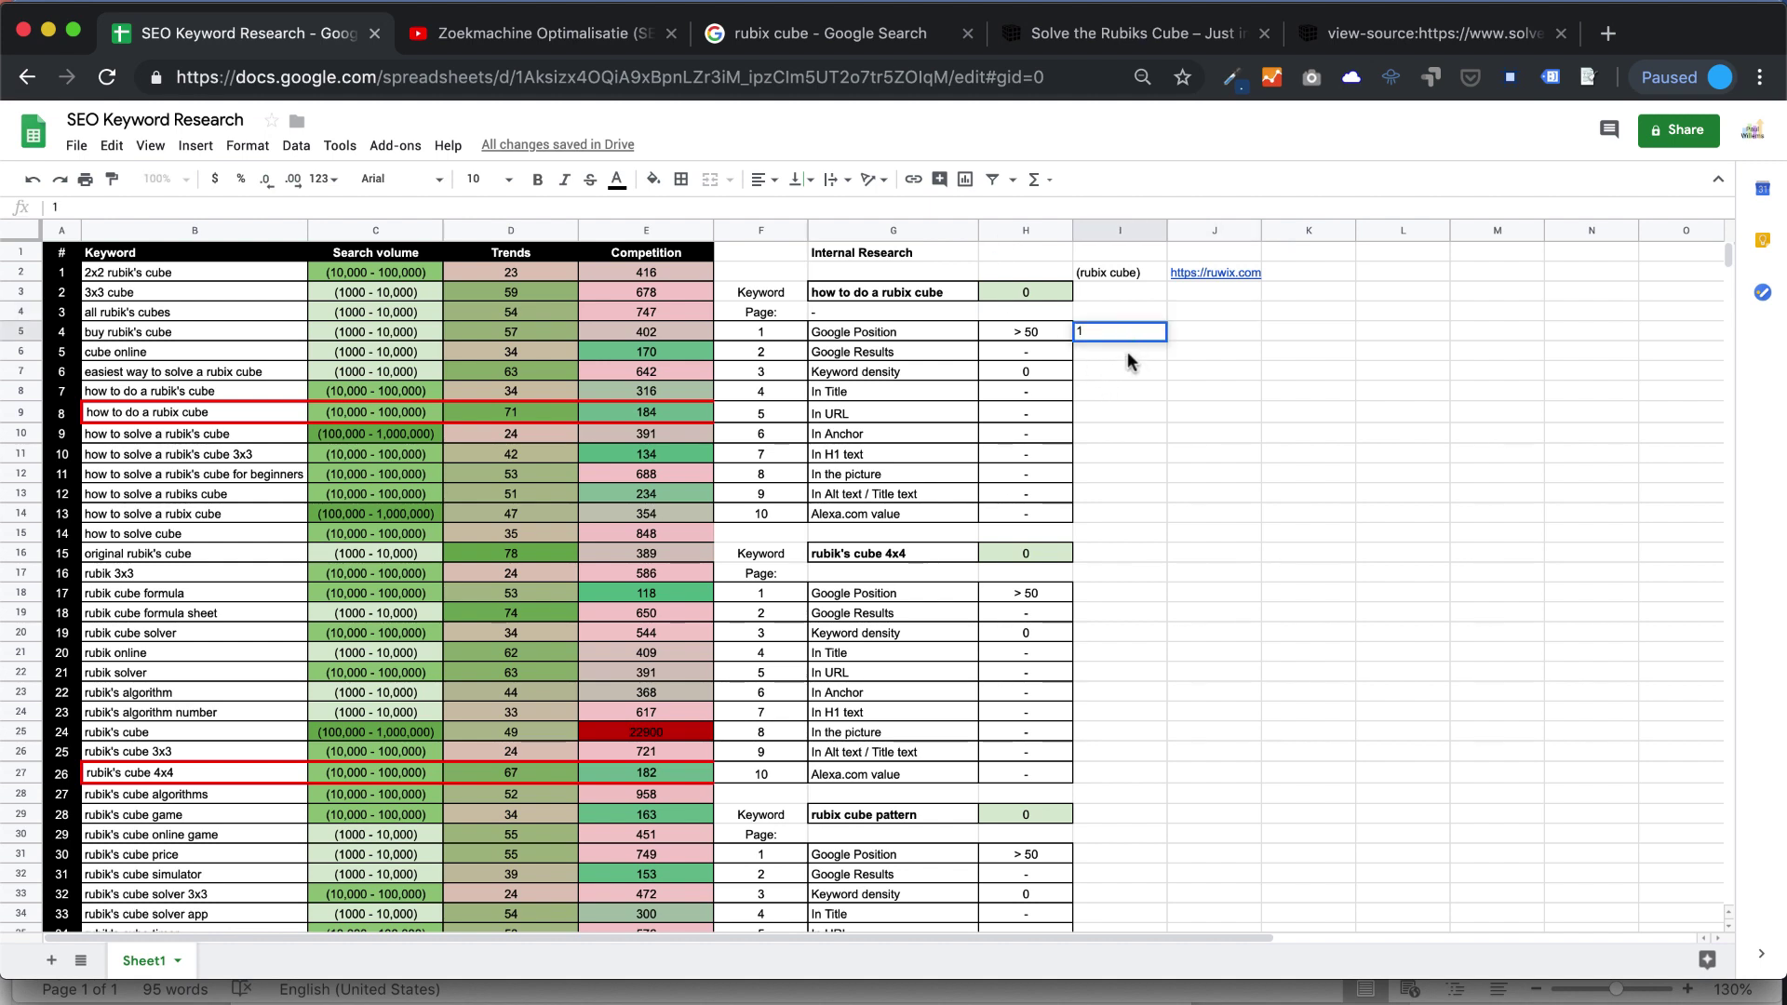
pyautogui.press('Return')
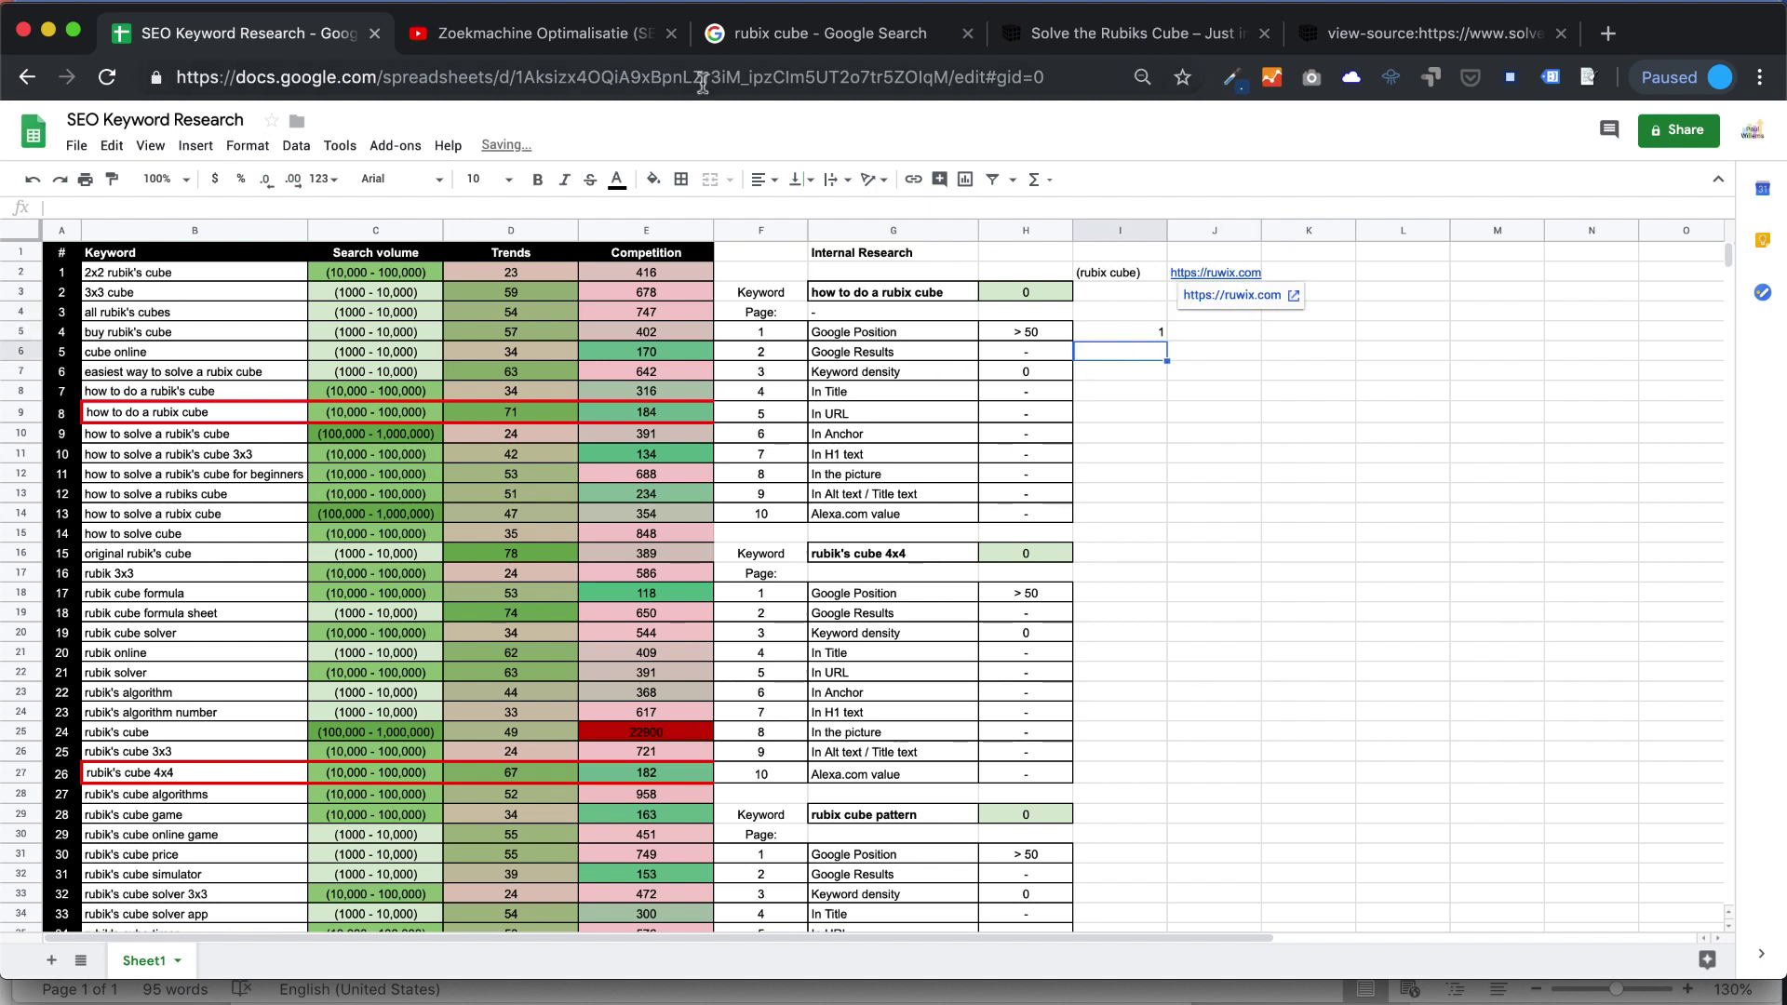
pyautogui.click(883, 48)
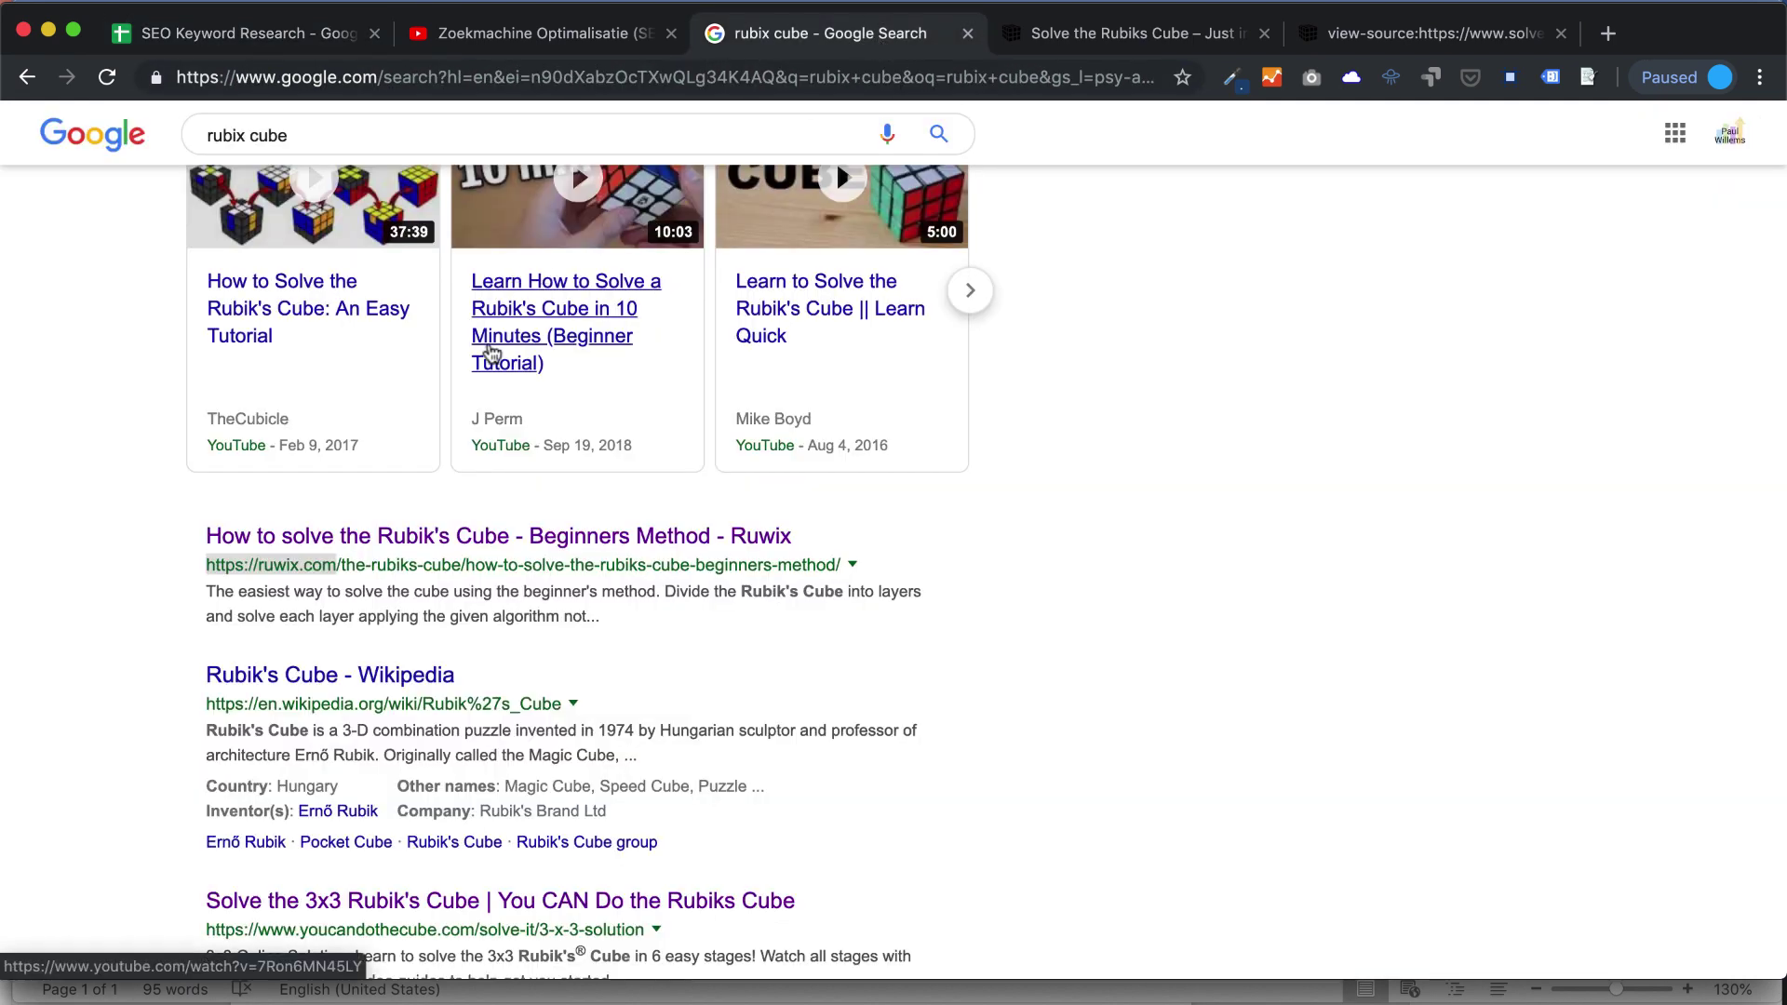
pyautogui.scroll(10, 530, 270)
pyautogui.click(209, 151)
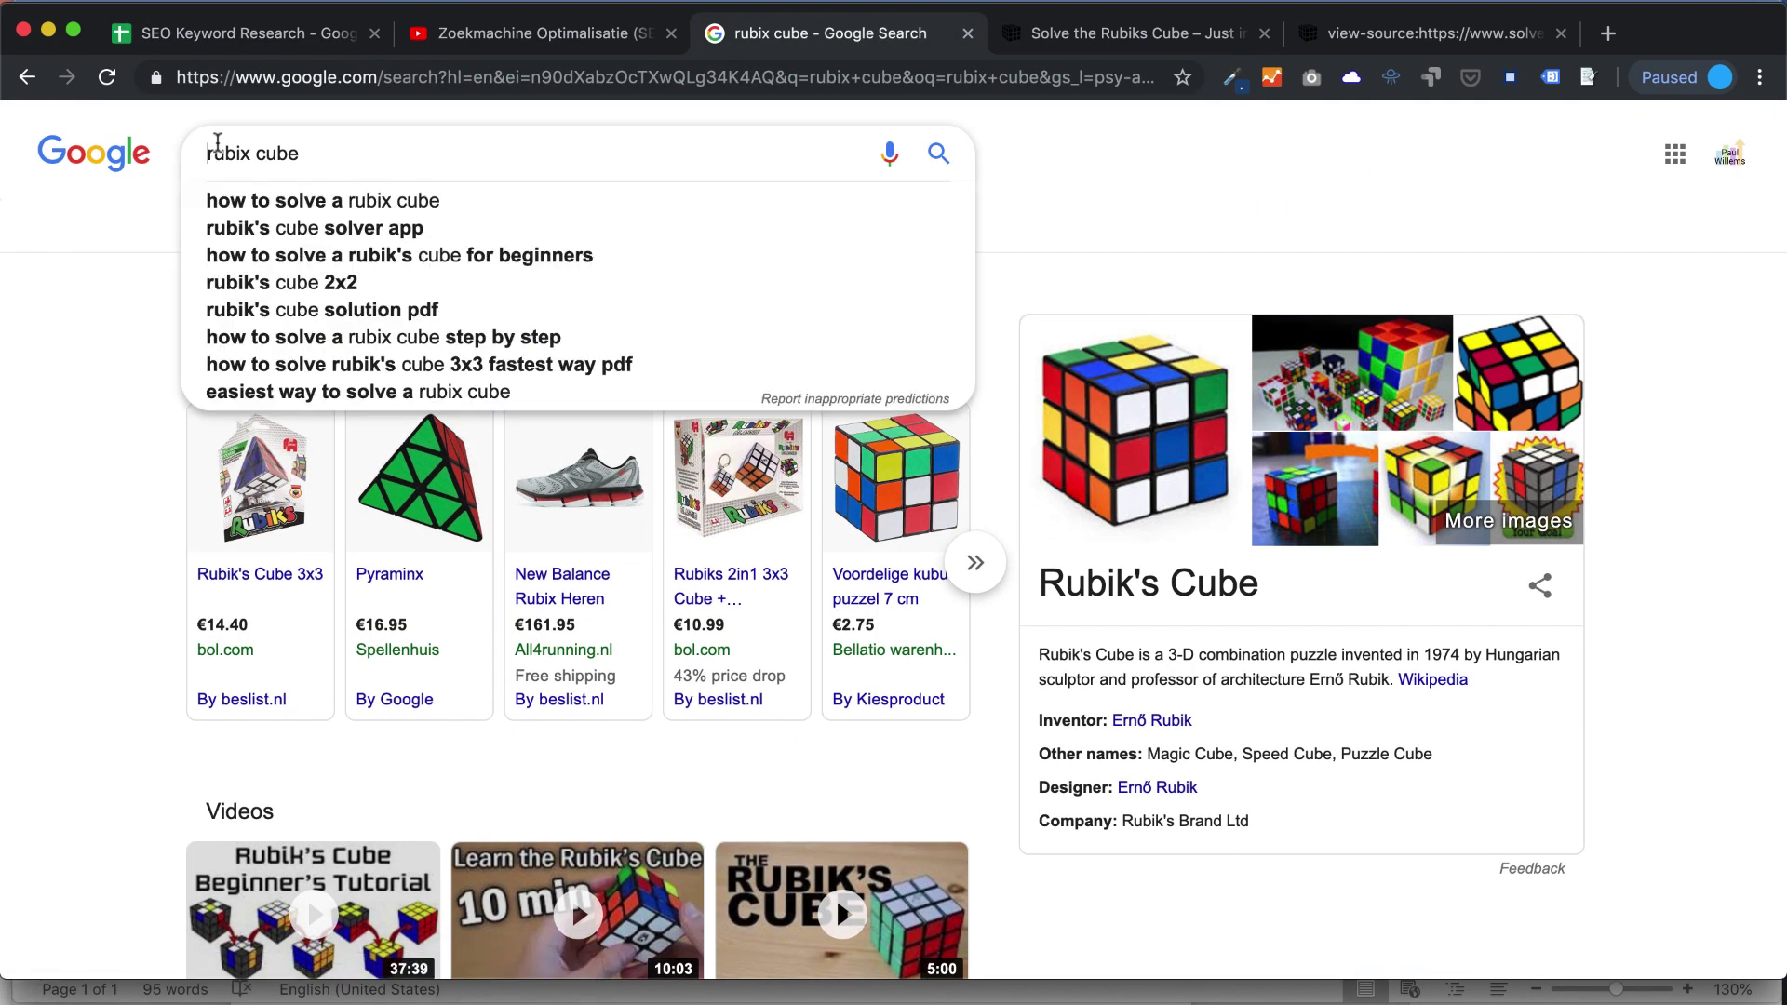
pyautogui.write('"')
pyautogui.click(319, 158)
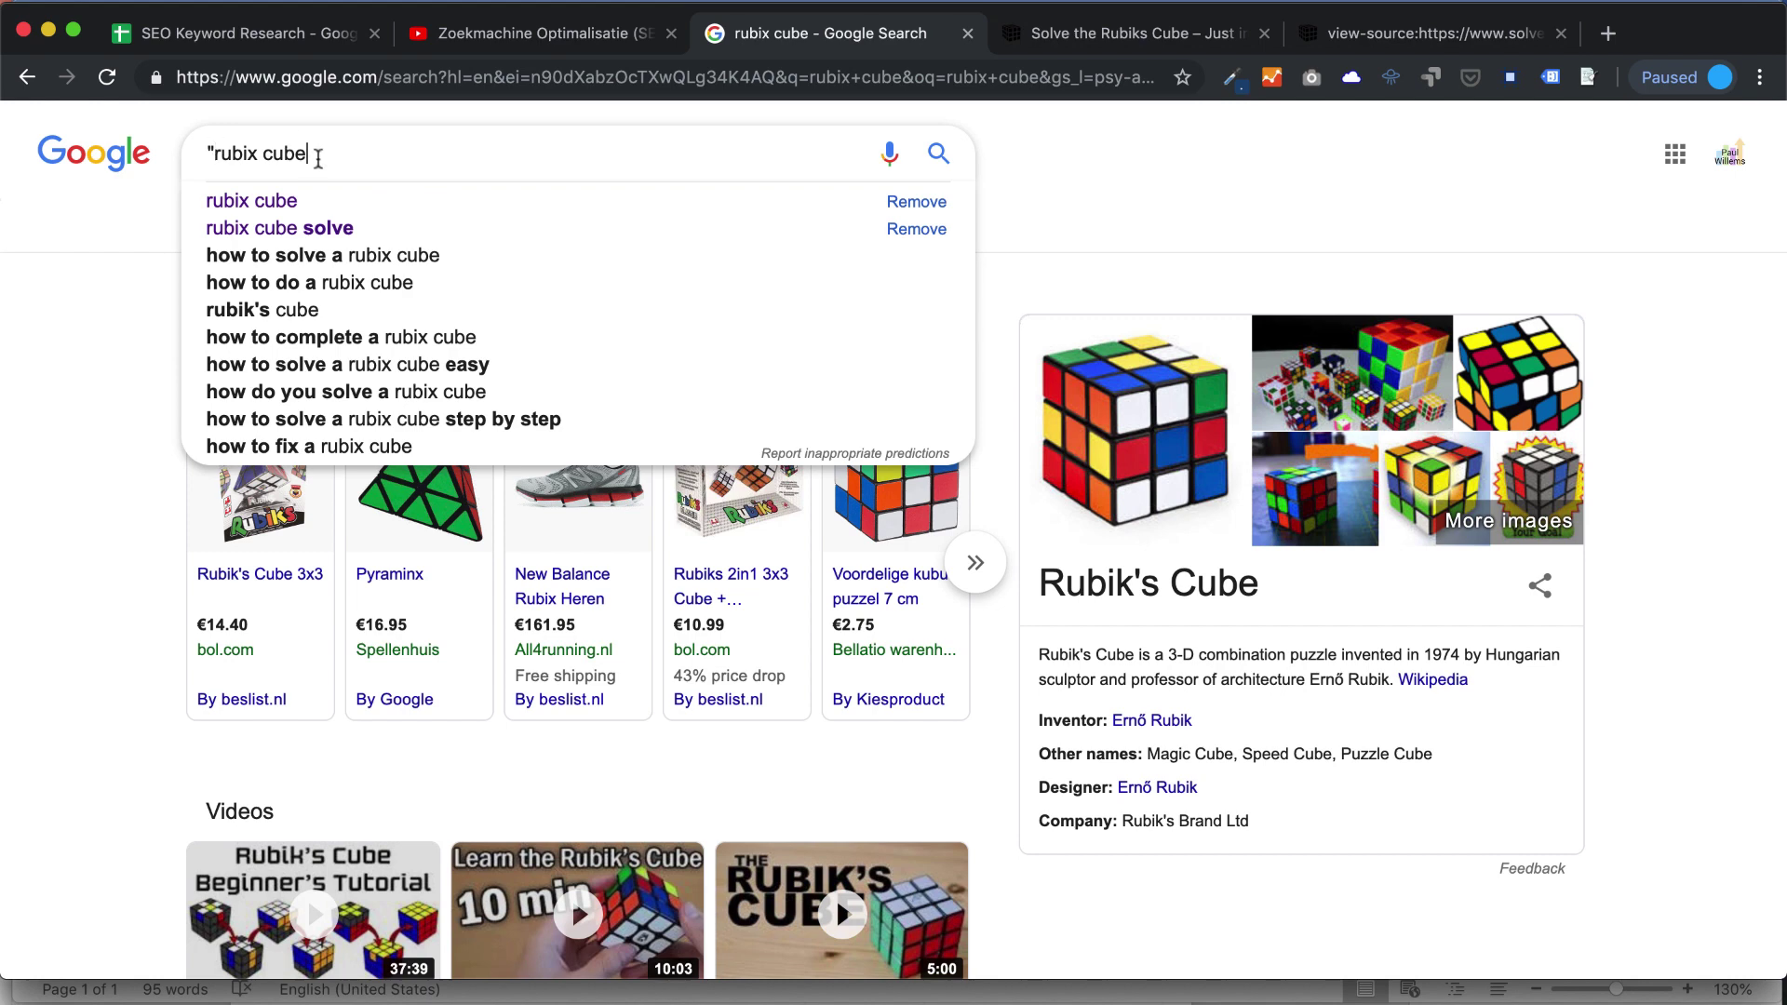
pyautogui.write('" s')
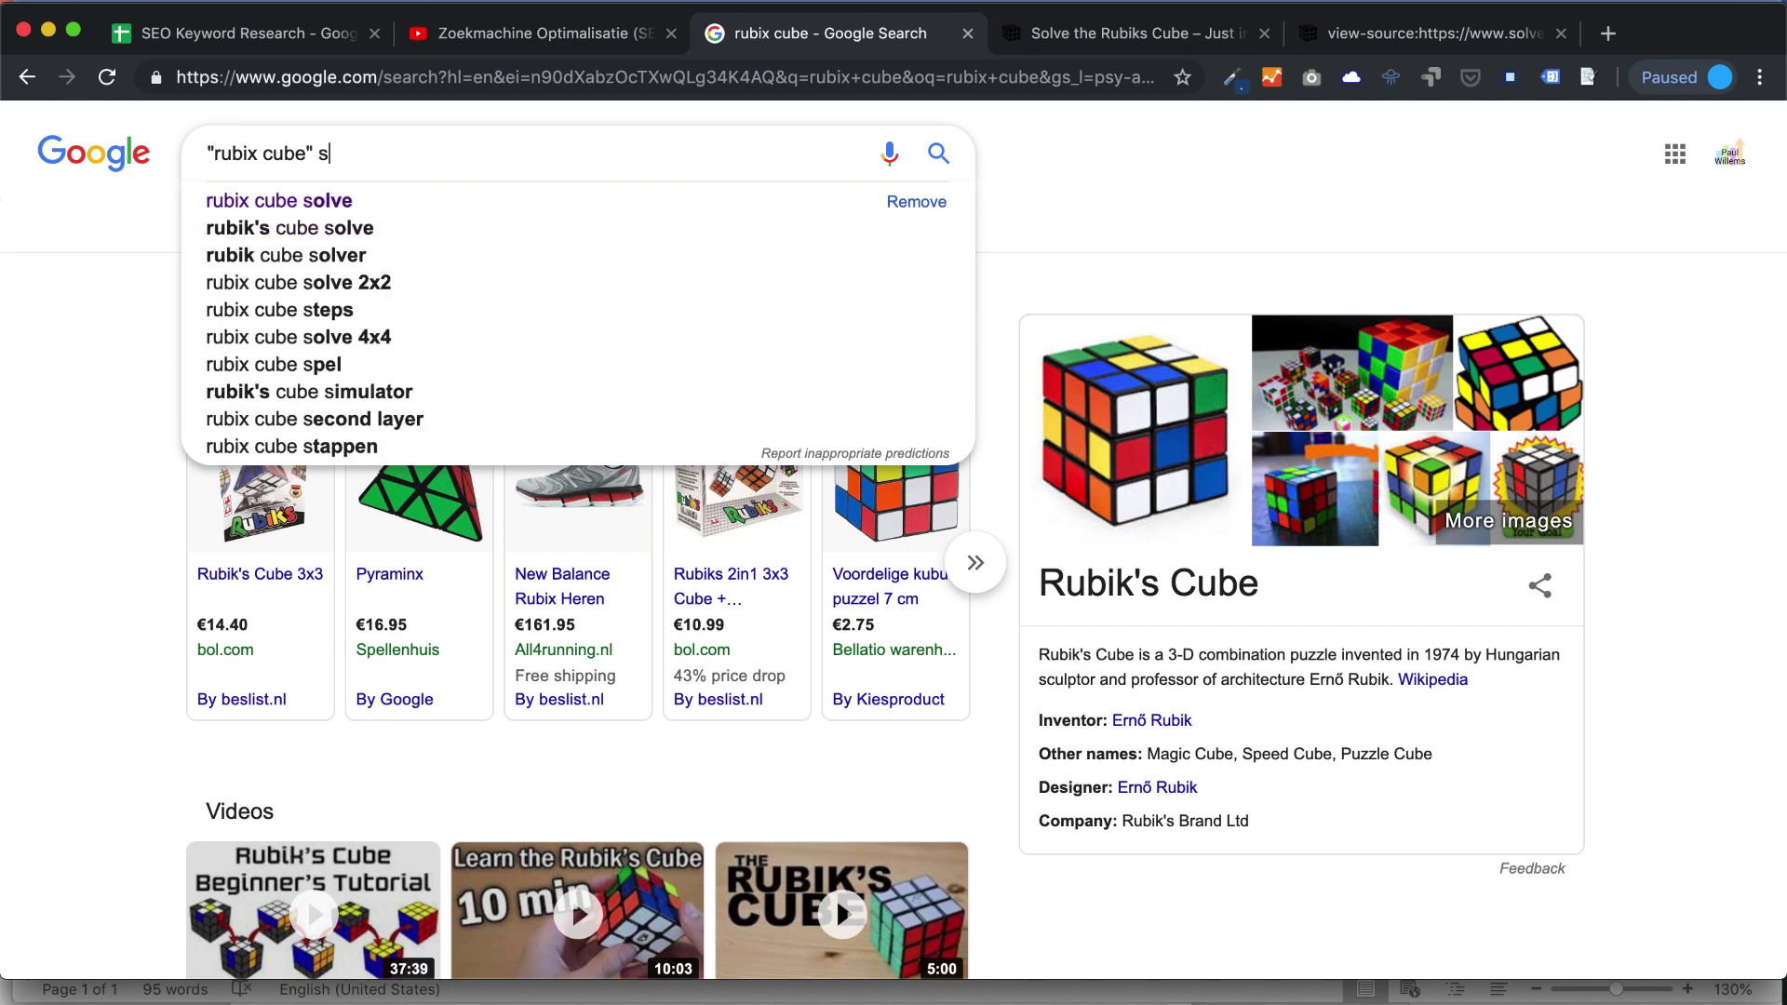
pyautogui.write('ite:')
pyautogui.write('https://ruwix.com')
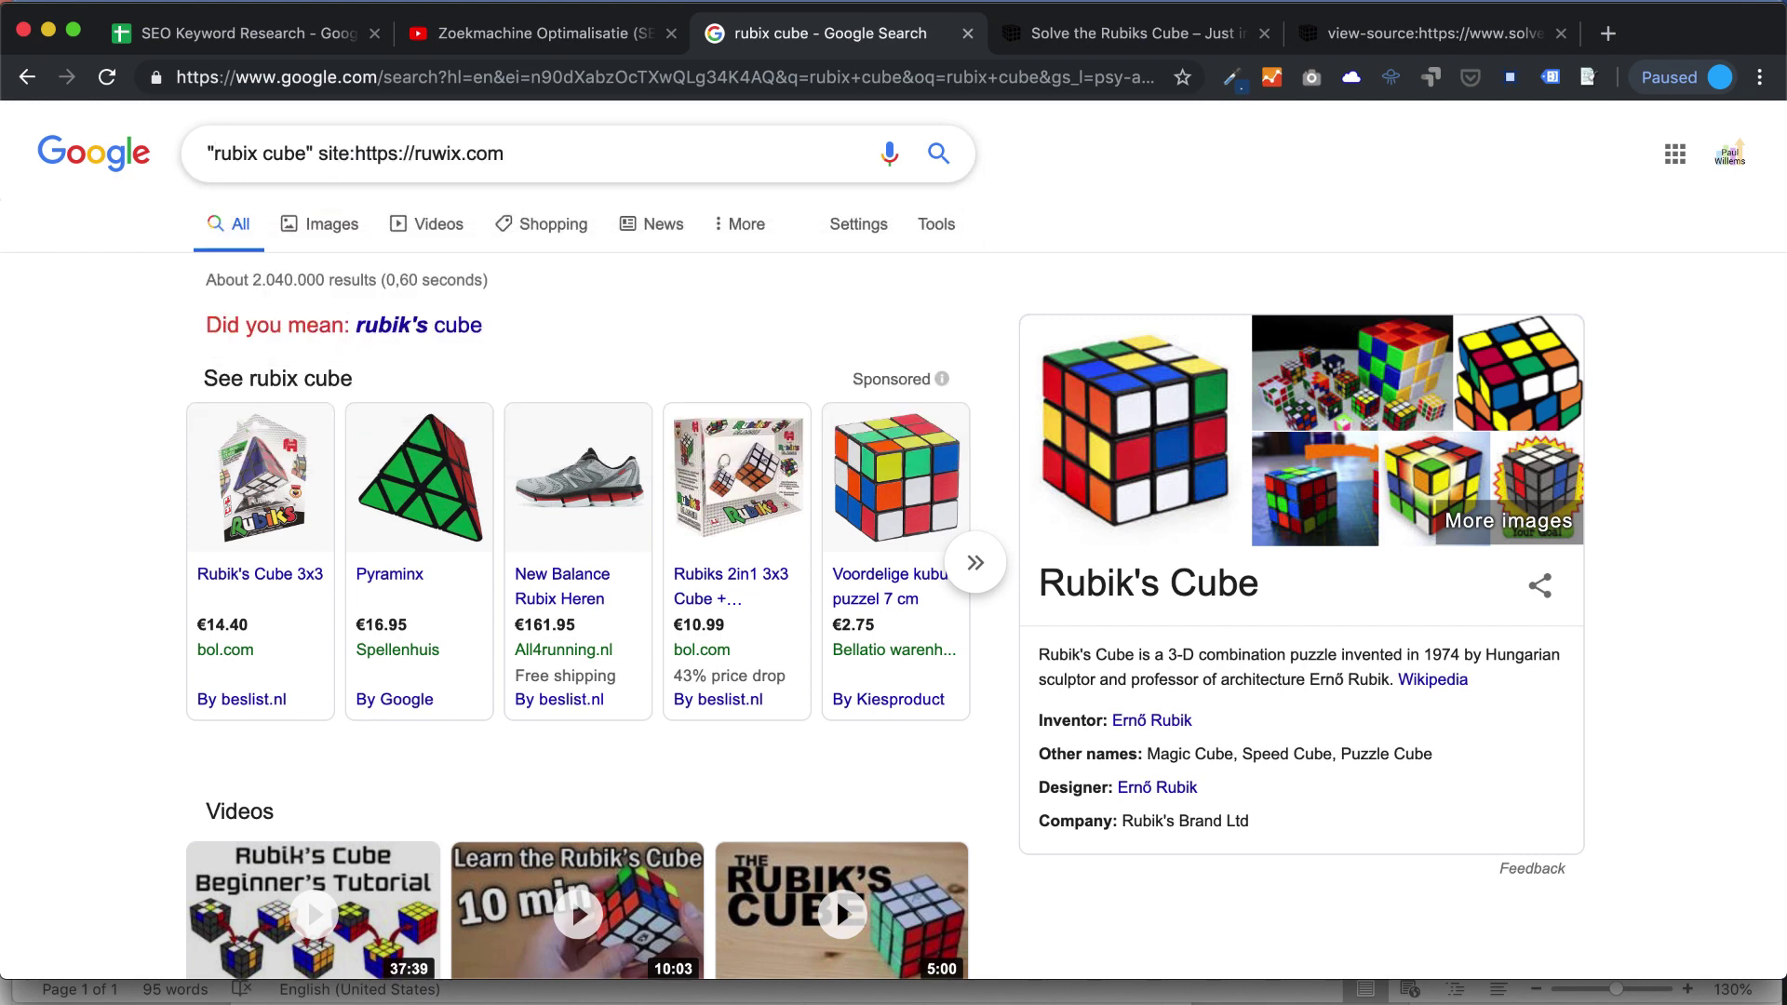
pyautogui.moveTo(418, 154); pyautogui.dragTo(382, 152)
pyautogui.press('BackSpace')
pyautogui.press('Return')
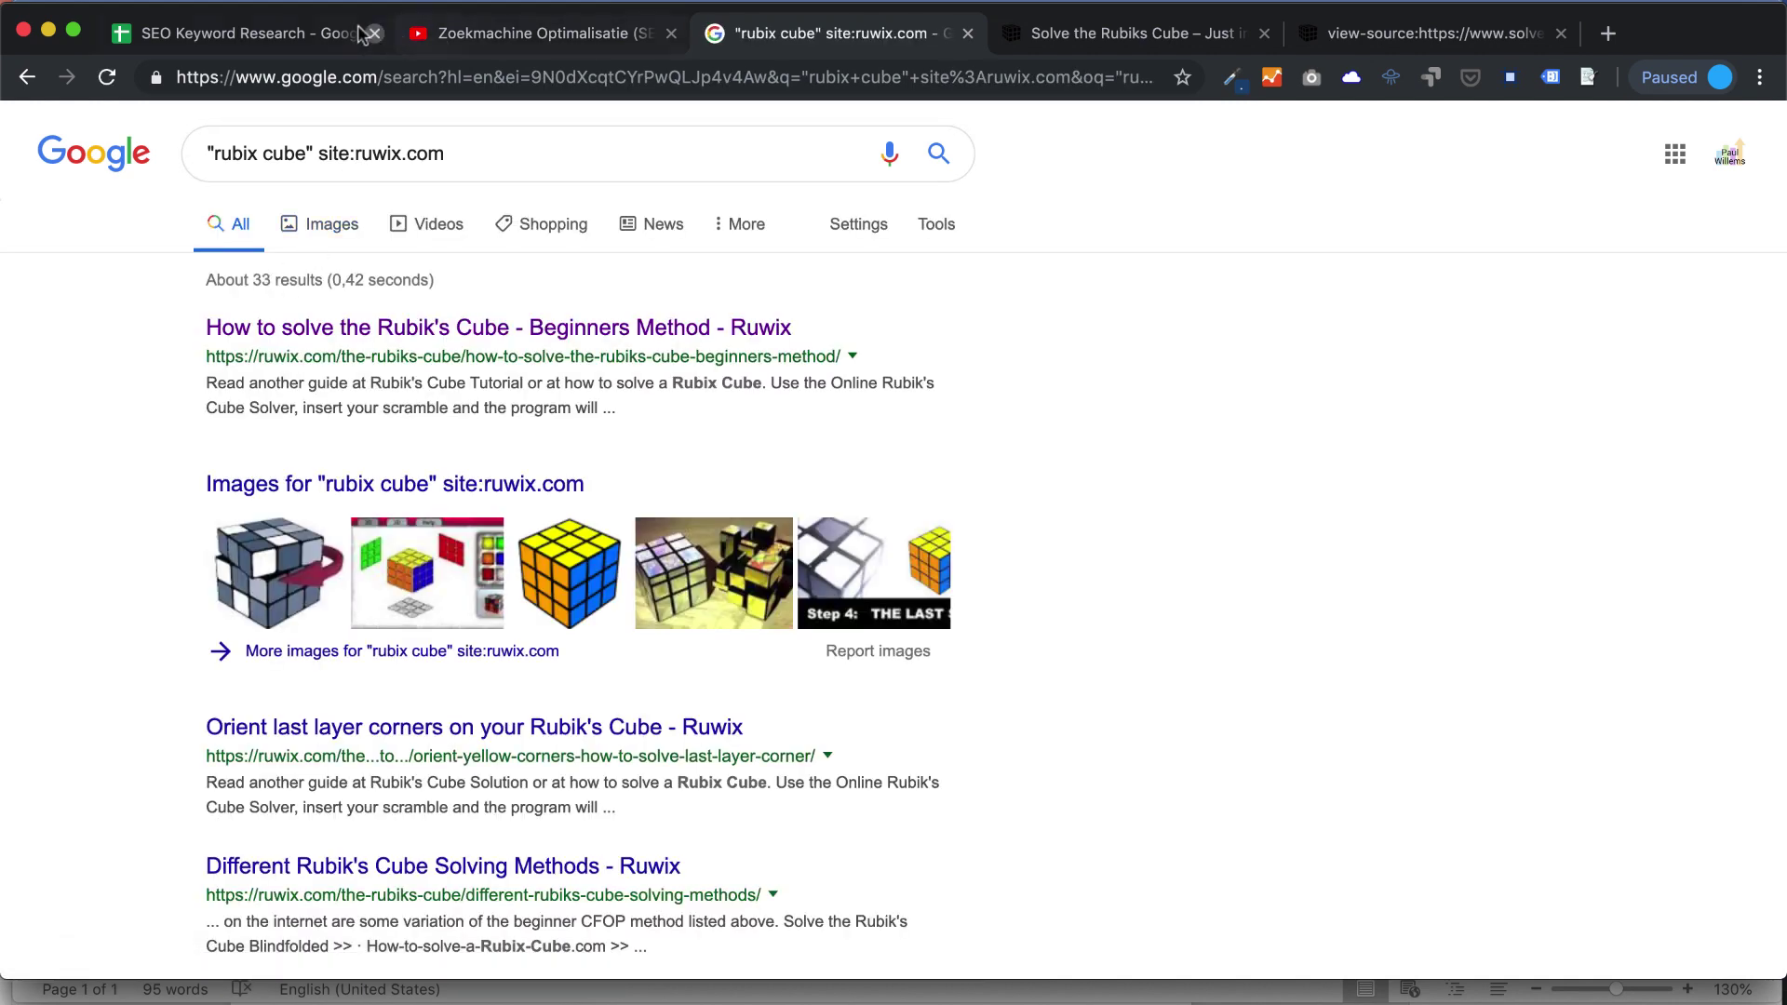
# Record 33 in I6 of the spreadsheet, beside Google Results.
pyautogui.click(307, 33)
pyautogui.write('33')
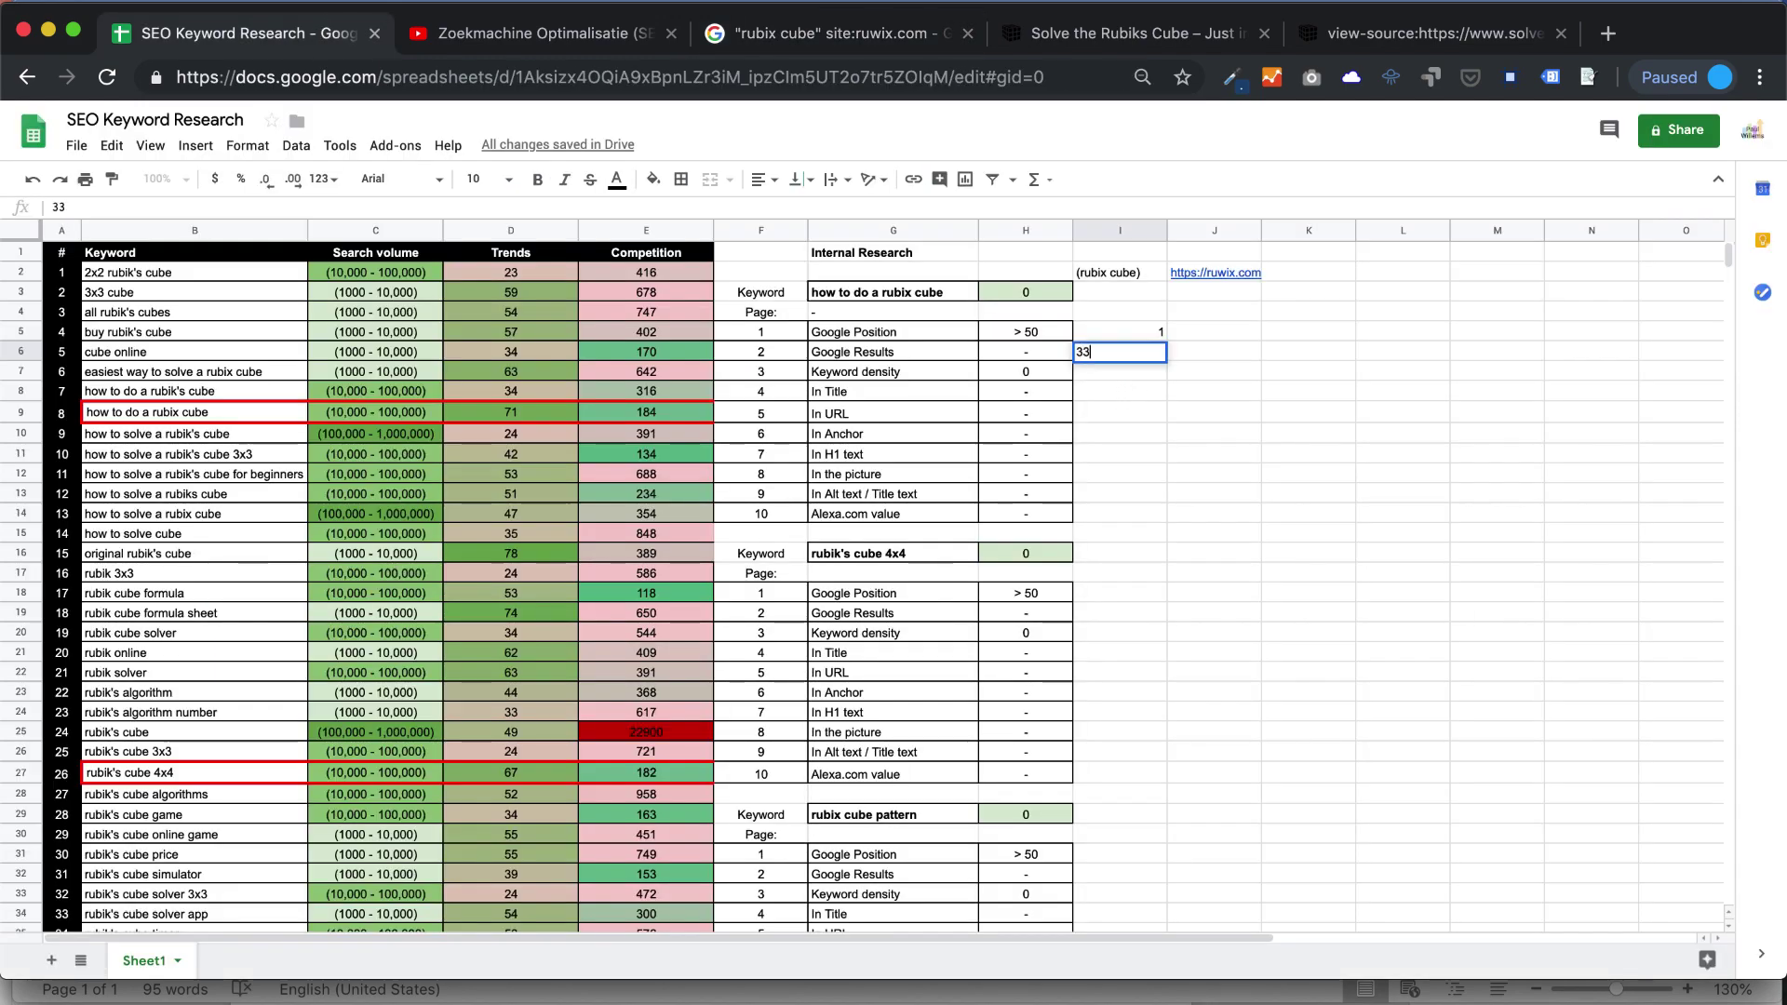
pyautogui.press('Return')
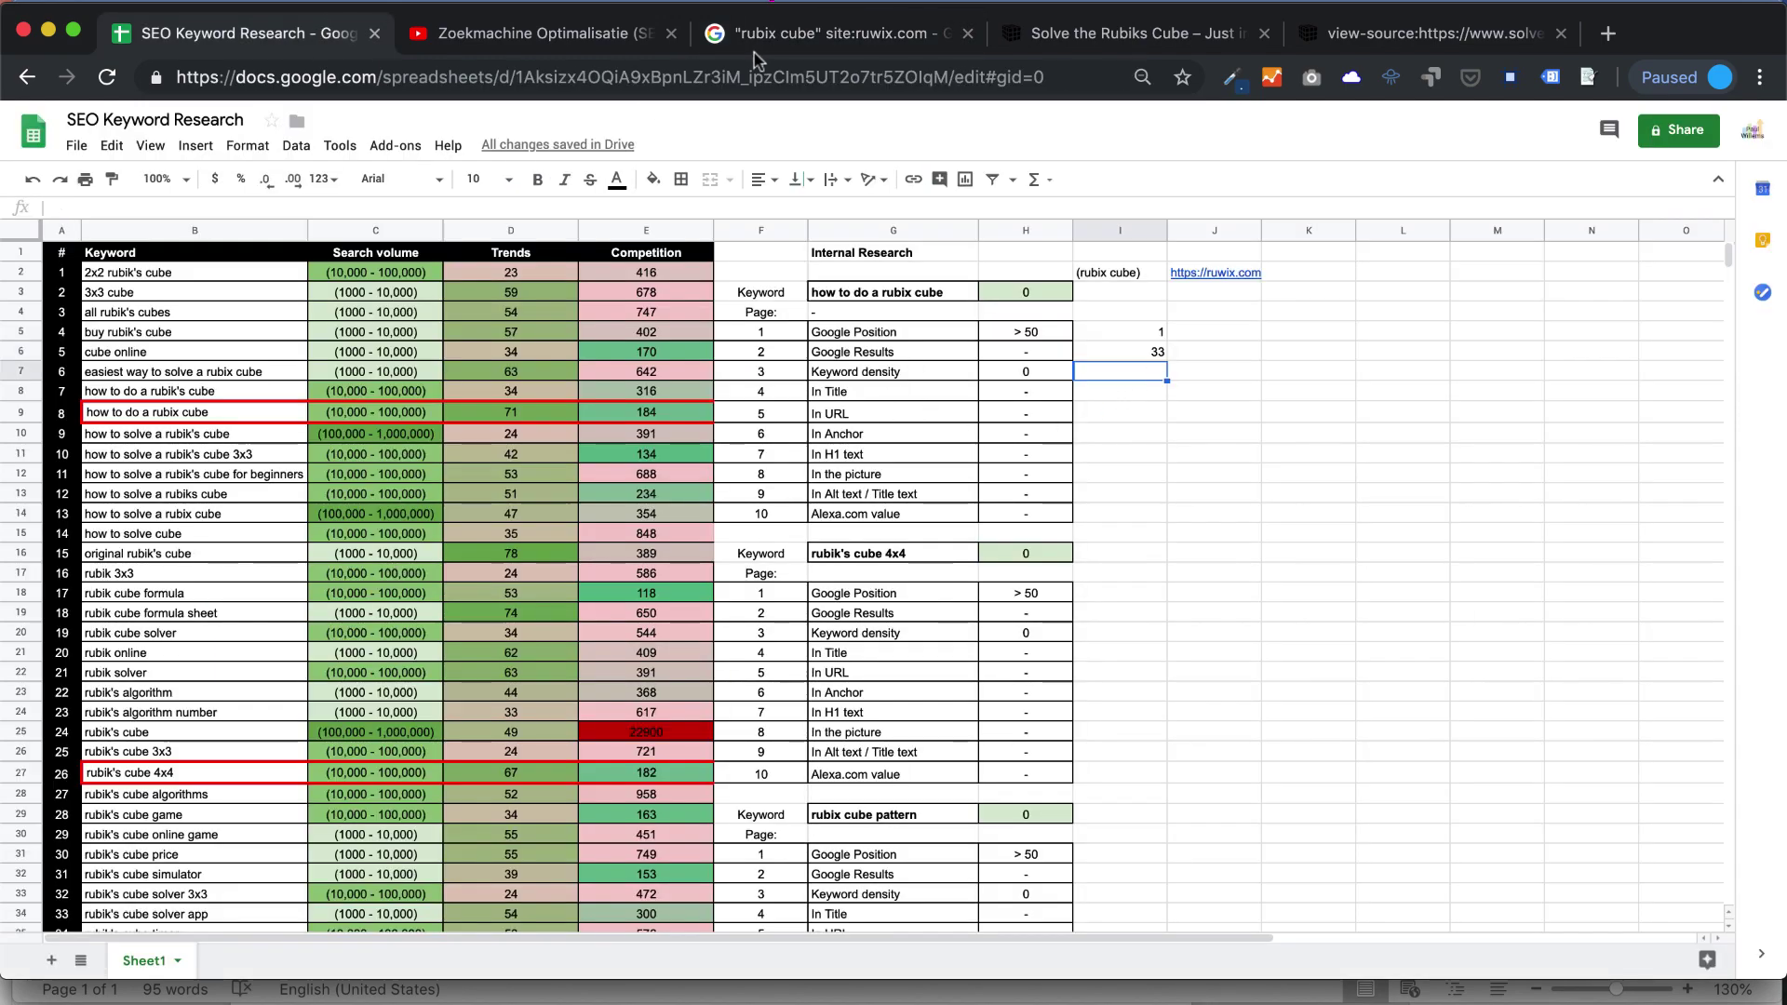
# Open the Ruwix search result "Orient last layer corners on your Rubik's Cube" and skim through the page.
pyautogui.click(773, 37)
pyautogui.scroll(-4, 642, 233)
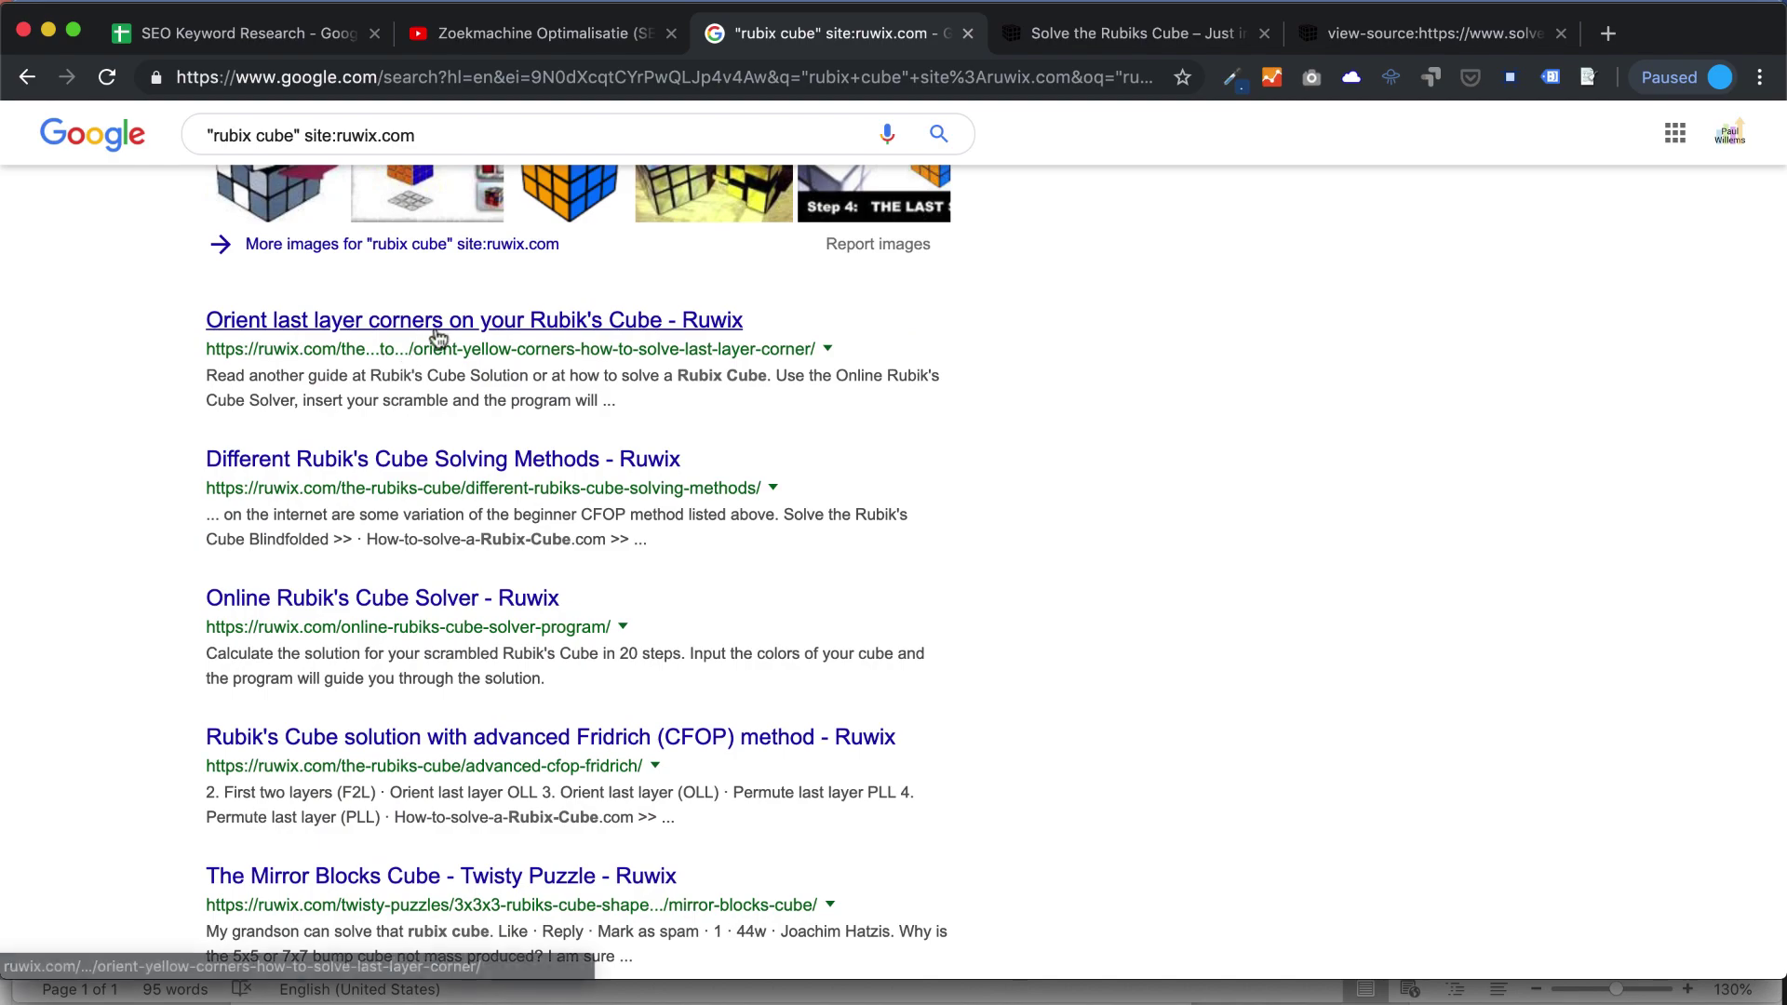
pyautogui.click(444, 326)
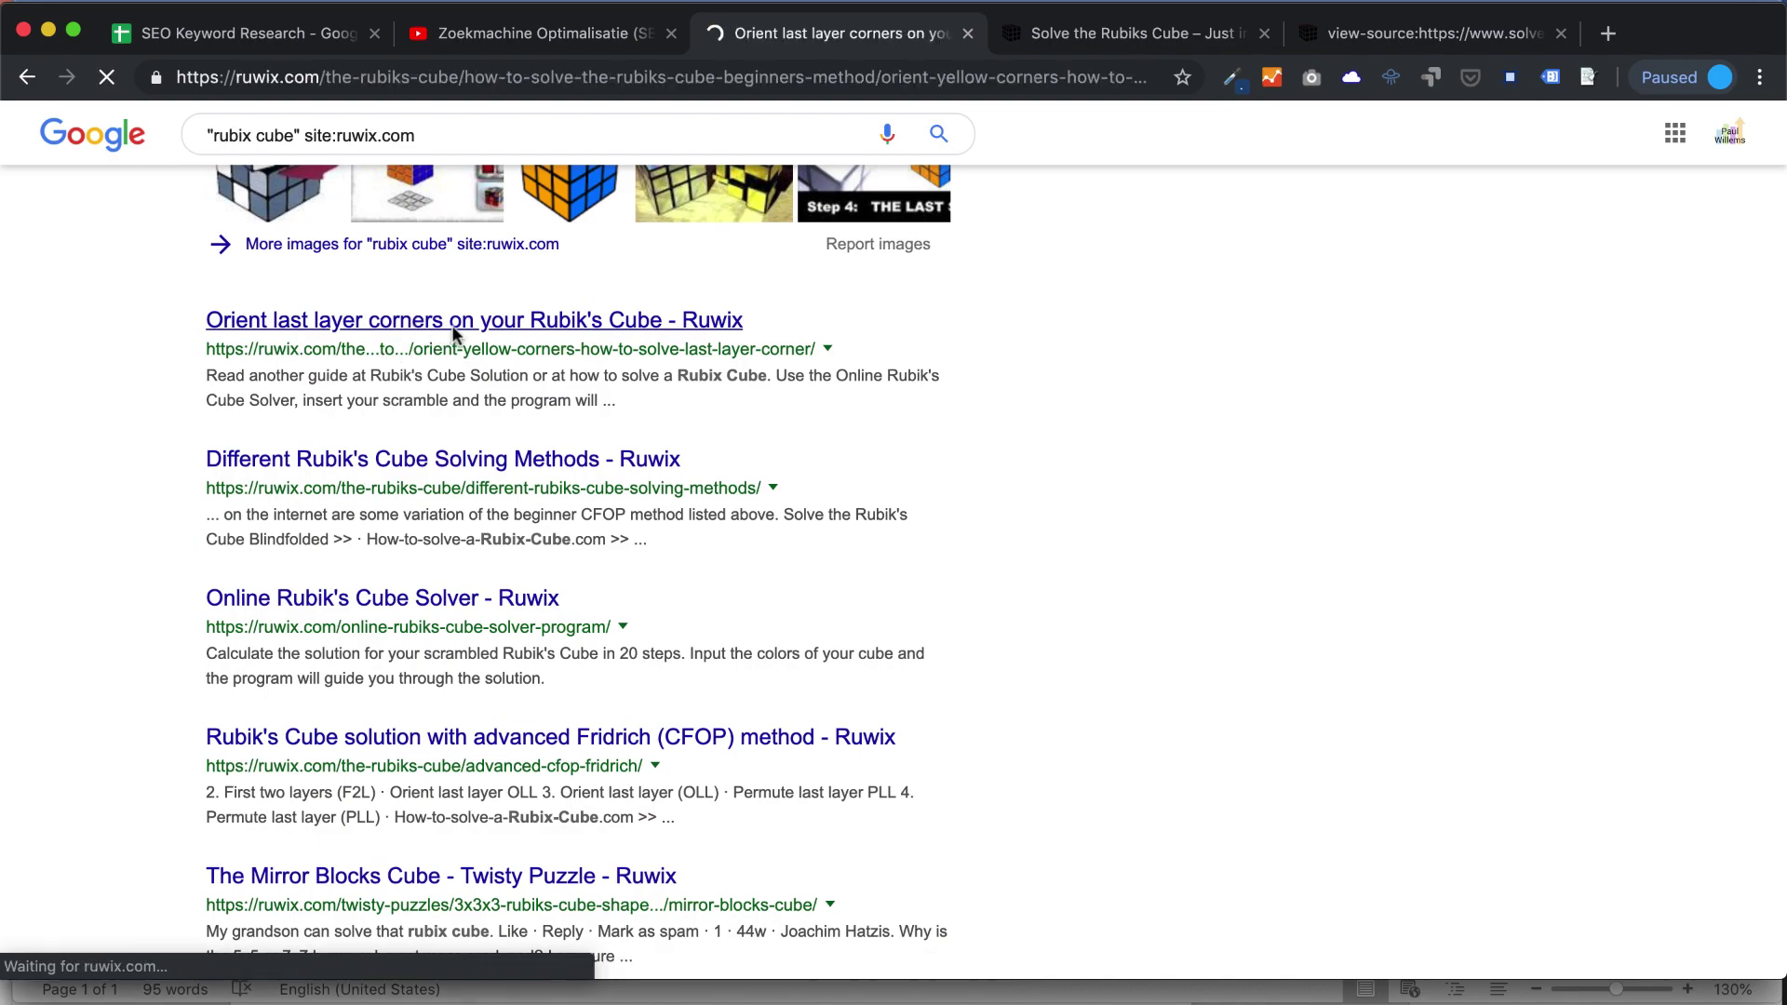
pyautogui.scroll(-20, 633, 510)
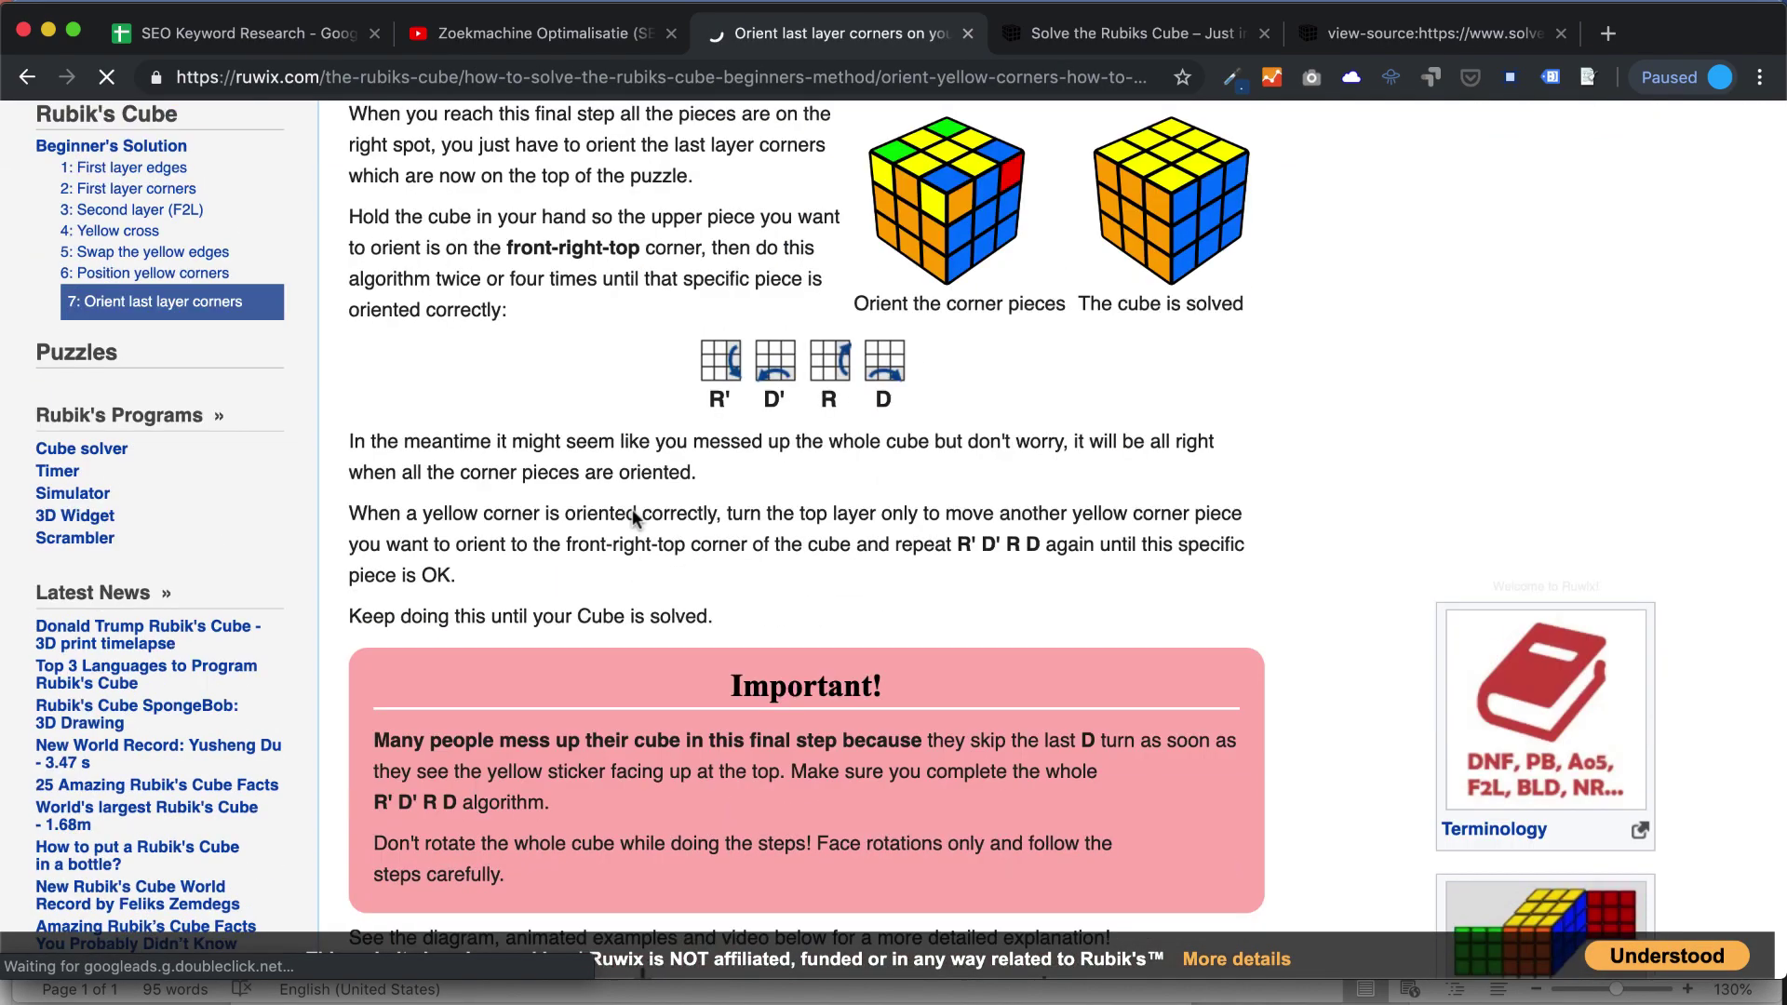
pyautogui.scroll(-20, 633, 518)
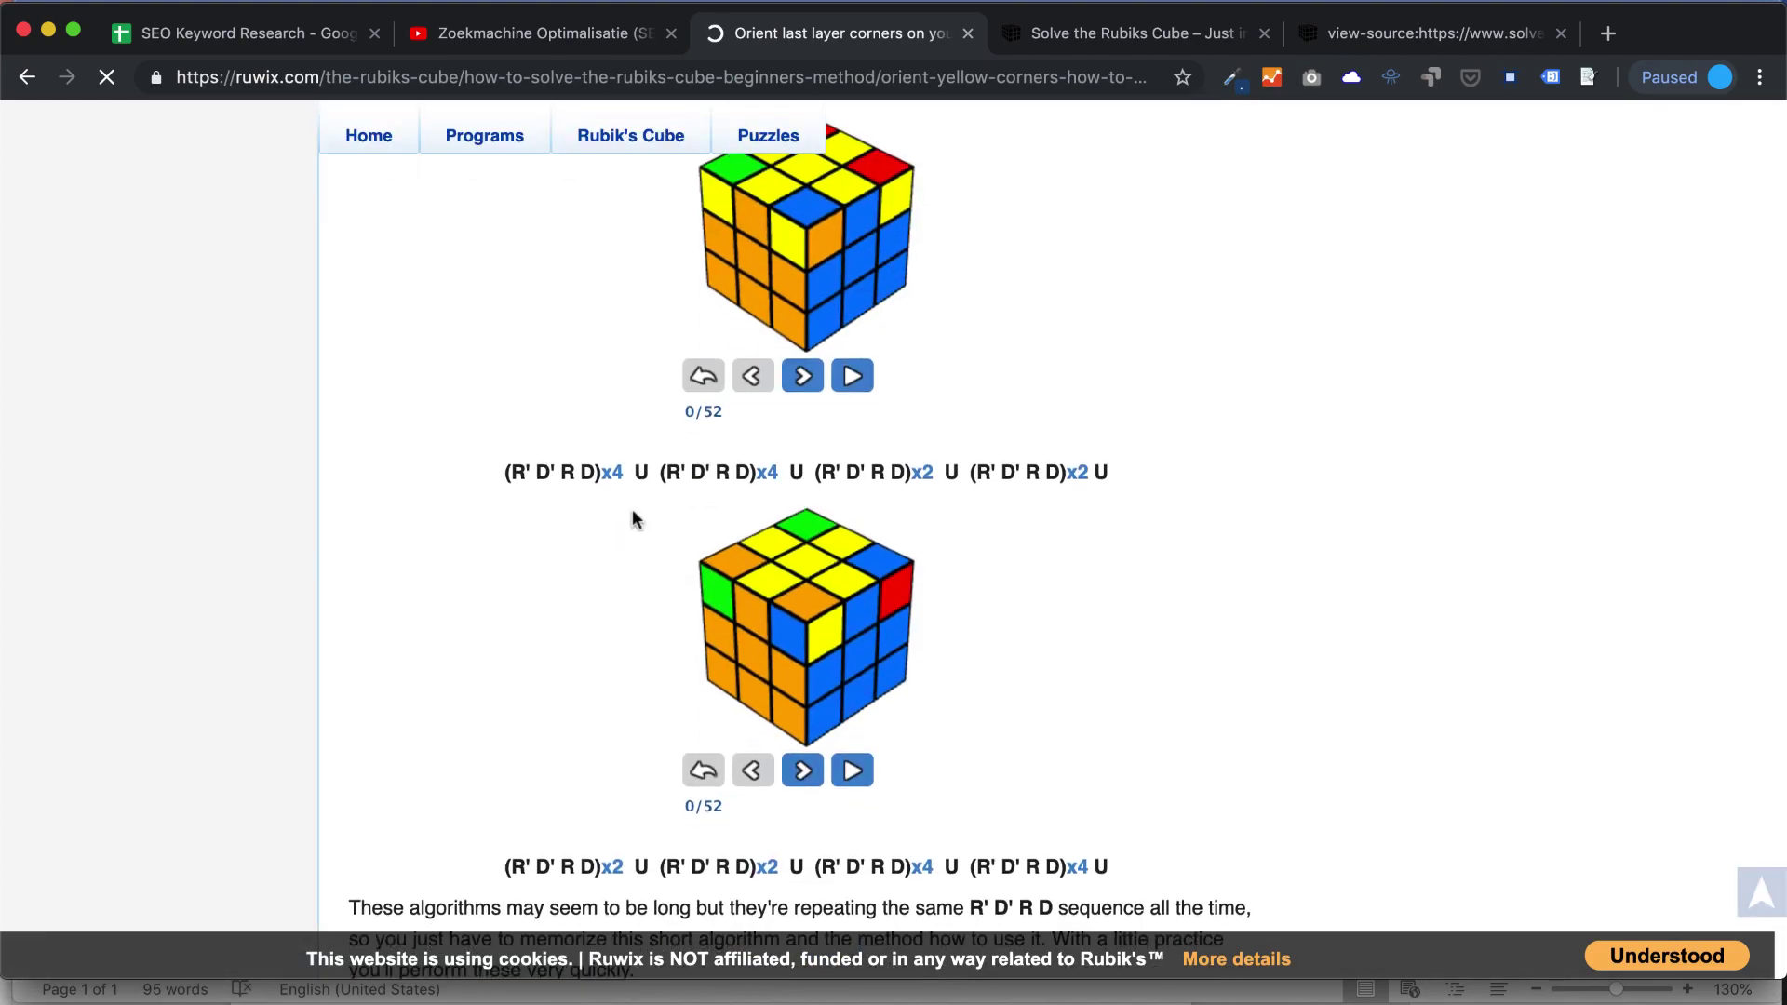
pyautogui.scroll(20, 633, 512)
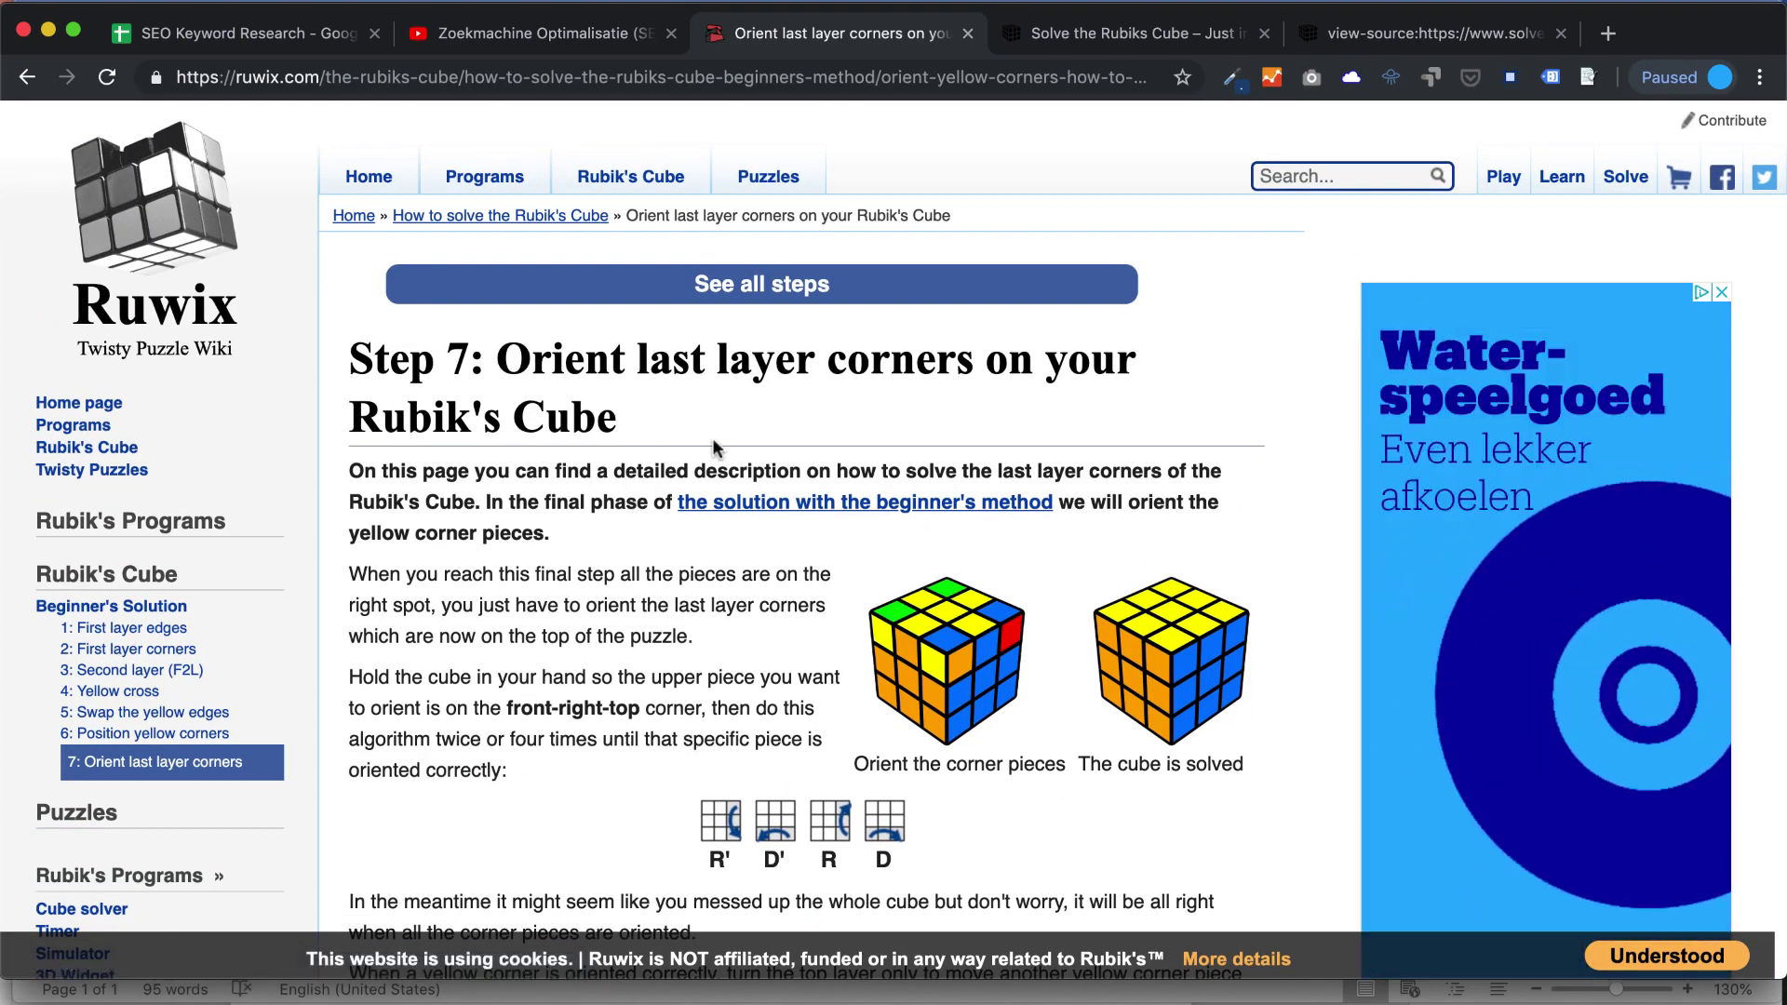
# Find "rubix cube" within the Ruwix page and check each match.
pyautogui.hotkey('ctrl', 'f')
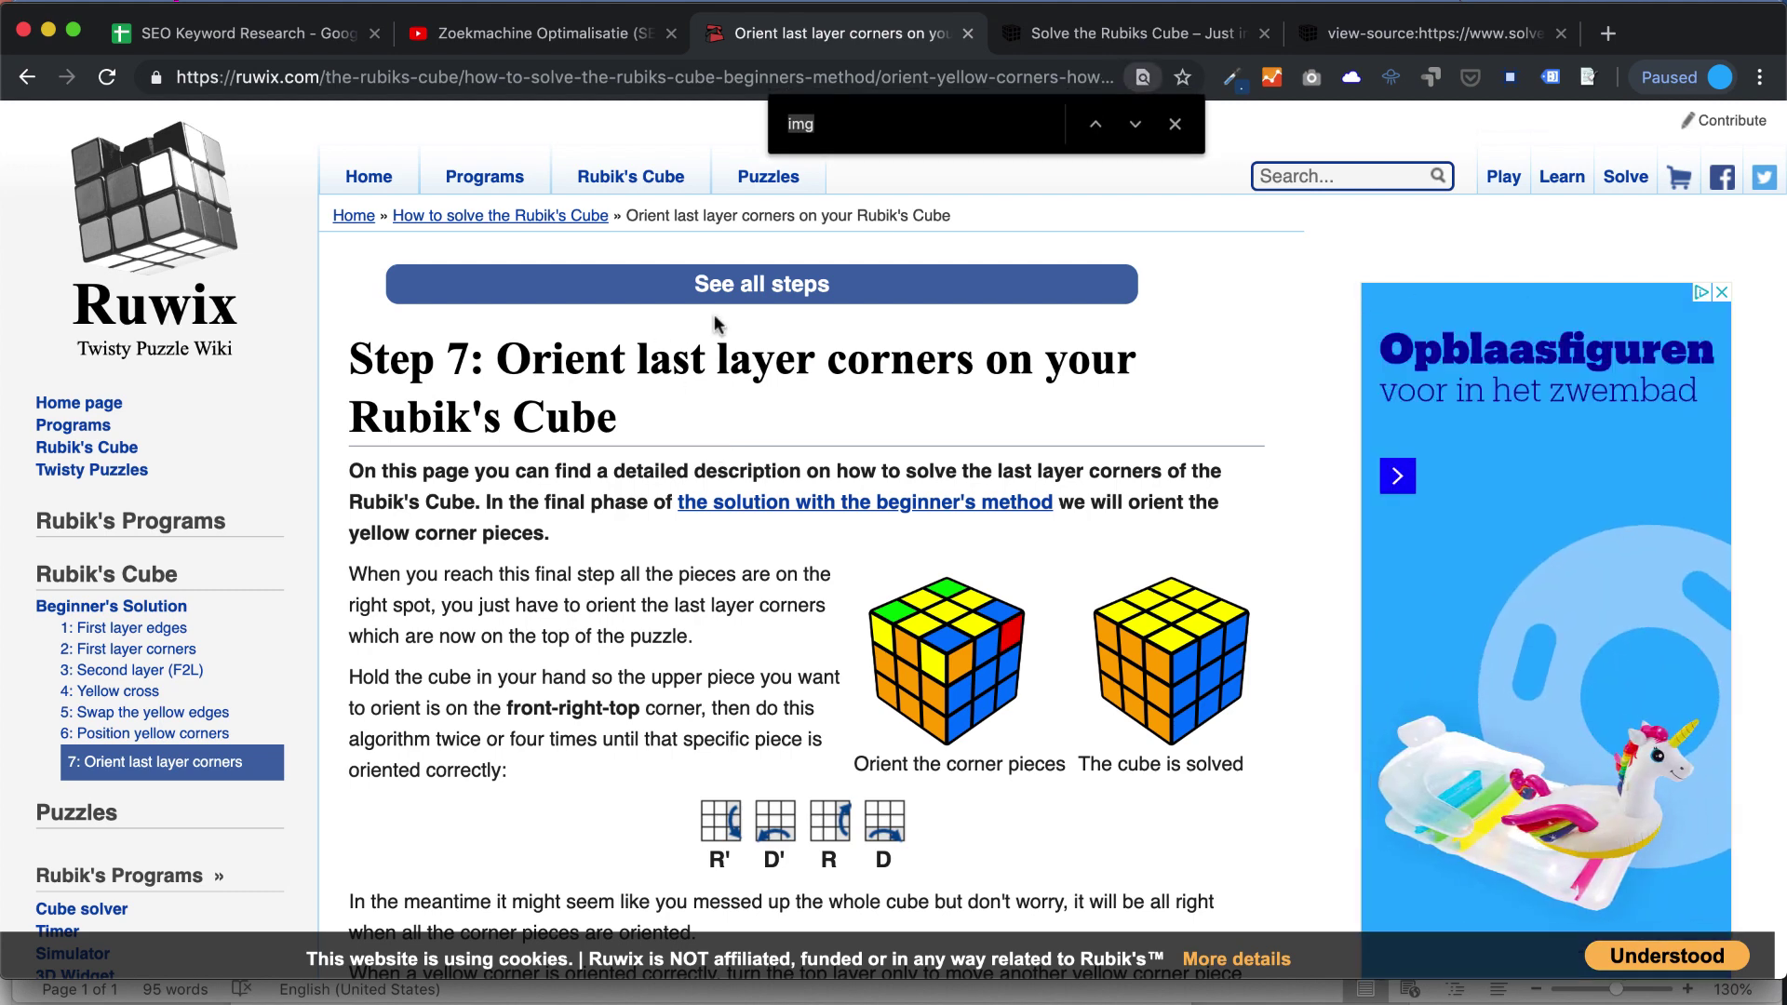
pyautogui.write('rub')
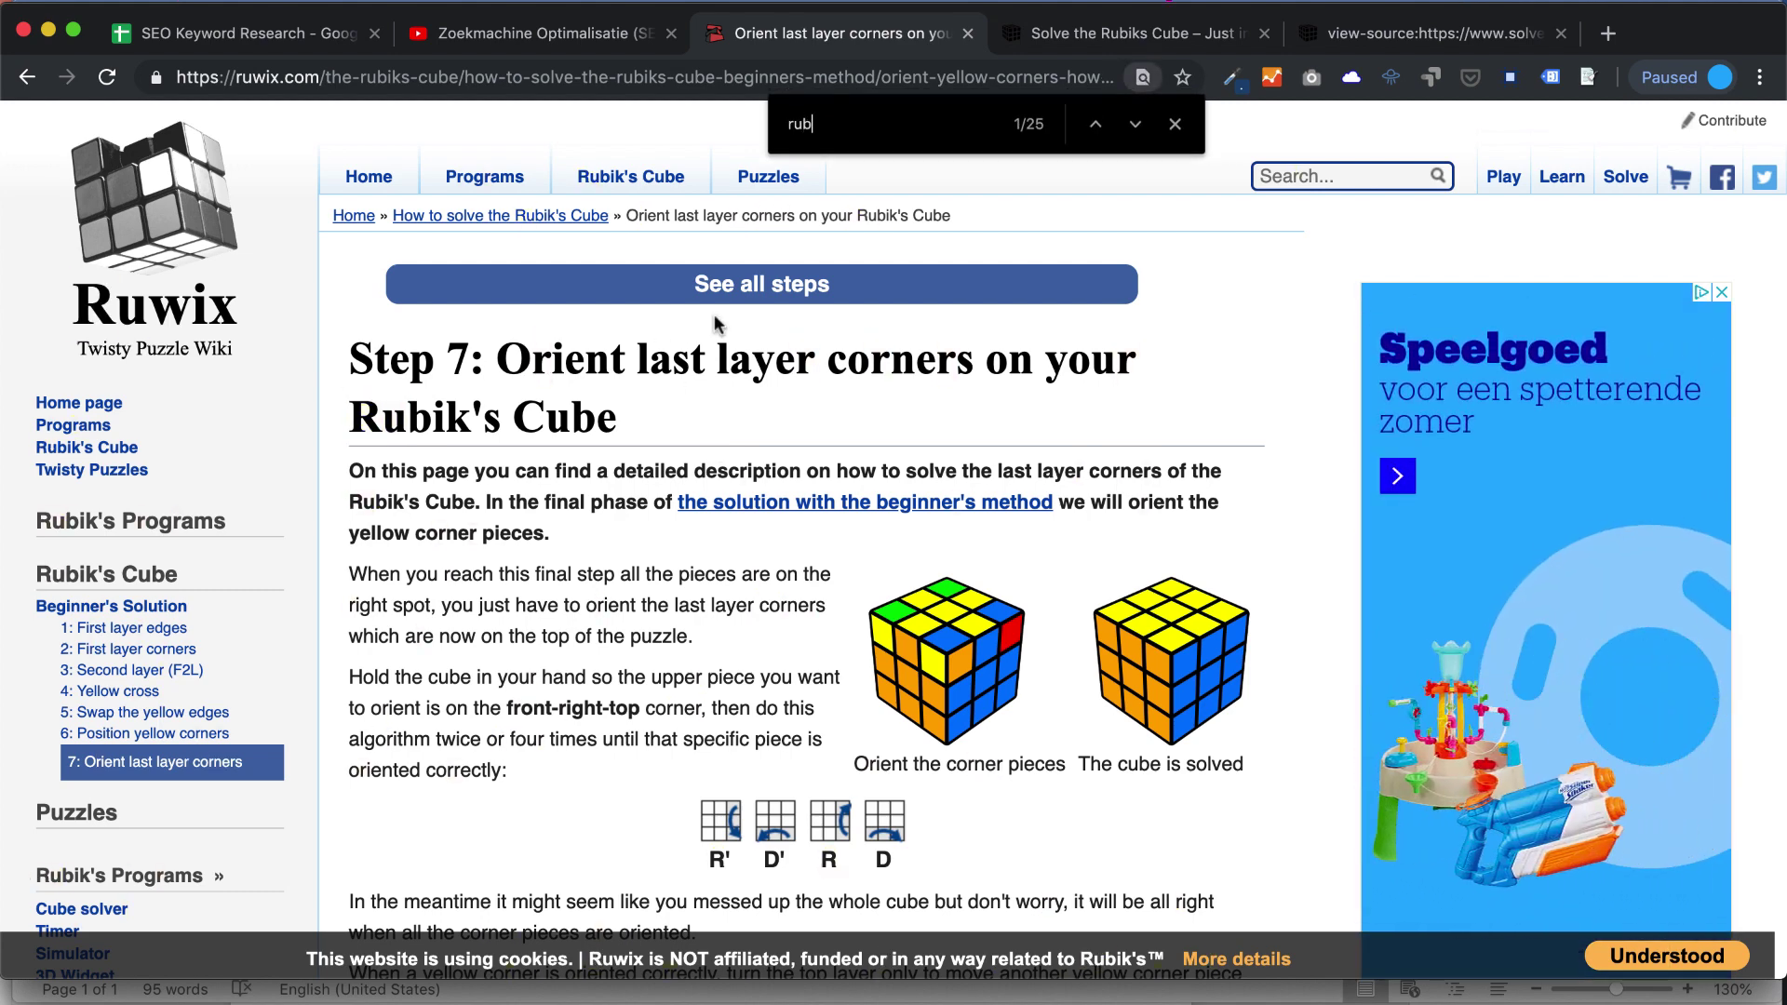
pyautogui.write('ix cube')
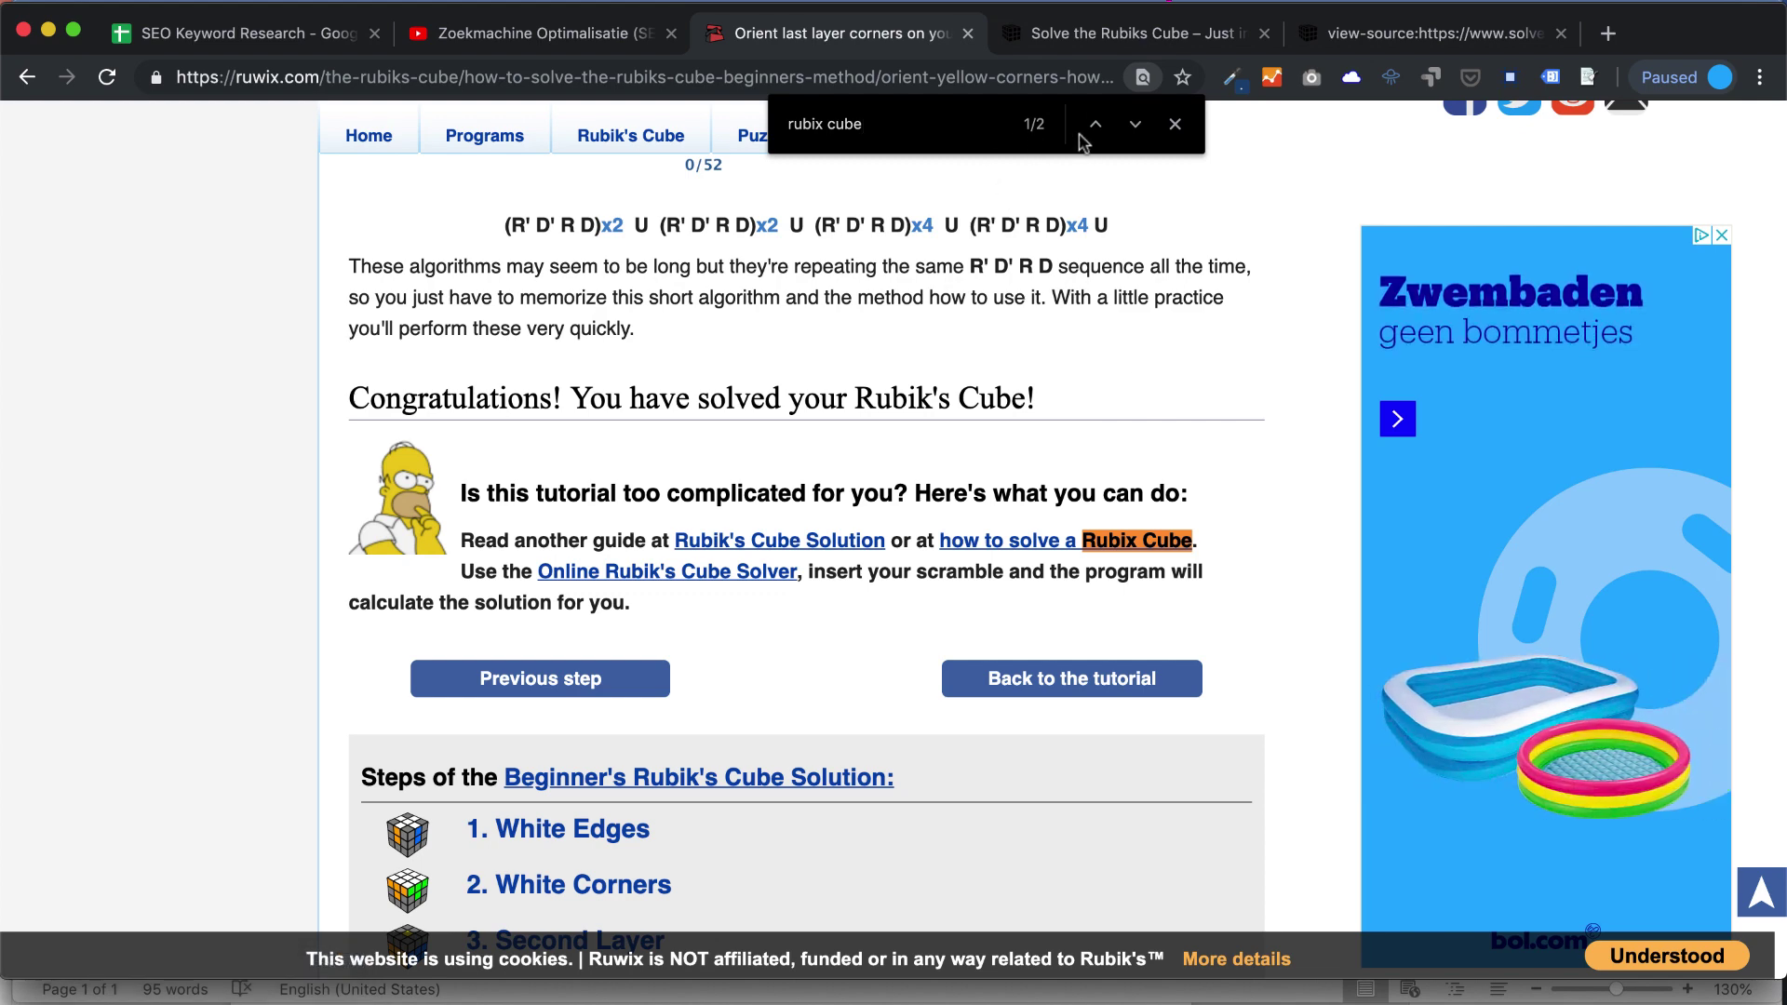
pyautogui.click(1136, 125)
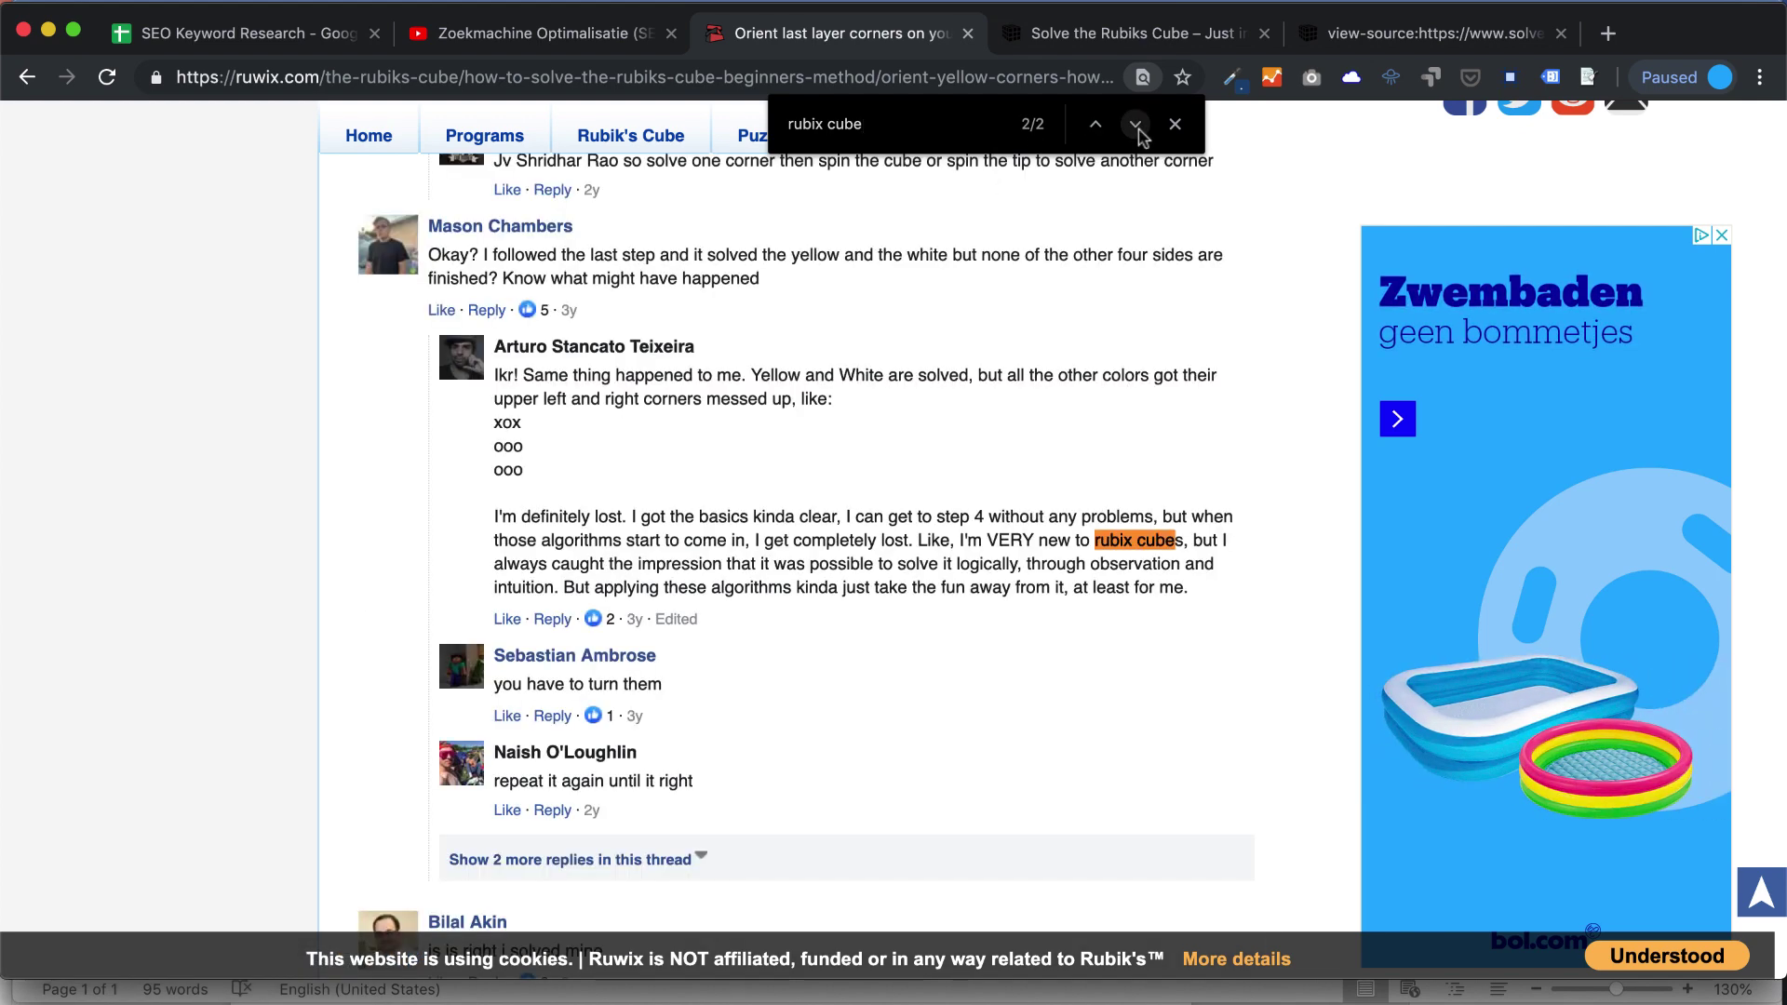
pyautogui.click(1096, 125)
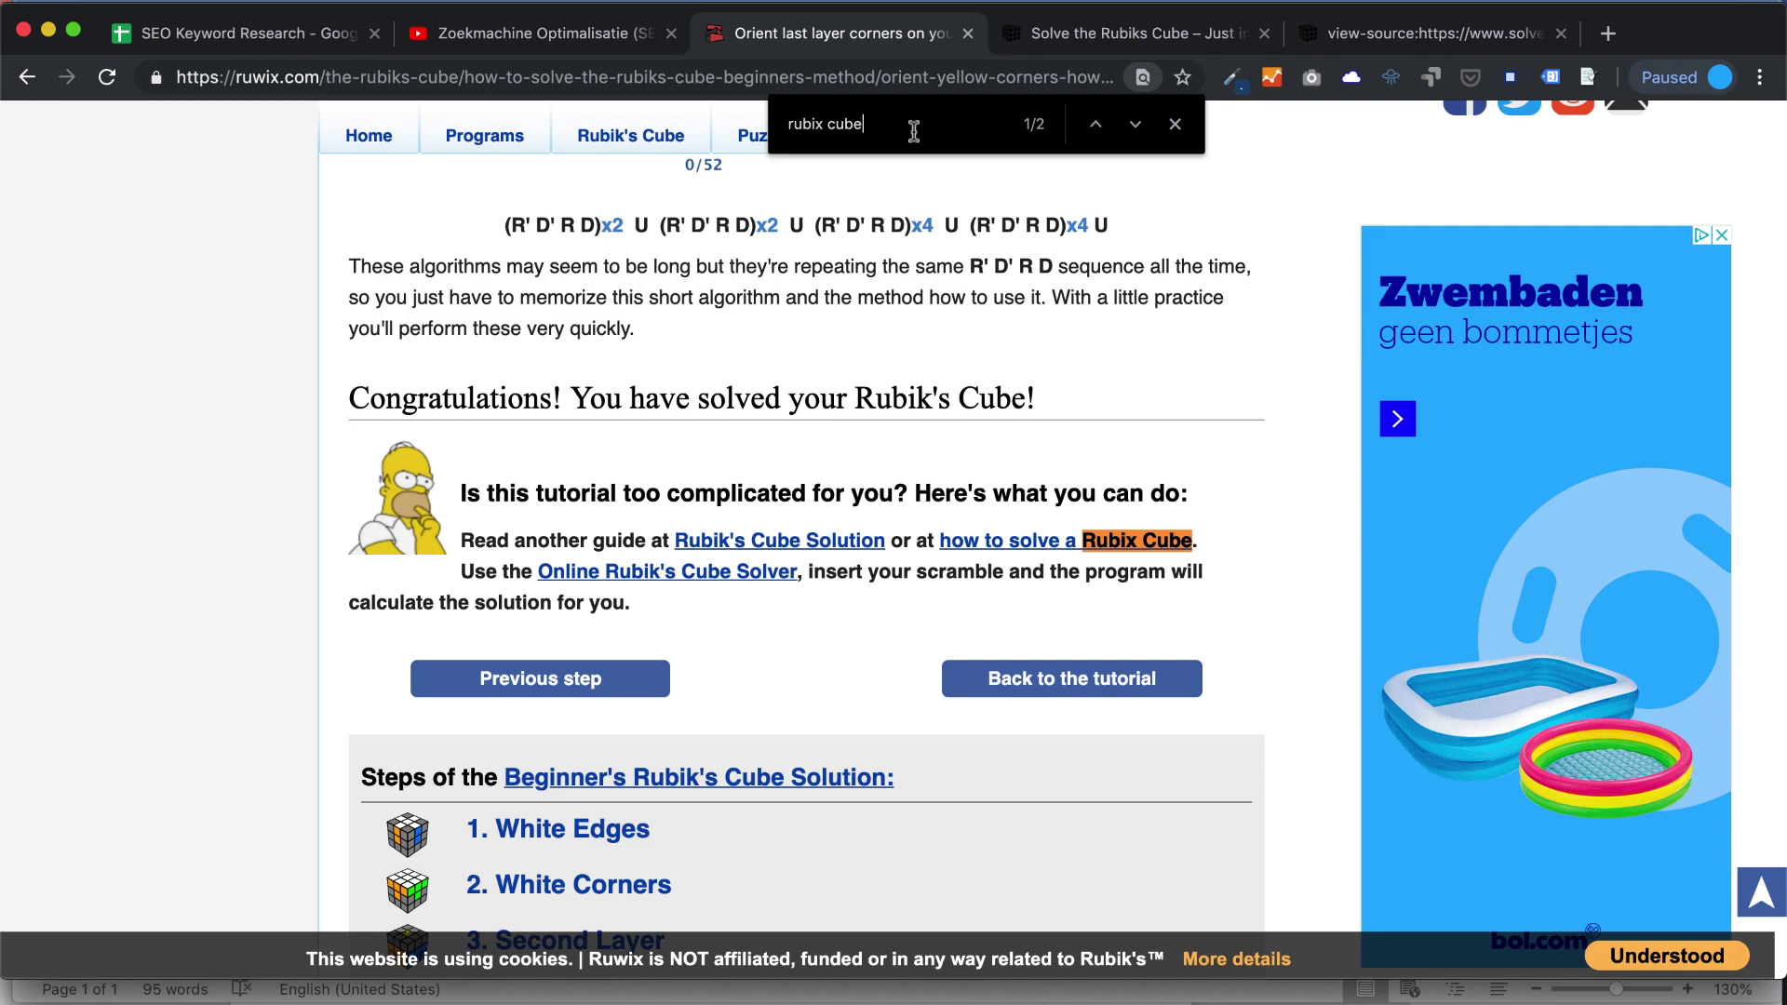
pyautogui.click(1175, 125)
# Copy all the text of the Ruwix page and paste it as Unformatted Text into the blank Microsoft Word document.
pyautogui.scroll(-15, 1218, 411)
pyautogui.scroll(-5, 1218, 413)
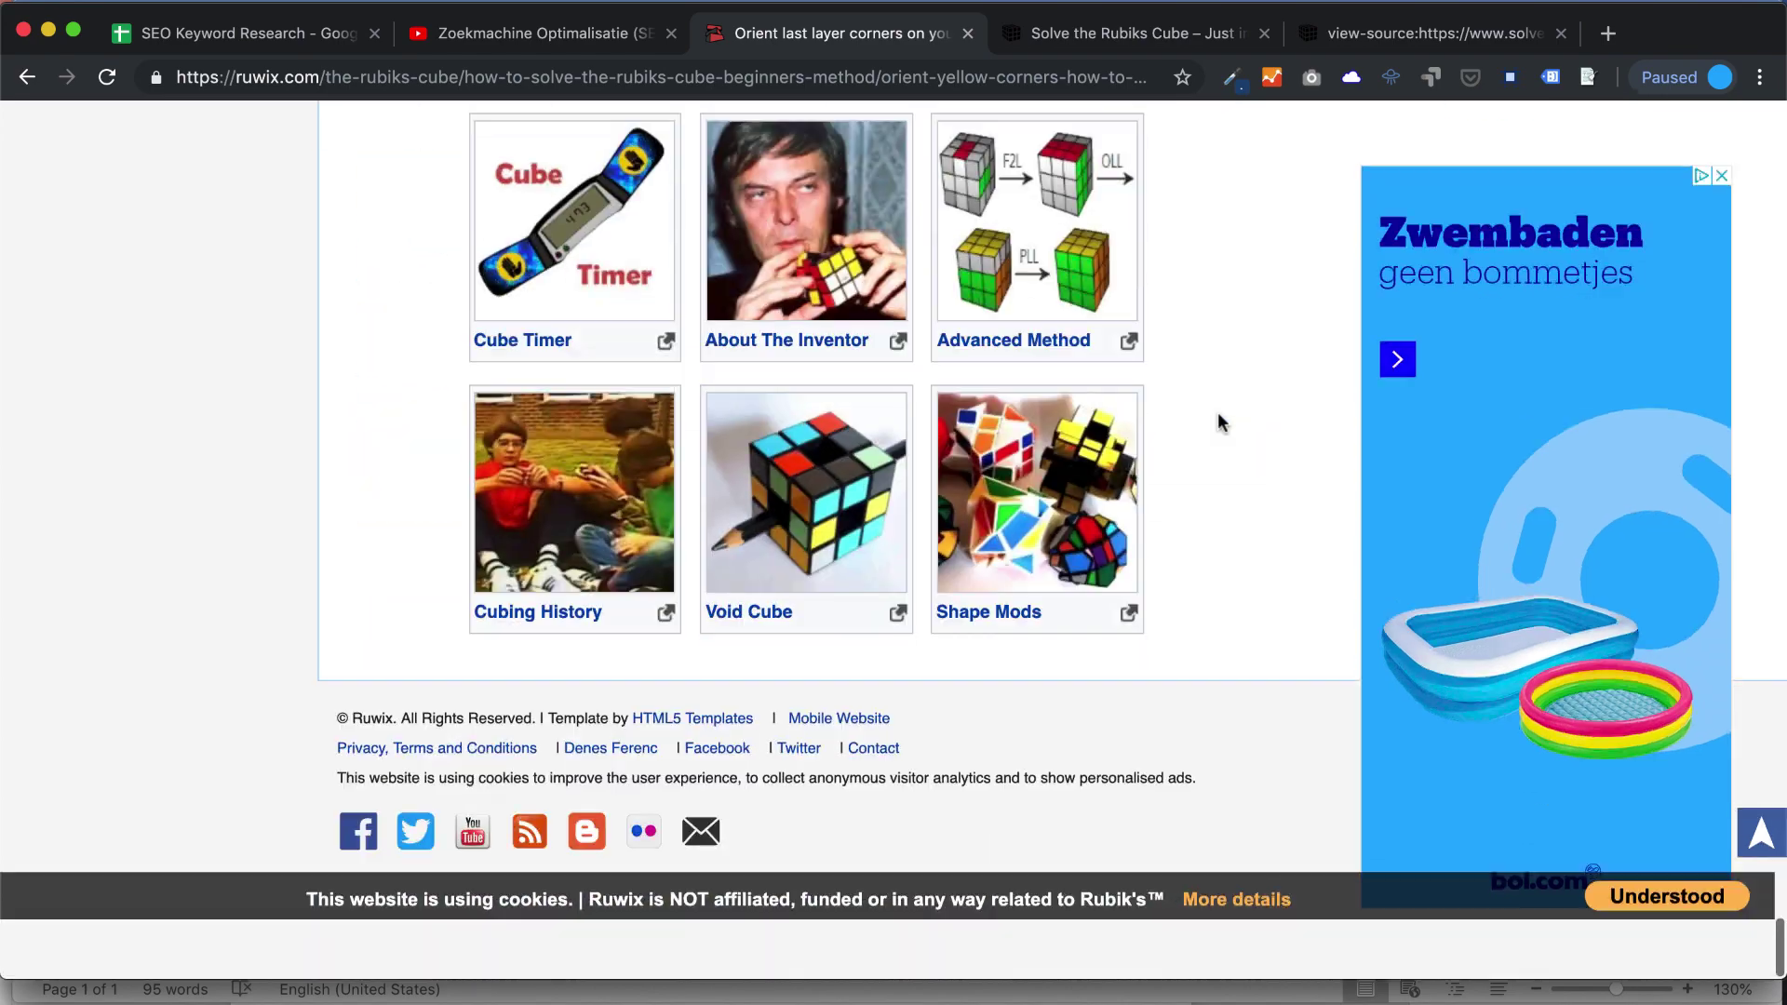
pyautogui.scroll(20, 1217, 413)
pyautogui.scroll(10, 1218, 414)
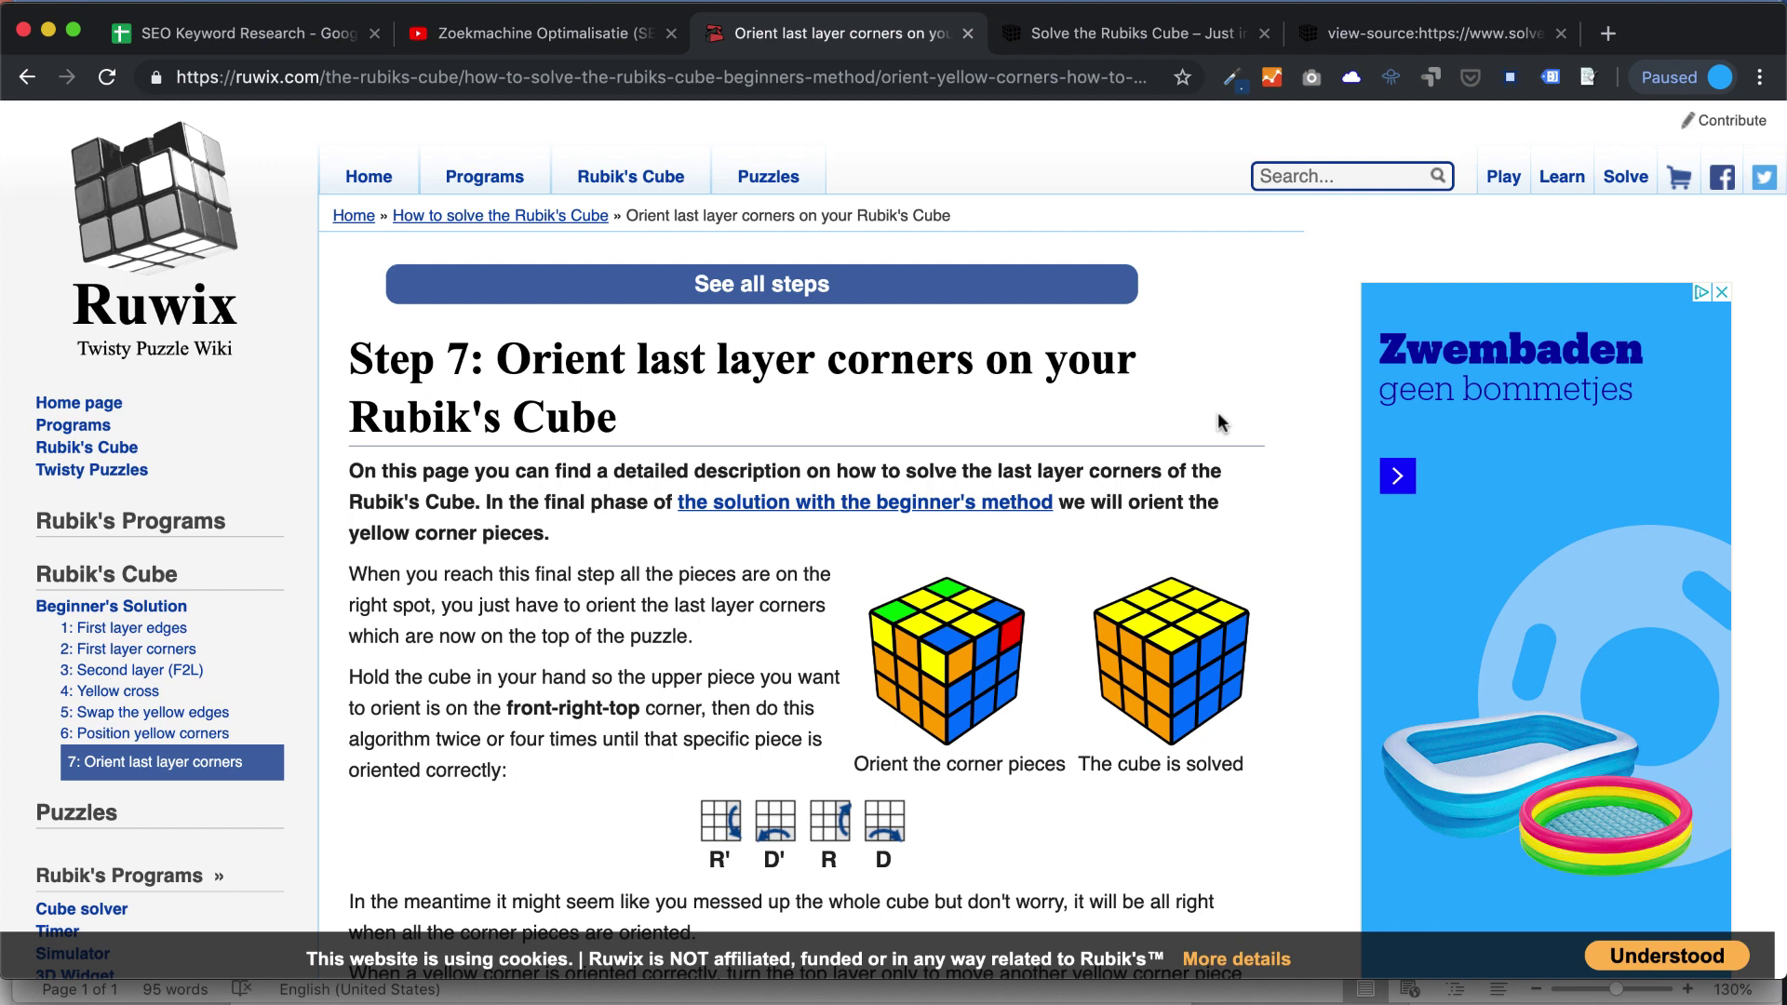
pyautogui.press('super+a')
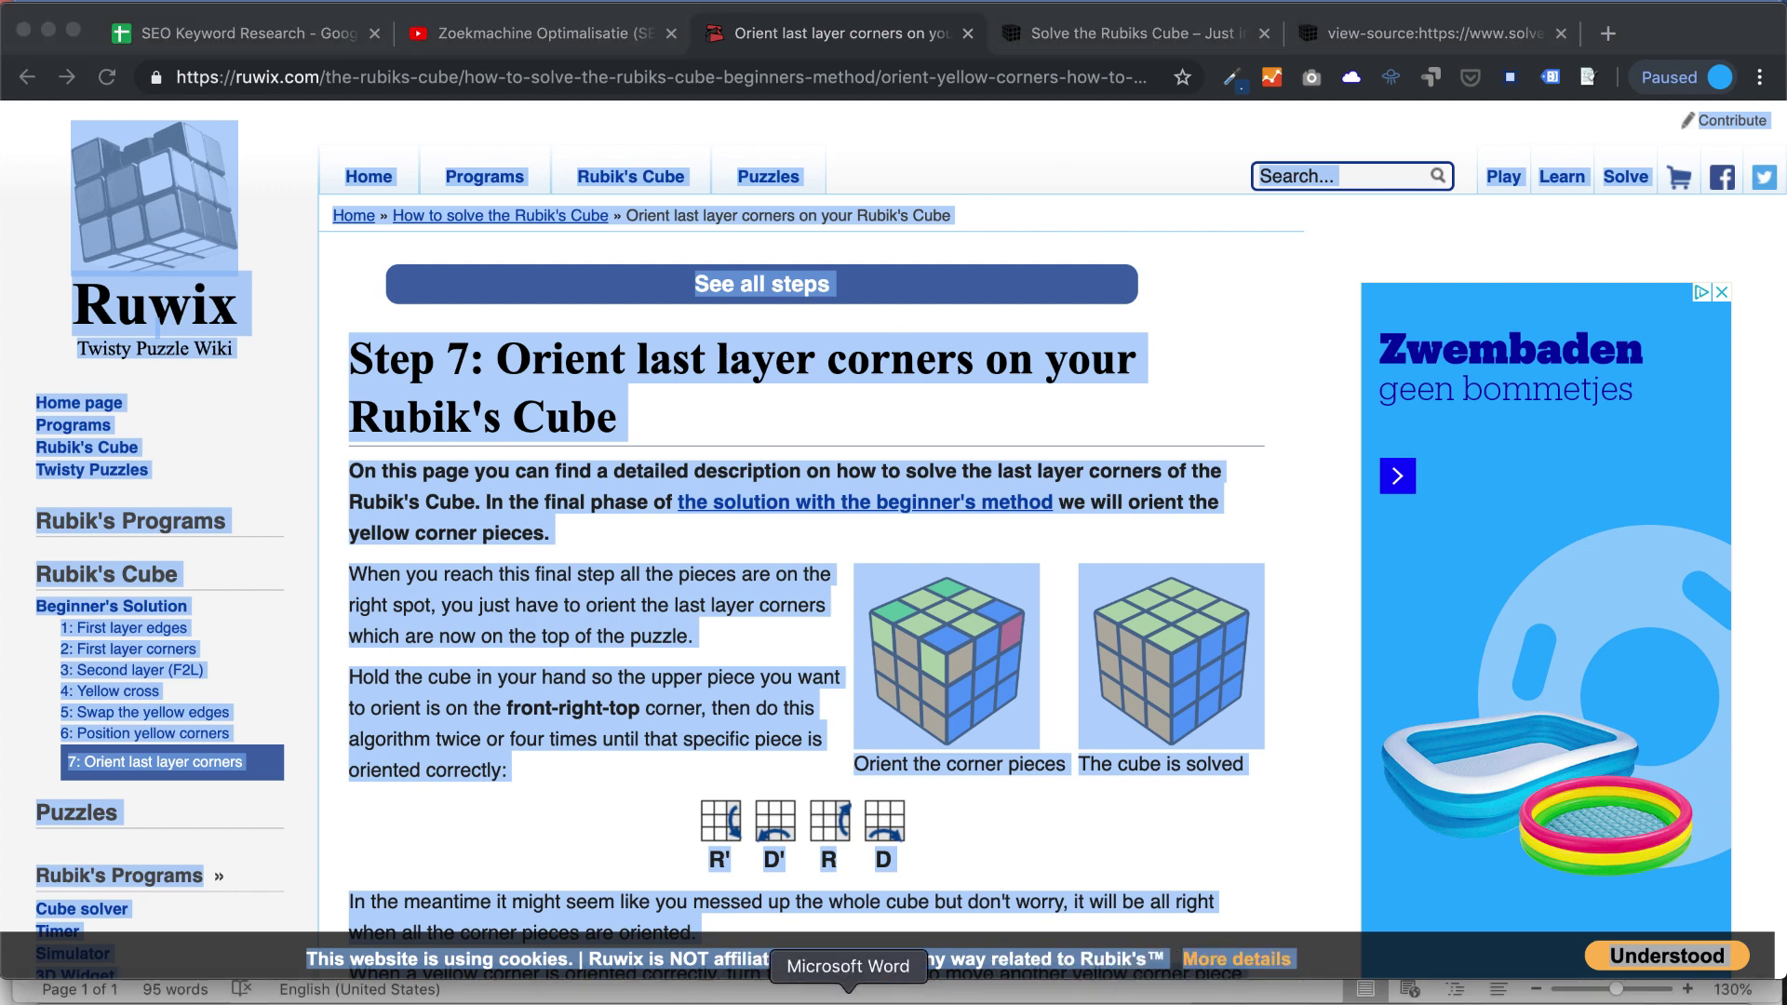
pyautogui.click(853, 993)
pyautogui.rightClick(538, 296)
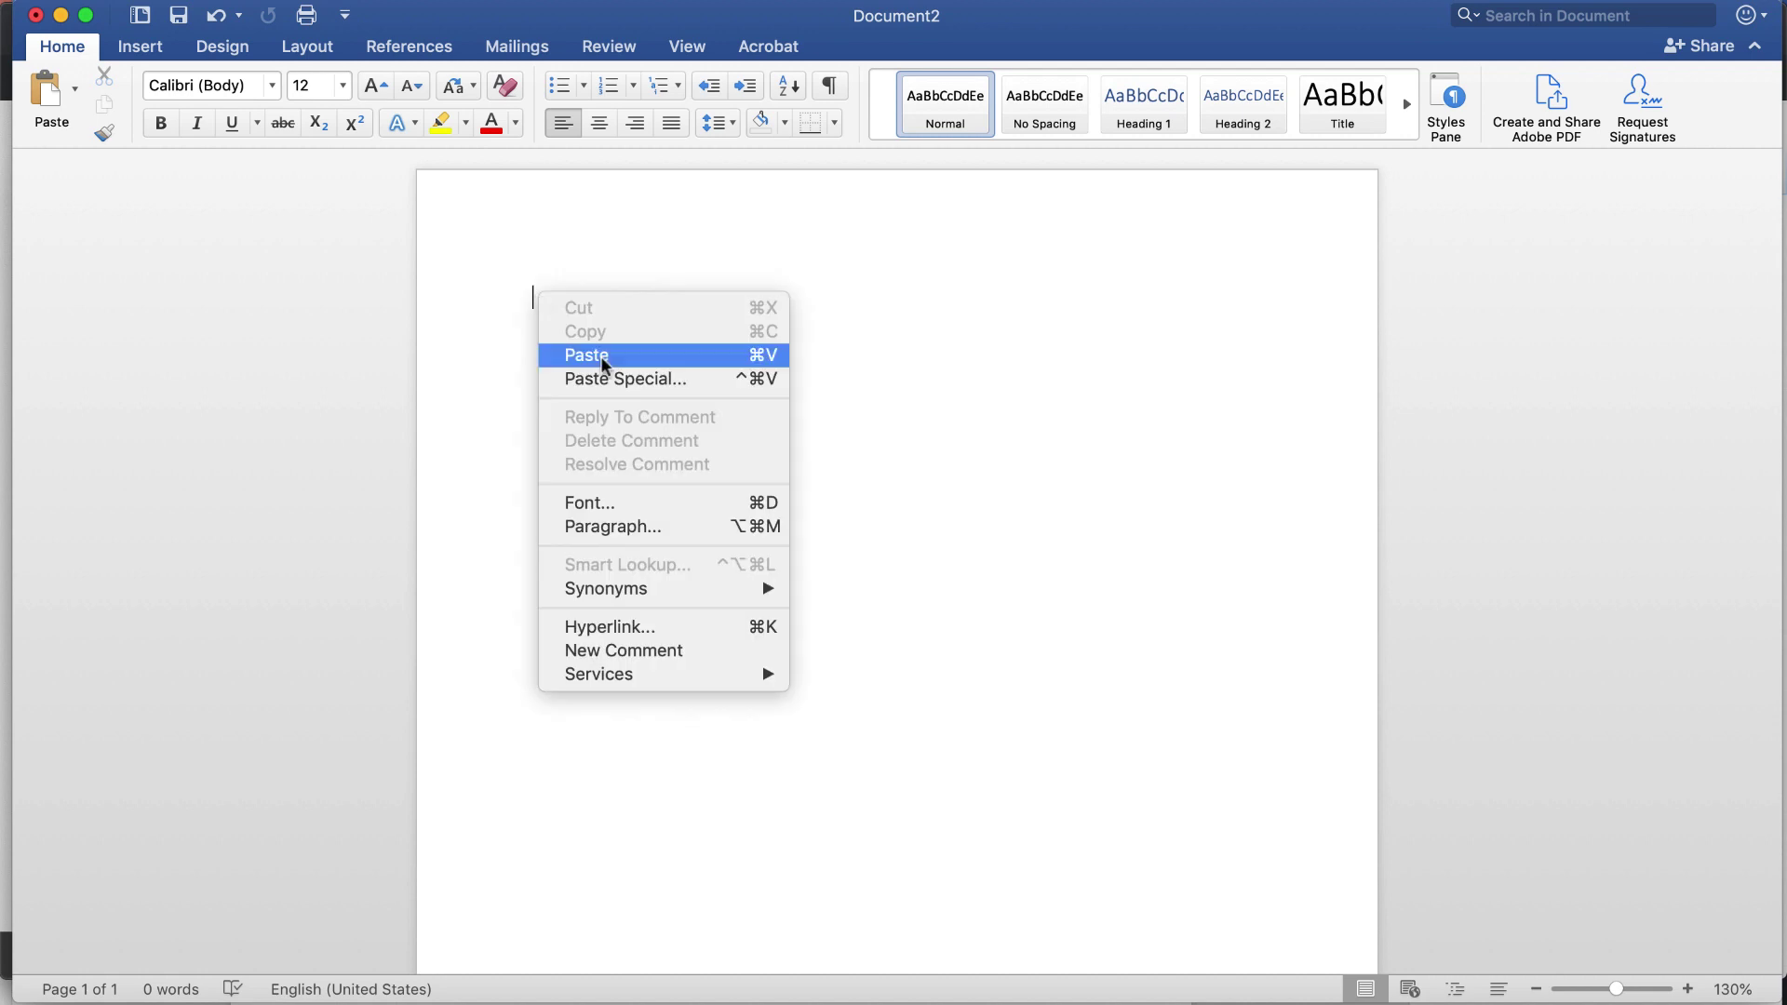
pyautogui.click(606, 380)
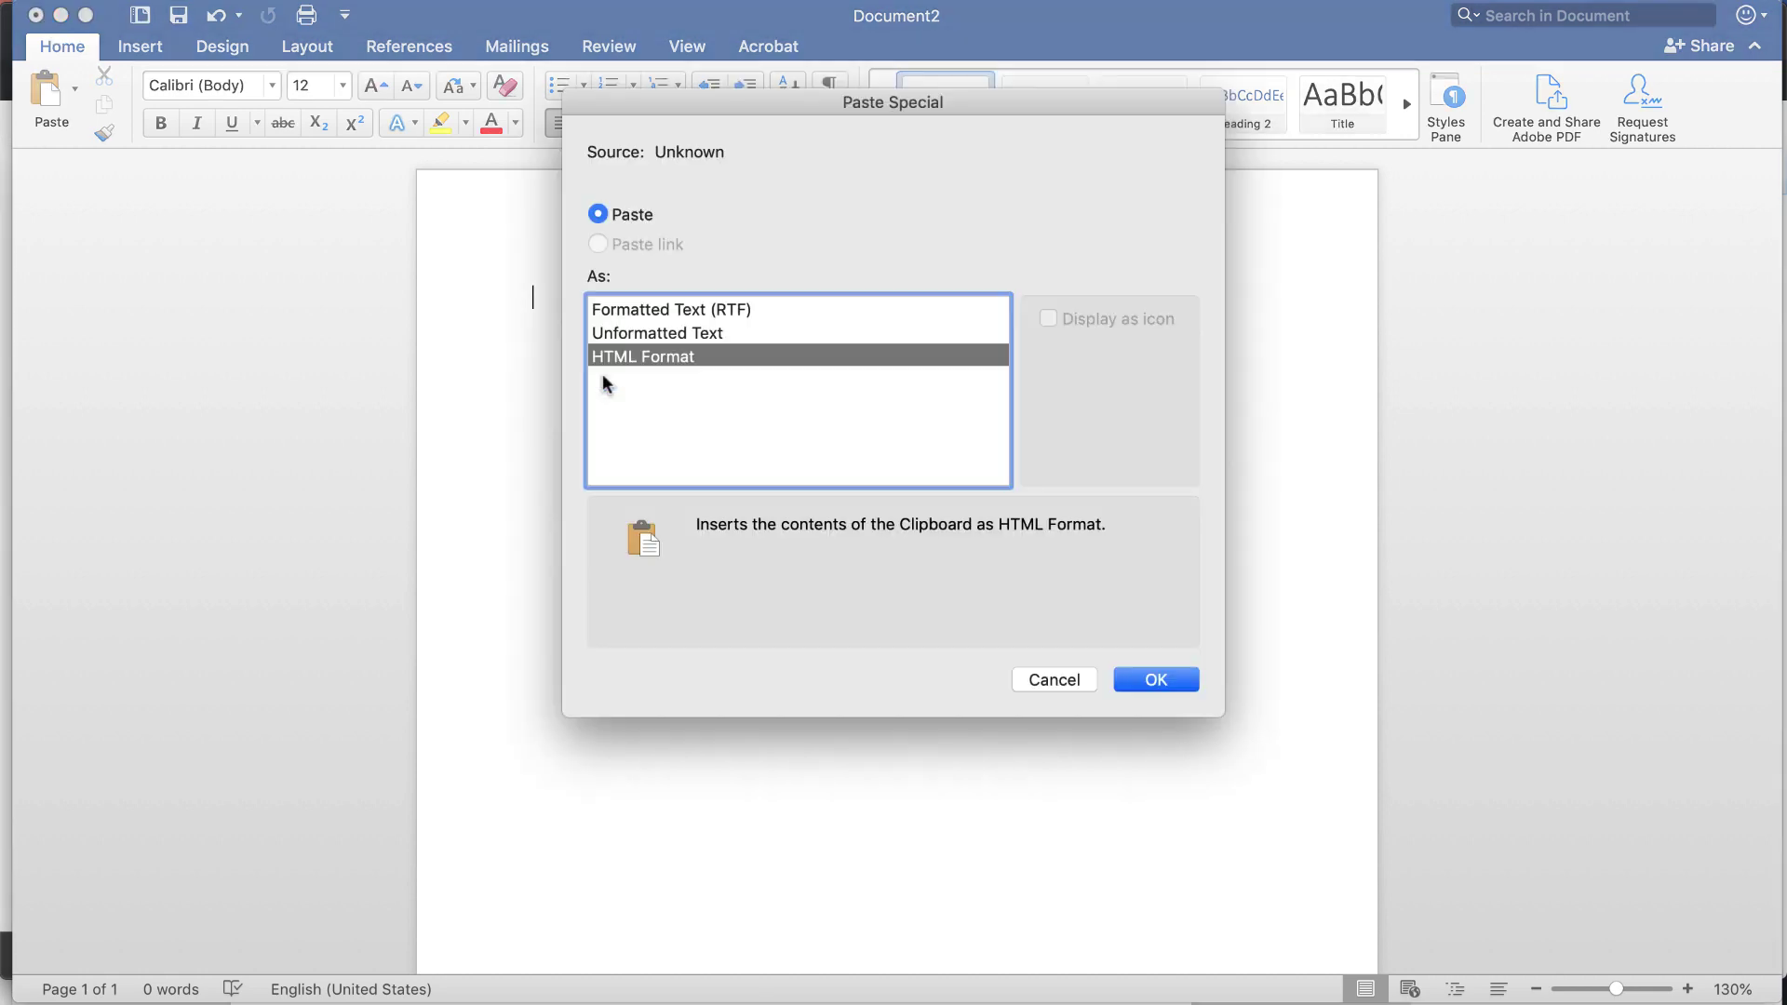
pyautogui.click(686, 335)
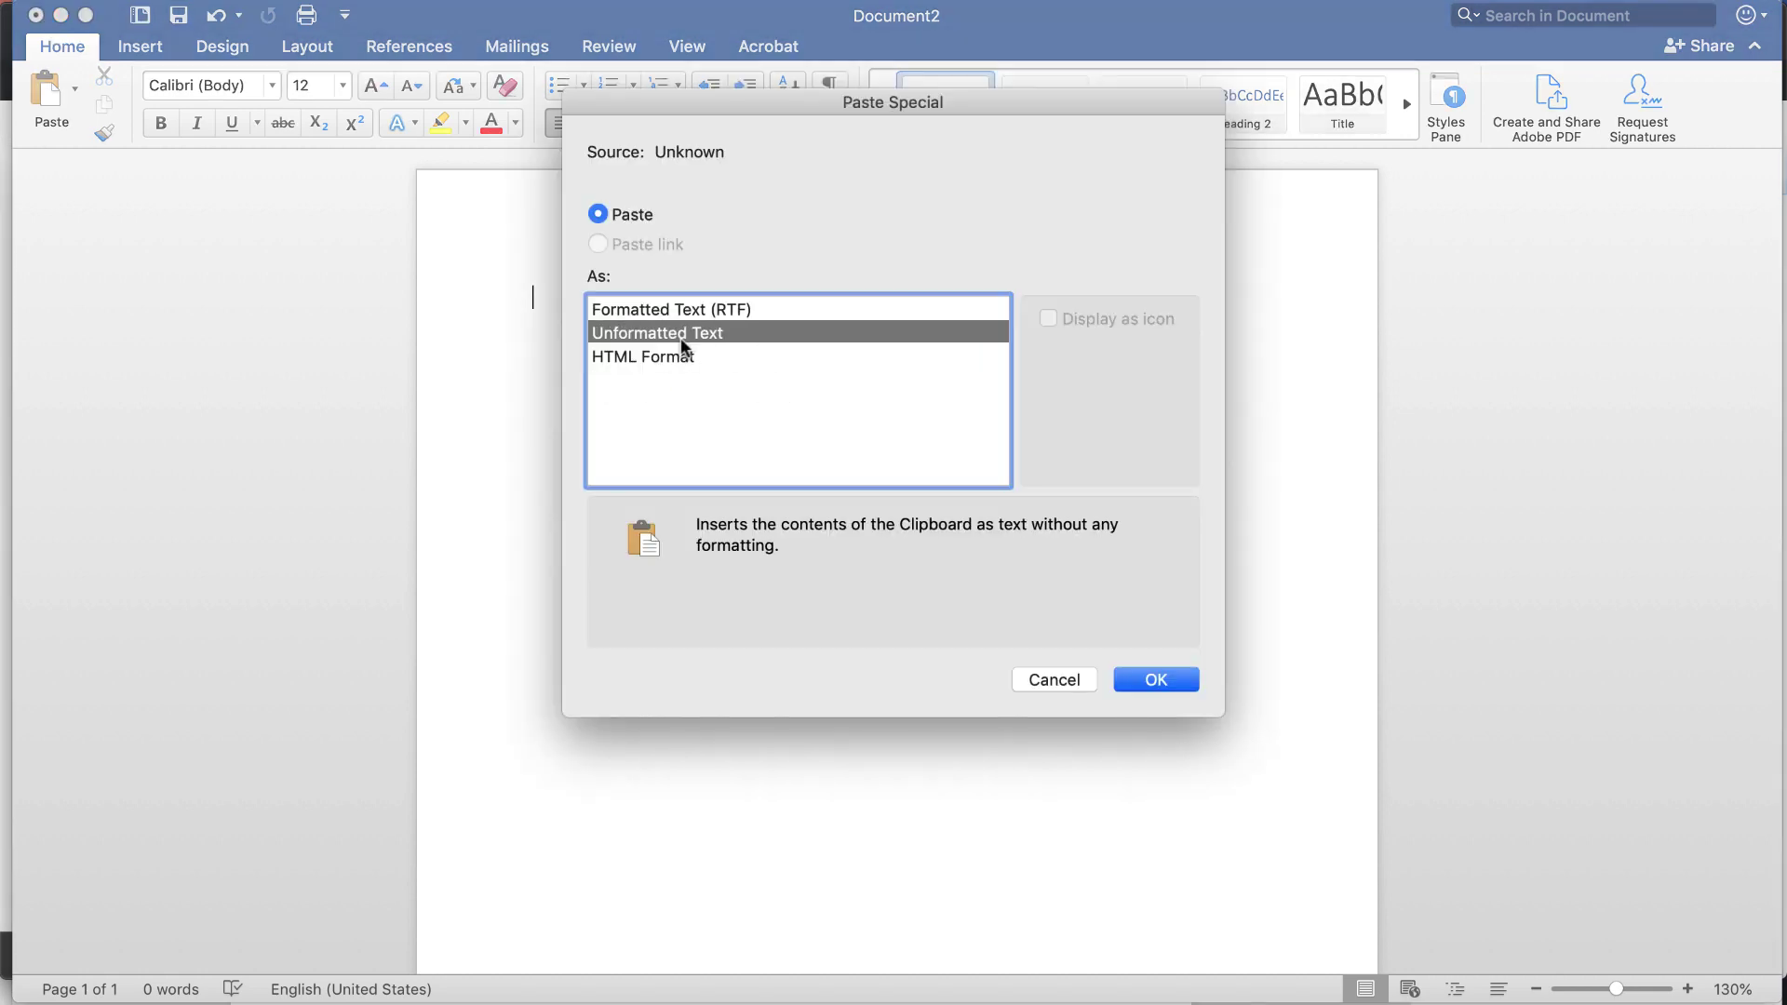
pyautogui.click(1189, 686)
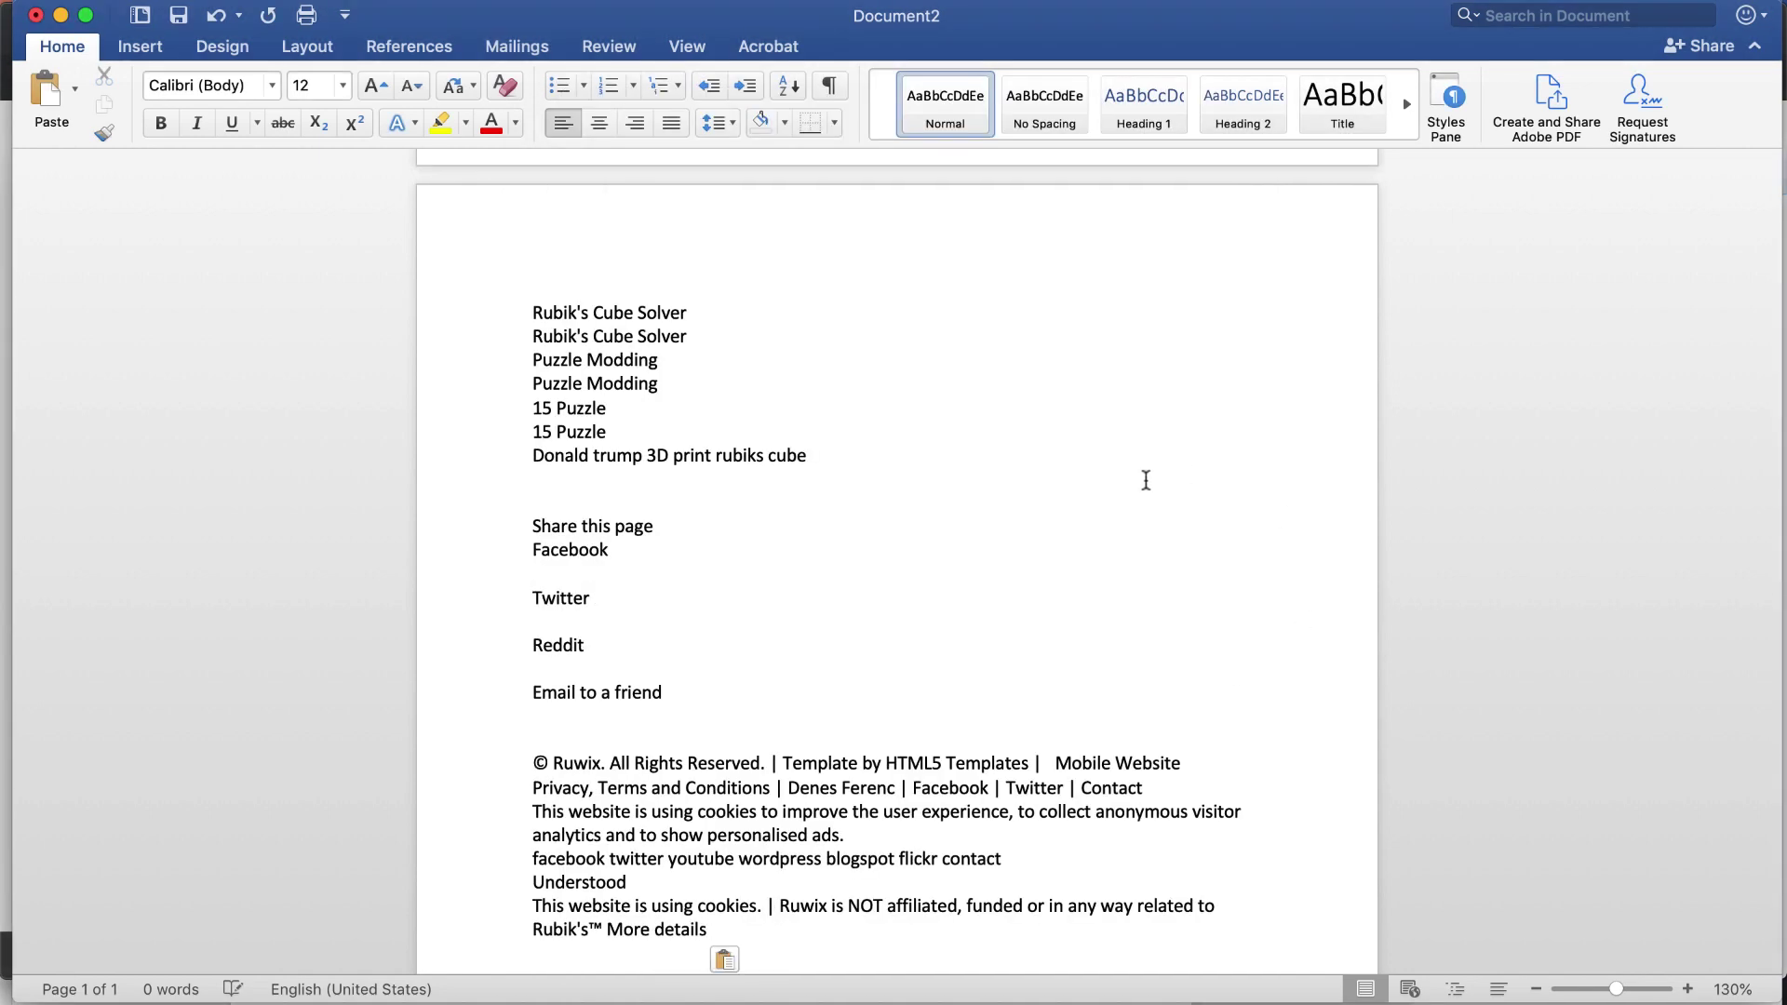
# Check the pasted page's word count statistics, with footnotes and endnotes included.
pyautogui.scroll(-6, 1146, 481)
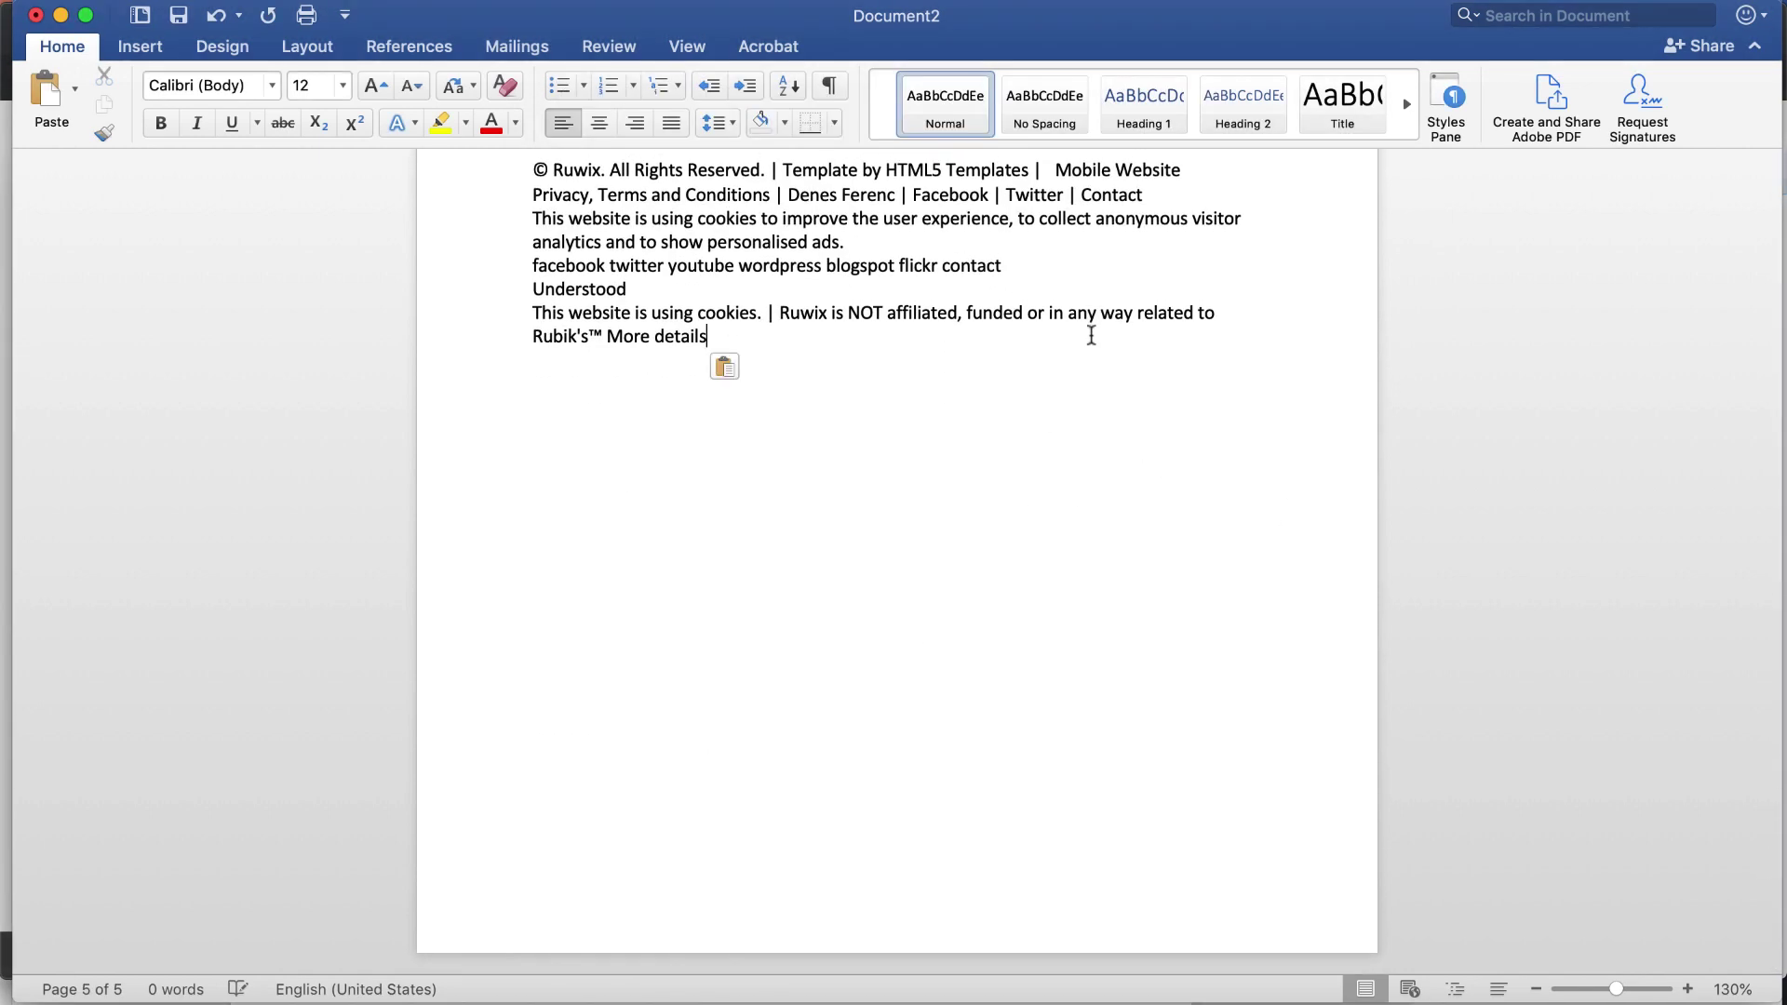
pyautogui.press('super+Home')
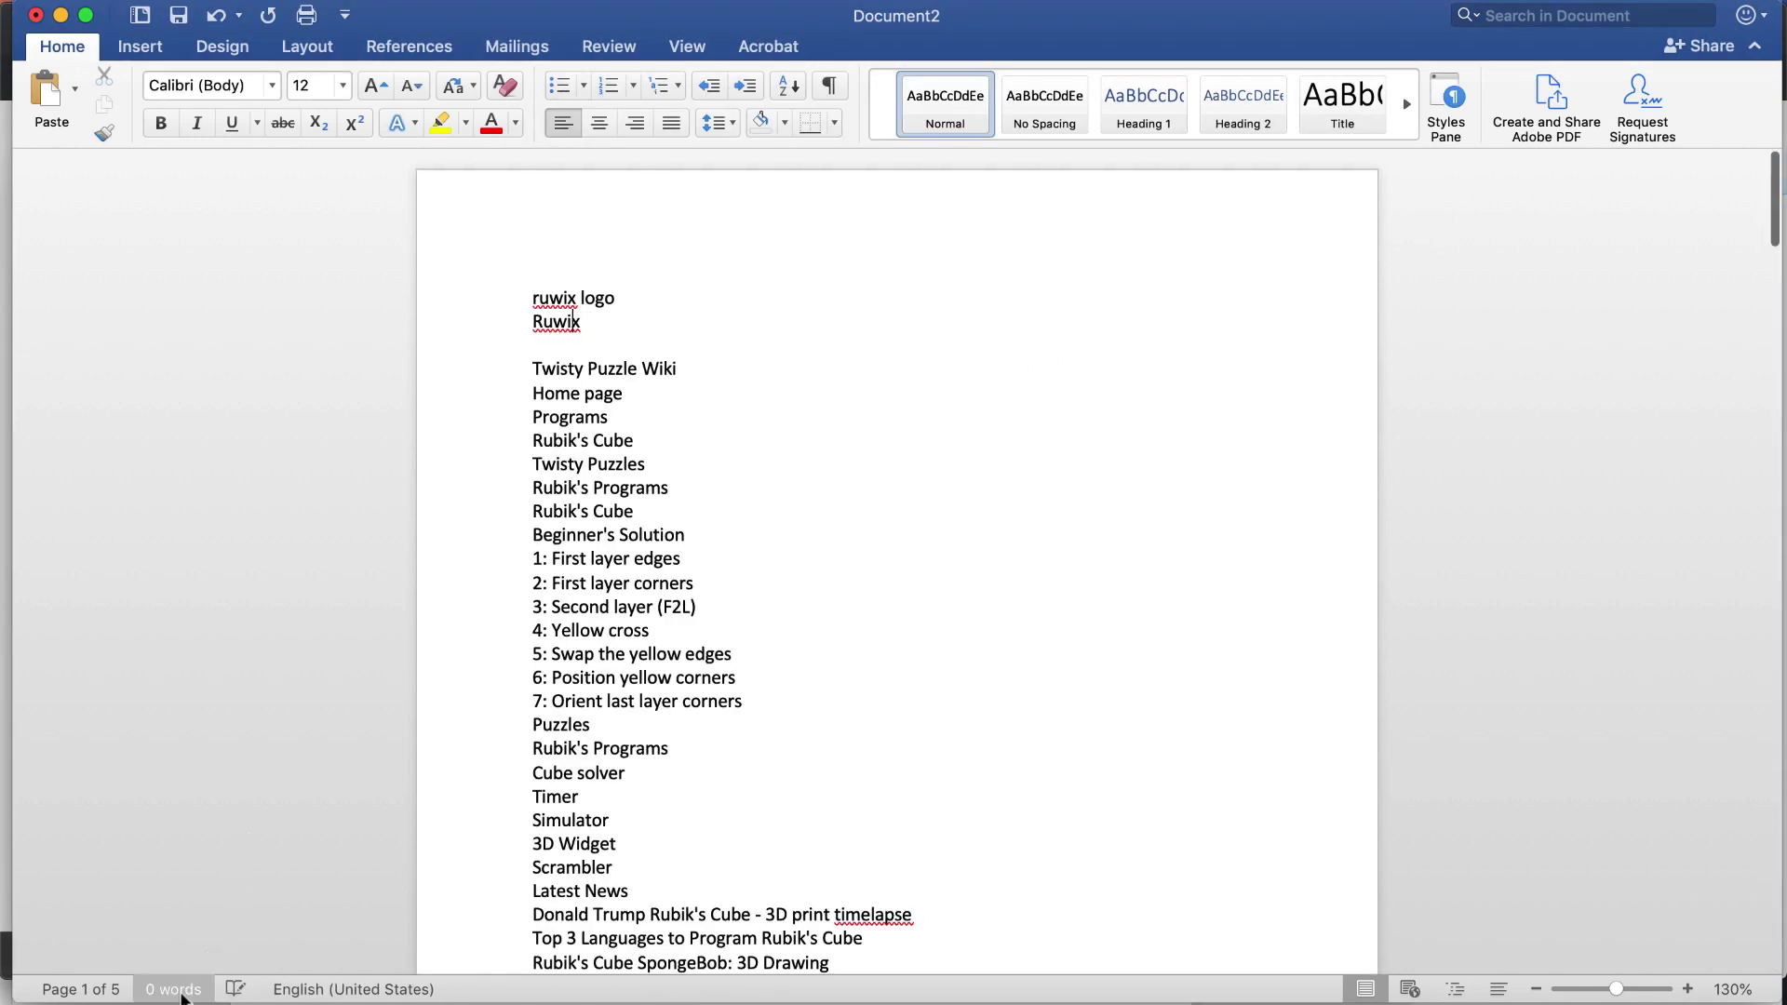
pyautogui.click(177, 989)
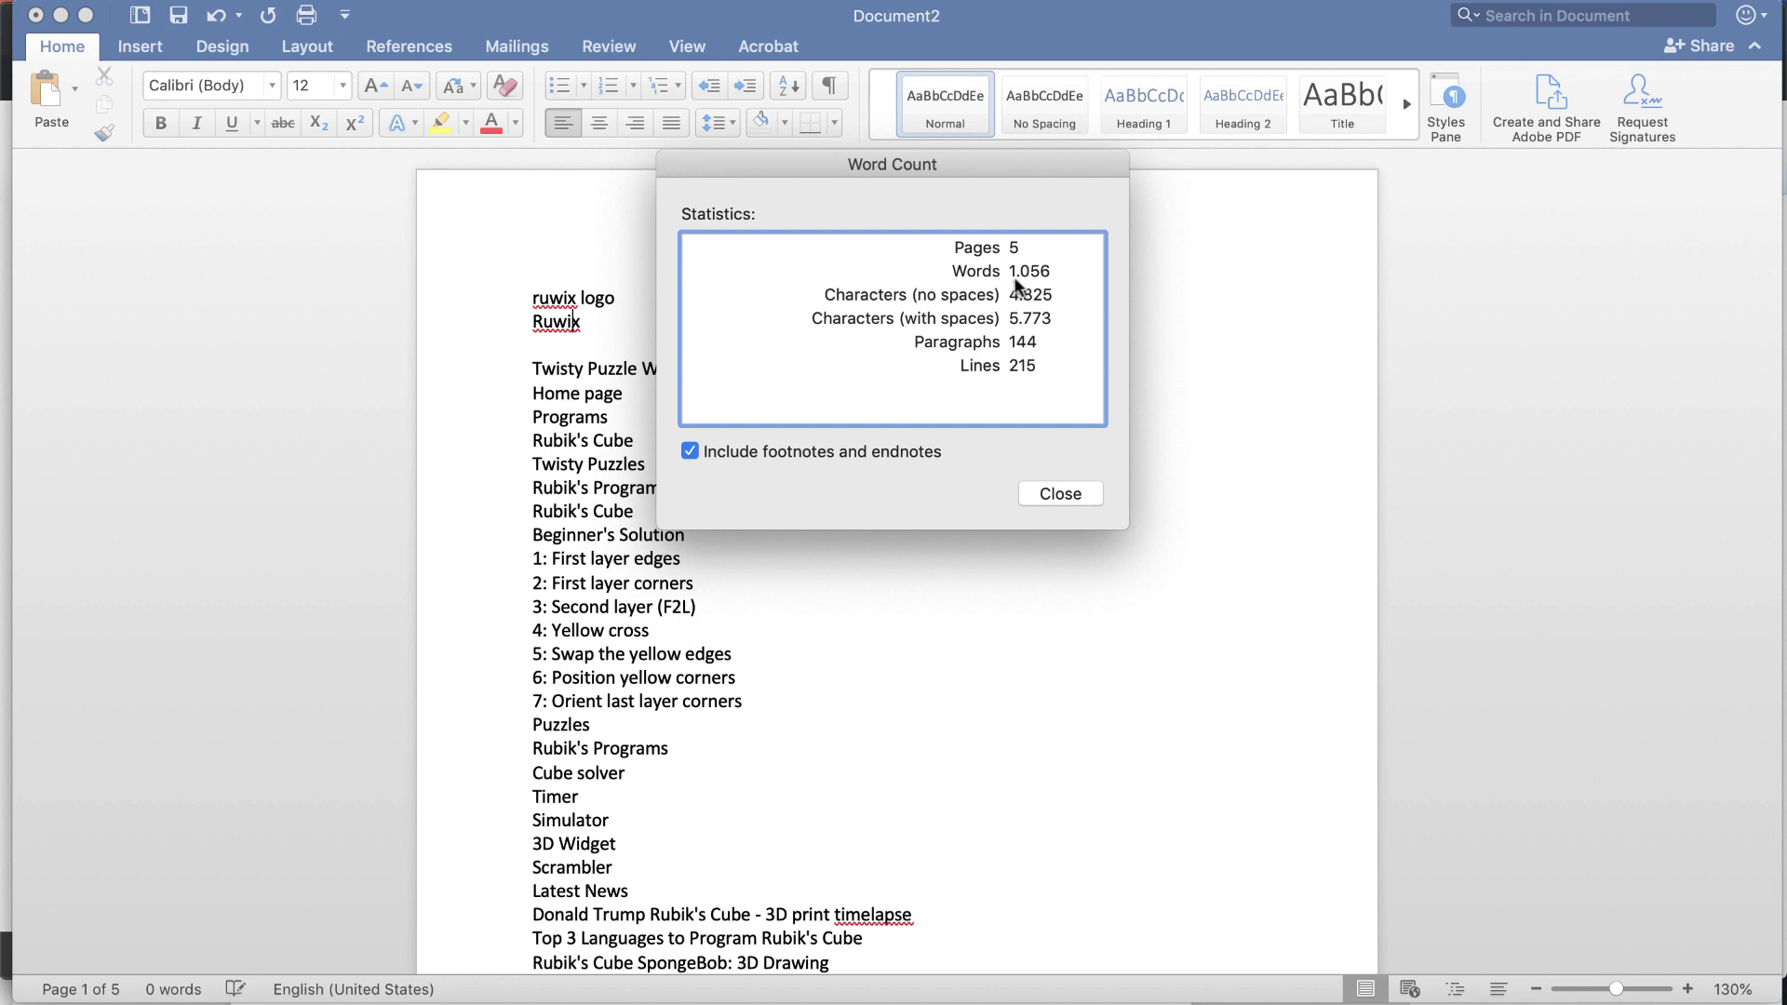
pyautogui.click(1070, 494)
# Return to the spreadsheet and enter the word total 1056 in K6 and the keyword count 2 in L6.
pyautogui.click(248, 988)
pyautogui.click(231, 36)
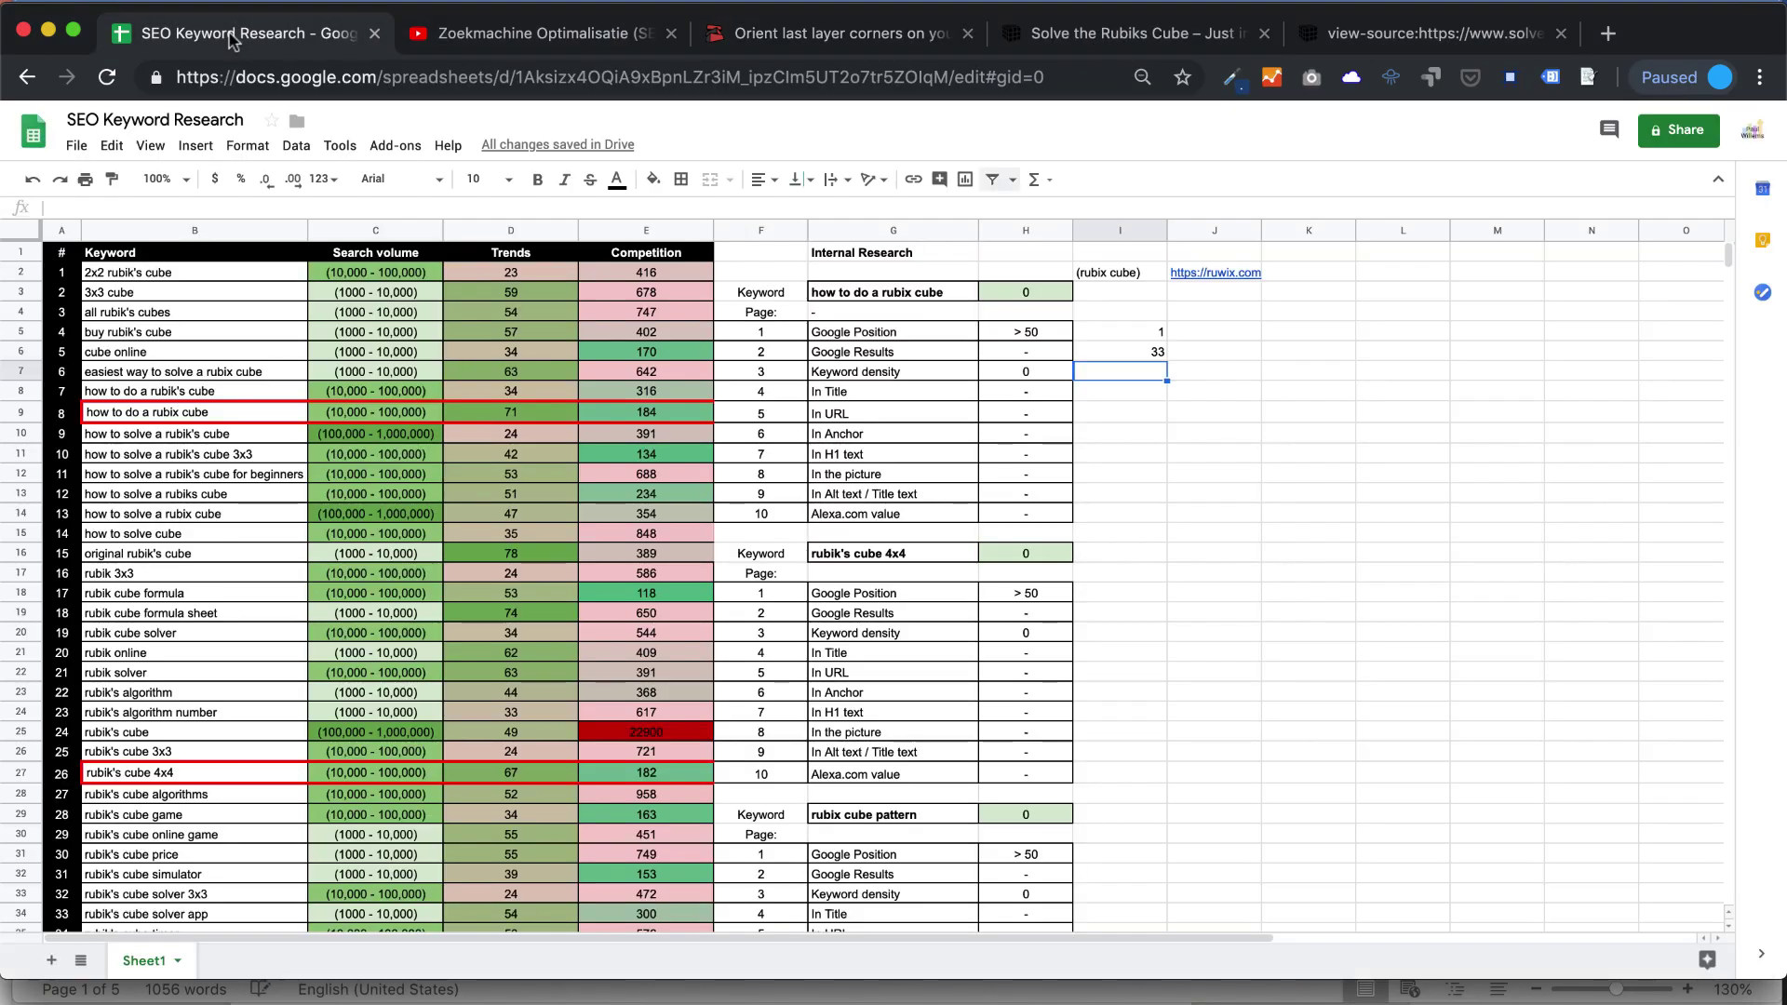
pyautogui.click(1305, 350)
pyautogui.write('10')
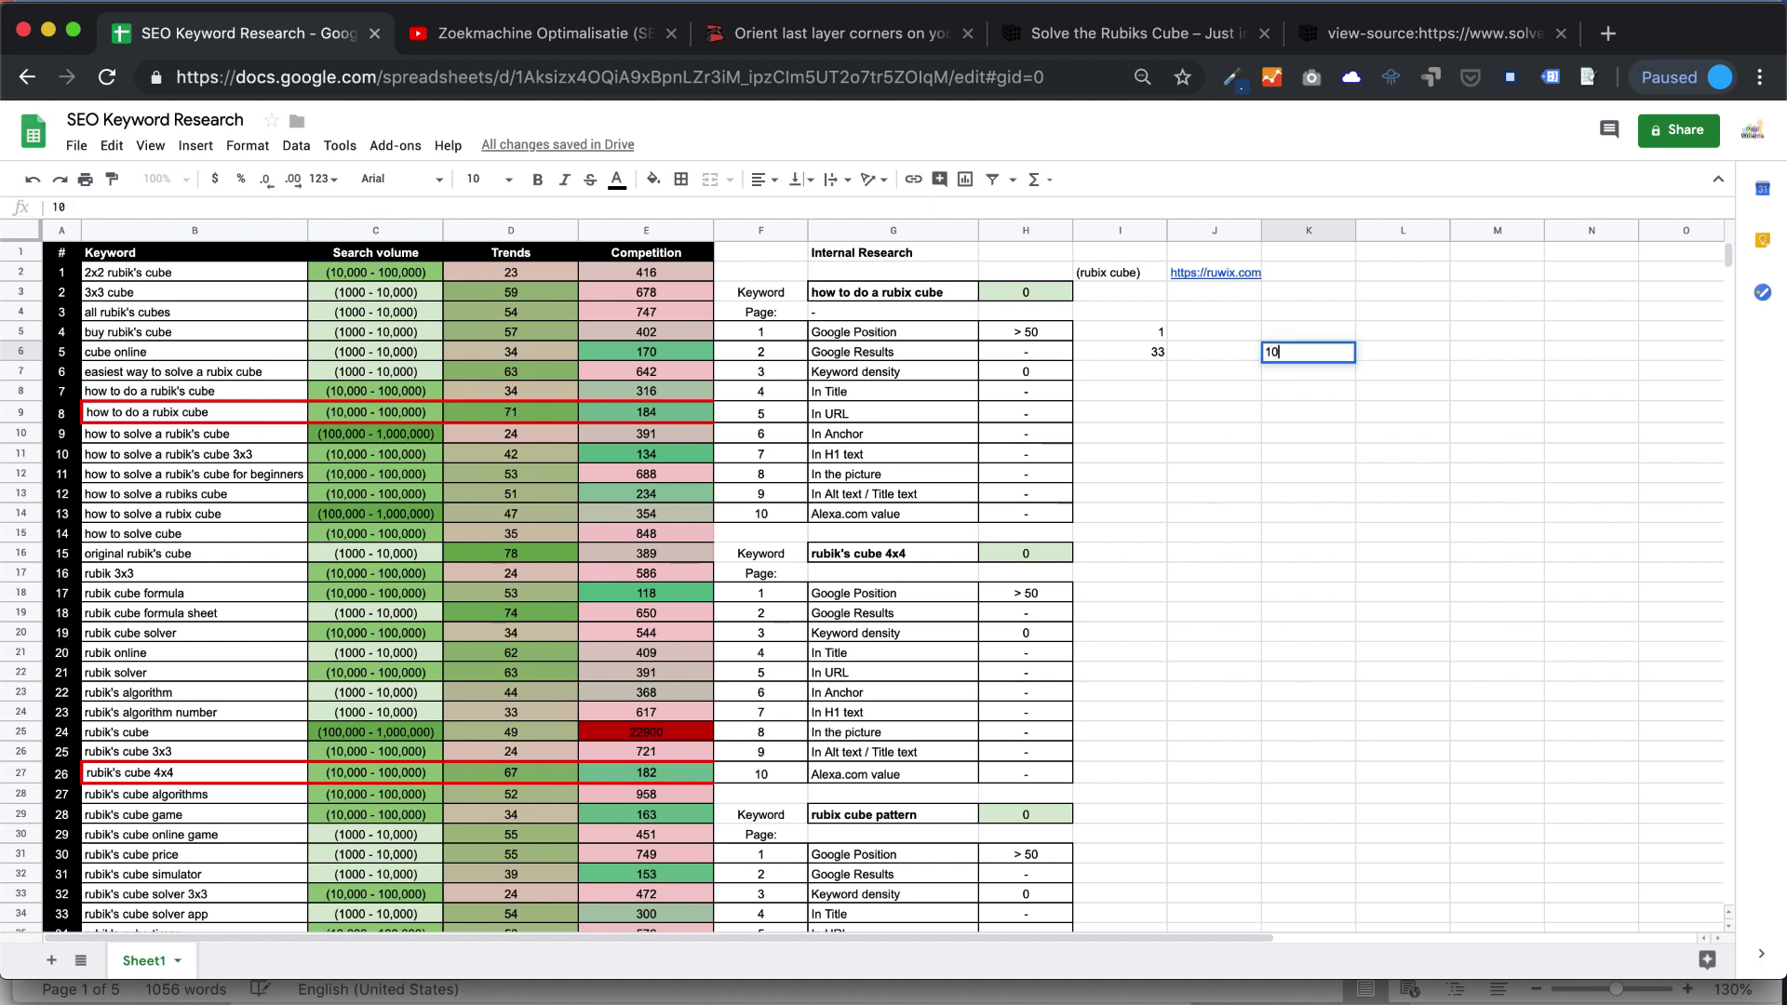
pyautogui.write('56')
pyautogui.click(1385, 346)
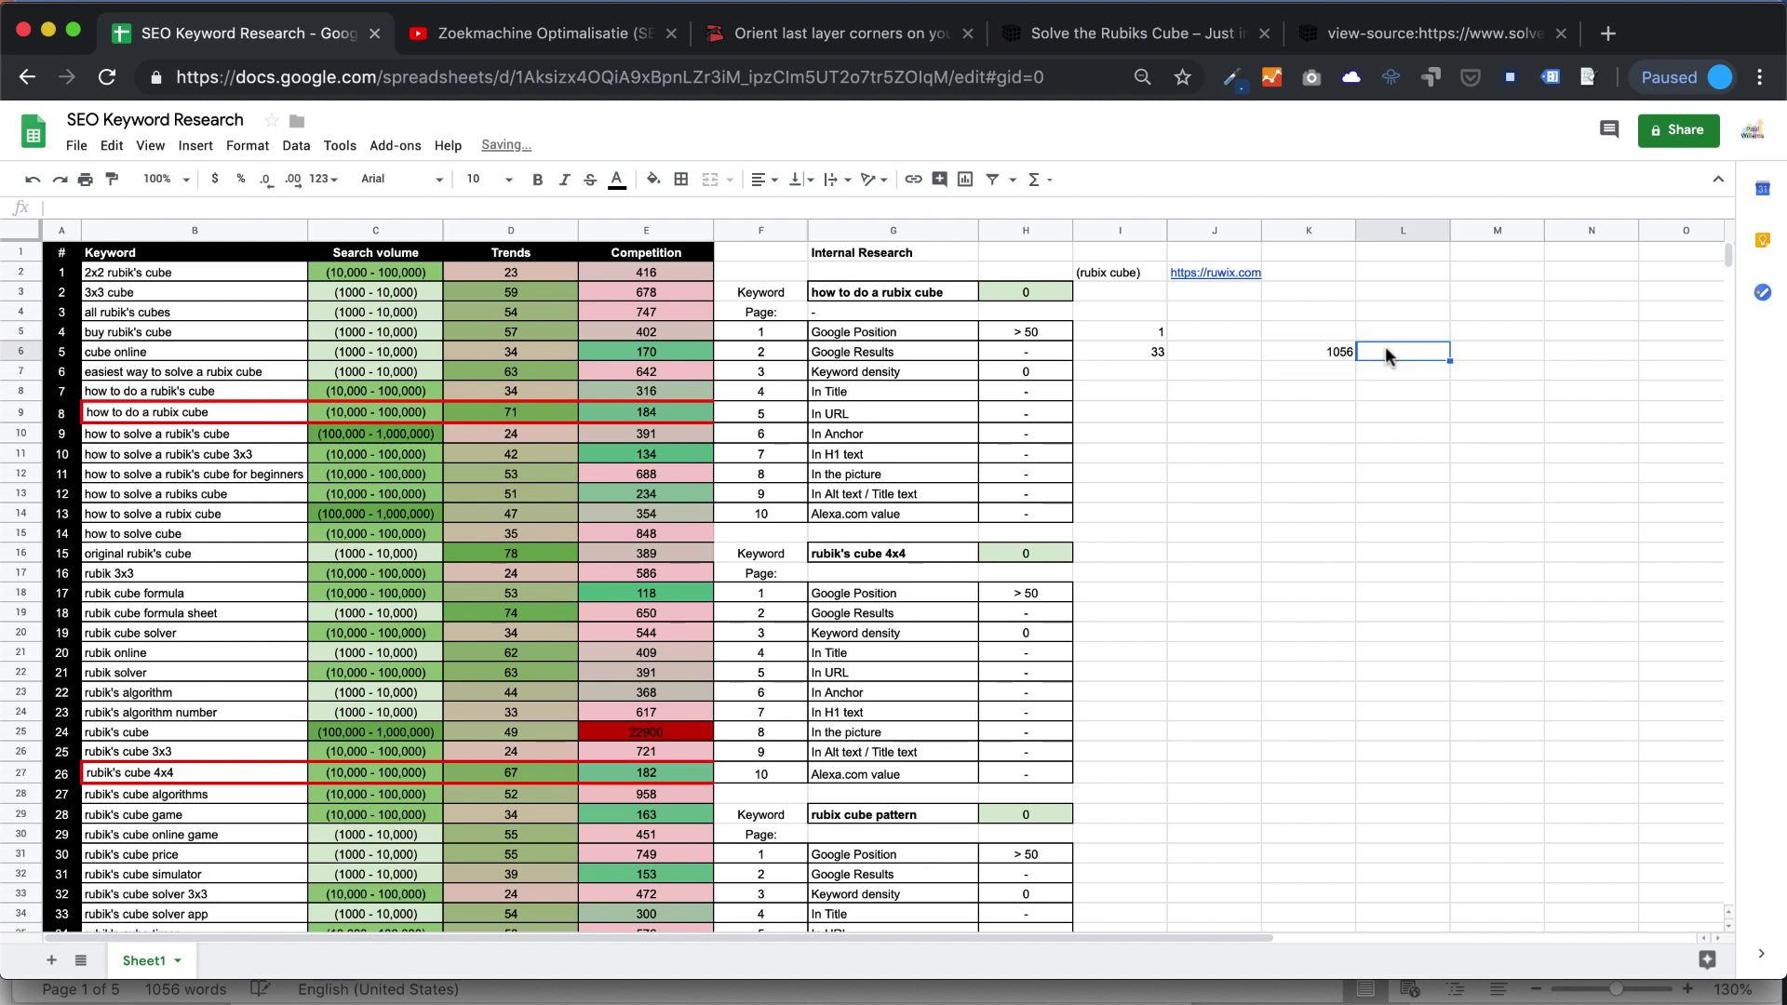
pyautogui.write('2')
pyautogui.click(1484, 348)
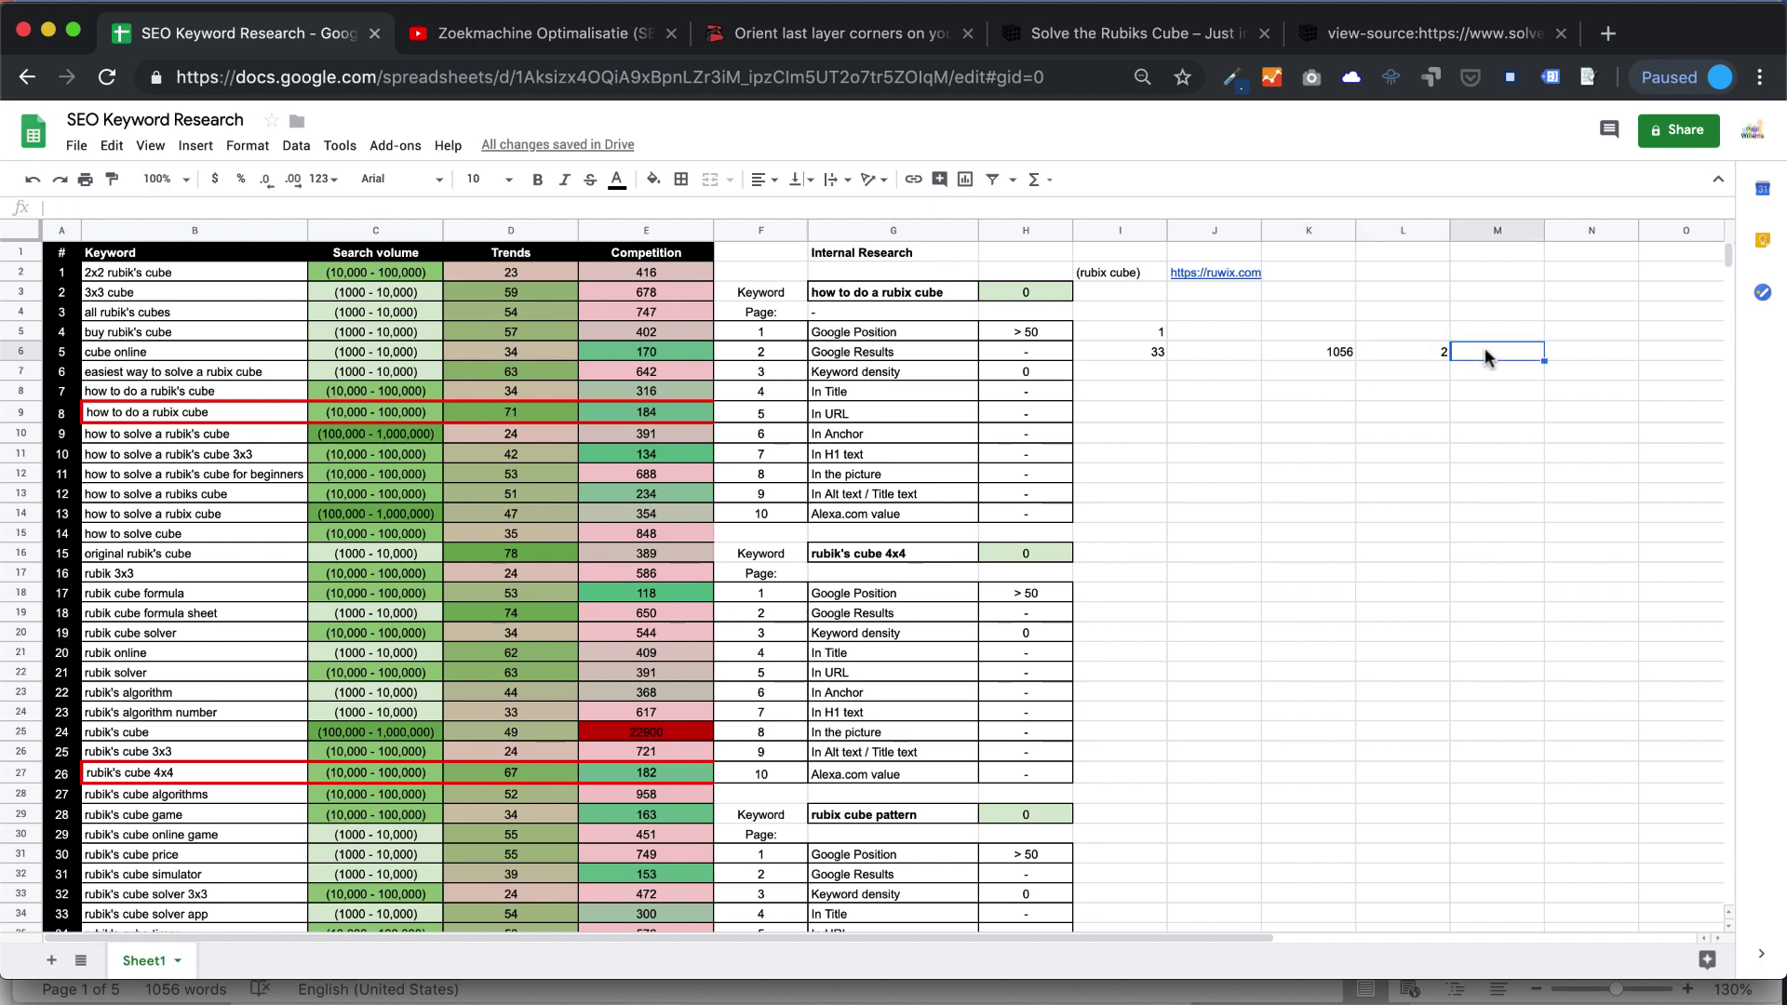
# Calculate the keyword density percentage in M6 with the formula =L6/K6*100.
pyautogui.write('=')
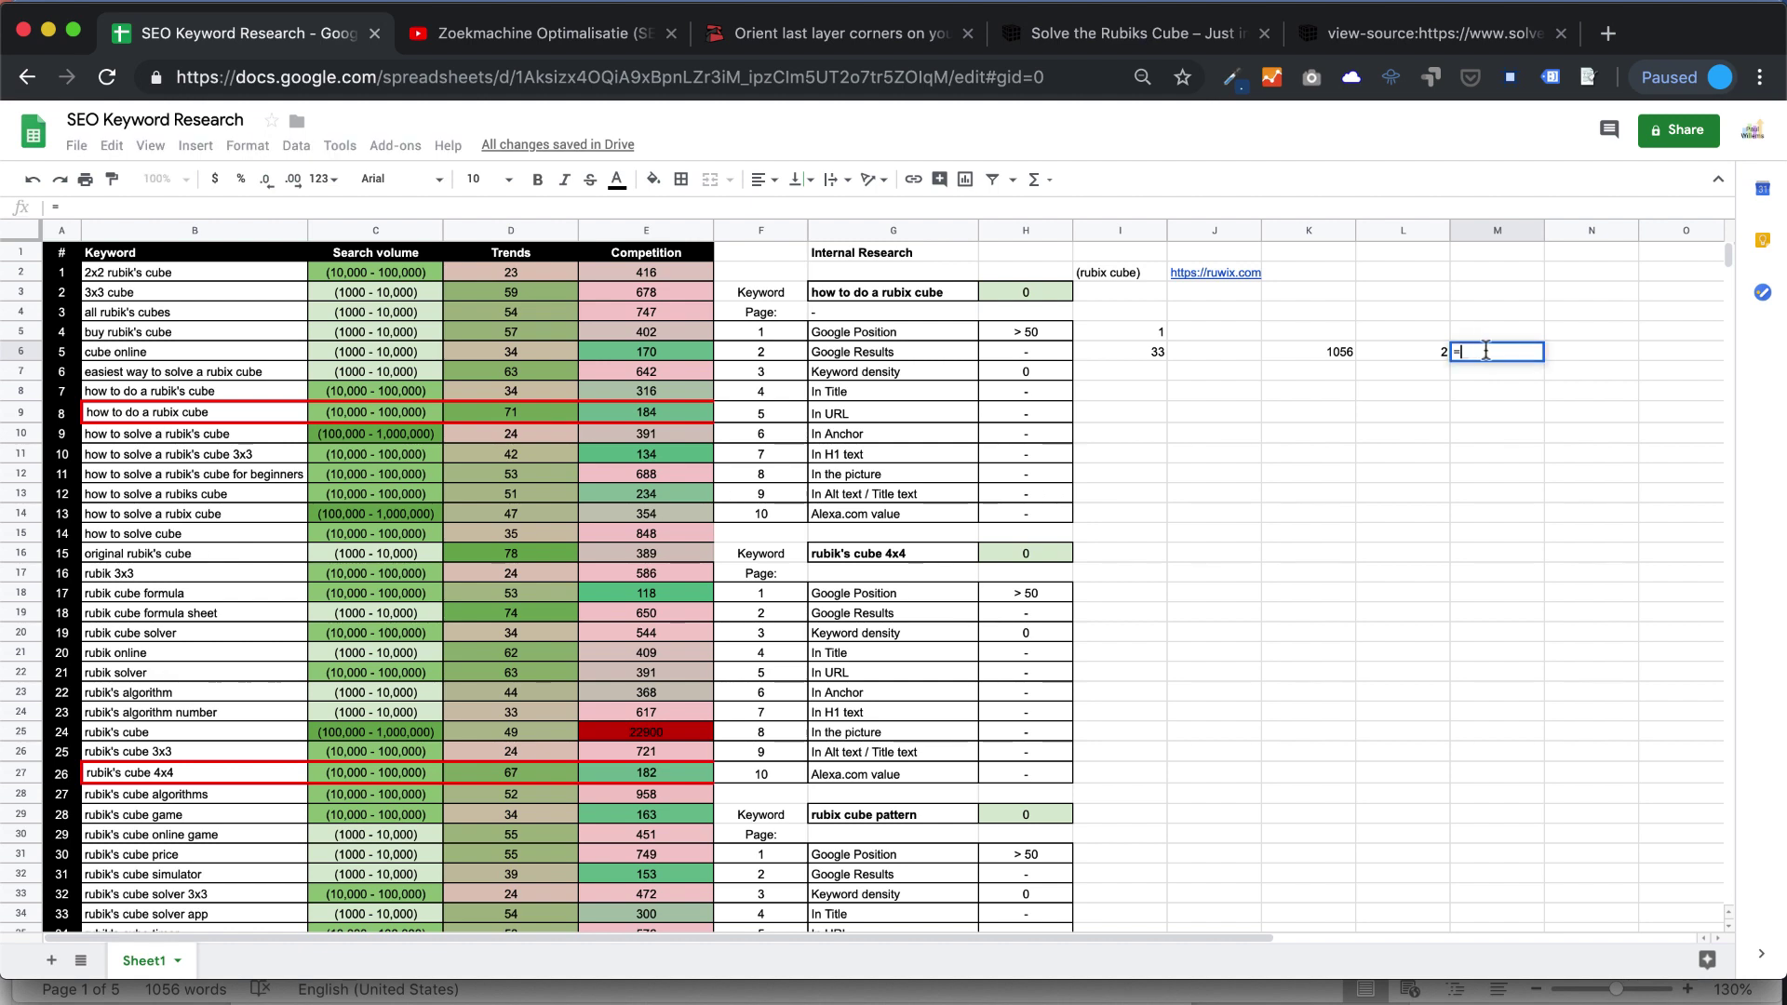
pyautogui.click(1422, 346)
pyautogui.write('/')
pyautogui.click(1337, 352)
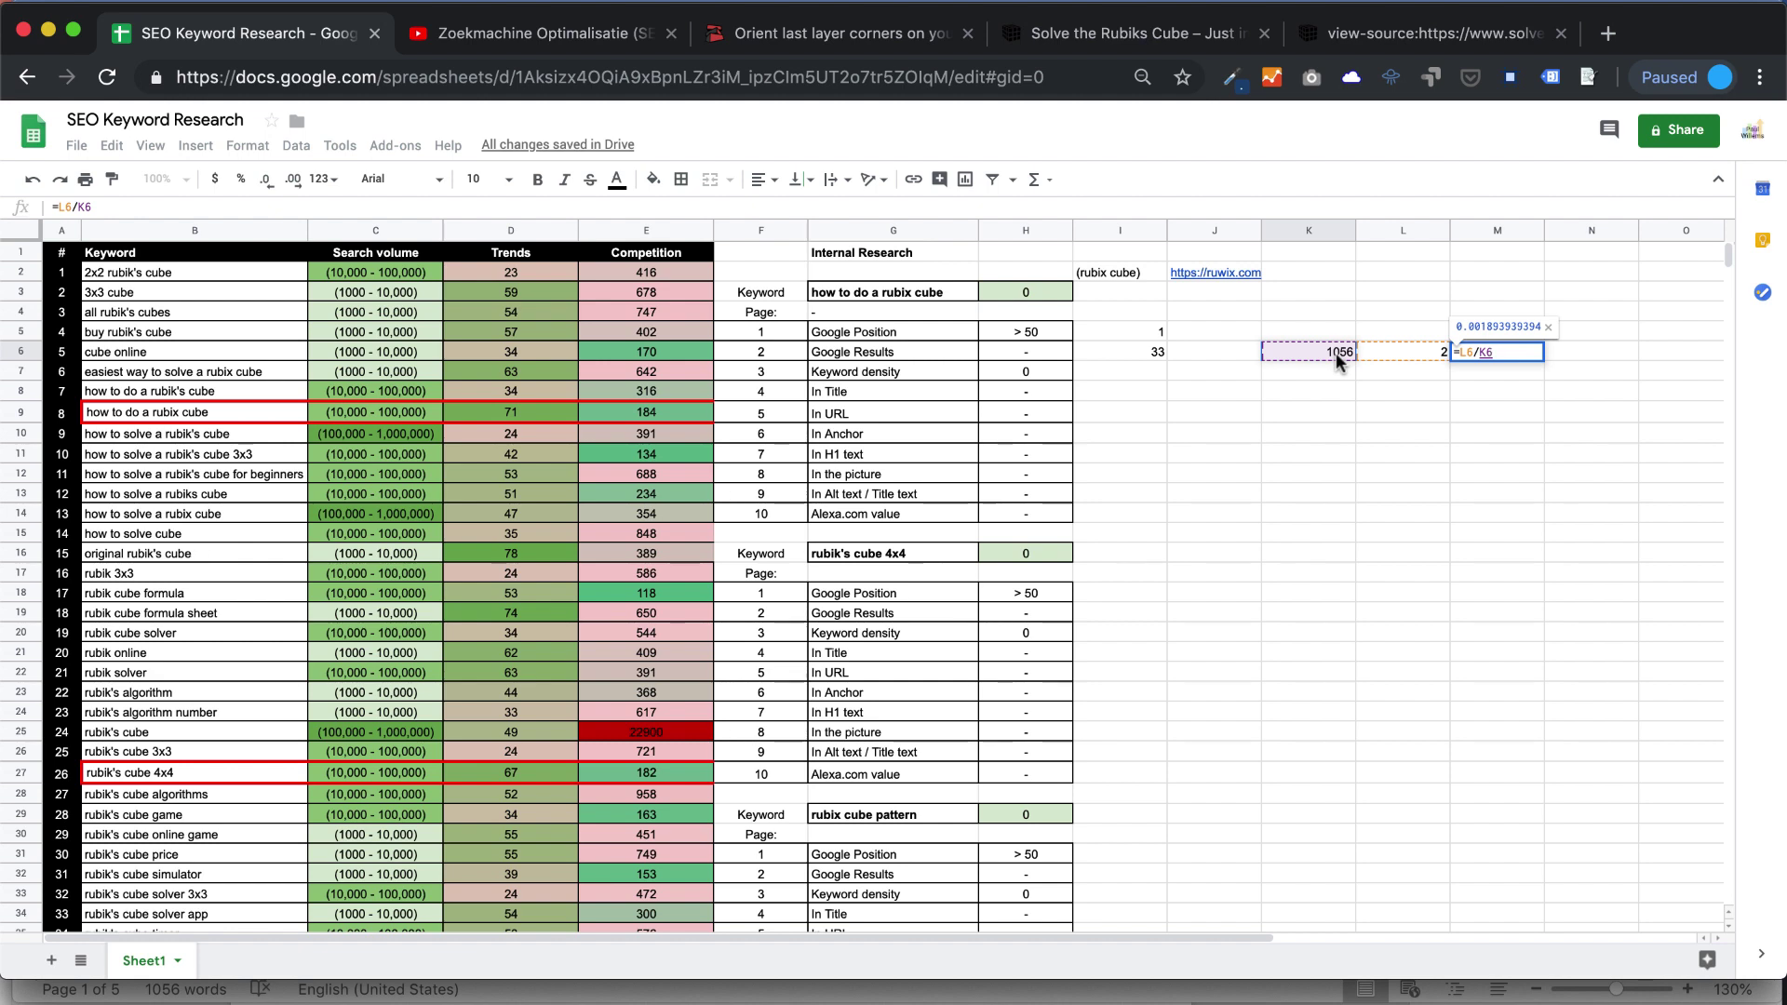
pyautogui.write('*100')
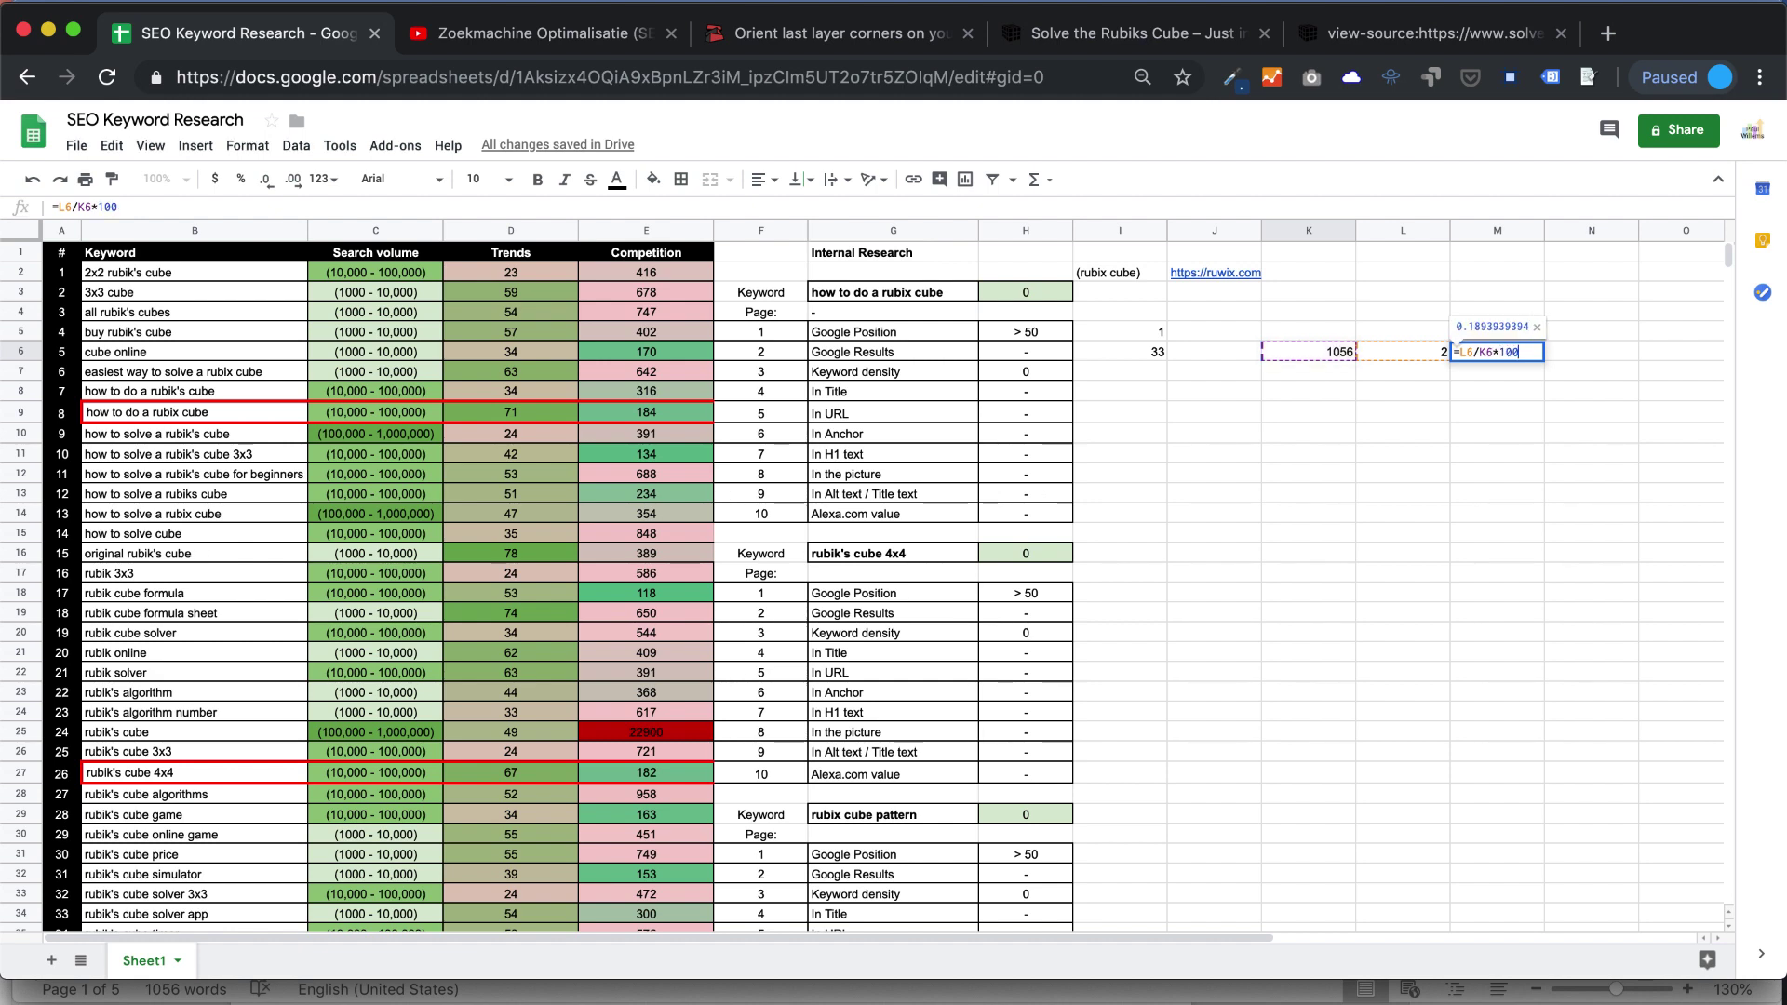
pyautogui.press('Return')
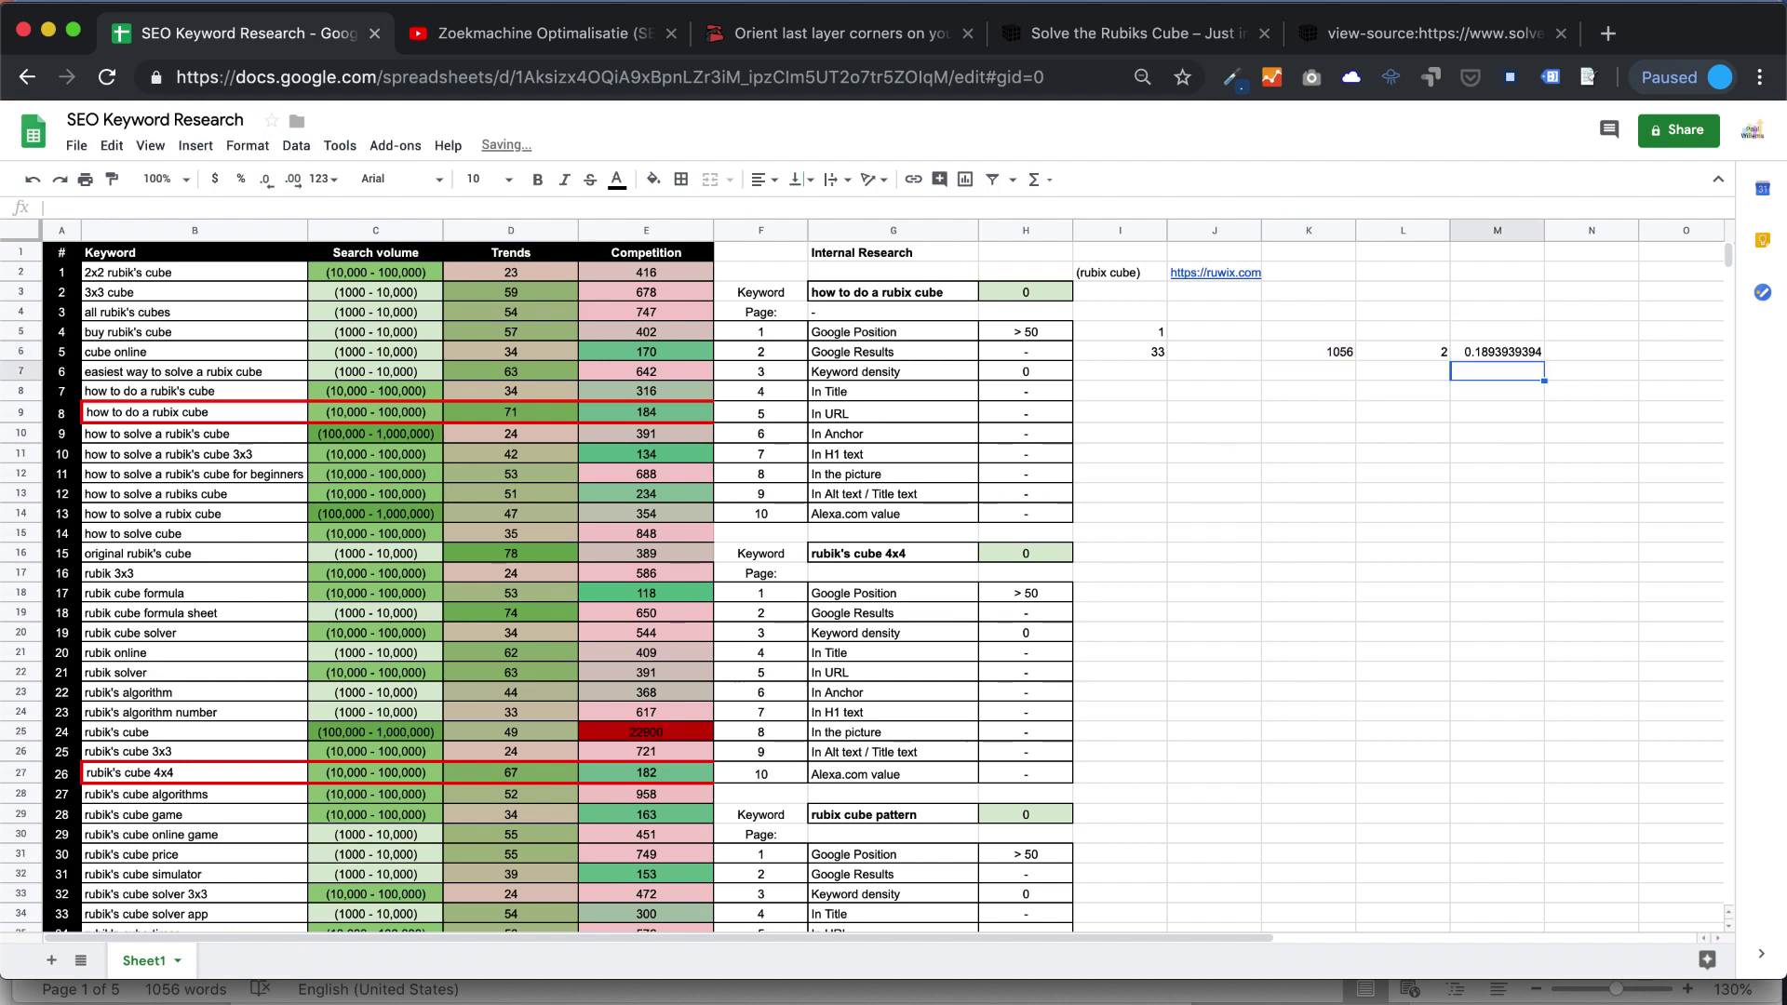
# Enter 0.19 as the keyword density in I7 and clear the helper cells K6 to M6.
pyautogui.click(1130, 370)
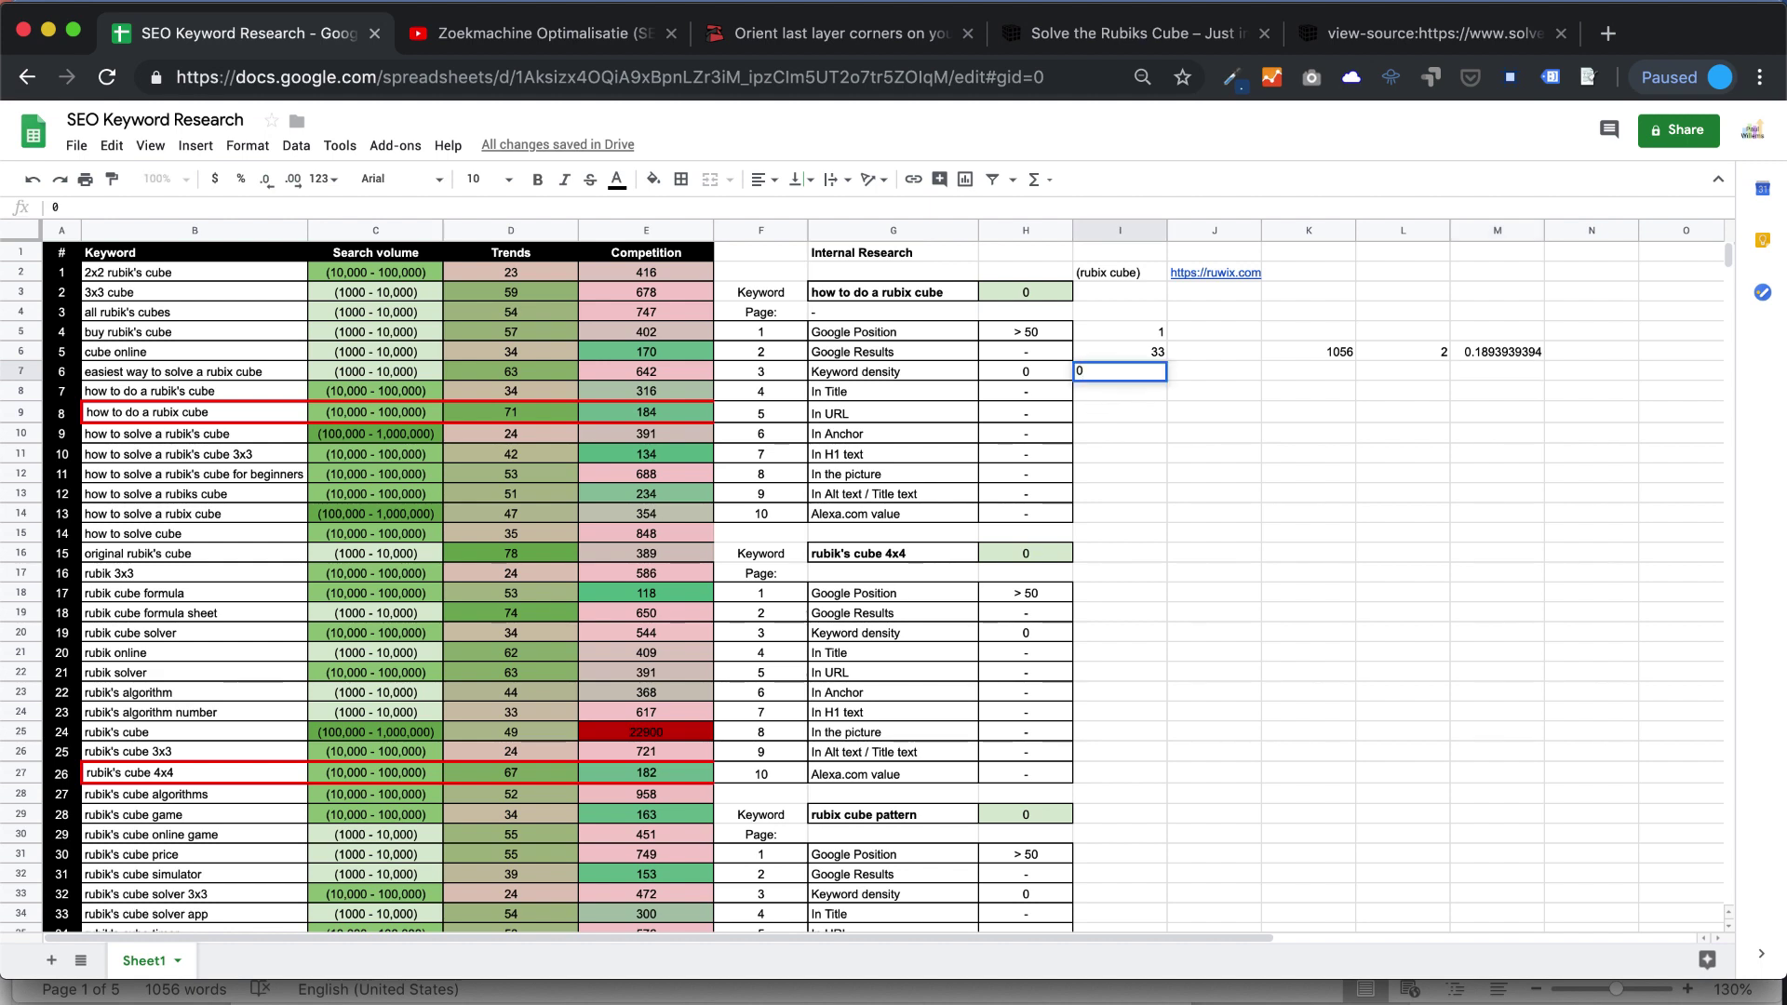
pyautogui.press('Return')
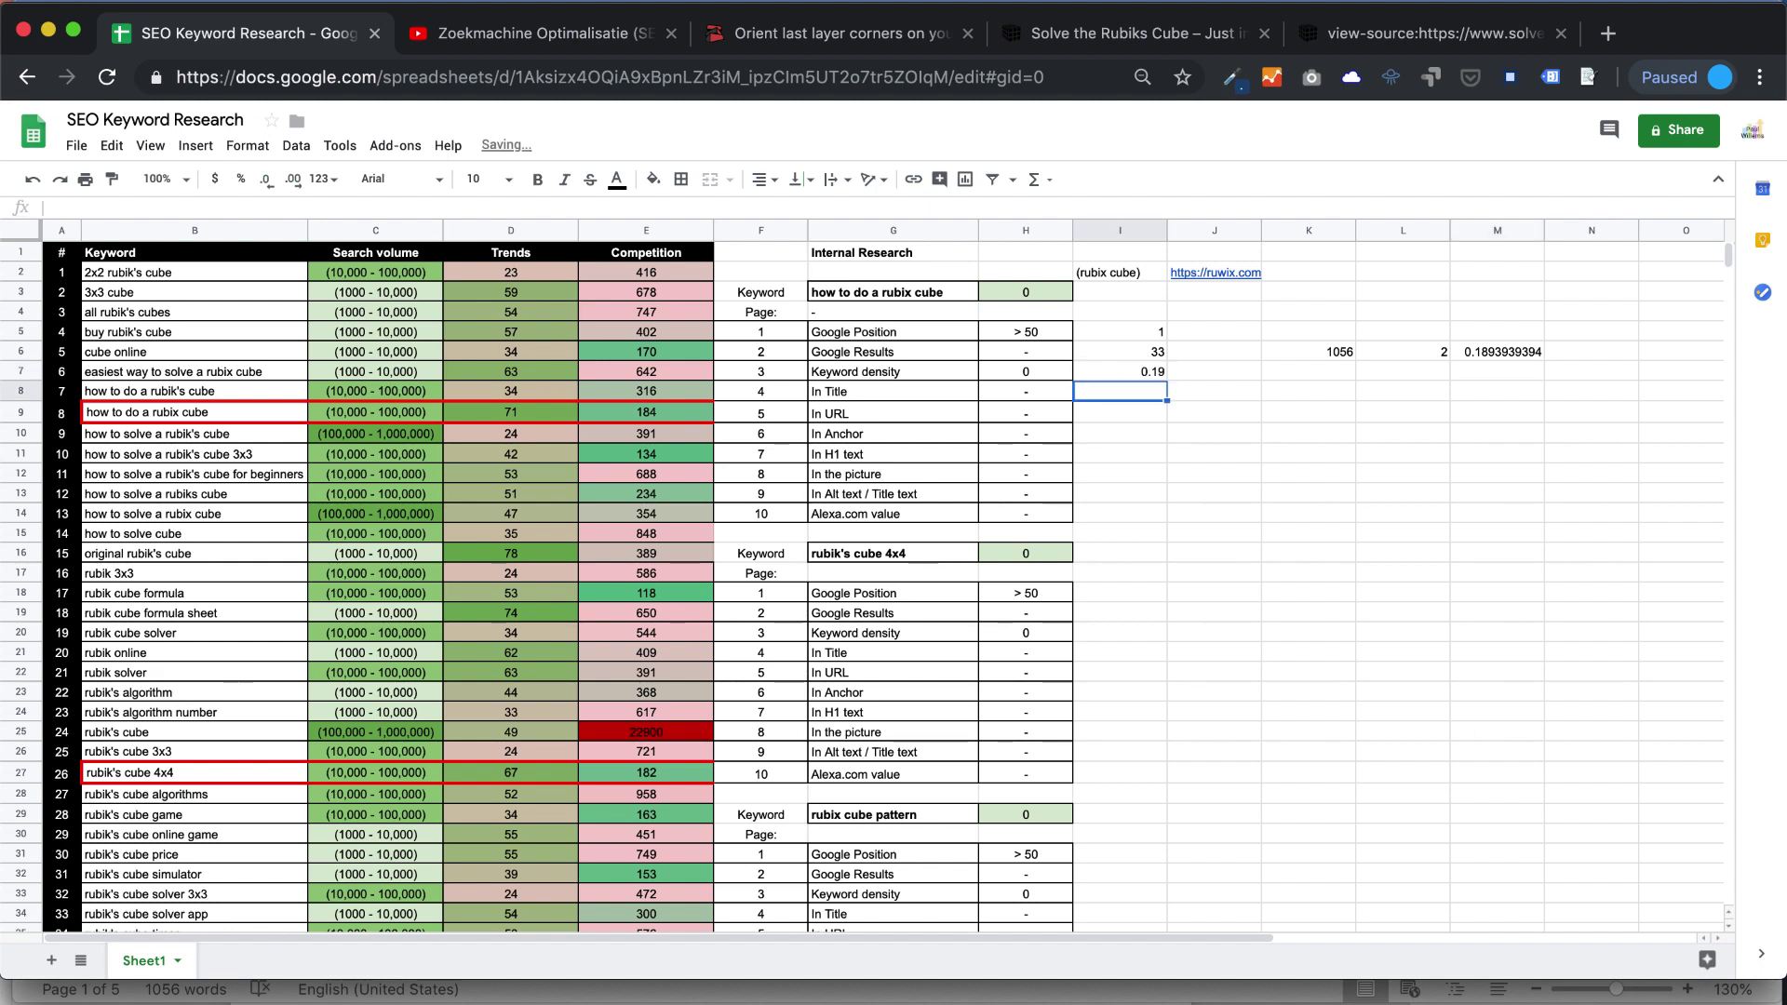
pyautogui.moveTo(1337, 351); pyautogui.dragTo(1496, 351)
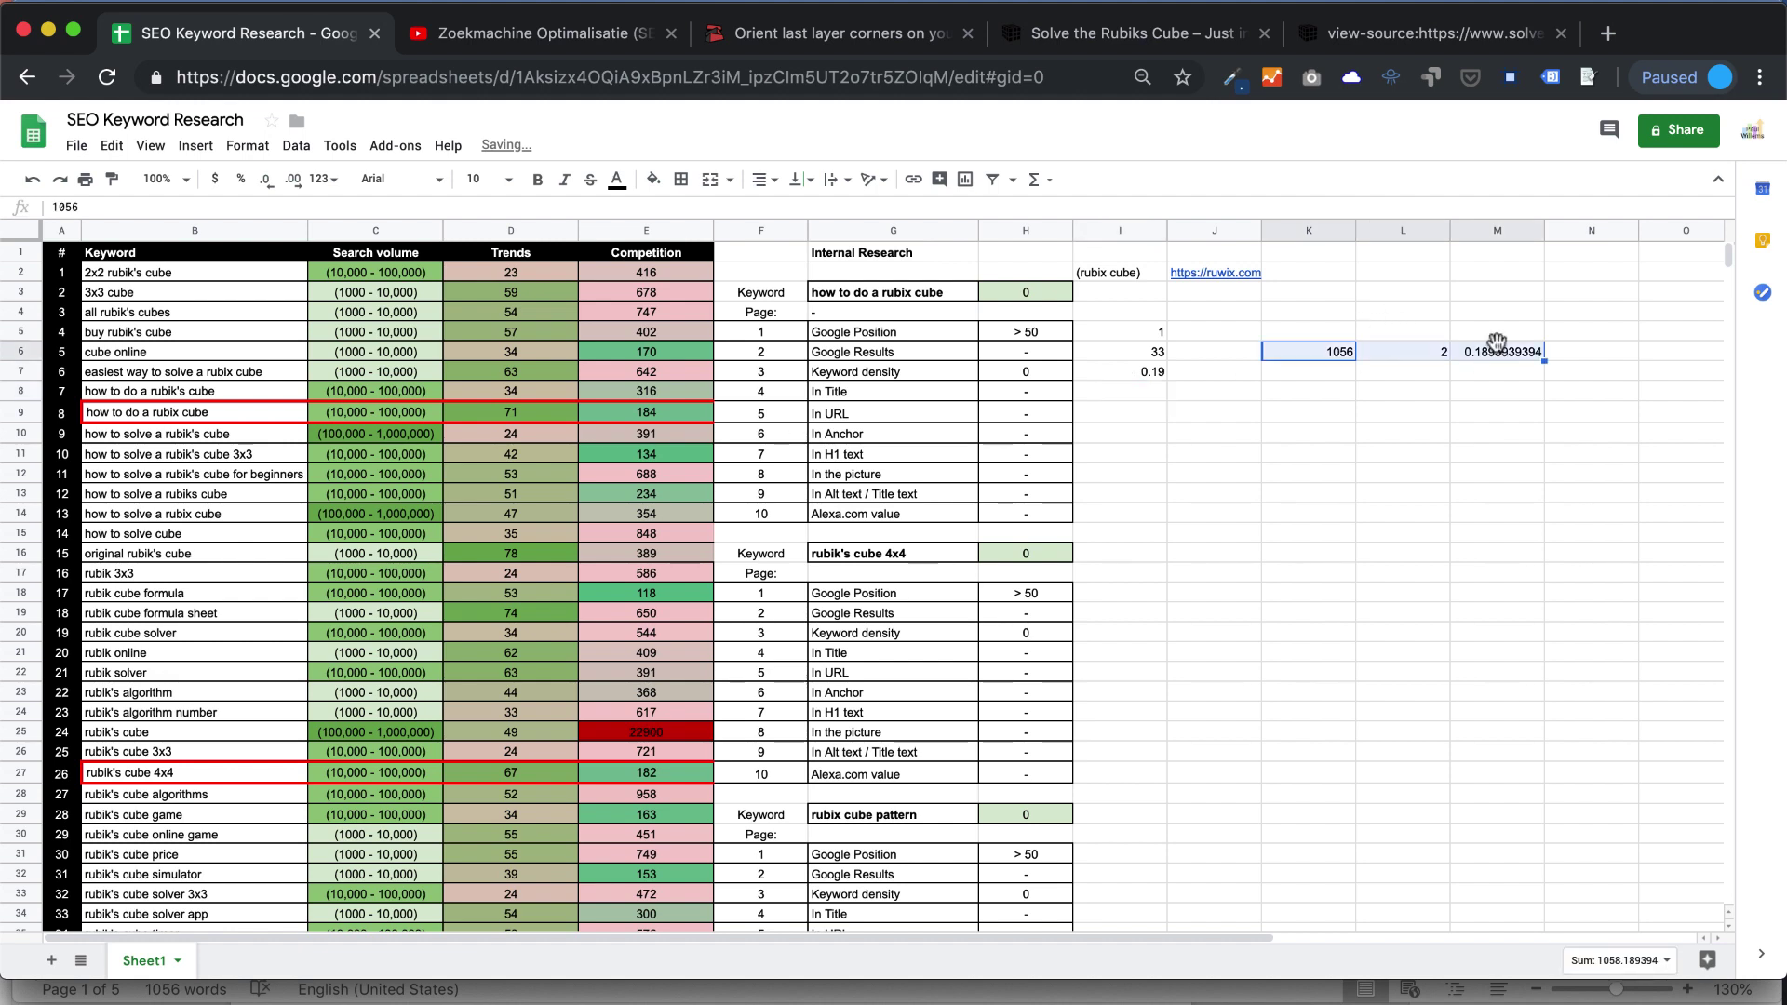
pyautogui.press('Delete')
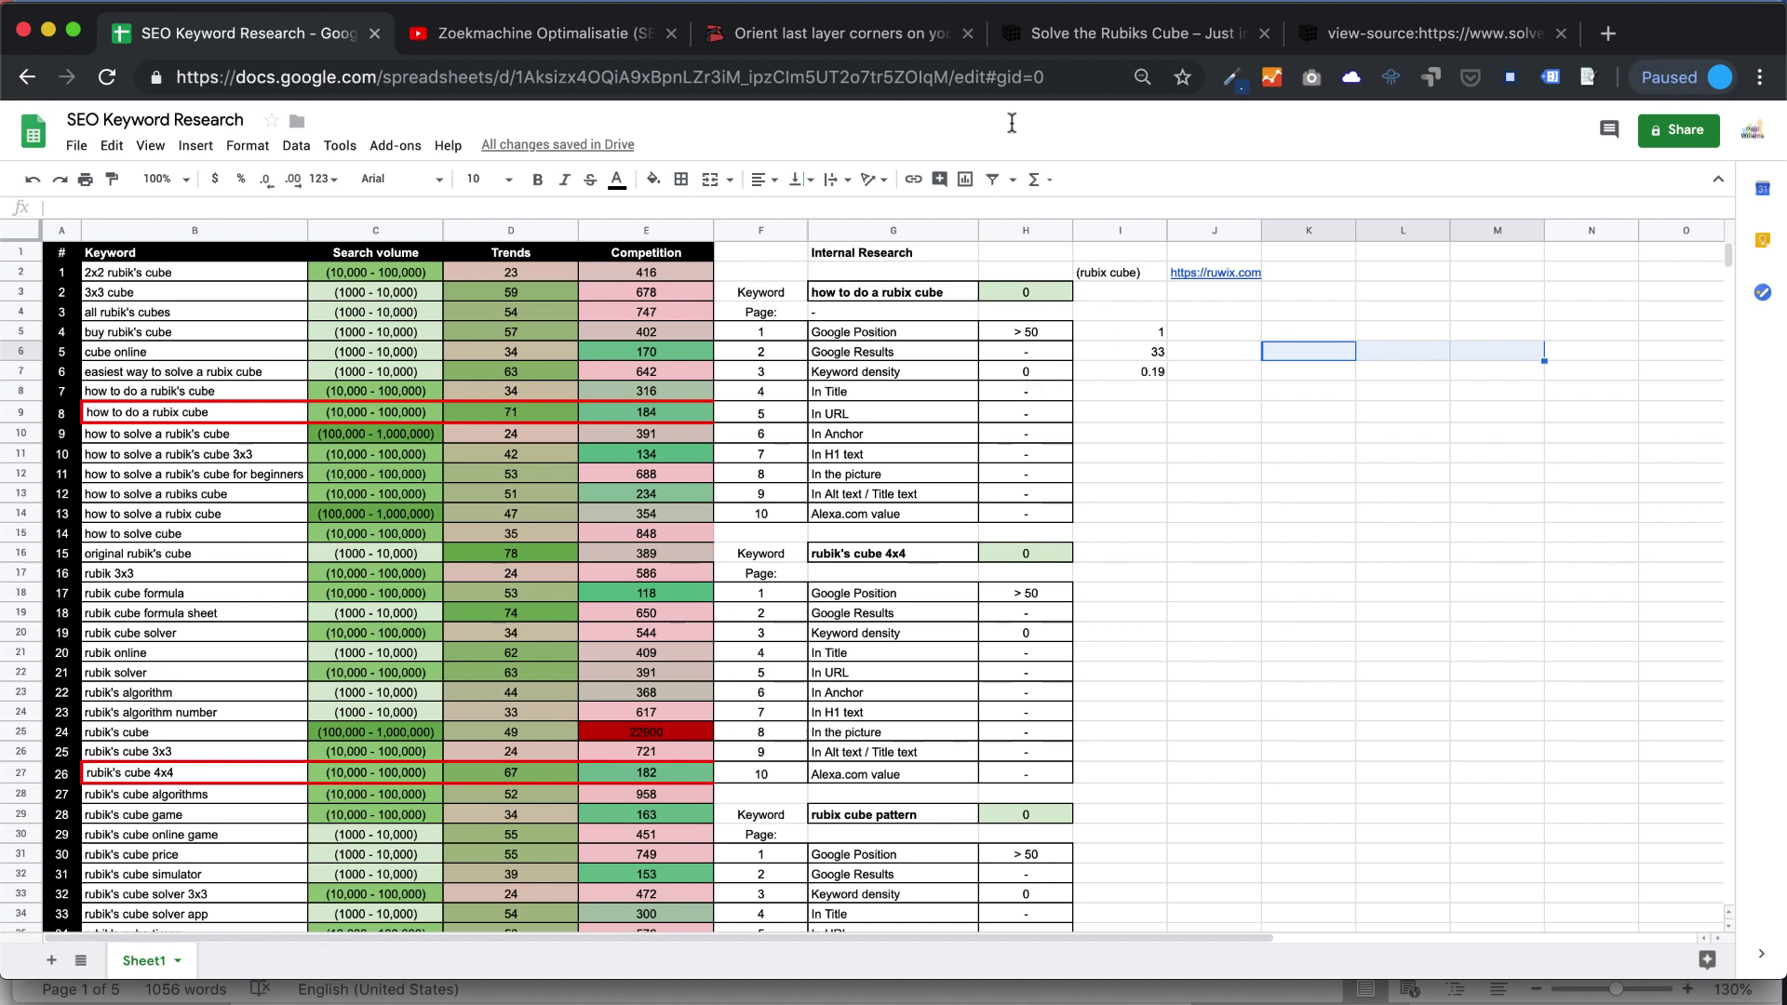
# Go back to the Ruwix article on orienting last layer corners, visit the site's home page briefly, and accept the cookie notice.
pyautogui.click(763, 36)
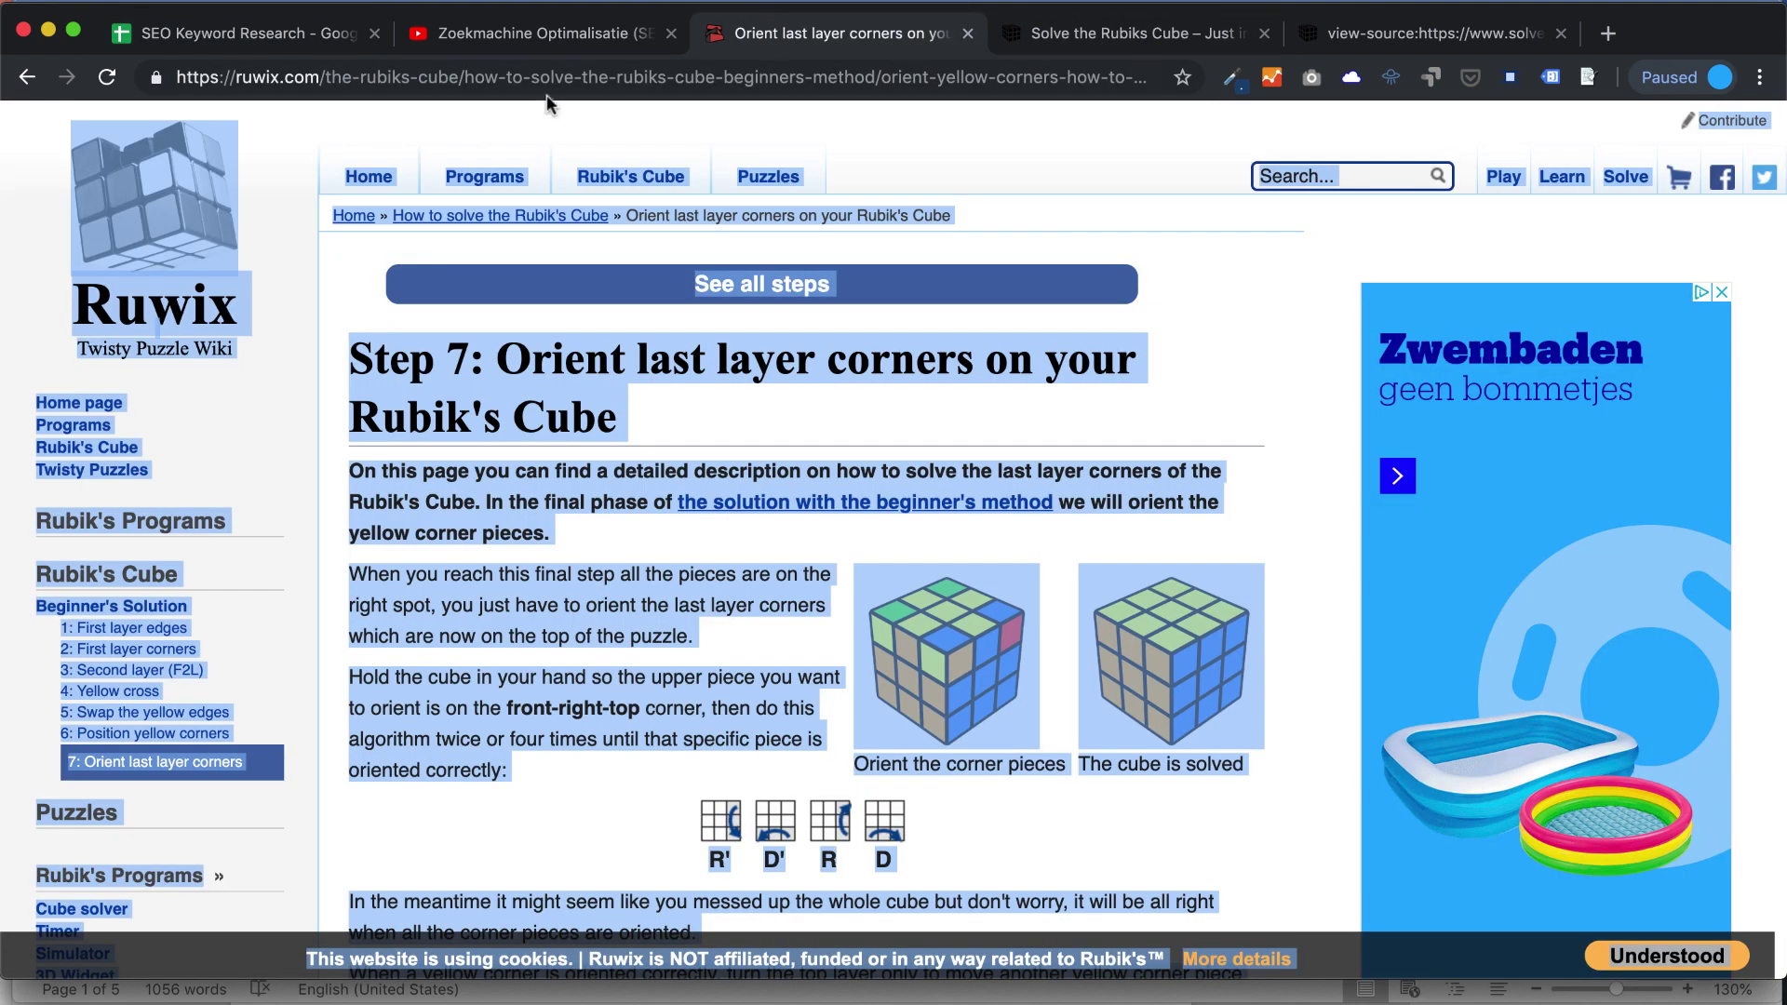
pyautogui.click(369, 175)
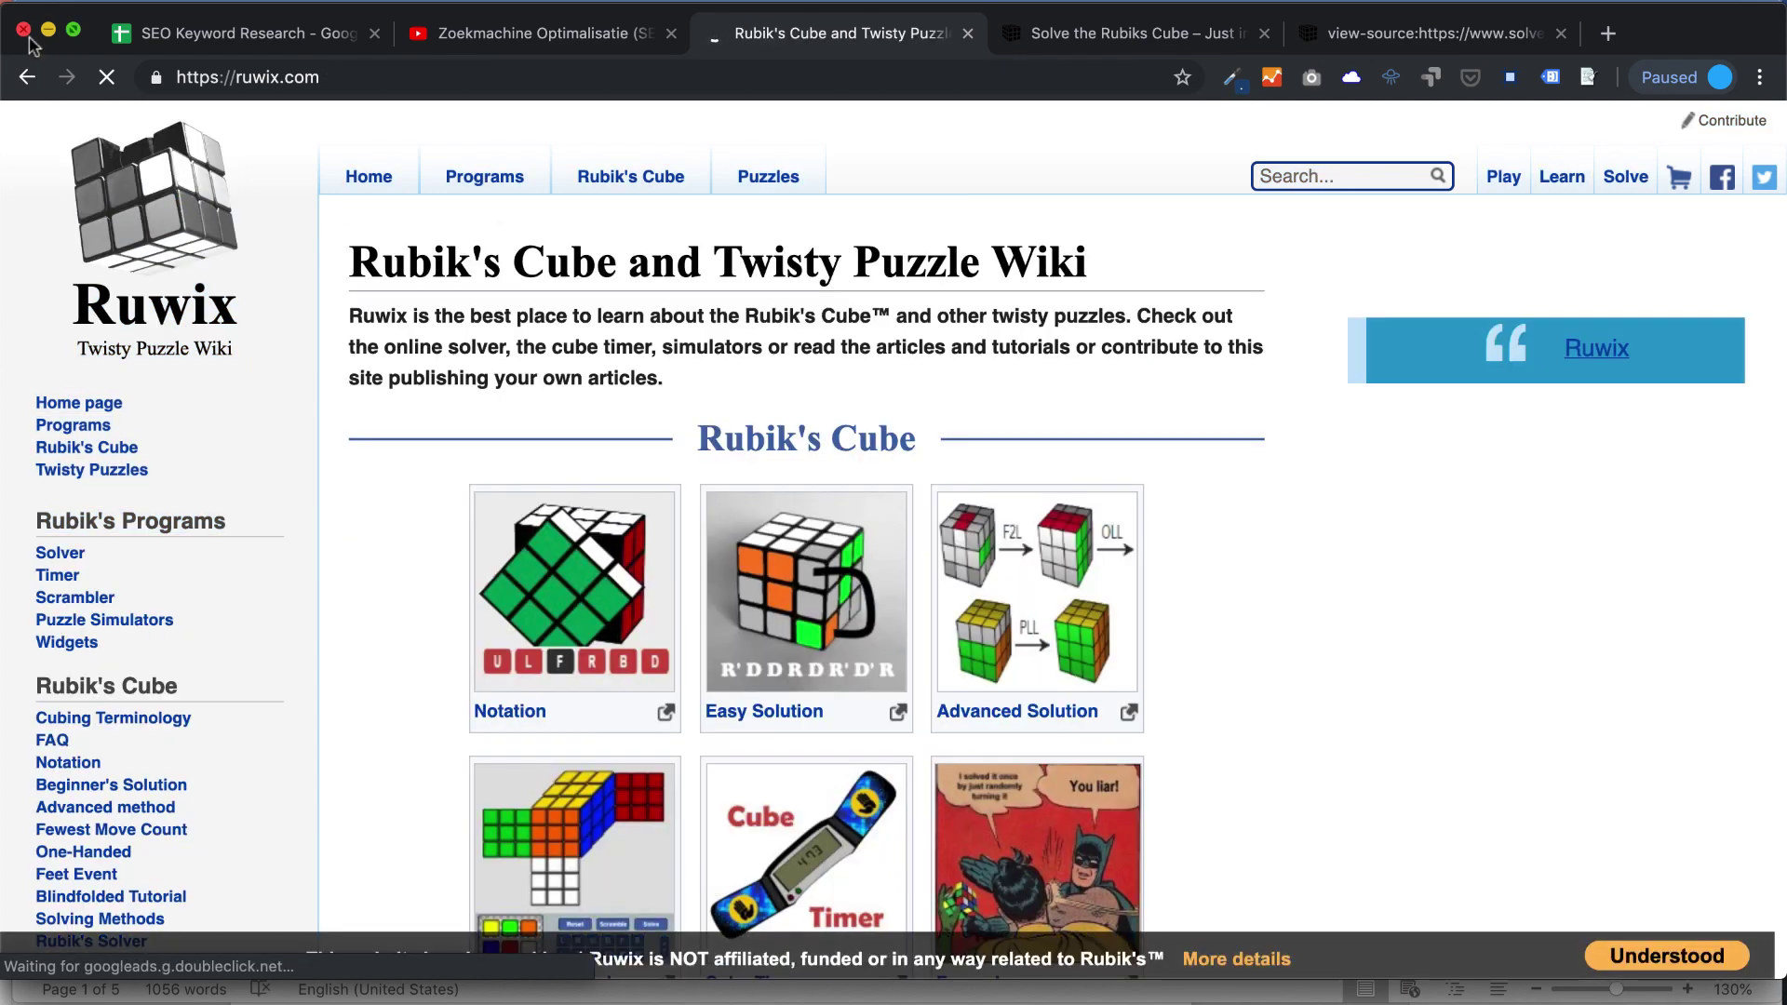
pyautogui.click(27, 76)
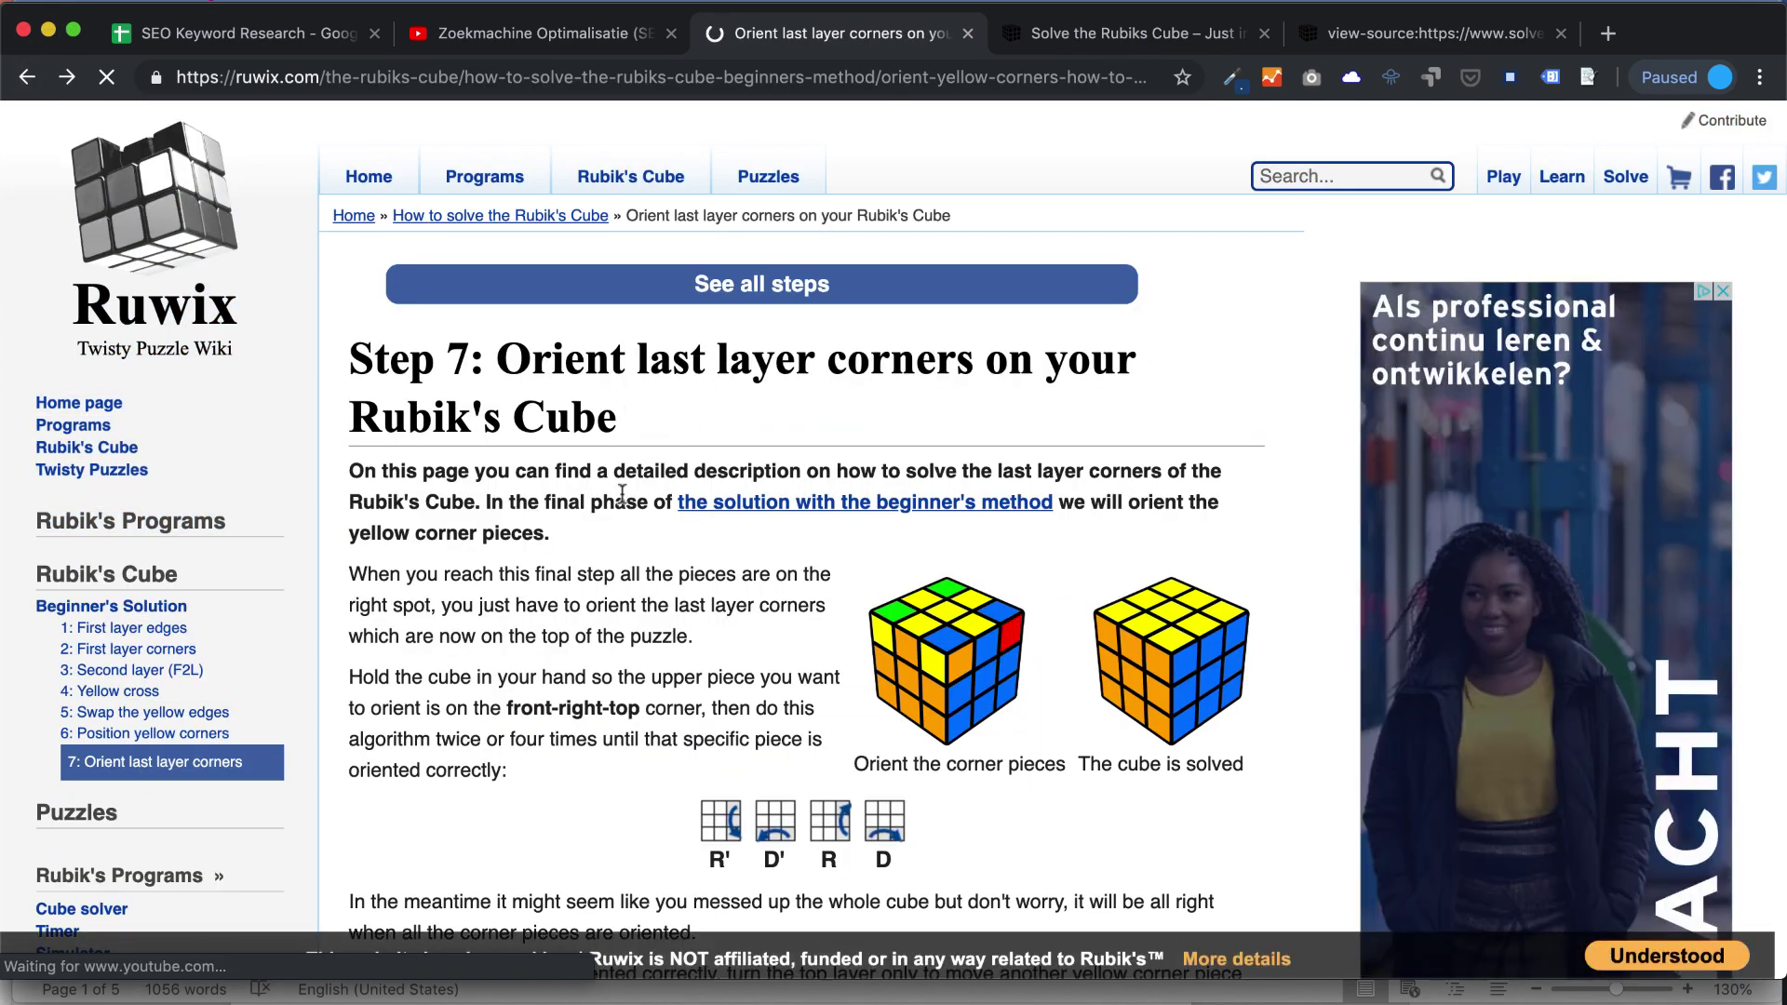
pyautogui.rightClick(603, 542)
pyautogui.click(573, 551)
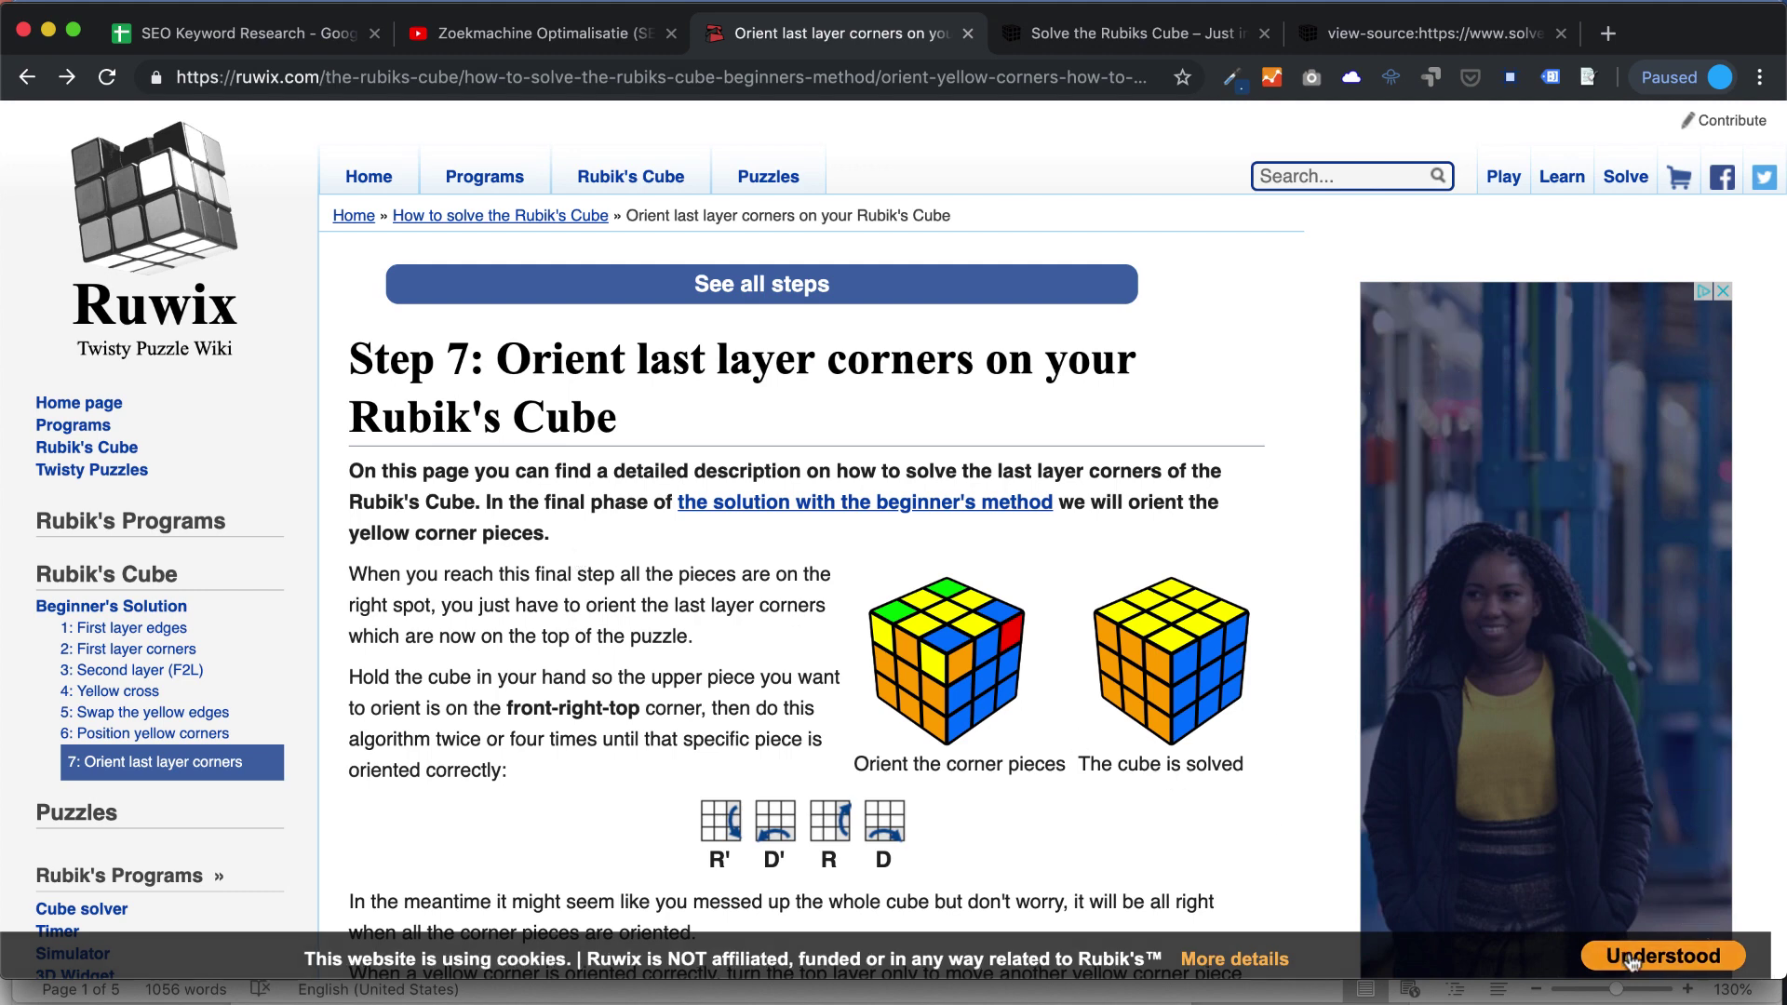
pyautogui.click(1667, 956)
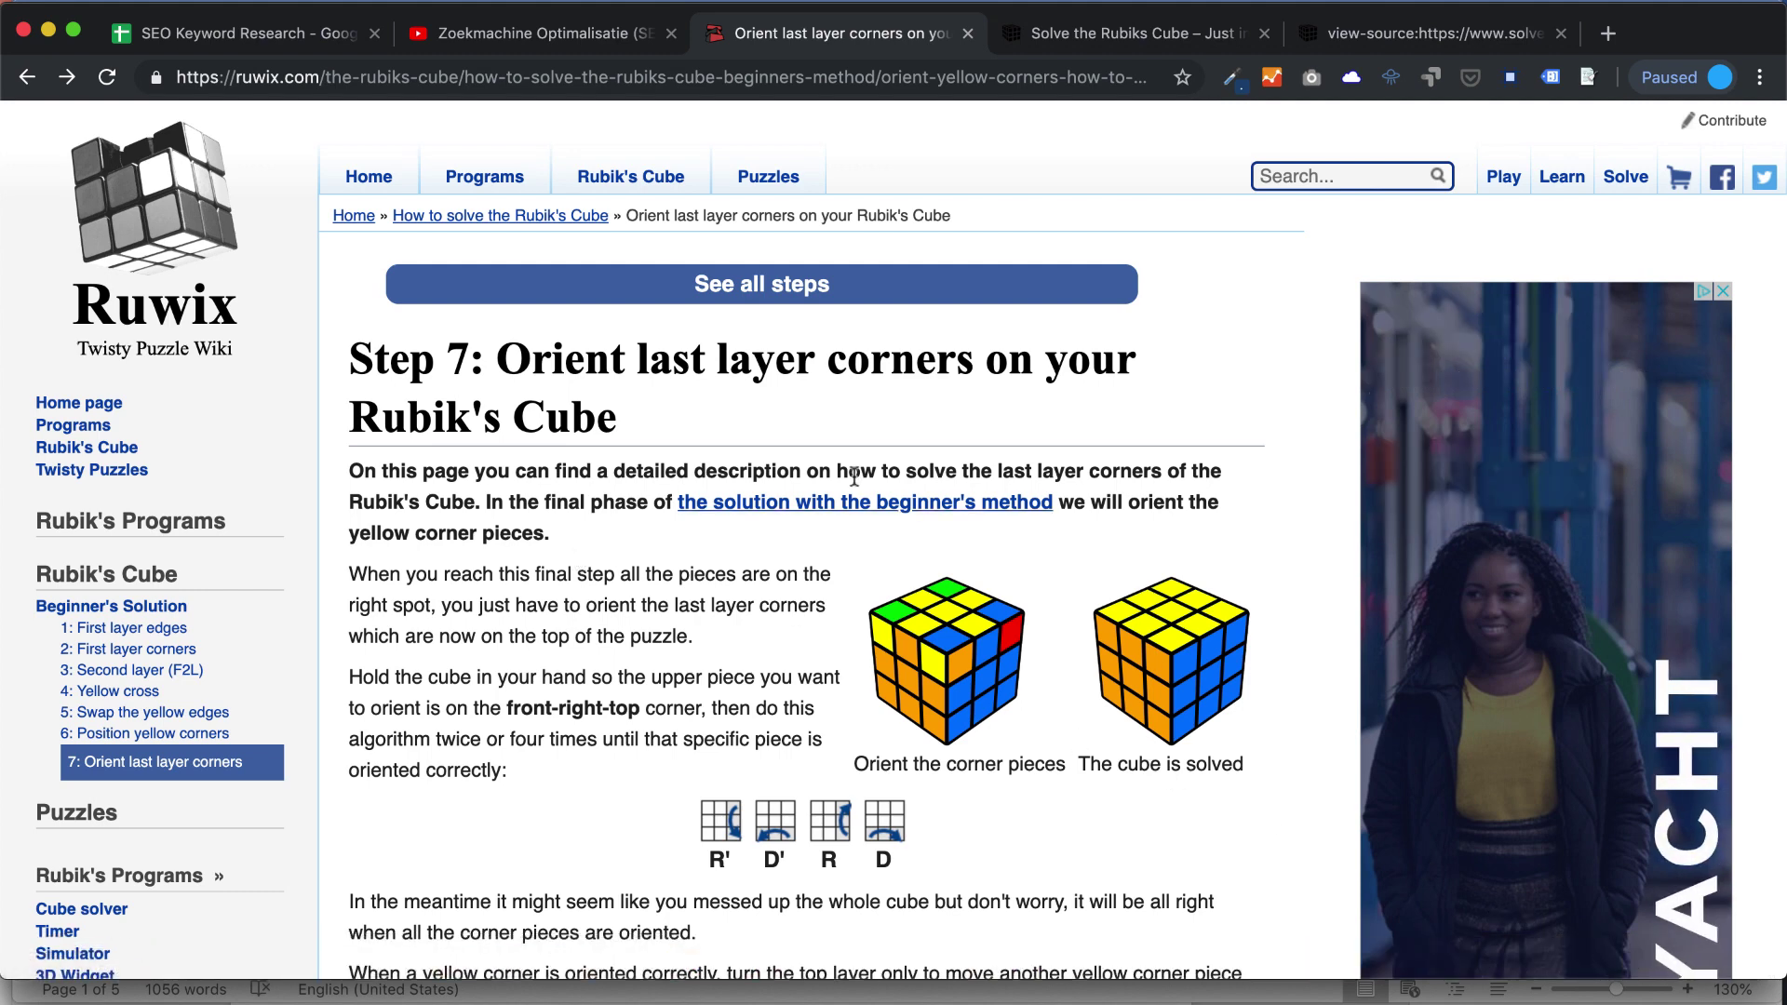
# View the HTML source of the Ruwix last layer corners article.
pyautogui.rightClick(731, 424)
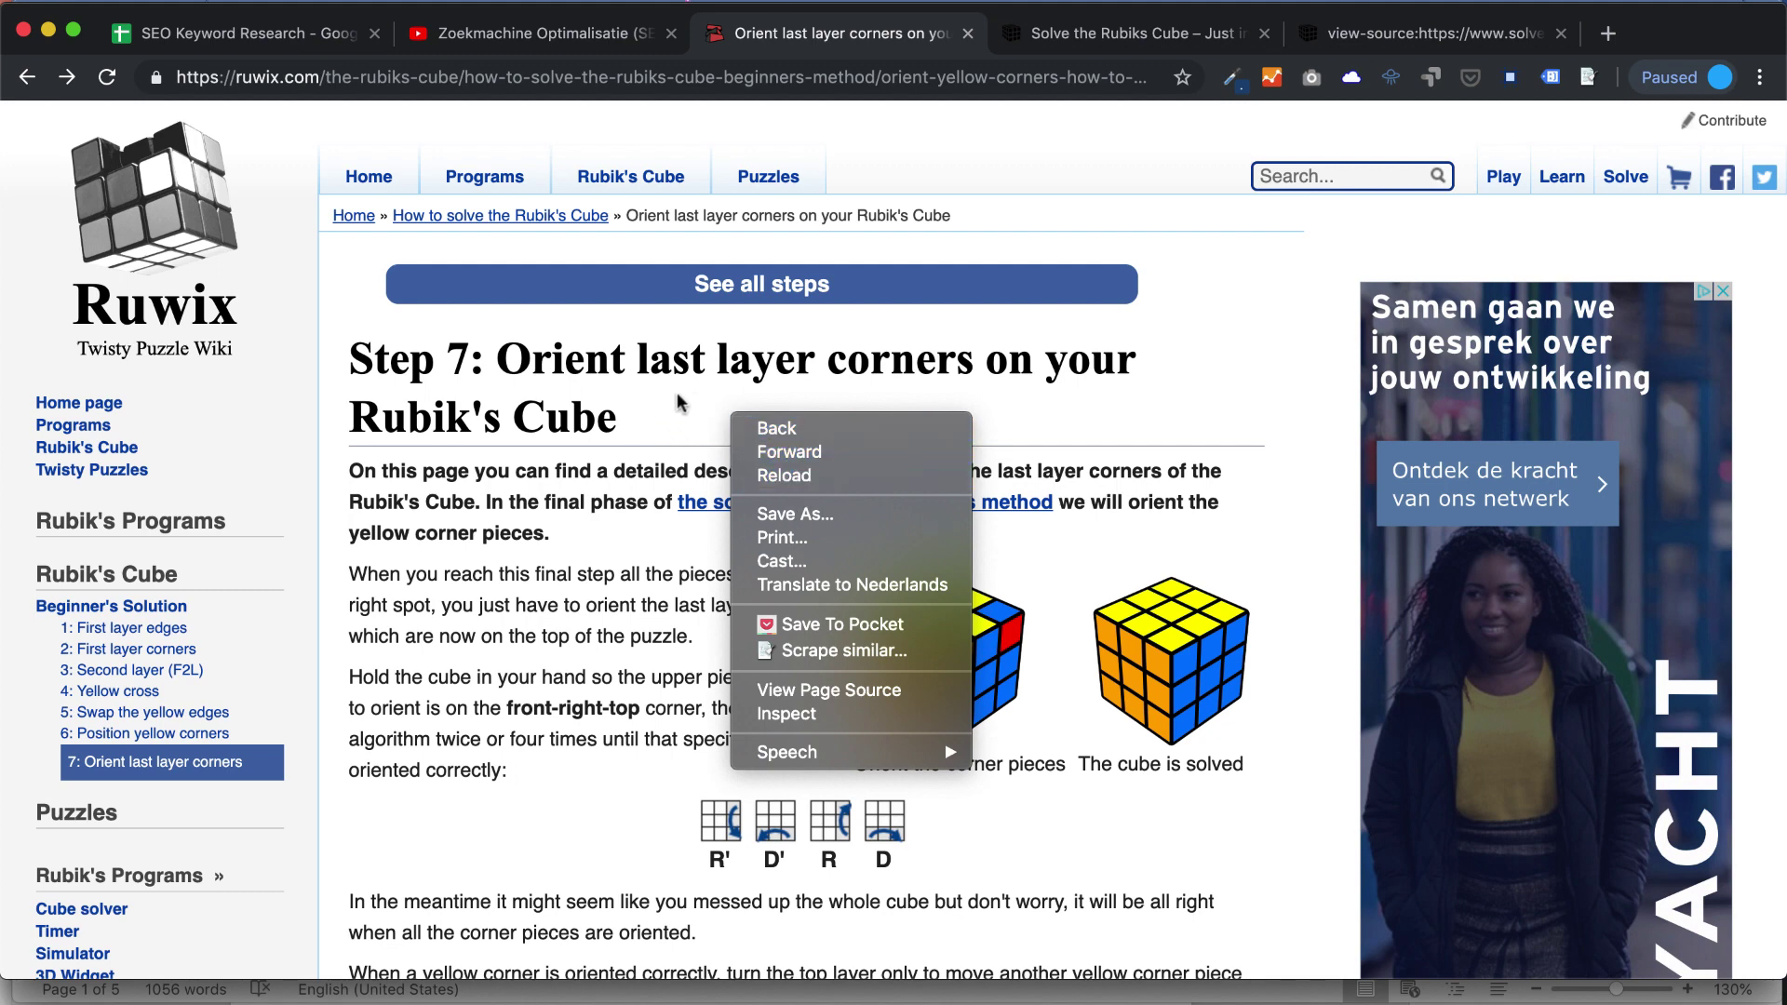
pyautogui.click(842, 700)
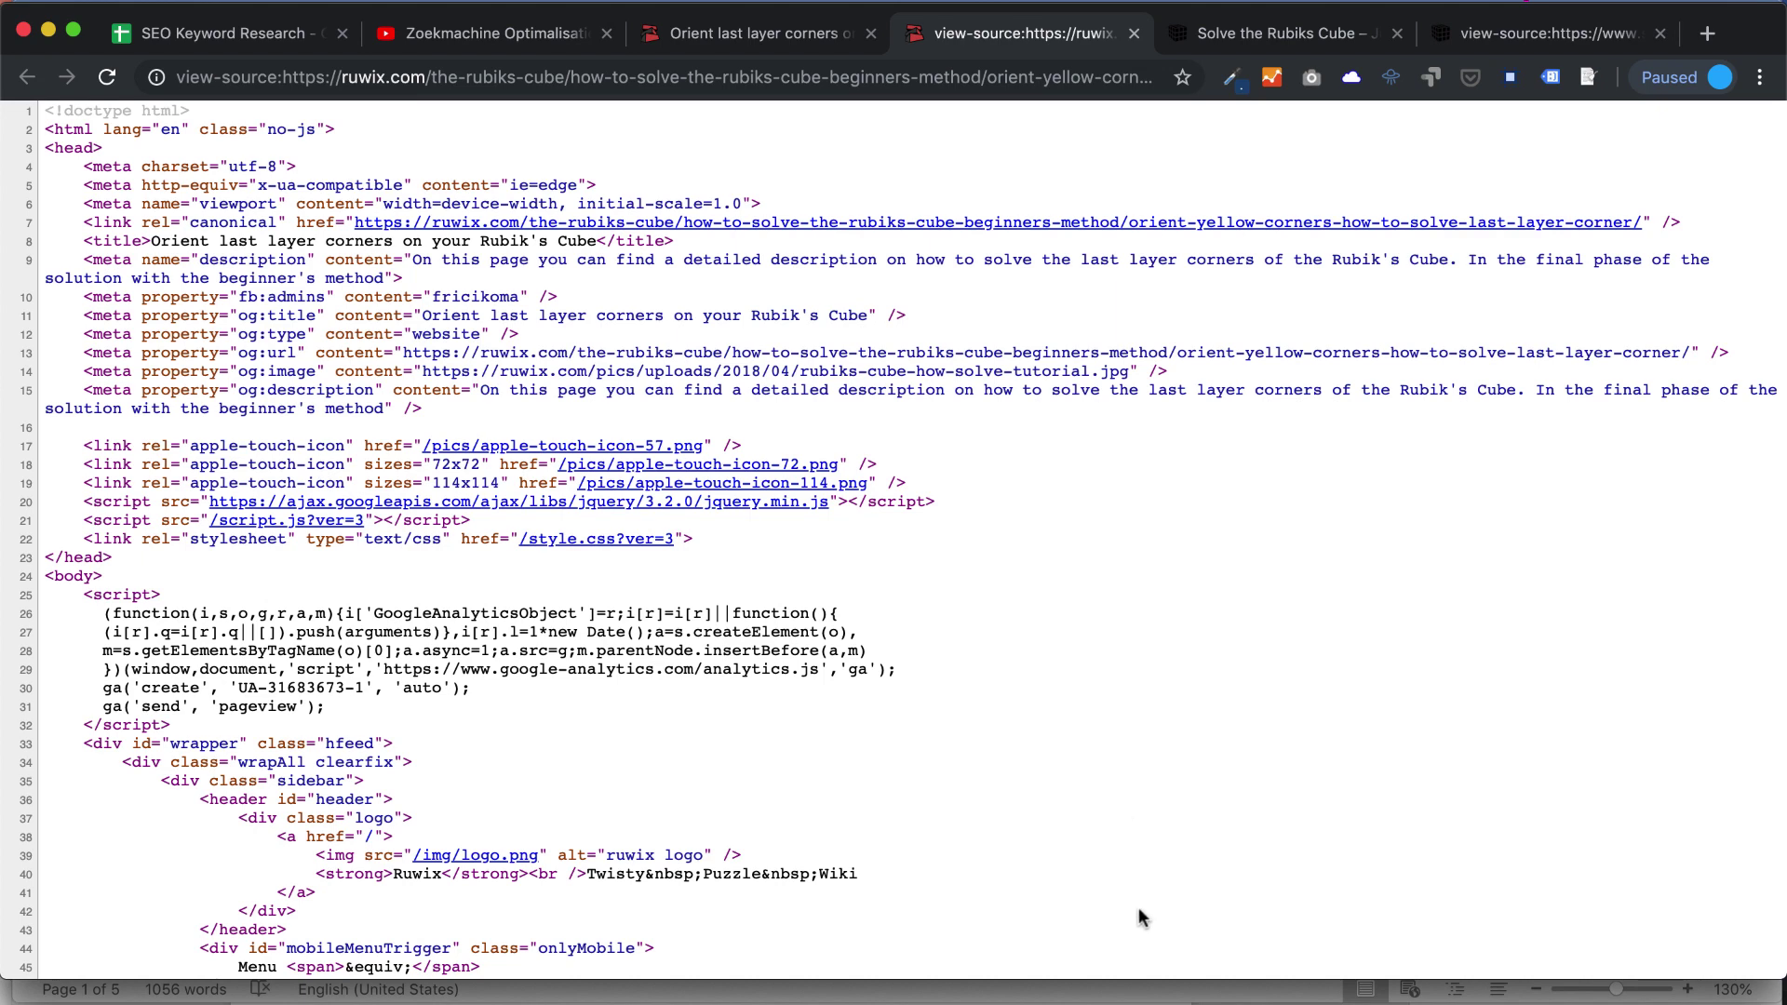
pyautogui.moveTo(1136, 978); pyautogui.dragTo(1136, 1003)
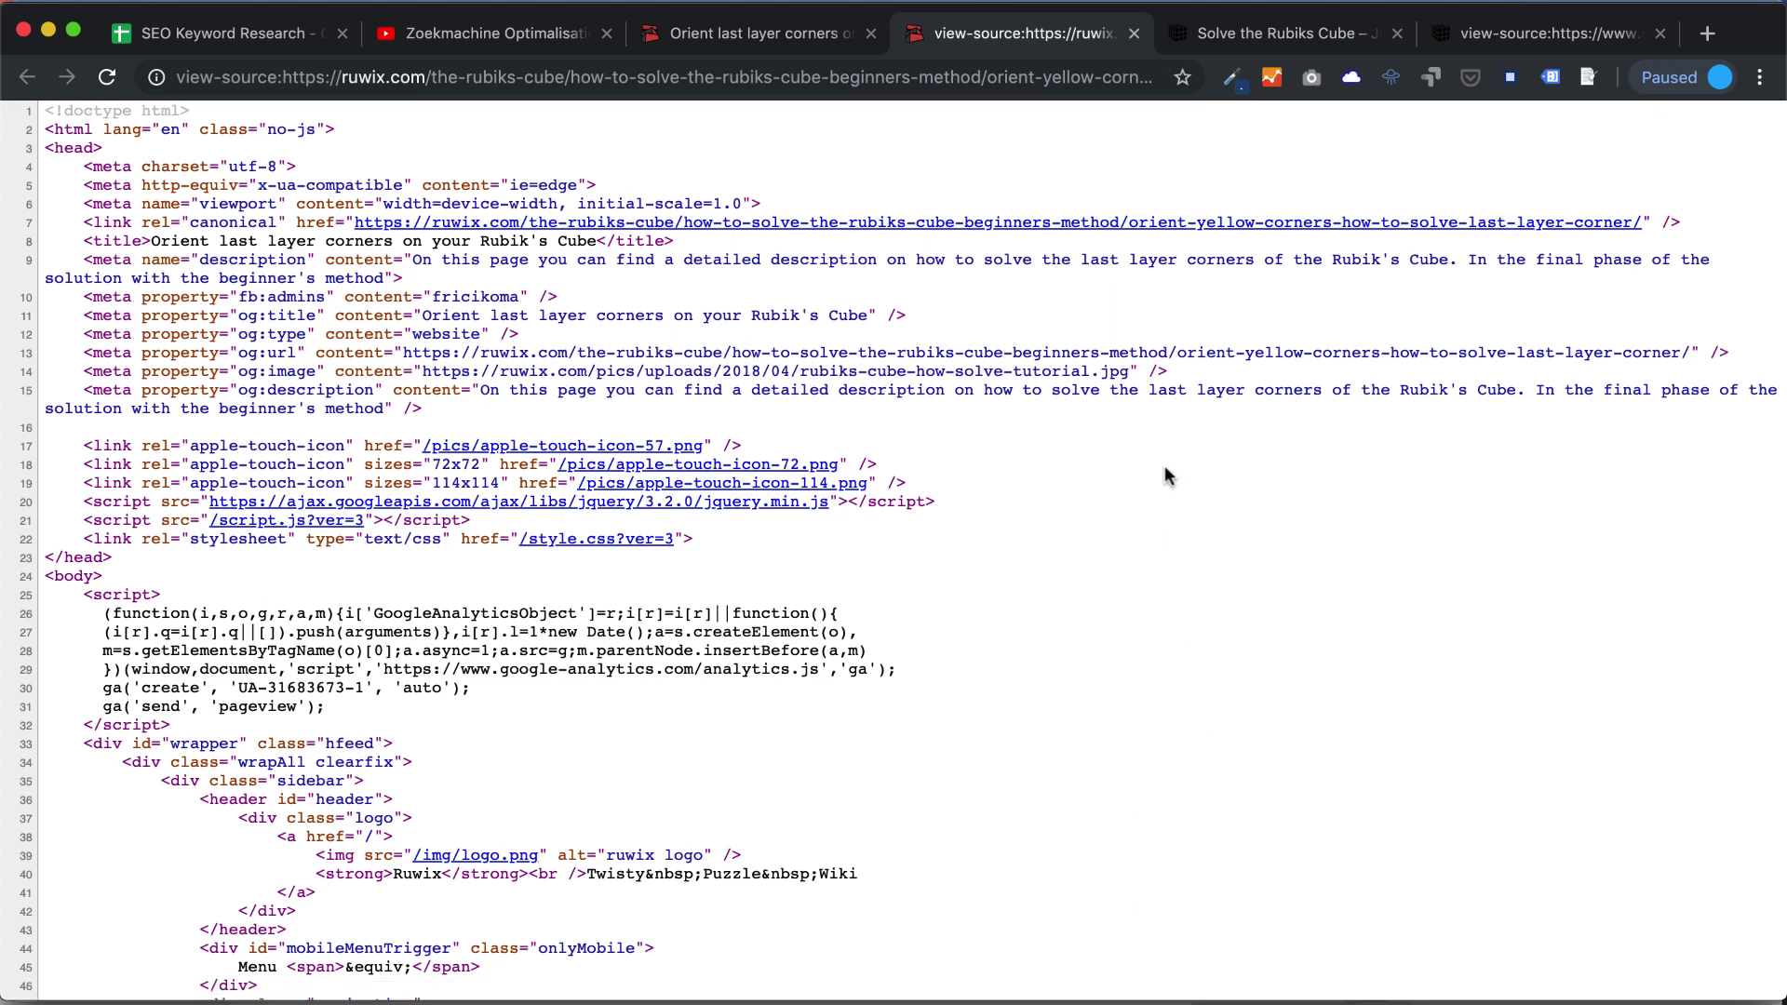
# Search the source of the solve-the-rubiks-cube.eu tutorials page for "meta title".
pyautogui.click(244, 36)
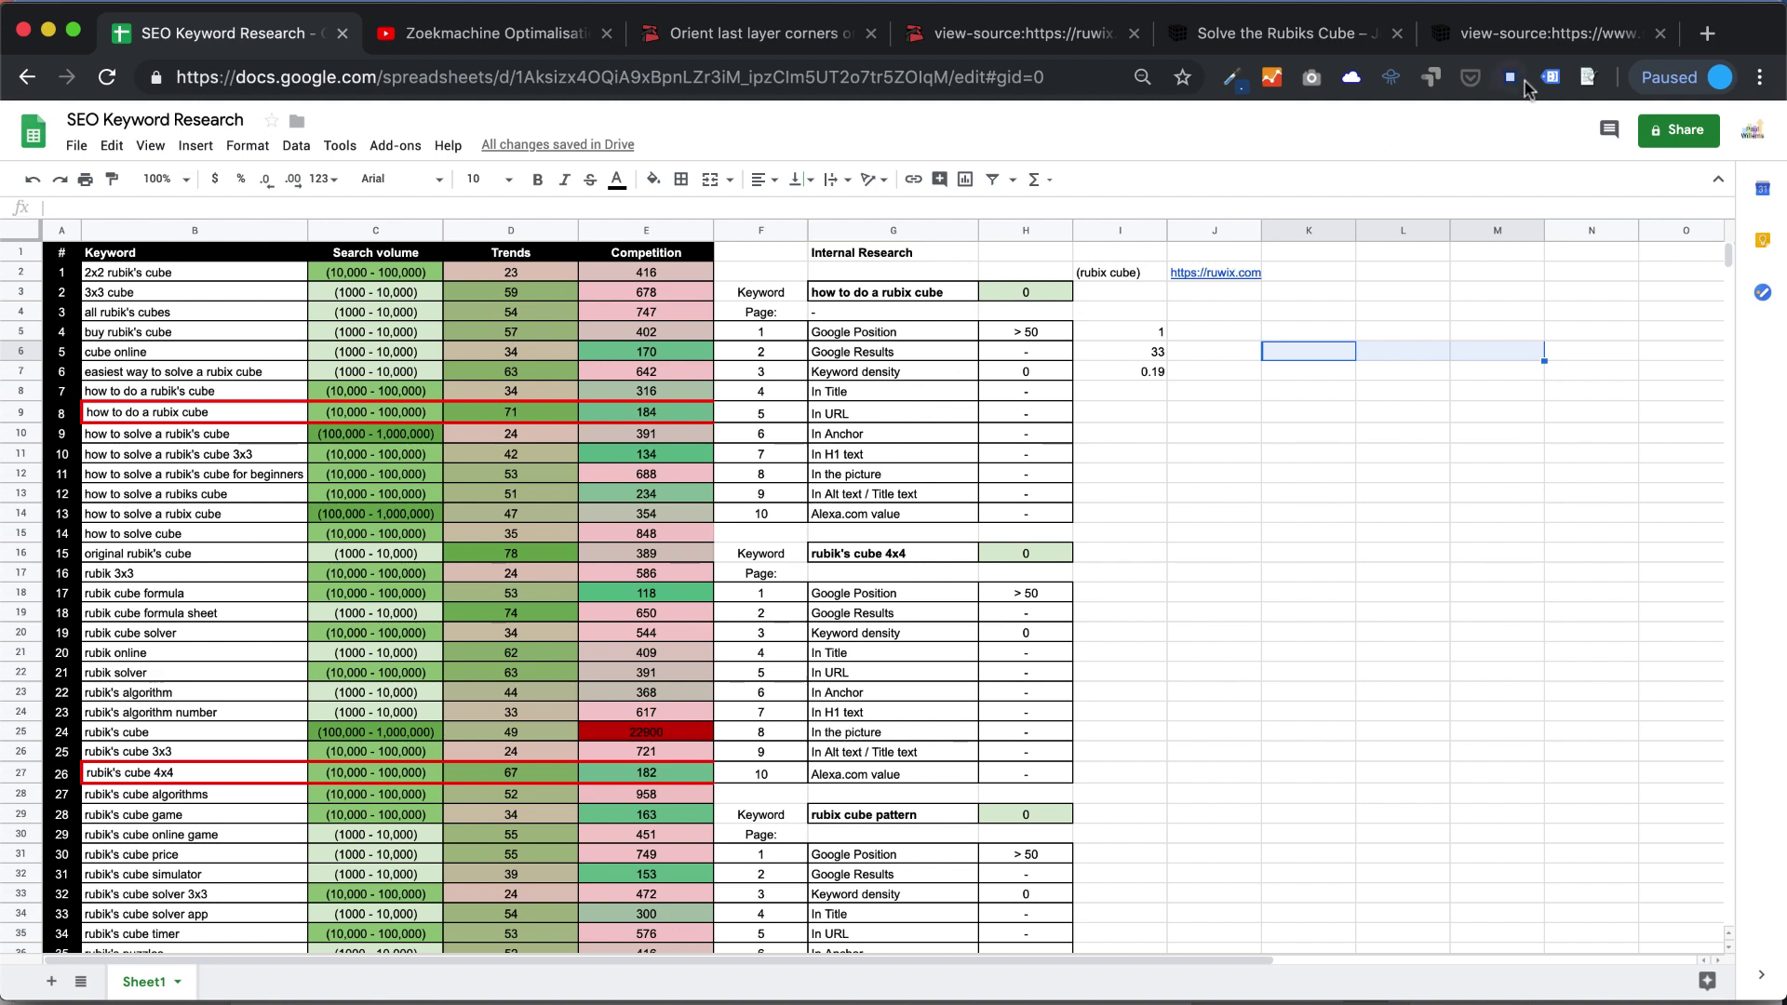
pyautogui.click(1545, 34)
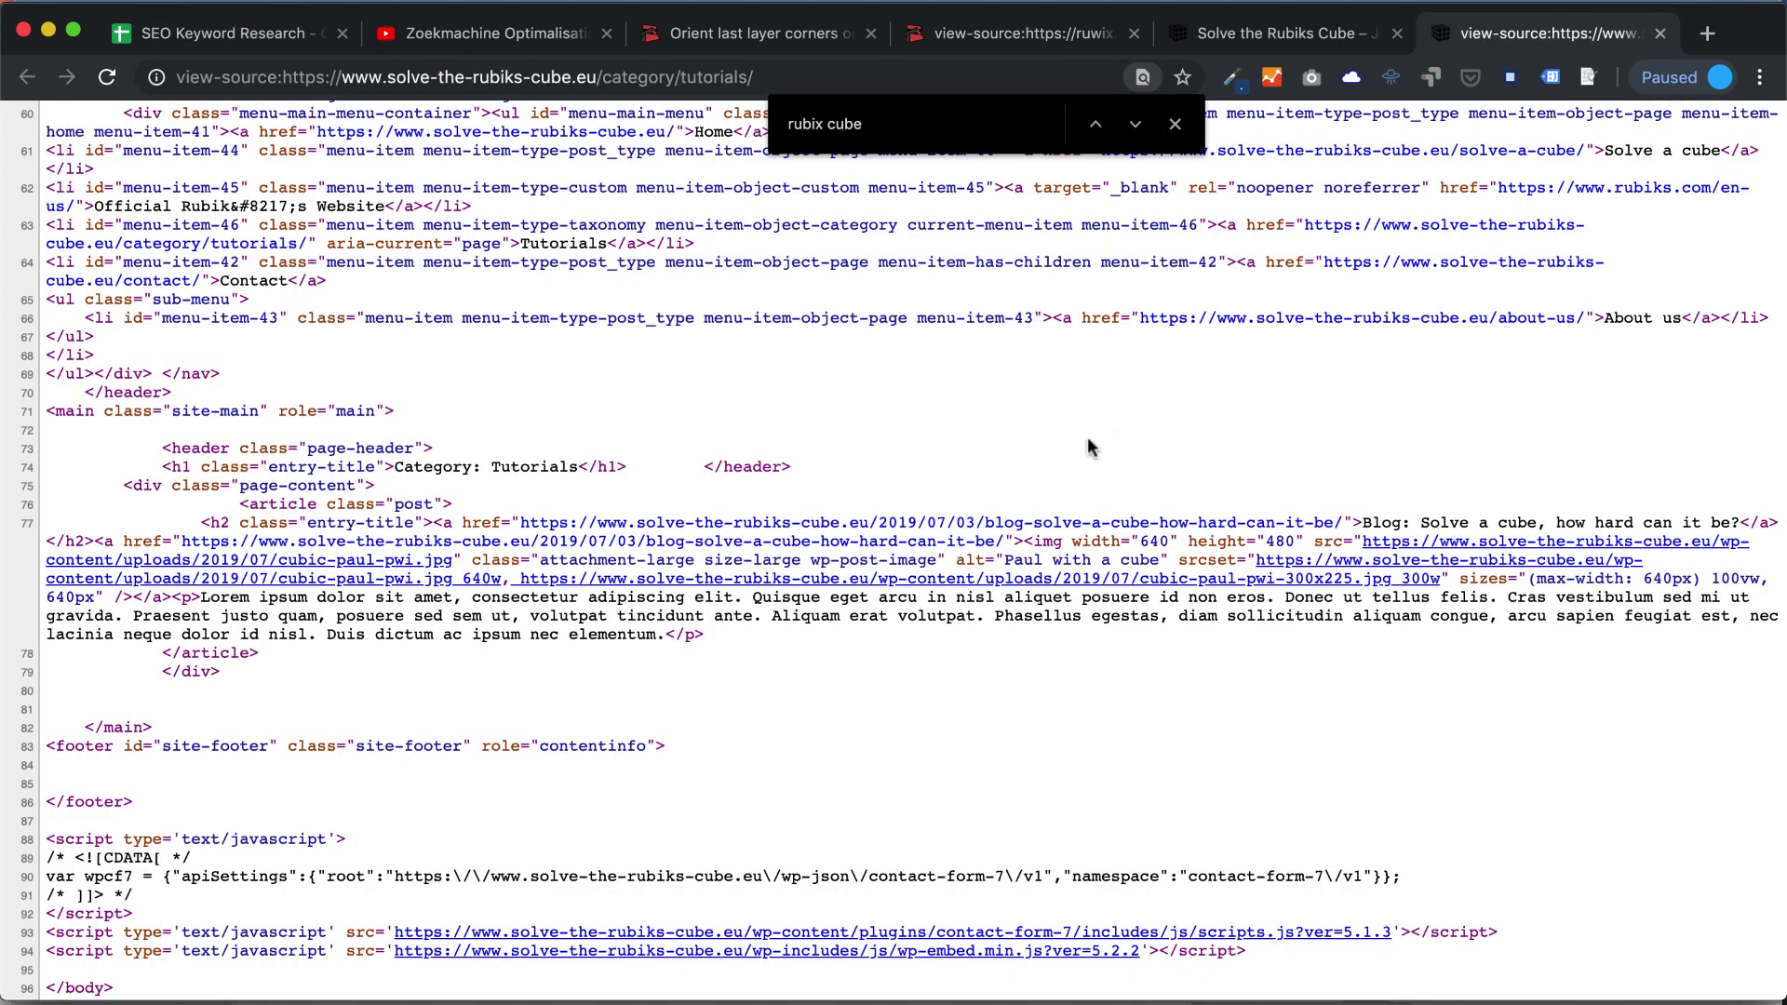
pyautogui.press('super+f')
pyautogui.write('m')
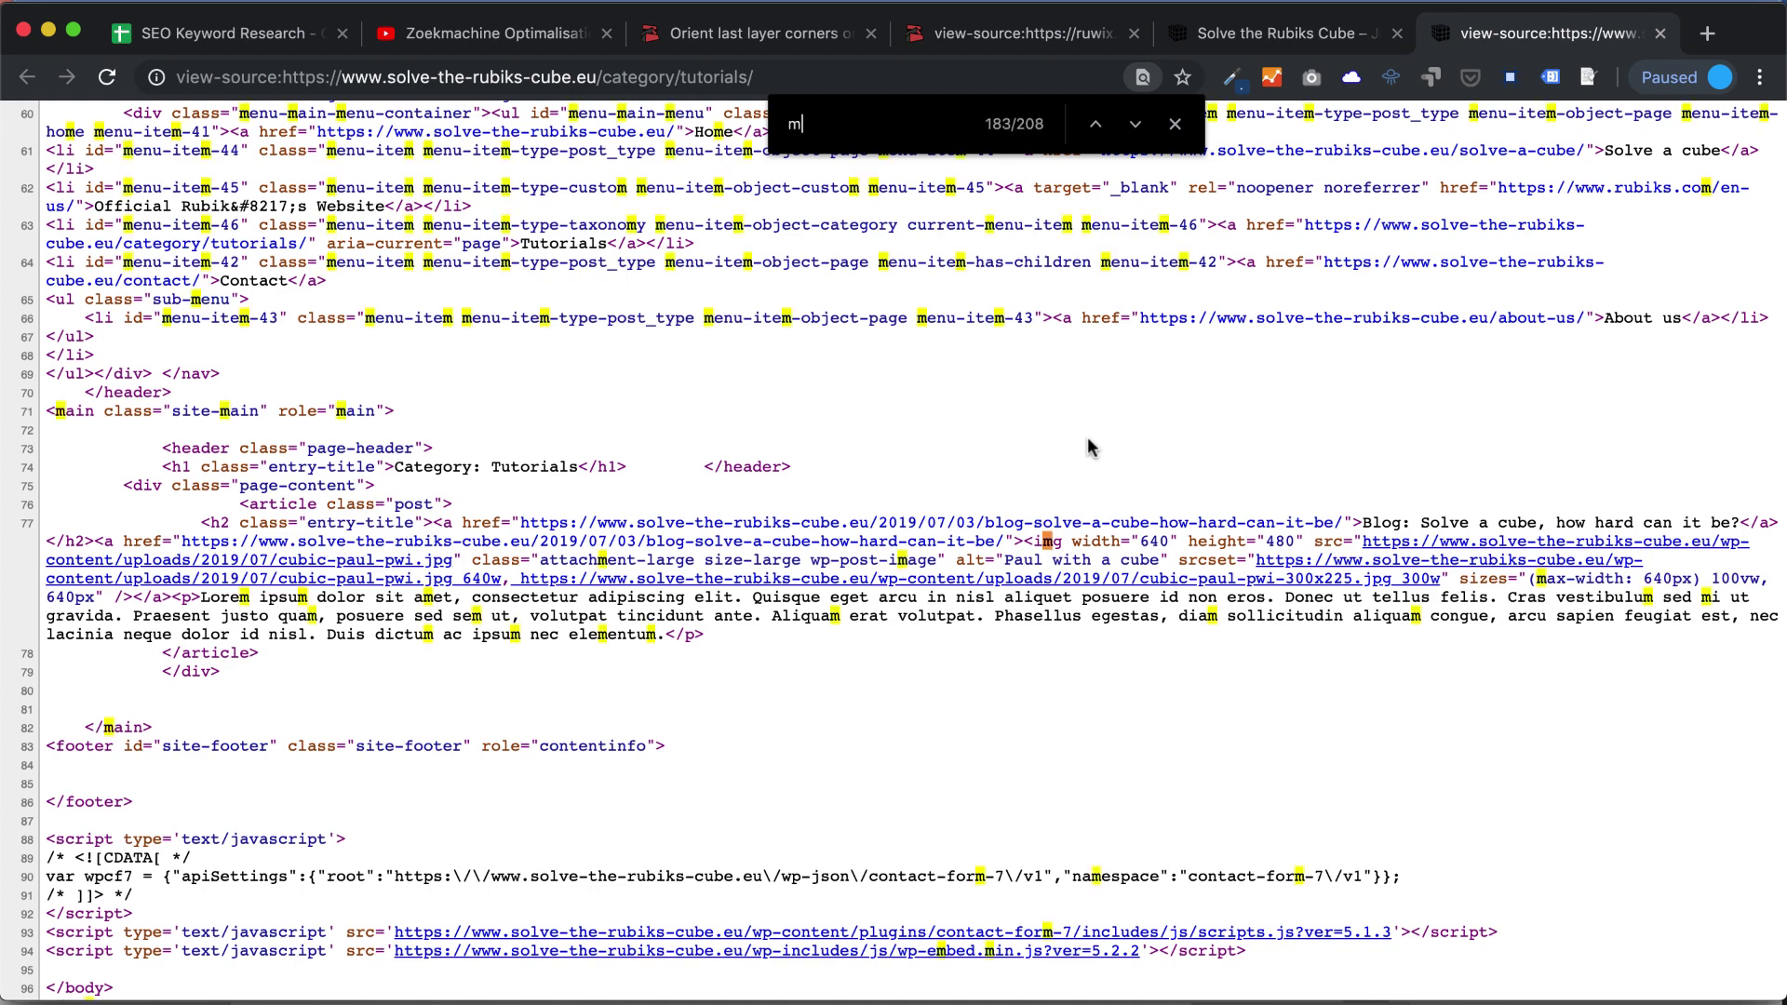
pyautogui.write('eta title')
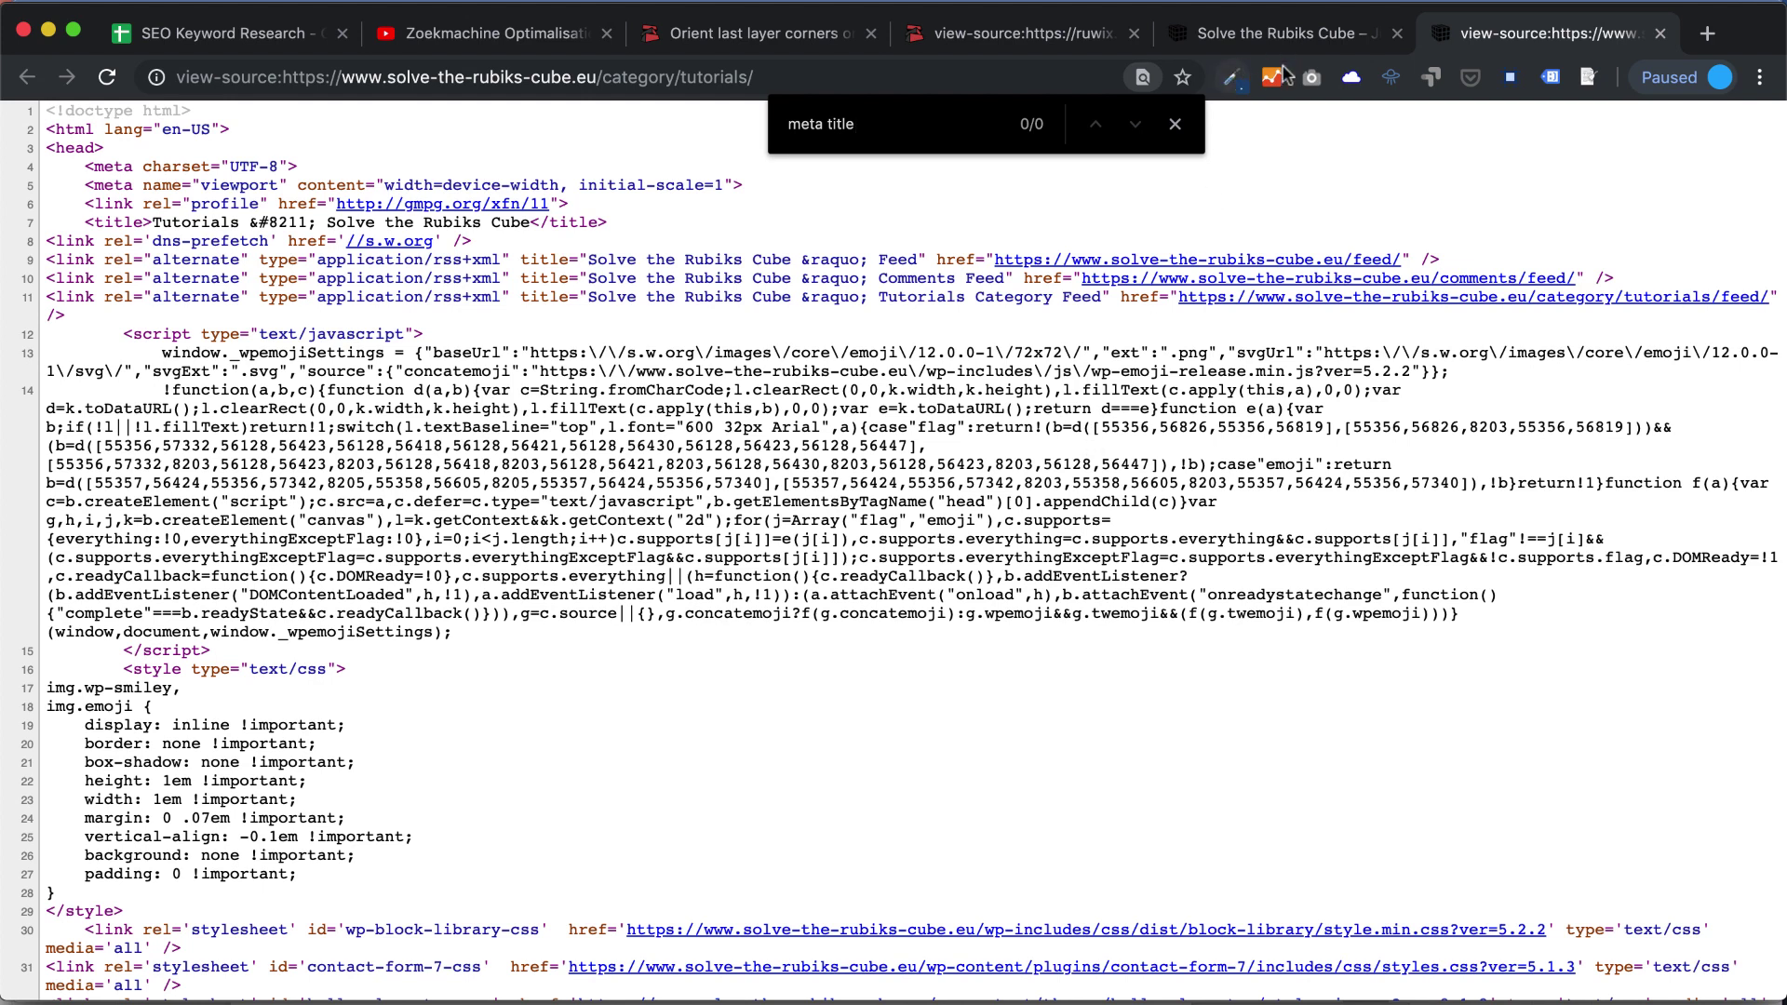
# Review the ruwix.com listings in the Google results and search the solve-the-rubiks-cube.eu source for "meta description".
pyautogui.click(772, 33)
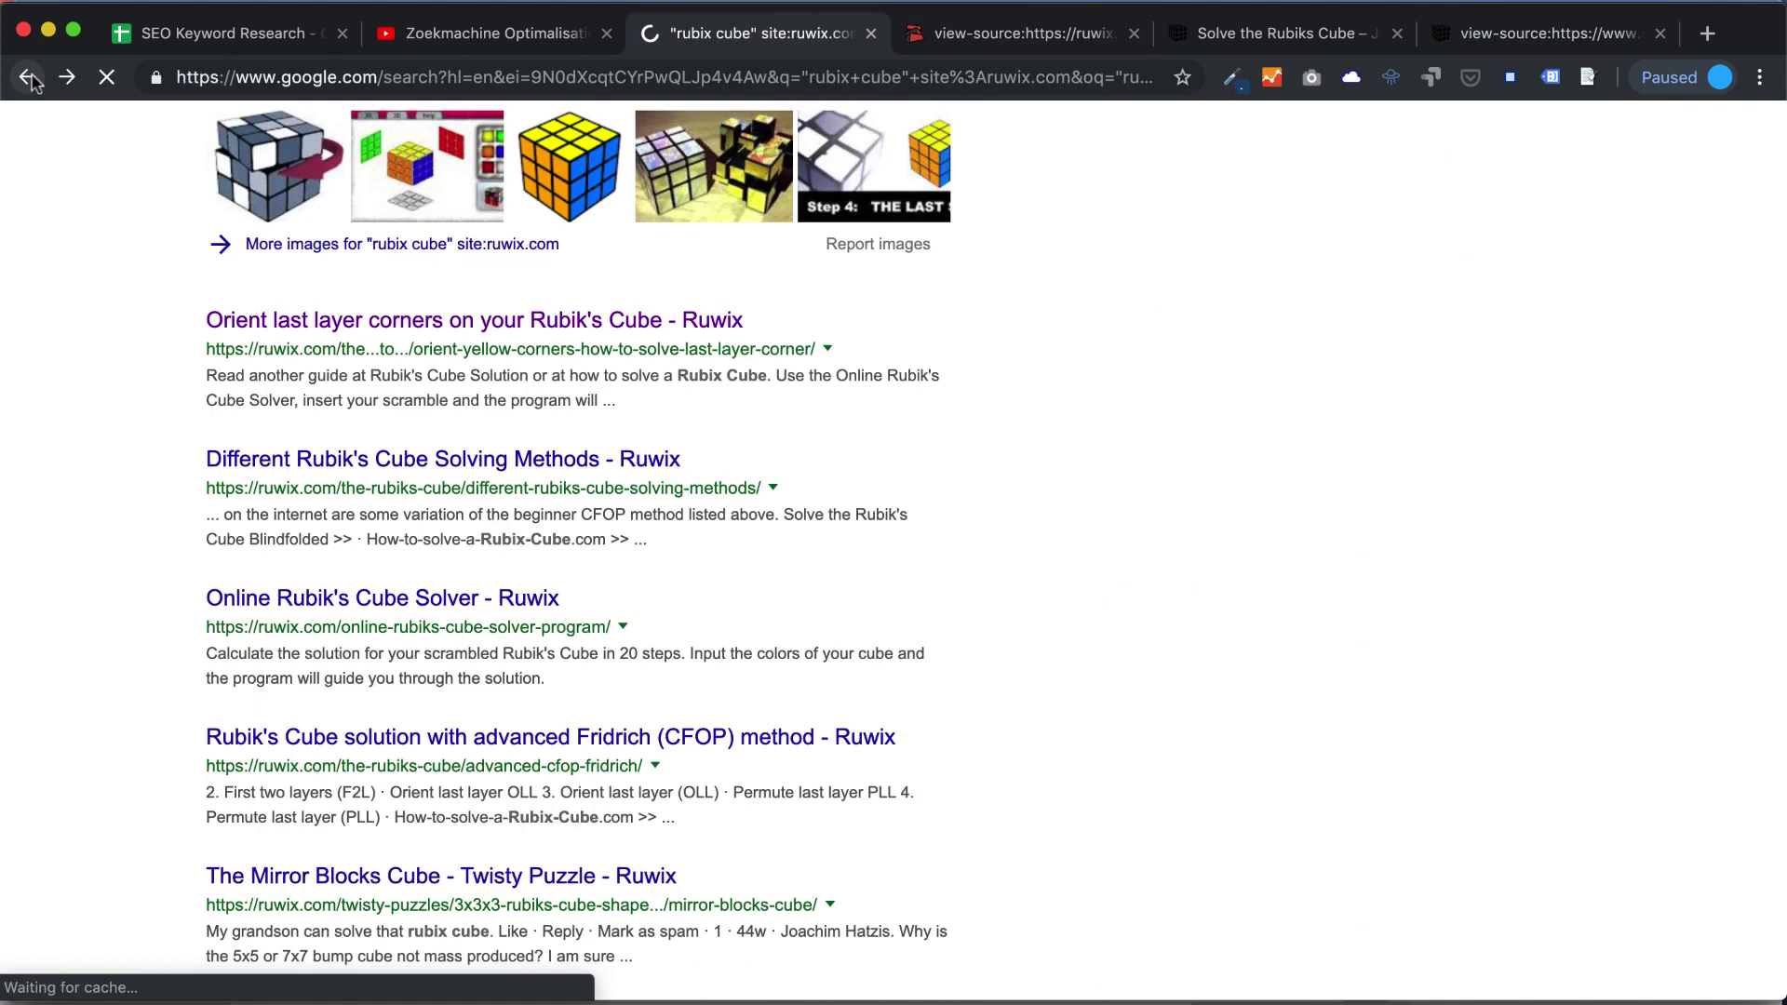
pyautogui.press('super+bracketleft')
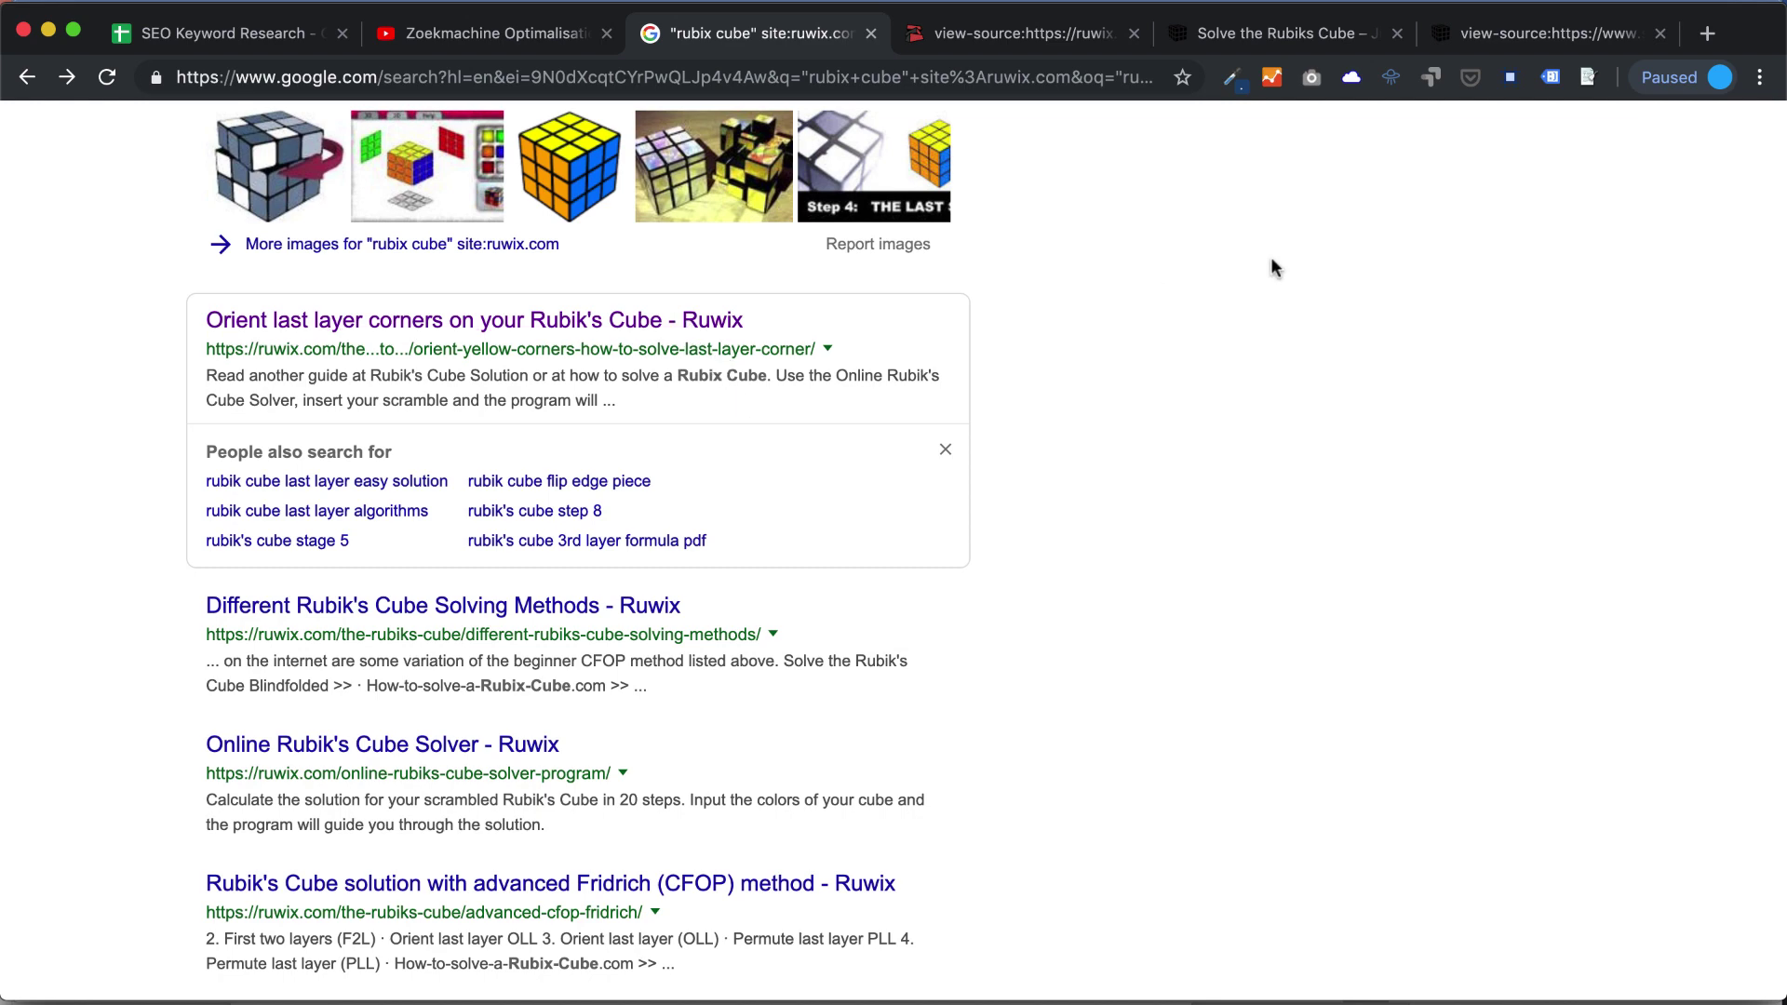
pyautogui.click(1469, 45)
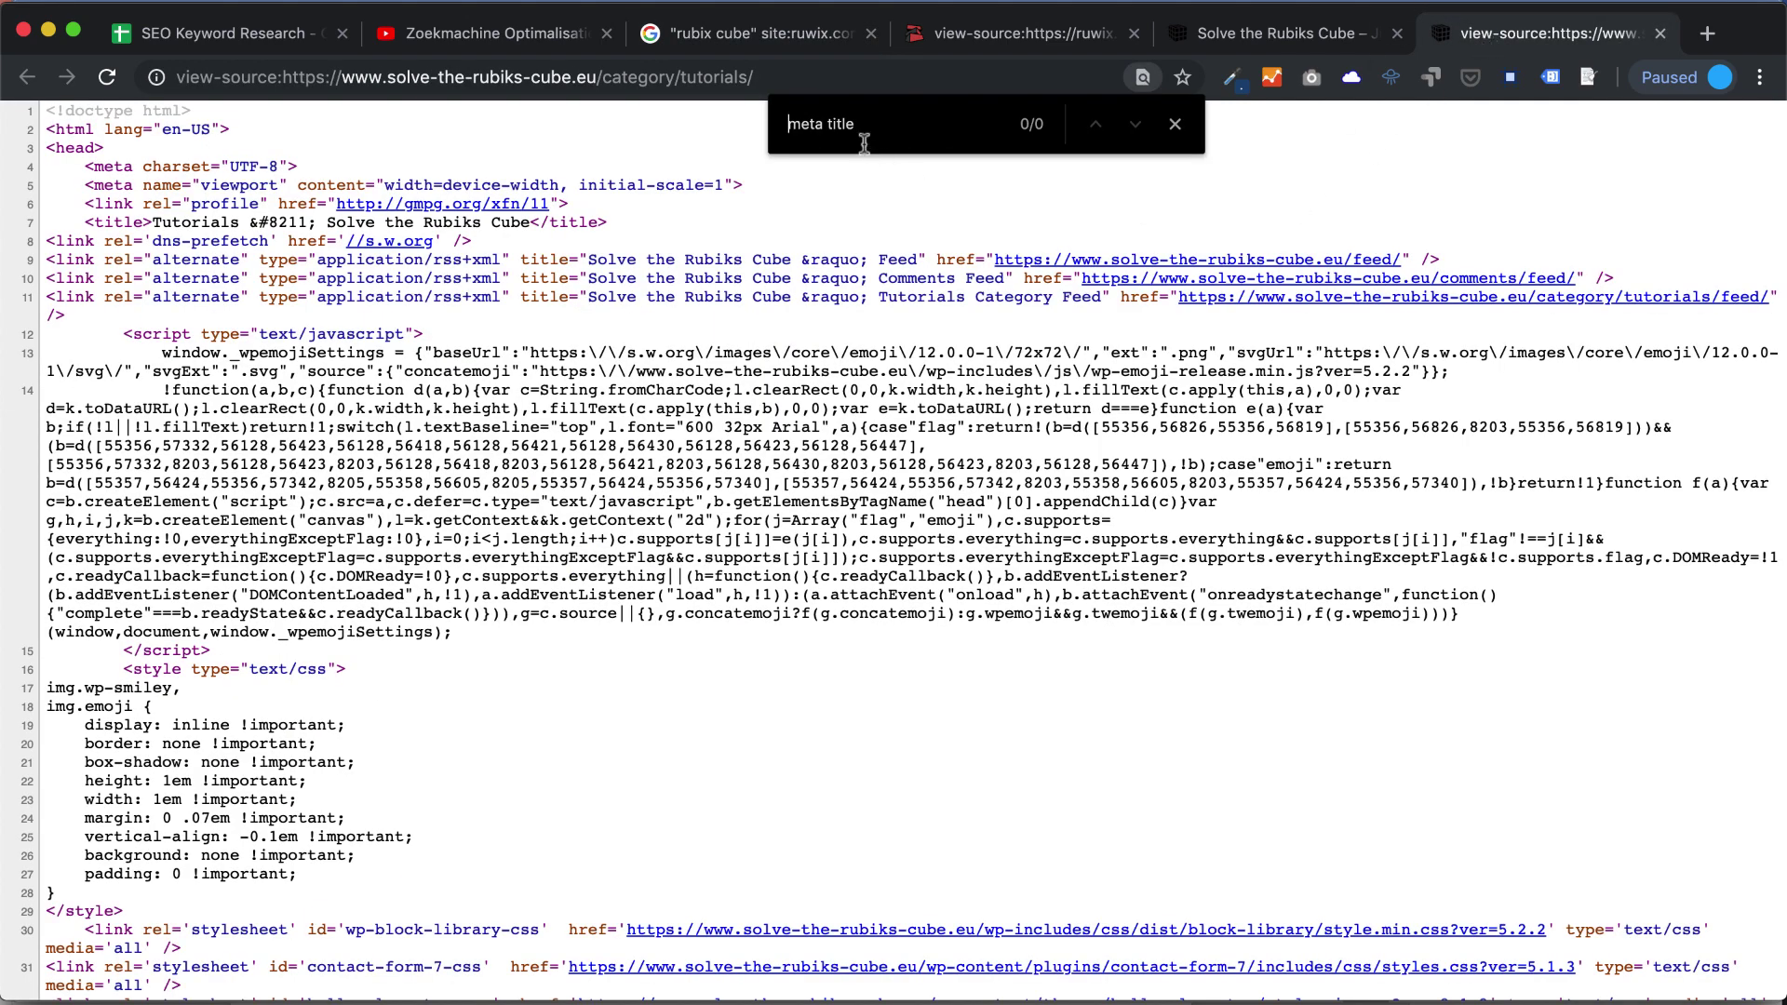
pyautogui.doubleClick(841, 126)
pyautogui.write('description')
# Enter 0 for In Title in I8 of the SEO Keyword Research sheet.
pyautogui.click(201, 34)
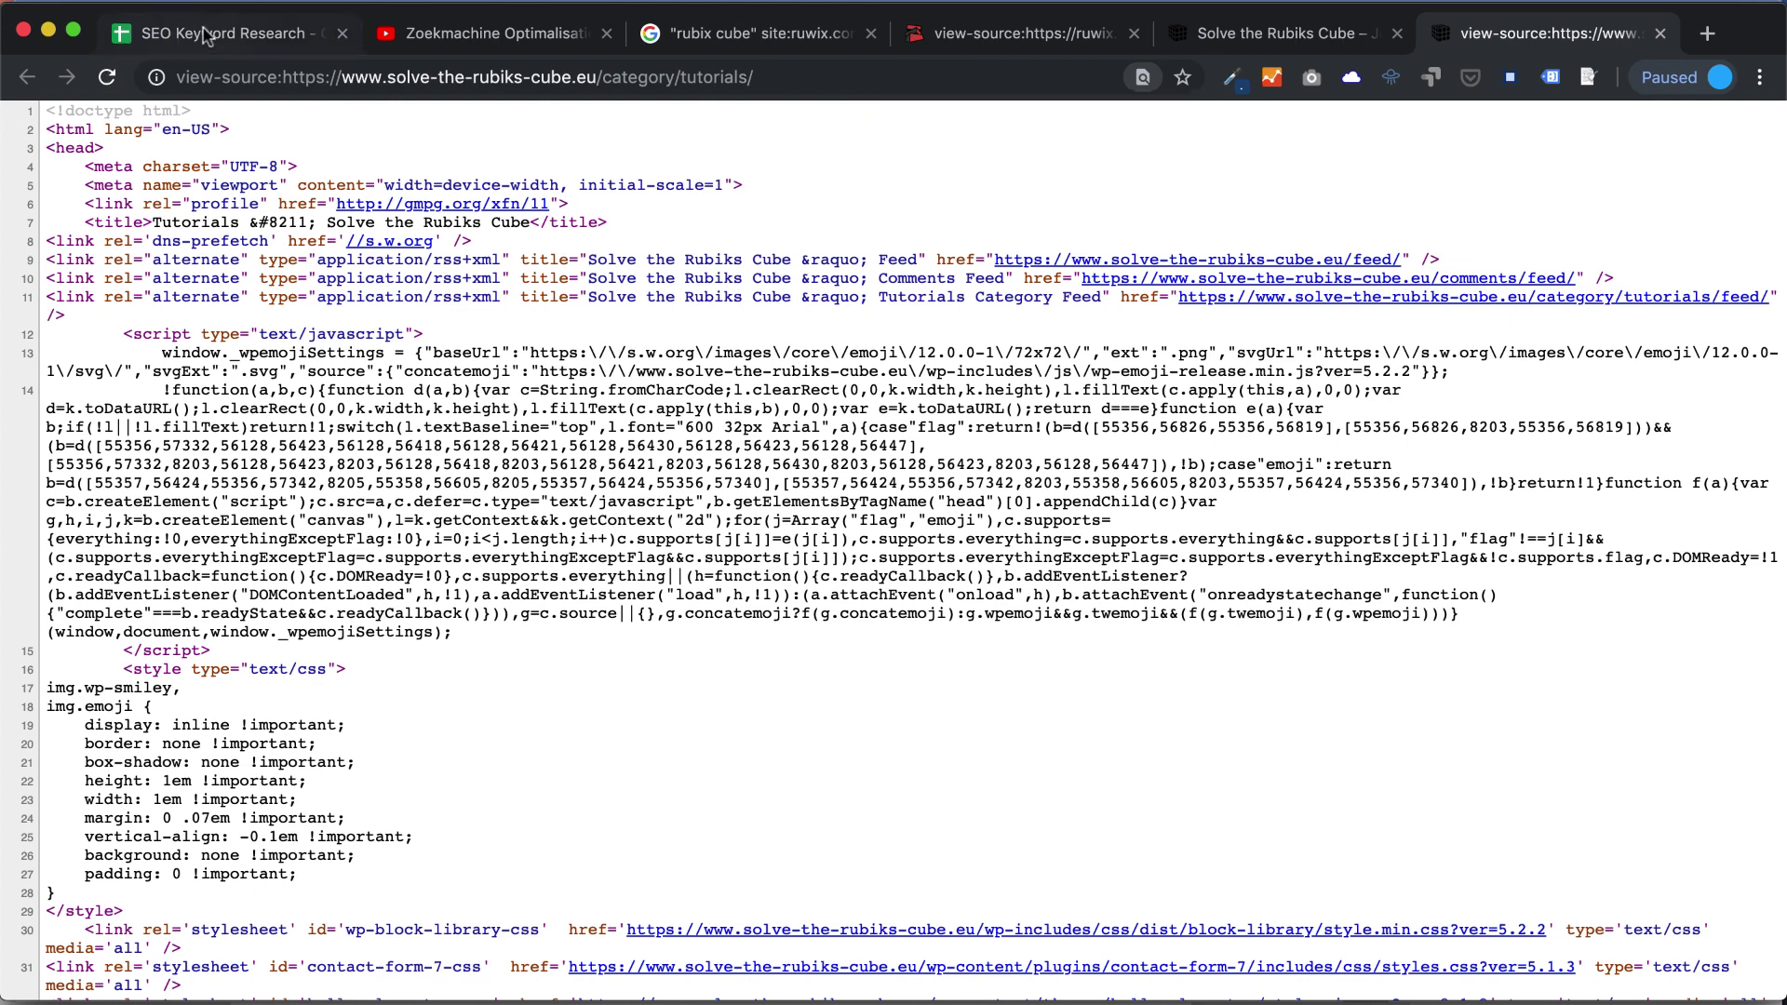
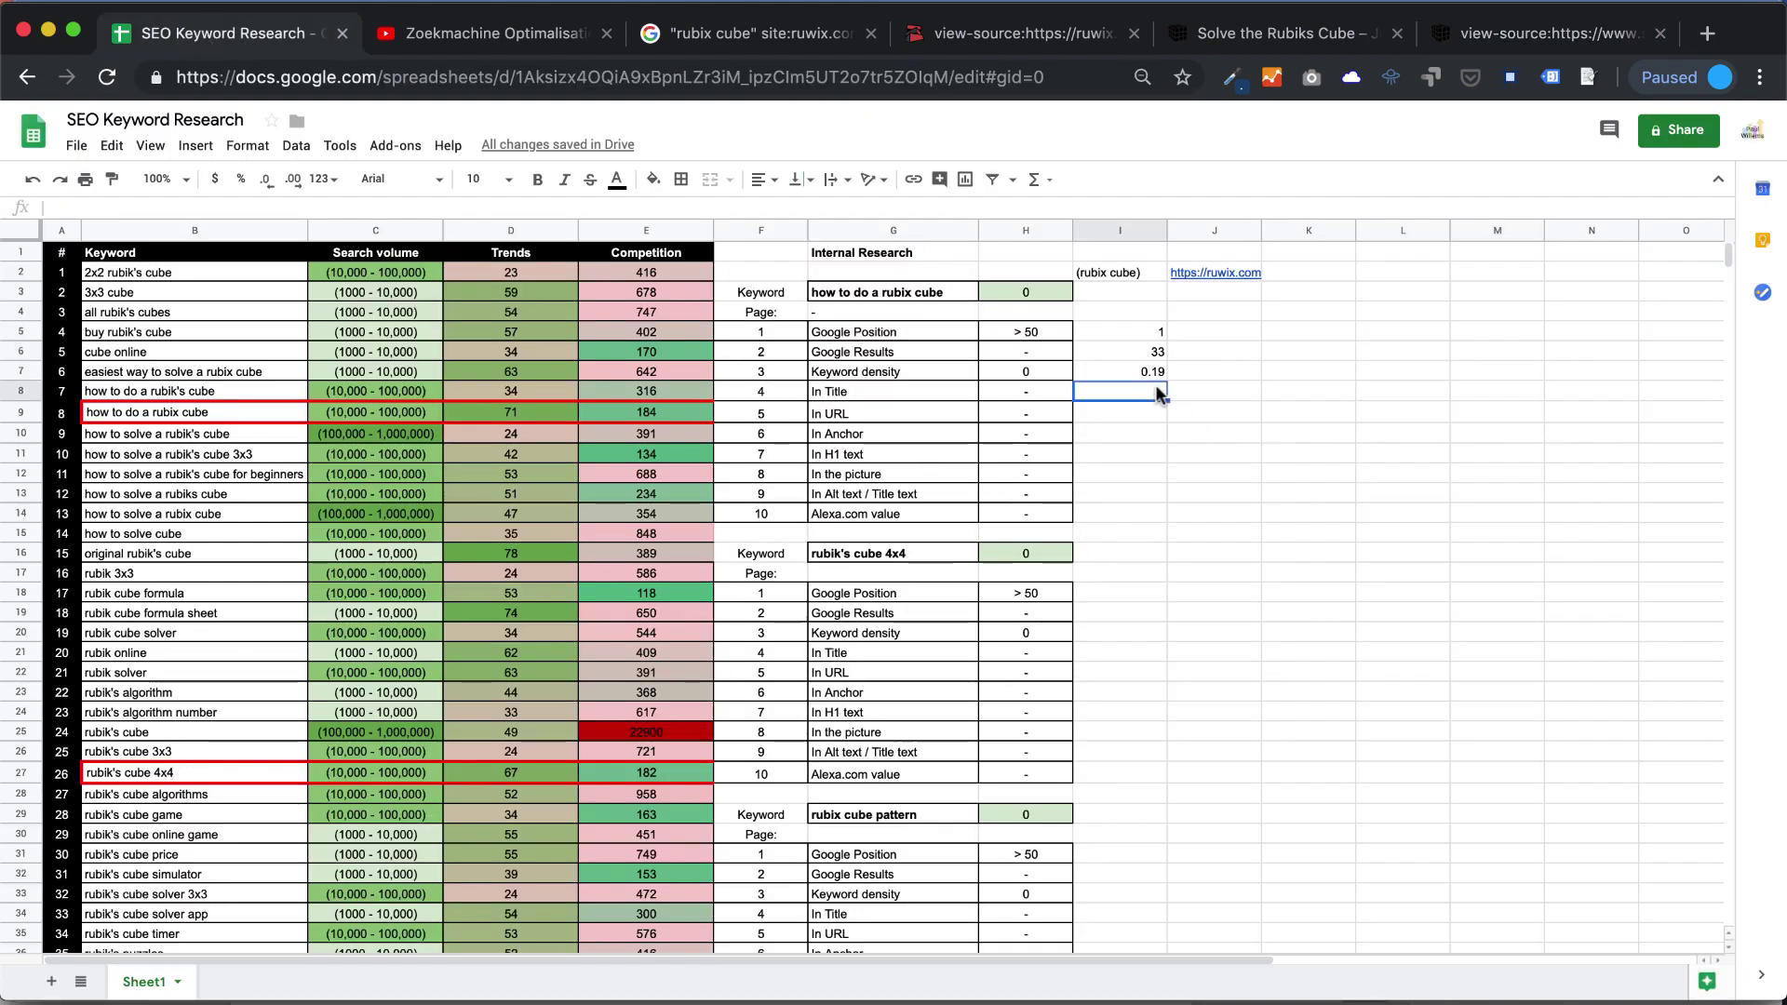
pyautogui.write('0')
pyautogui.press('Return')
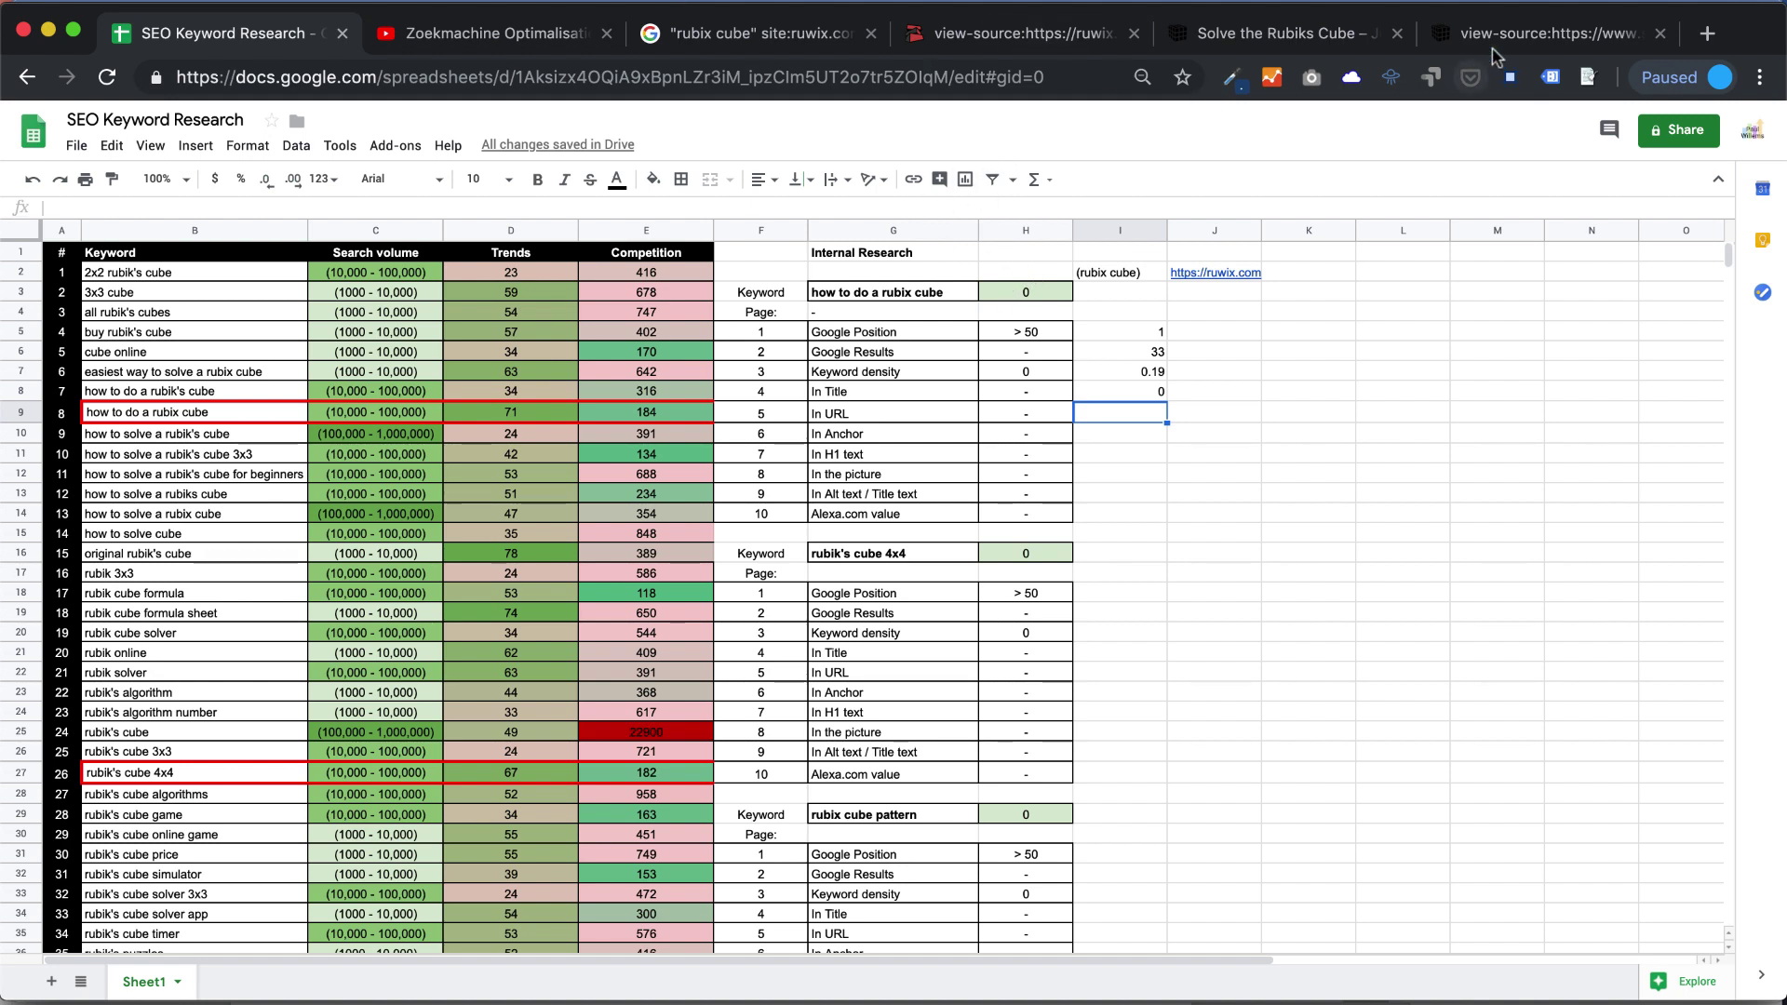
# Return to the Ruwix last layer corners article and examine its full URL for the keyword "rubix cube".
pyautogui.press('super+9')
pyautogui.press('super+f')
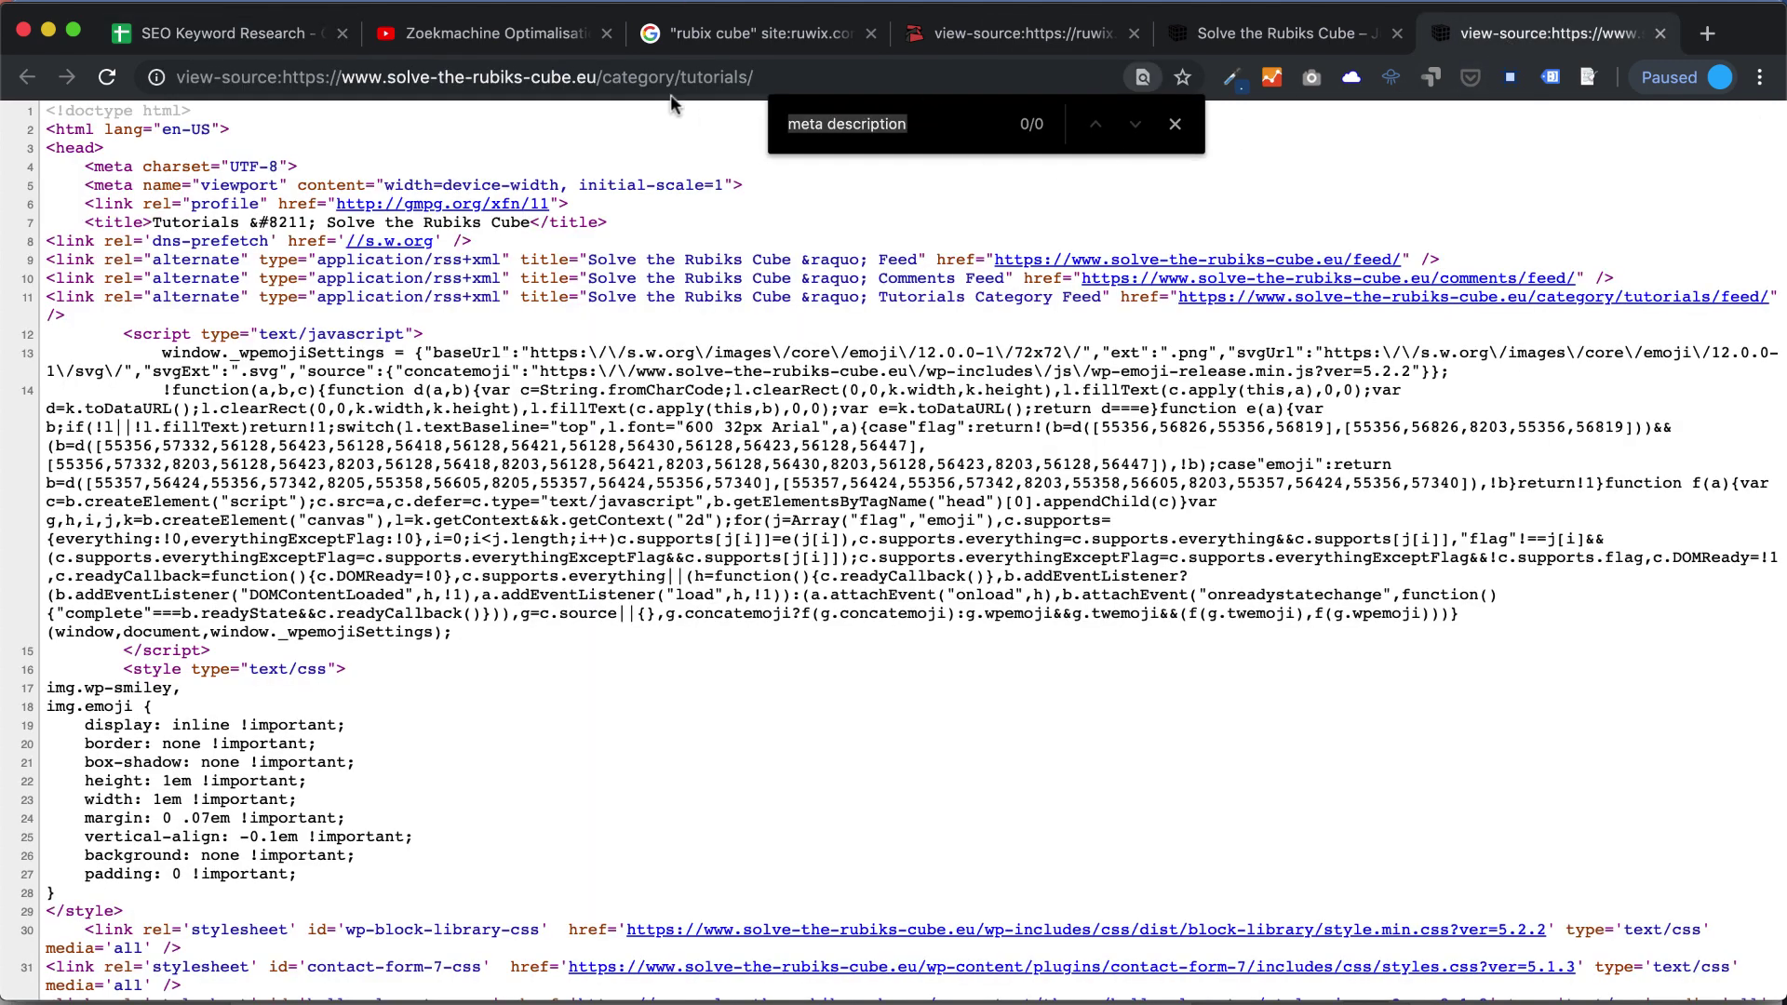
pyautogui.click(996, 42)
pyautogui.click(754, 37)
pyautogui.click(66, 77)
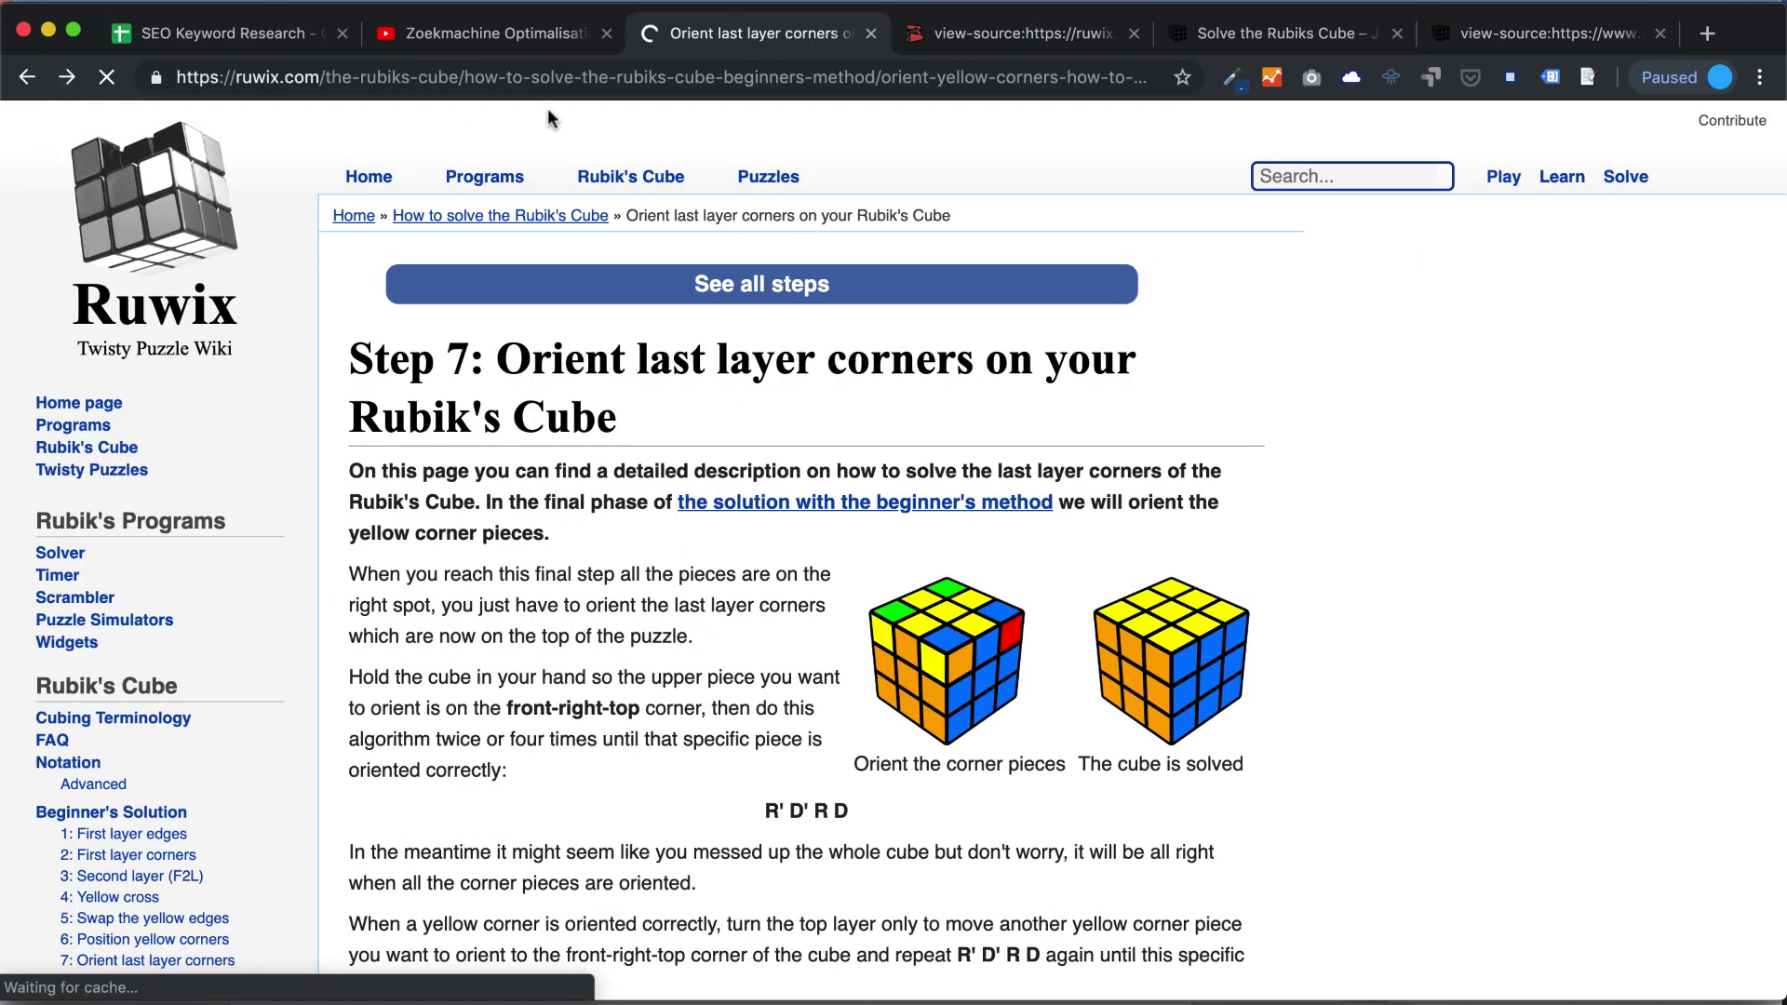
pyautogui.moveTo(635, 79); pyautogui.dragTo(1144, 84)
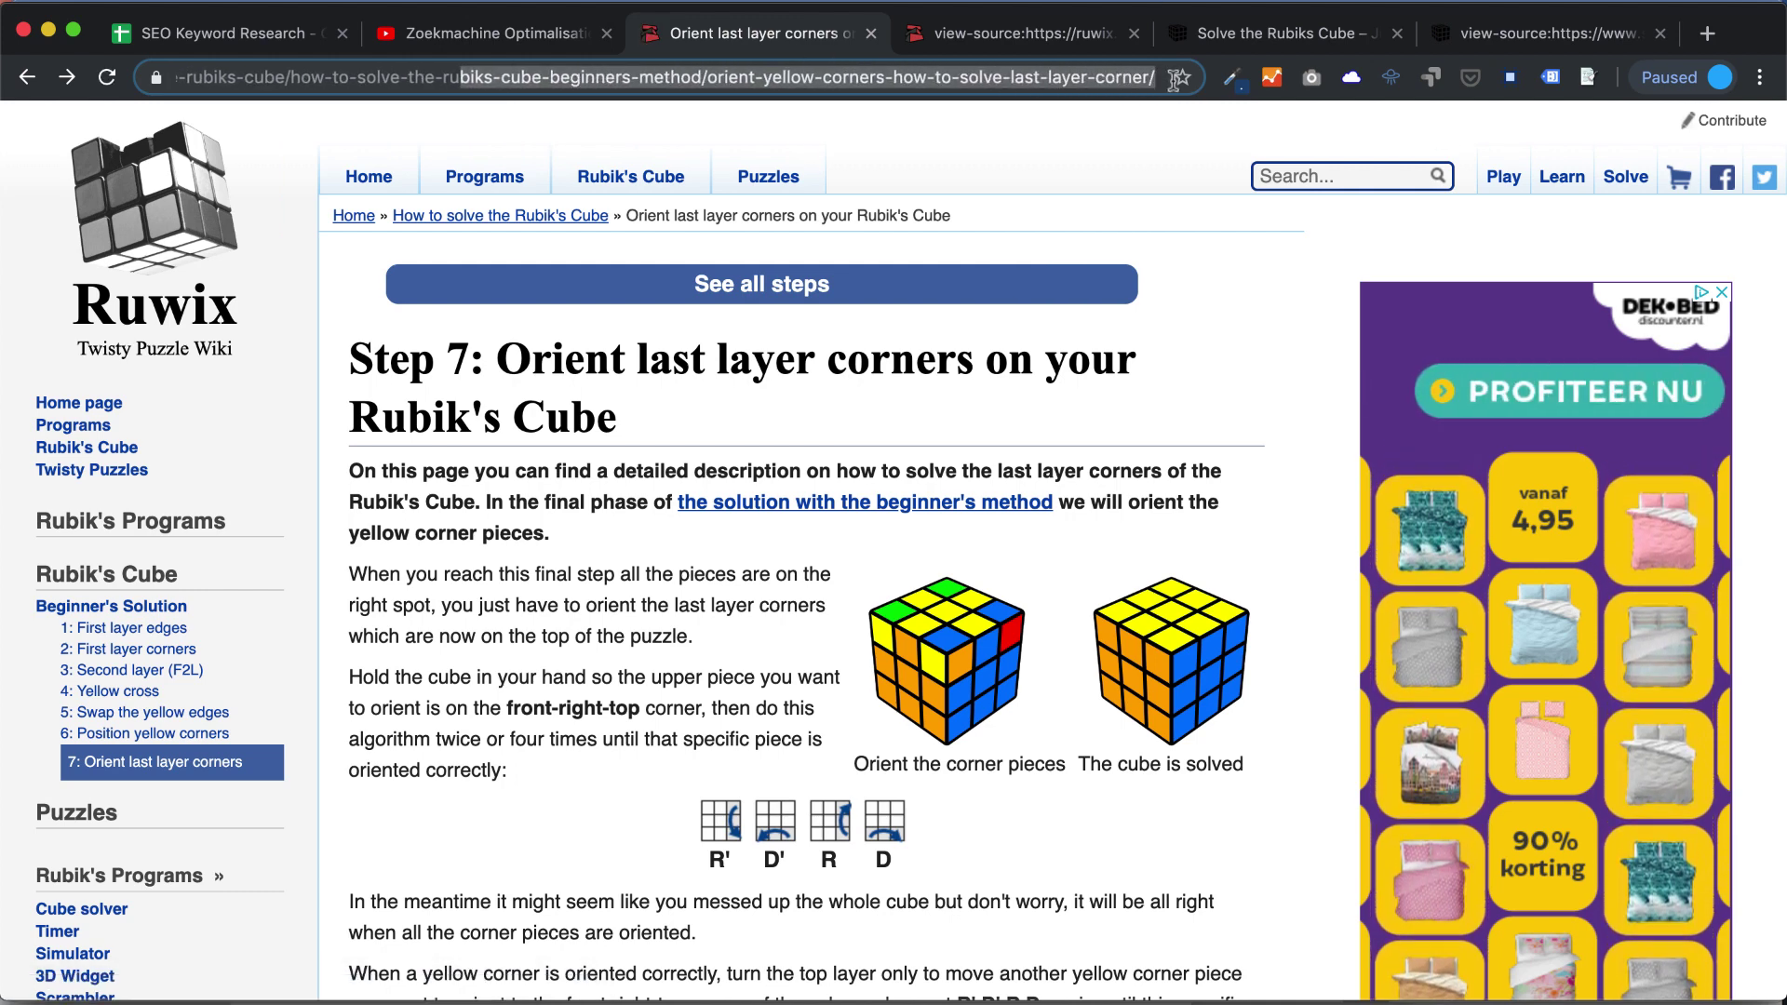
pyautogui.click(483, 84)
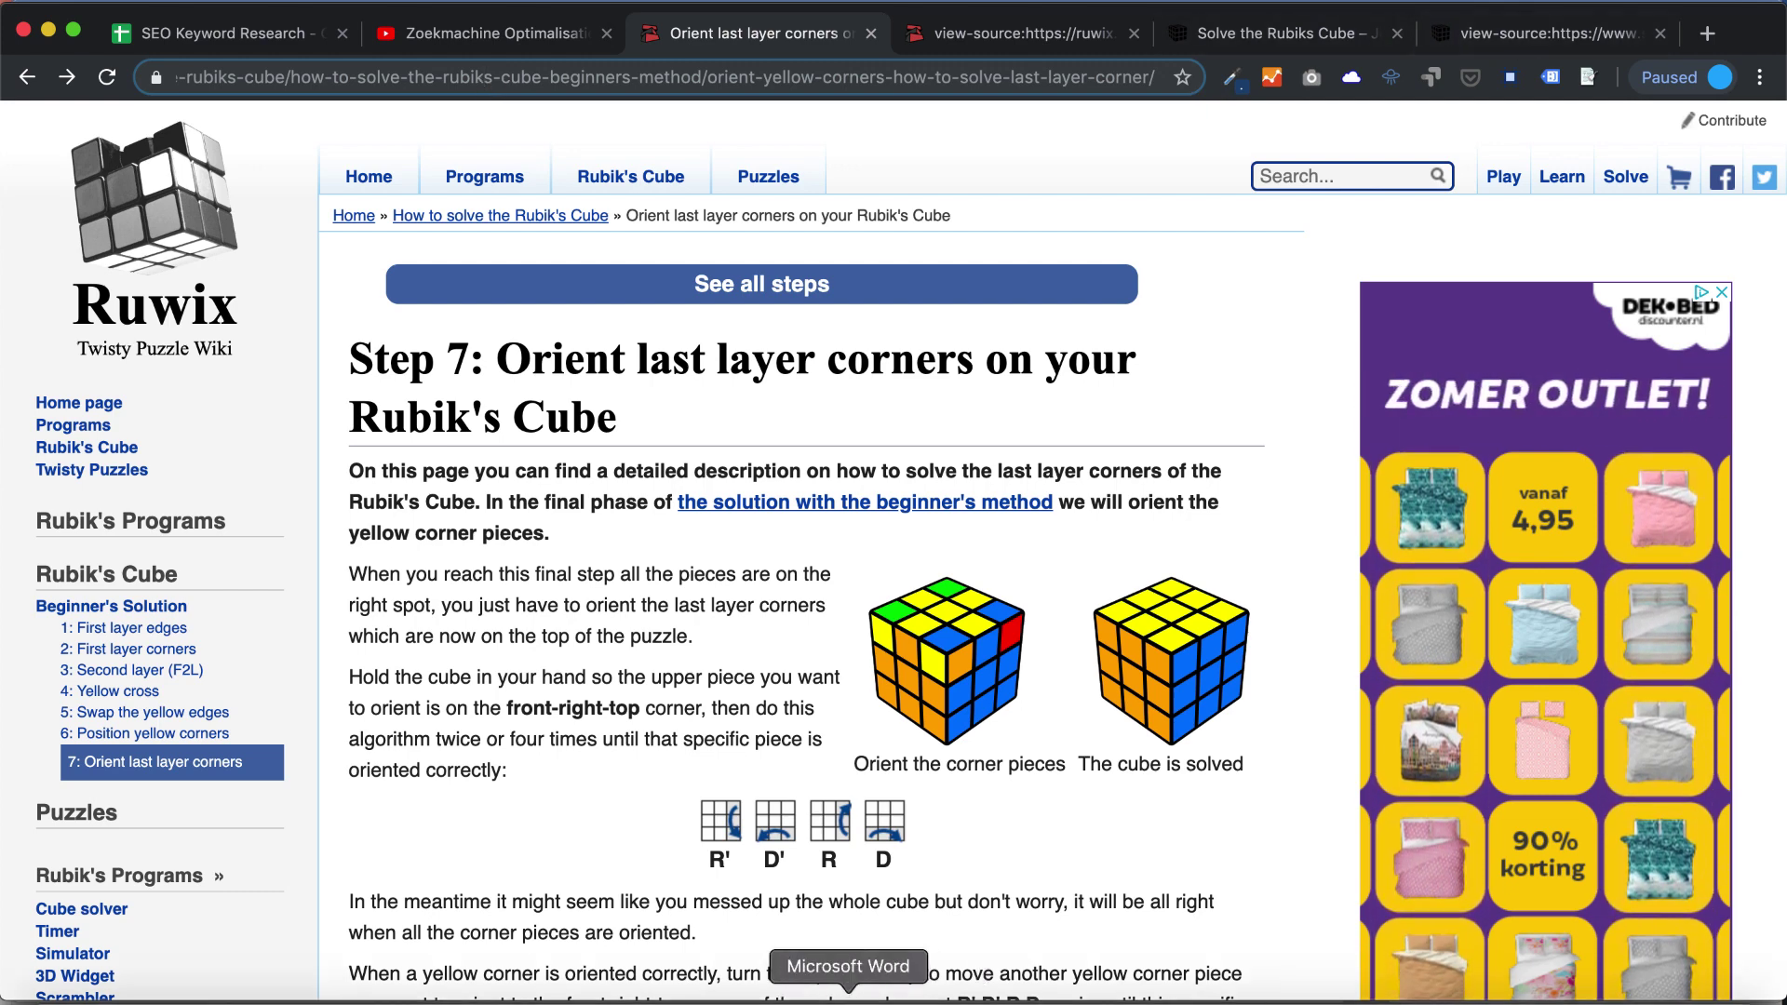
# Enter 0 for In URL in I9 of the SEO Keyword Research sheet.
pyautogui.press('super+1')
pyautogui.write('0')
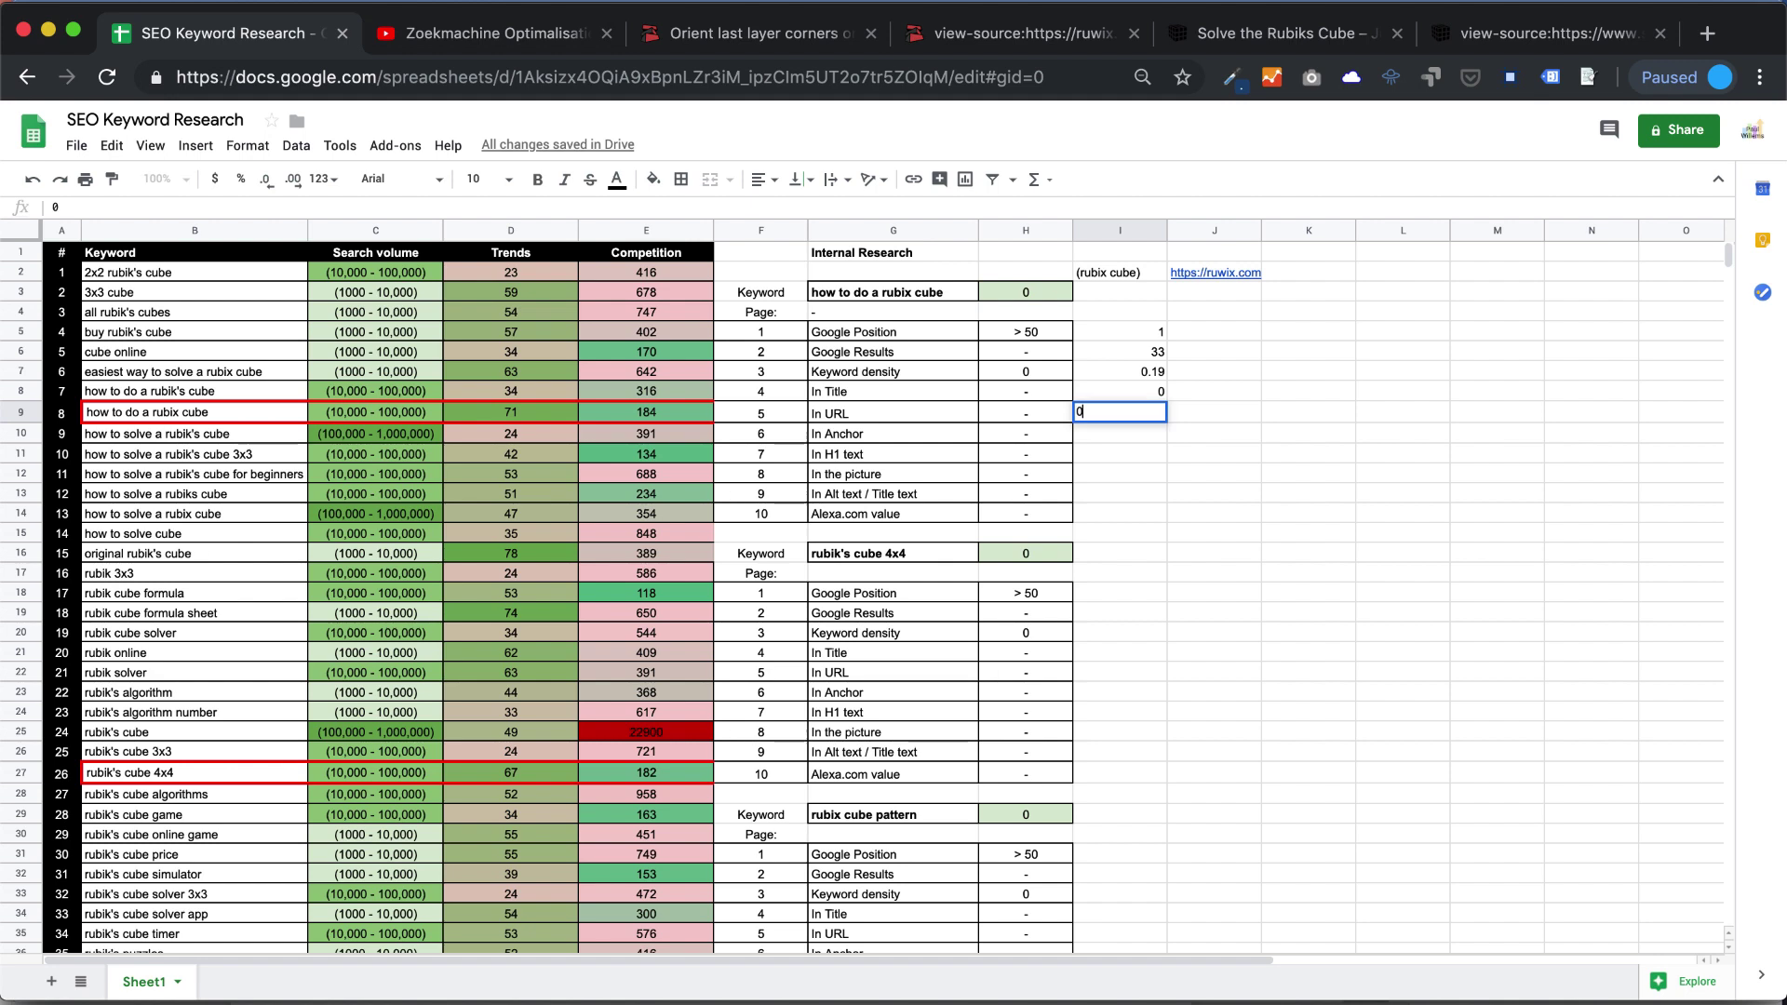
pyautogui.press('Return')
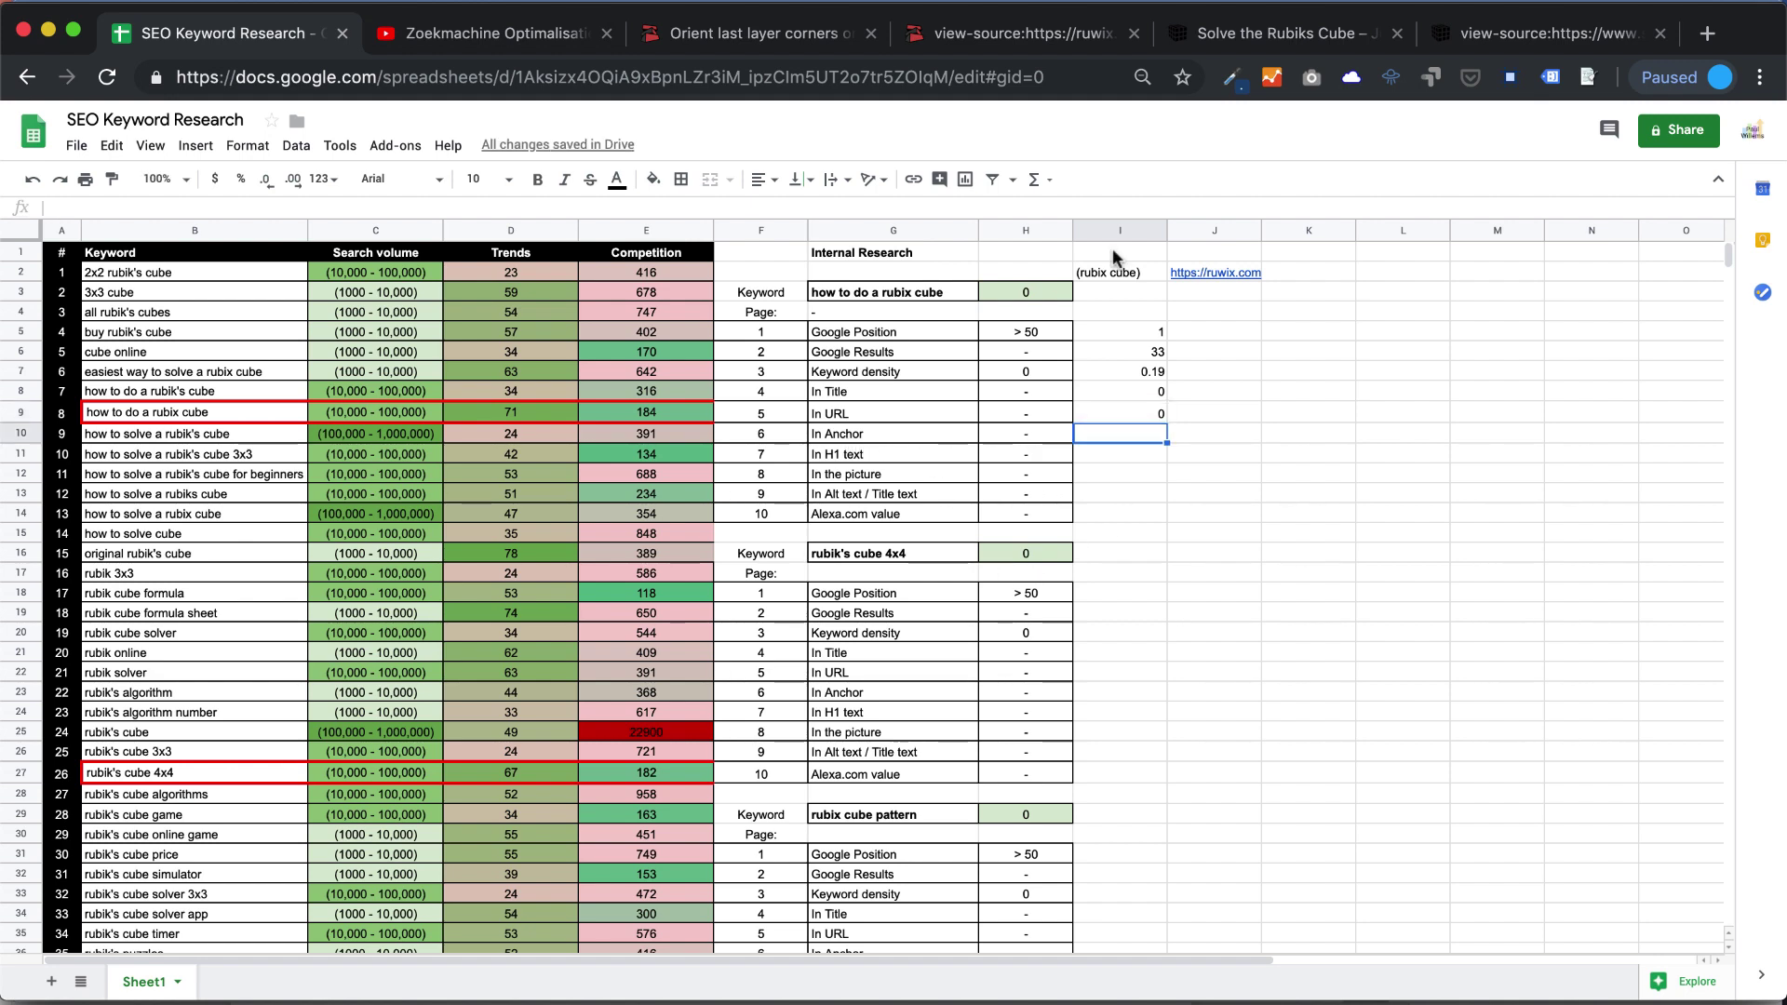
# Find "rubix" within the Ruwix last layer corners article to check for the keyword in anchor text.
pyautogui.click(968, 36)
pyautogui.click(785, 38)
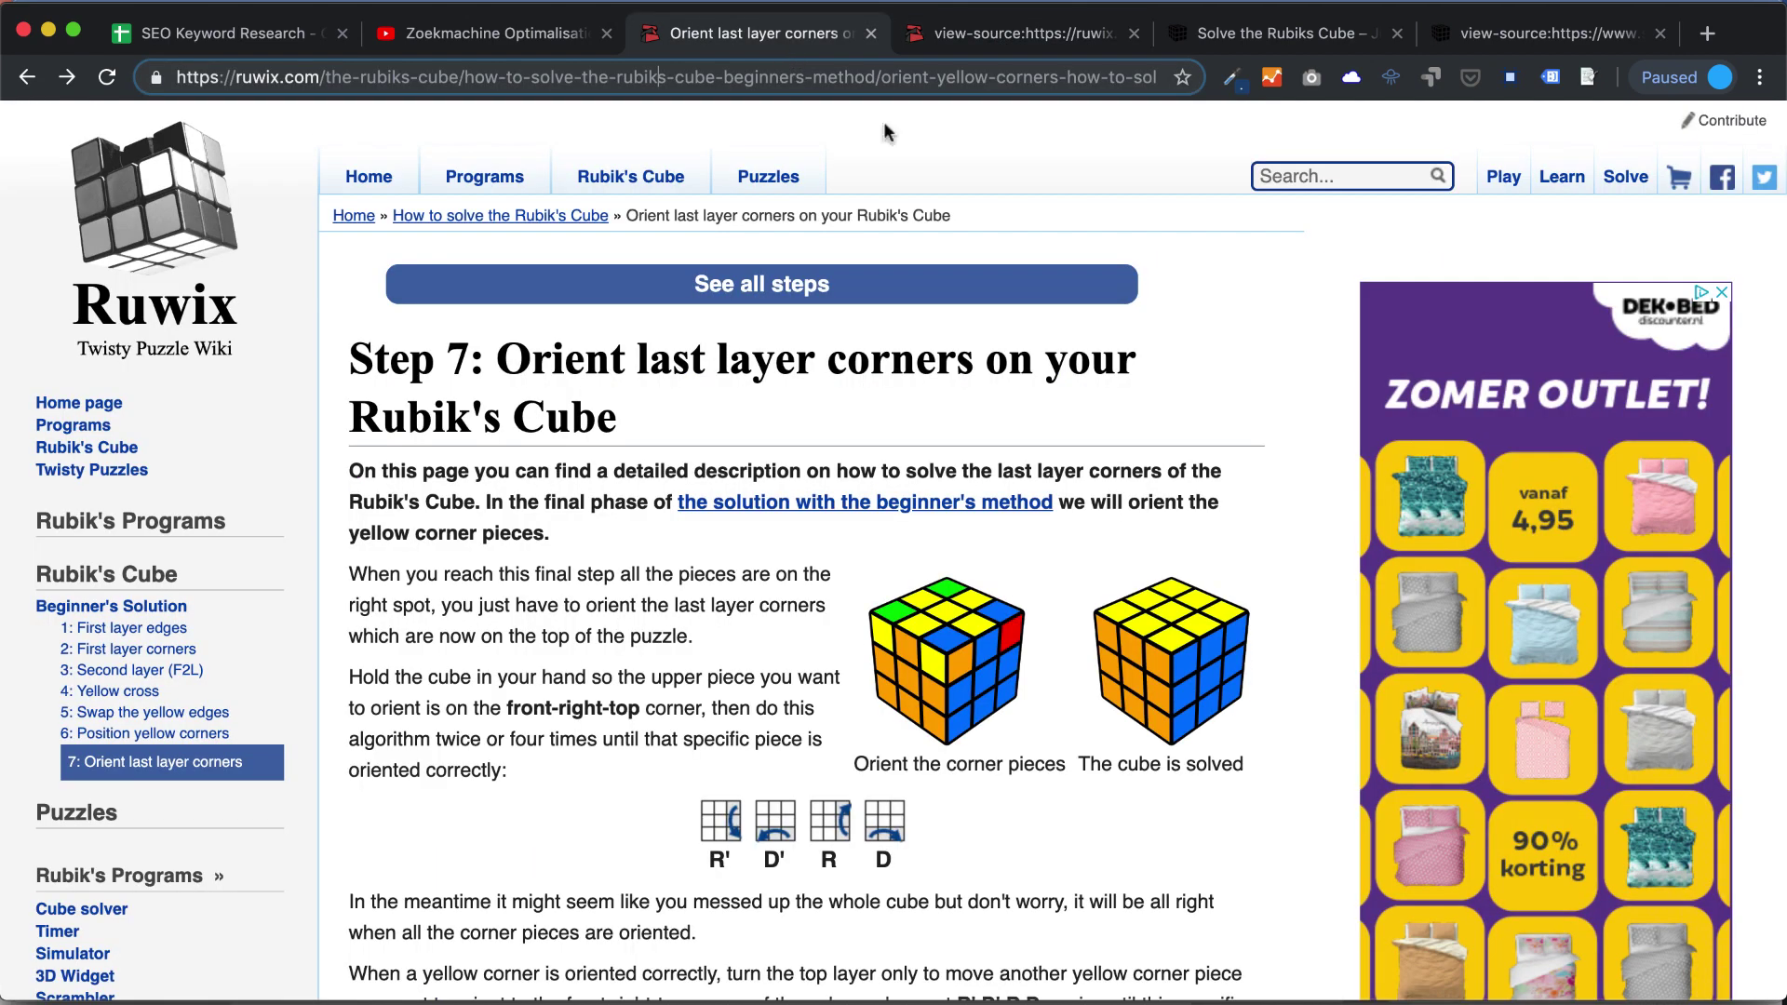
pyautogui.press('super+f')
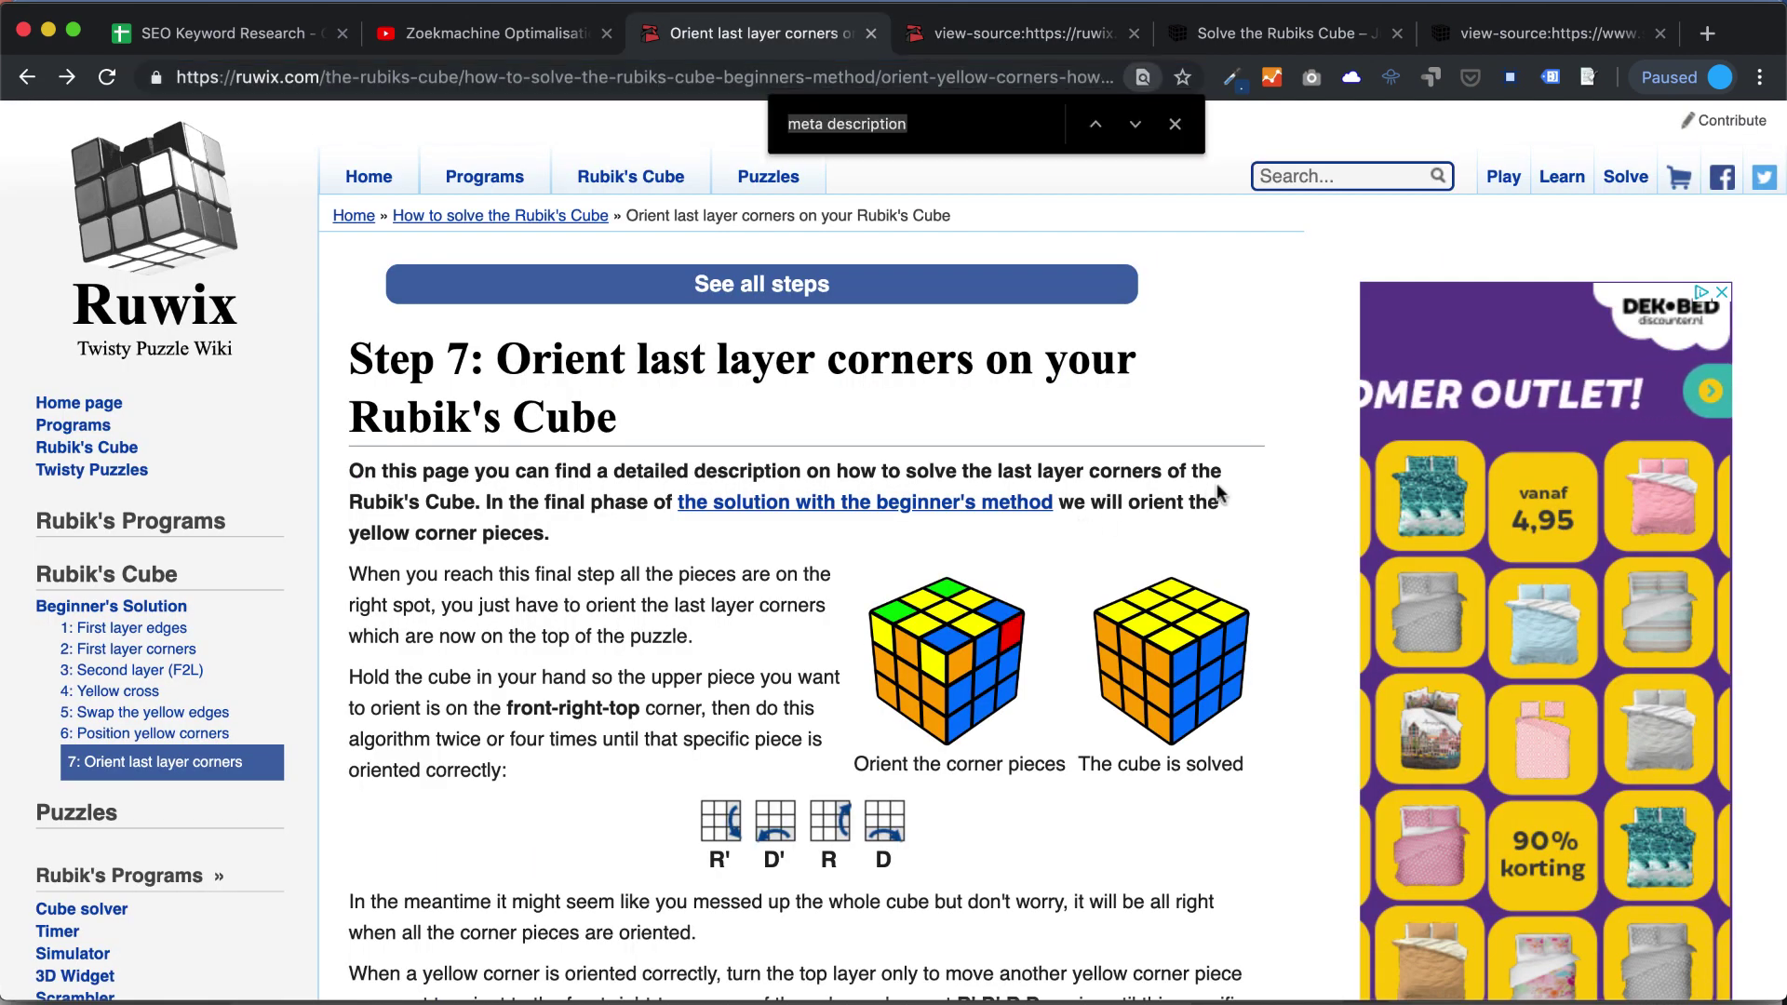
pyautogui.write('rubix')
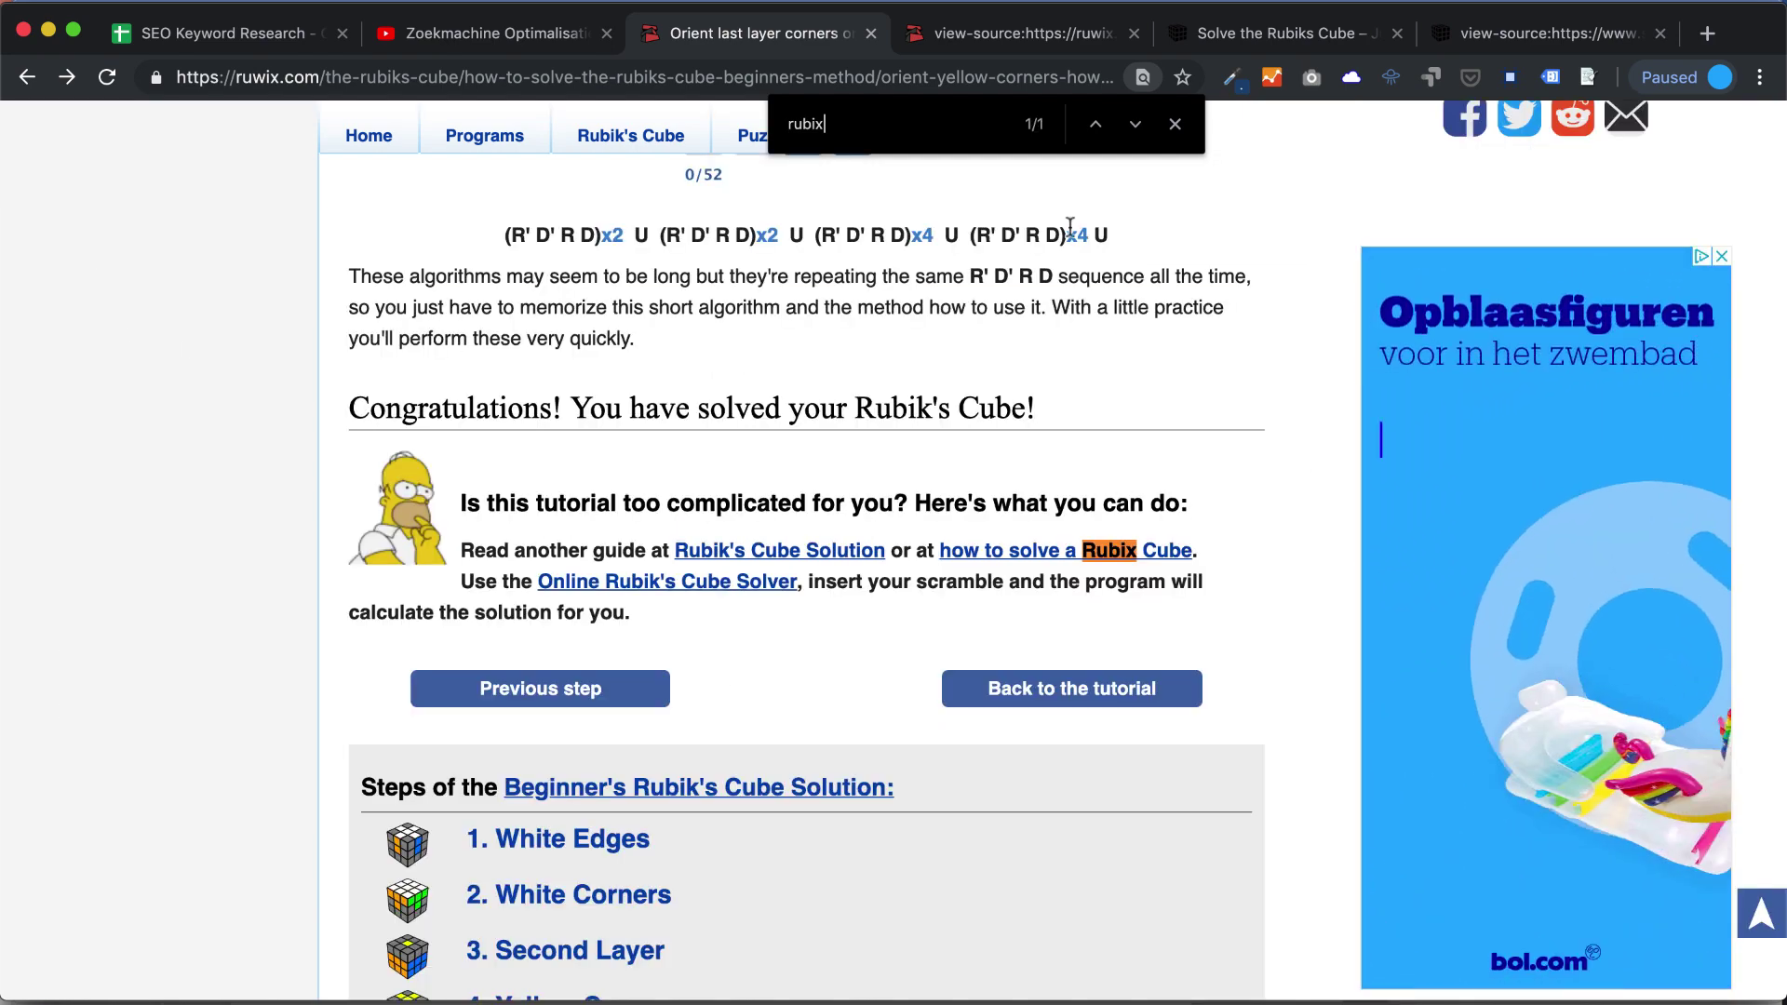
# Go through each "rubix" match in the Ruwix article and its comments, checking whether the keyword is used in link text.
pyautogui.scroll(5, 1065, 353)
pyautogui.scroll(-20, 1068, 363)
pyautogui.scroll(-15, 1069, 354)
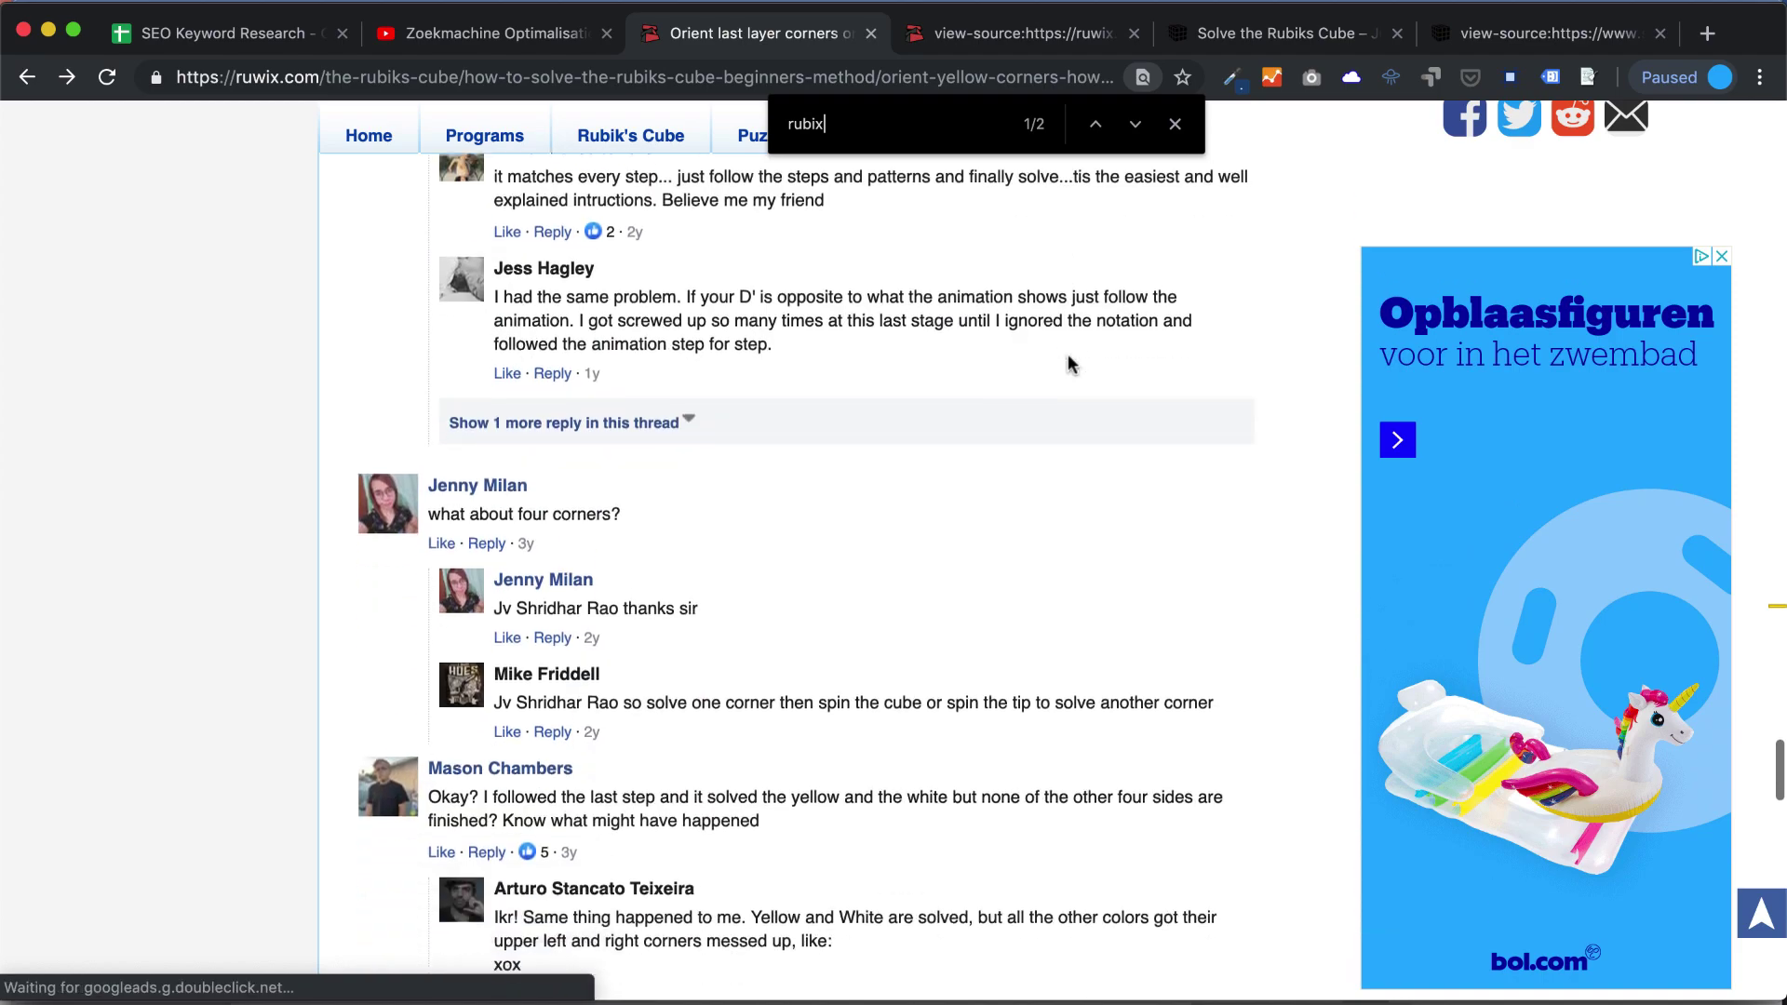
pyautogui.press('Return')
pyautogui.scroll(20, 1069, 353)
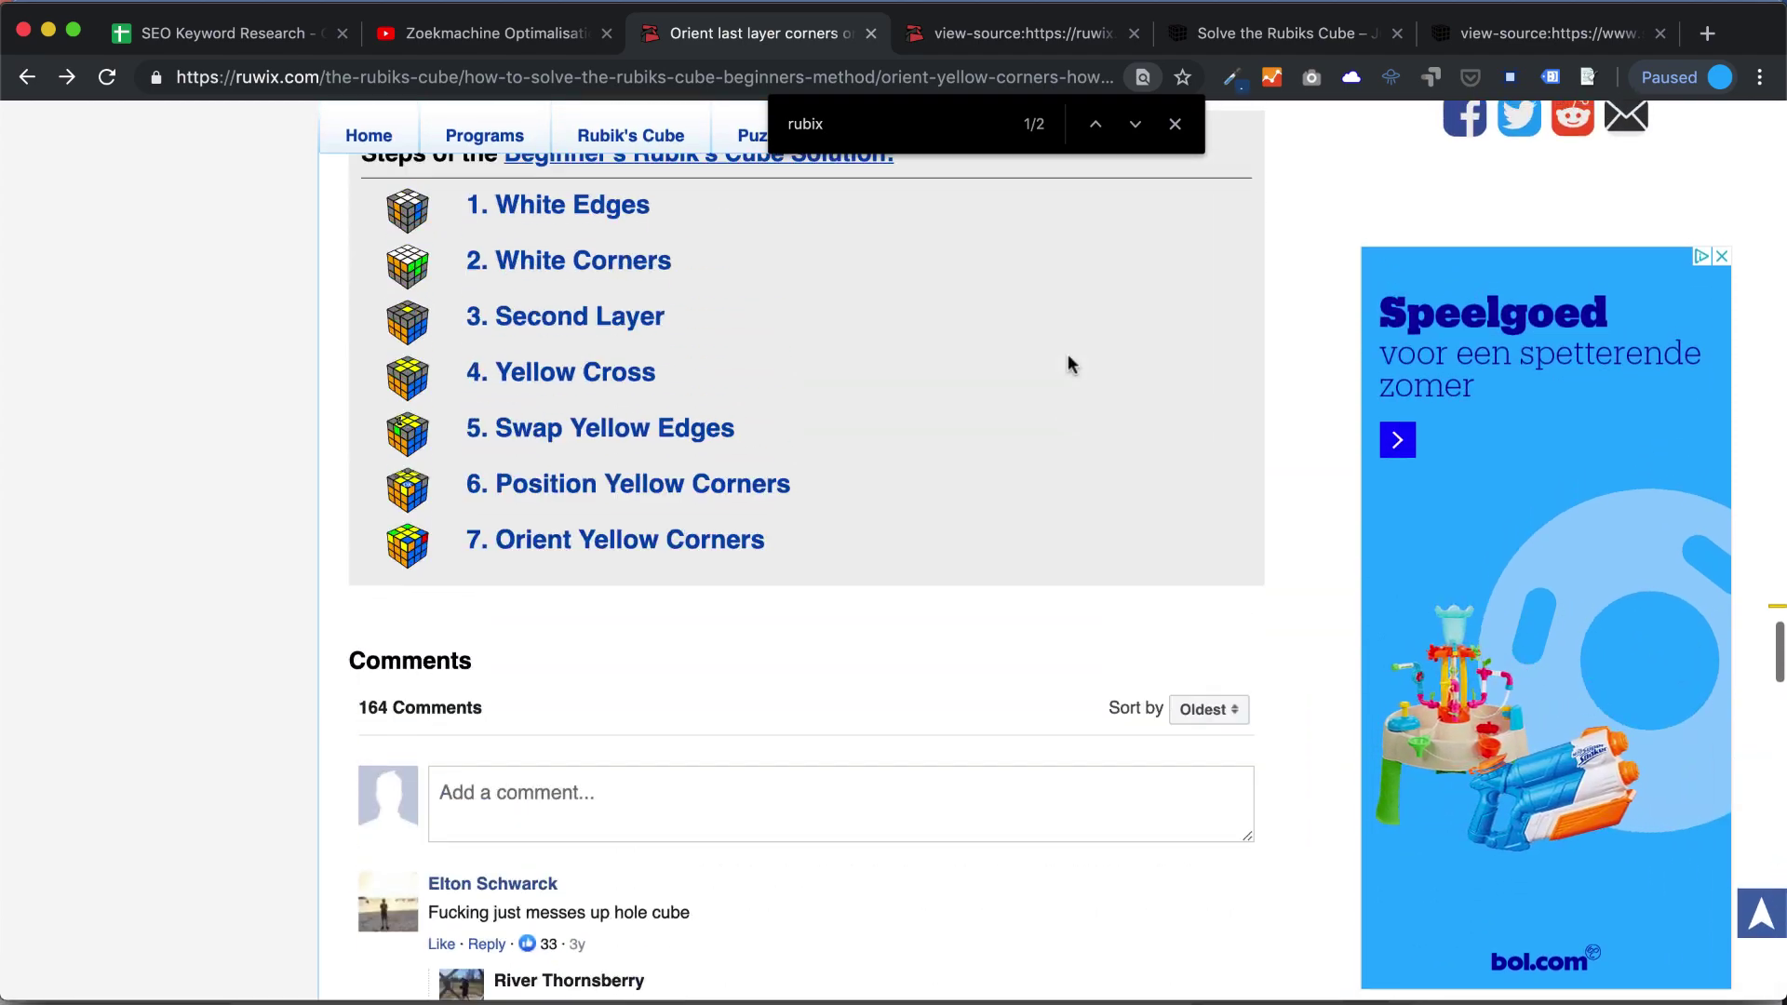
pyautogui.press('Return')
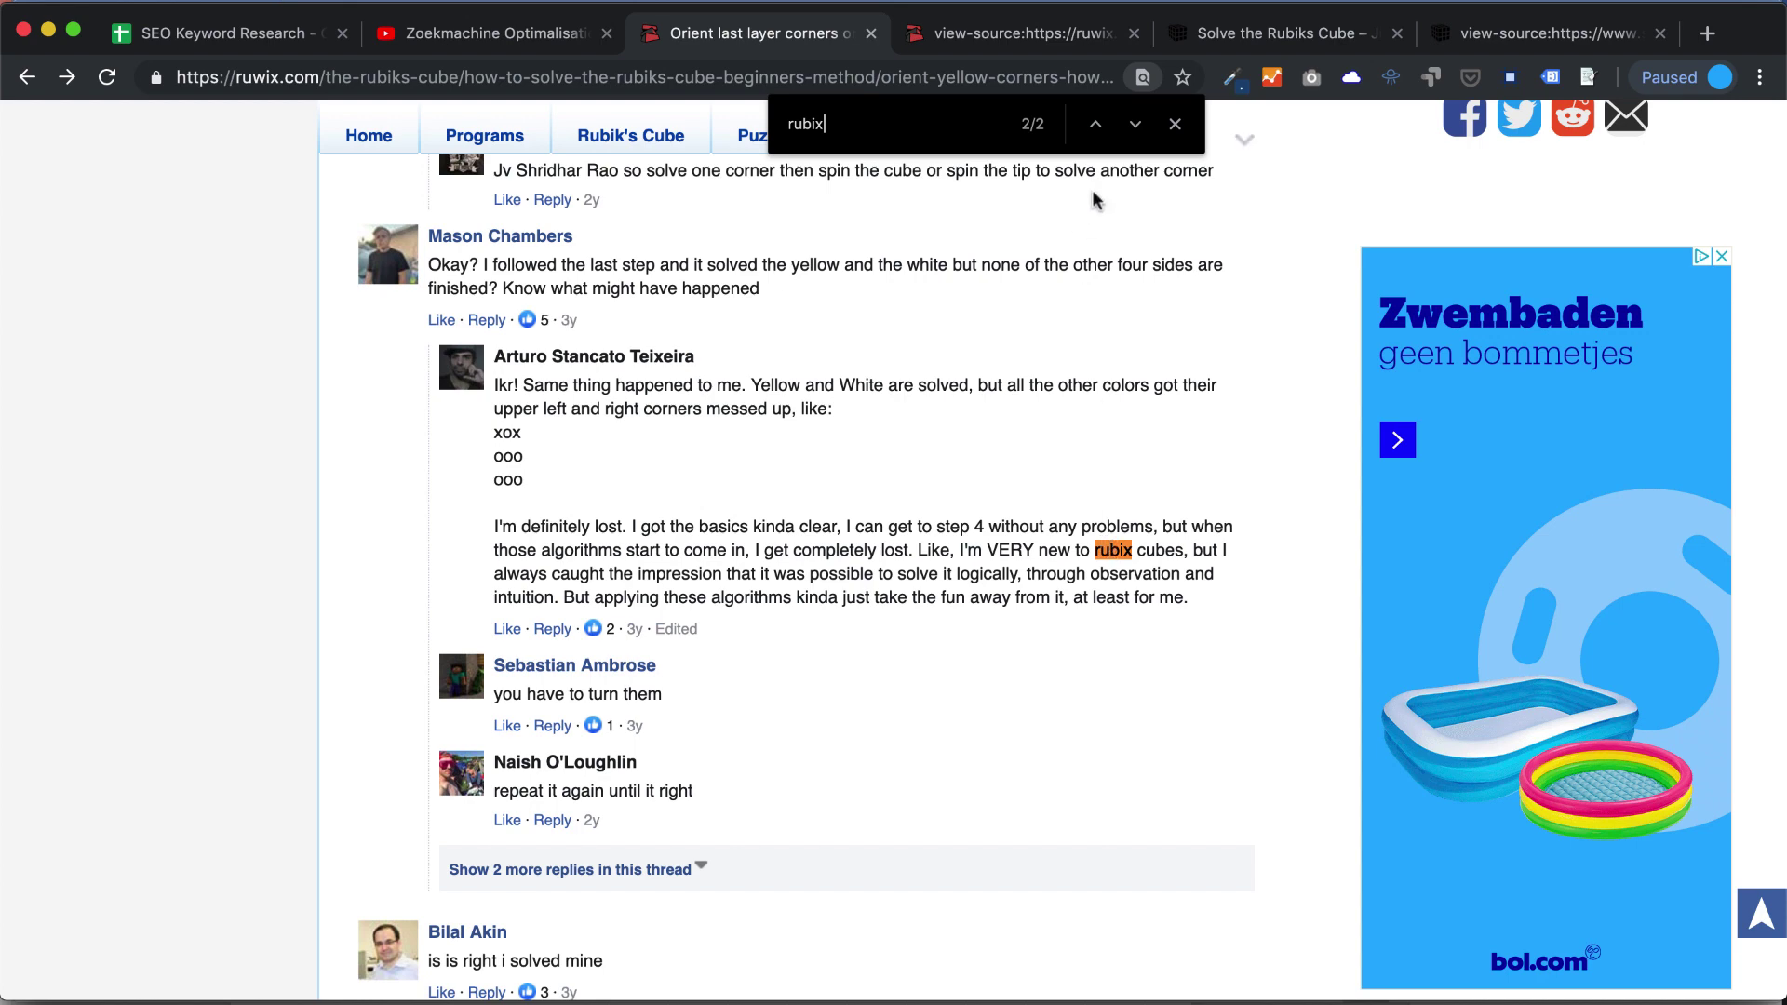
pyautogui.click(1135, 124)
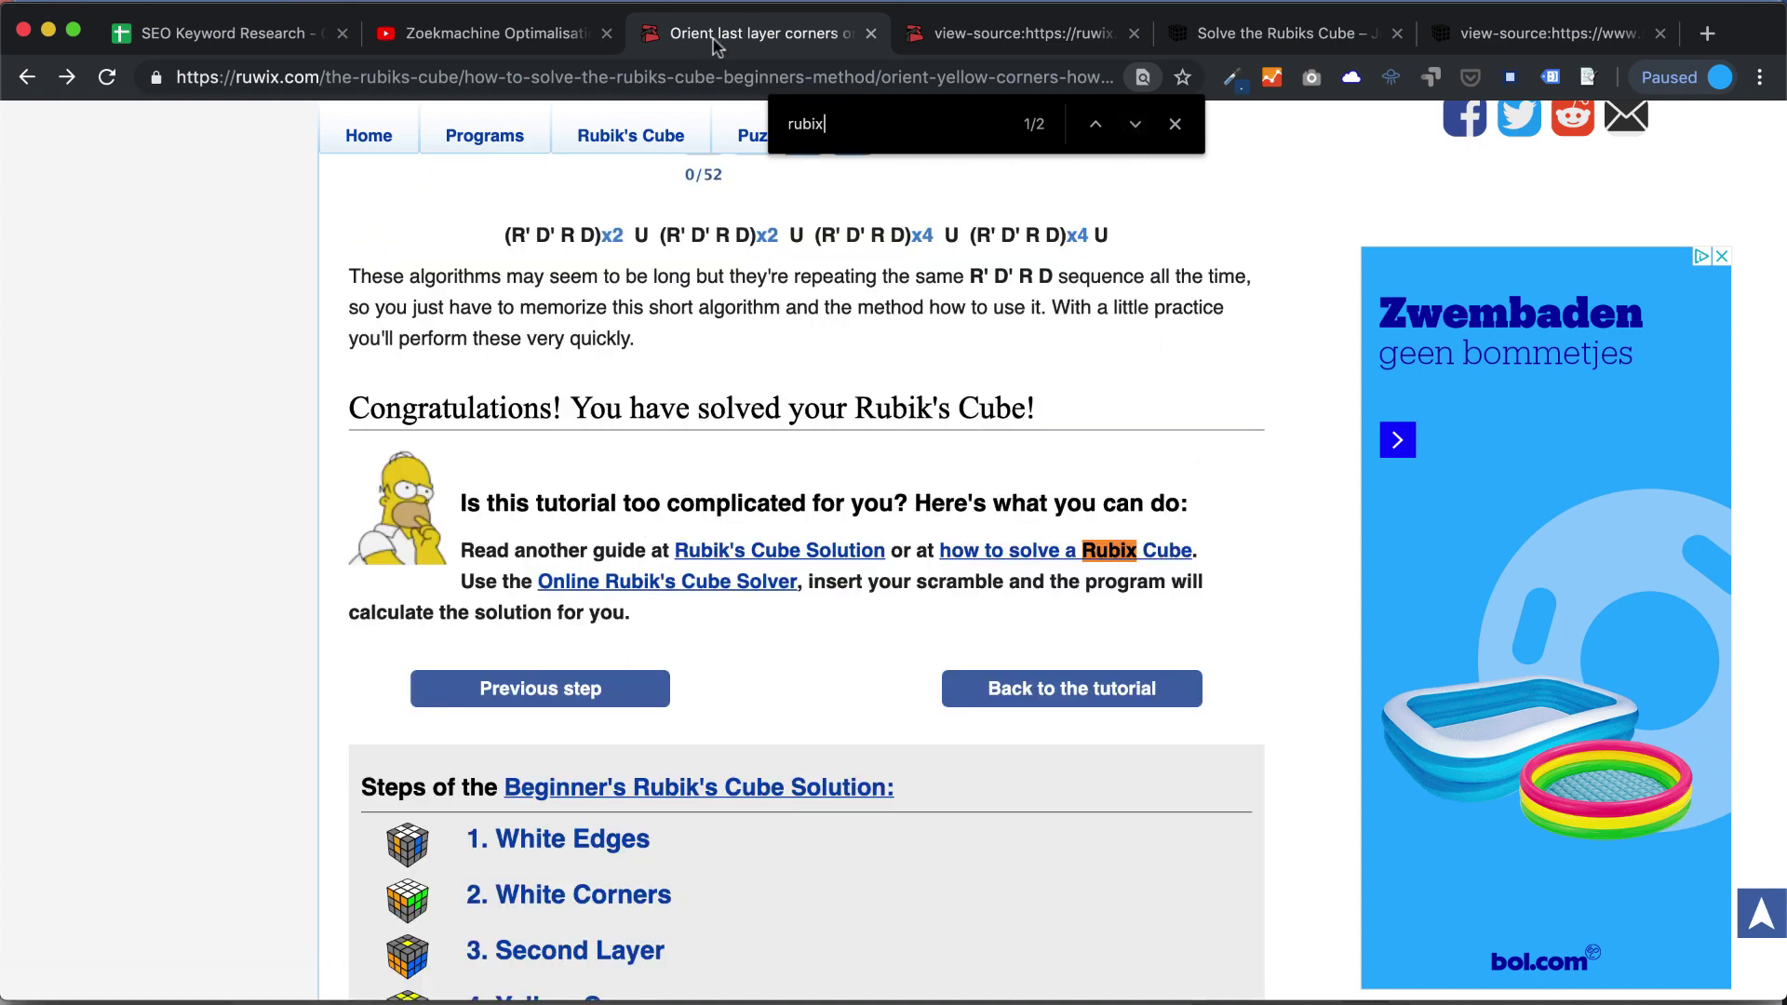
# Enter 1 for In Anchor in I10 of the SEO Keyword Research sheet.
pyautogui.click(270, 34)
pyautogui.write('1')
pyautogui.press('Return')
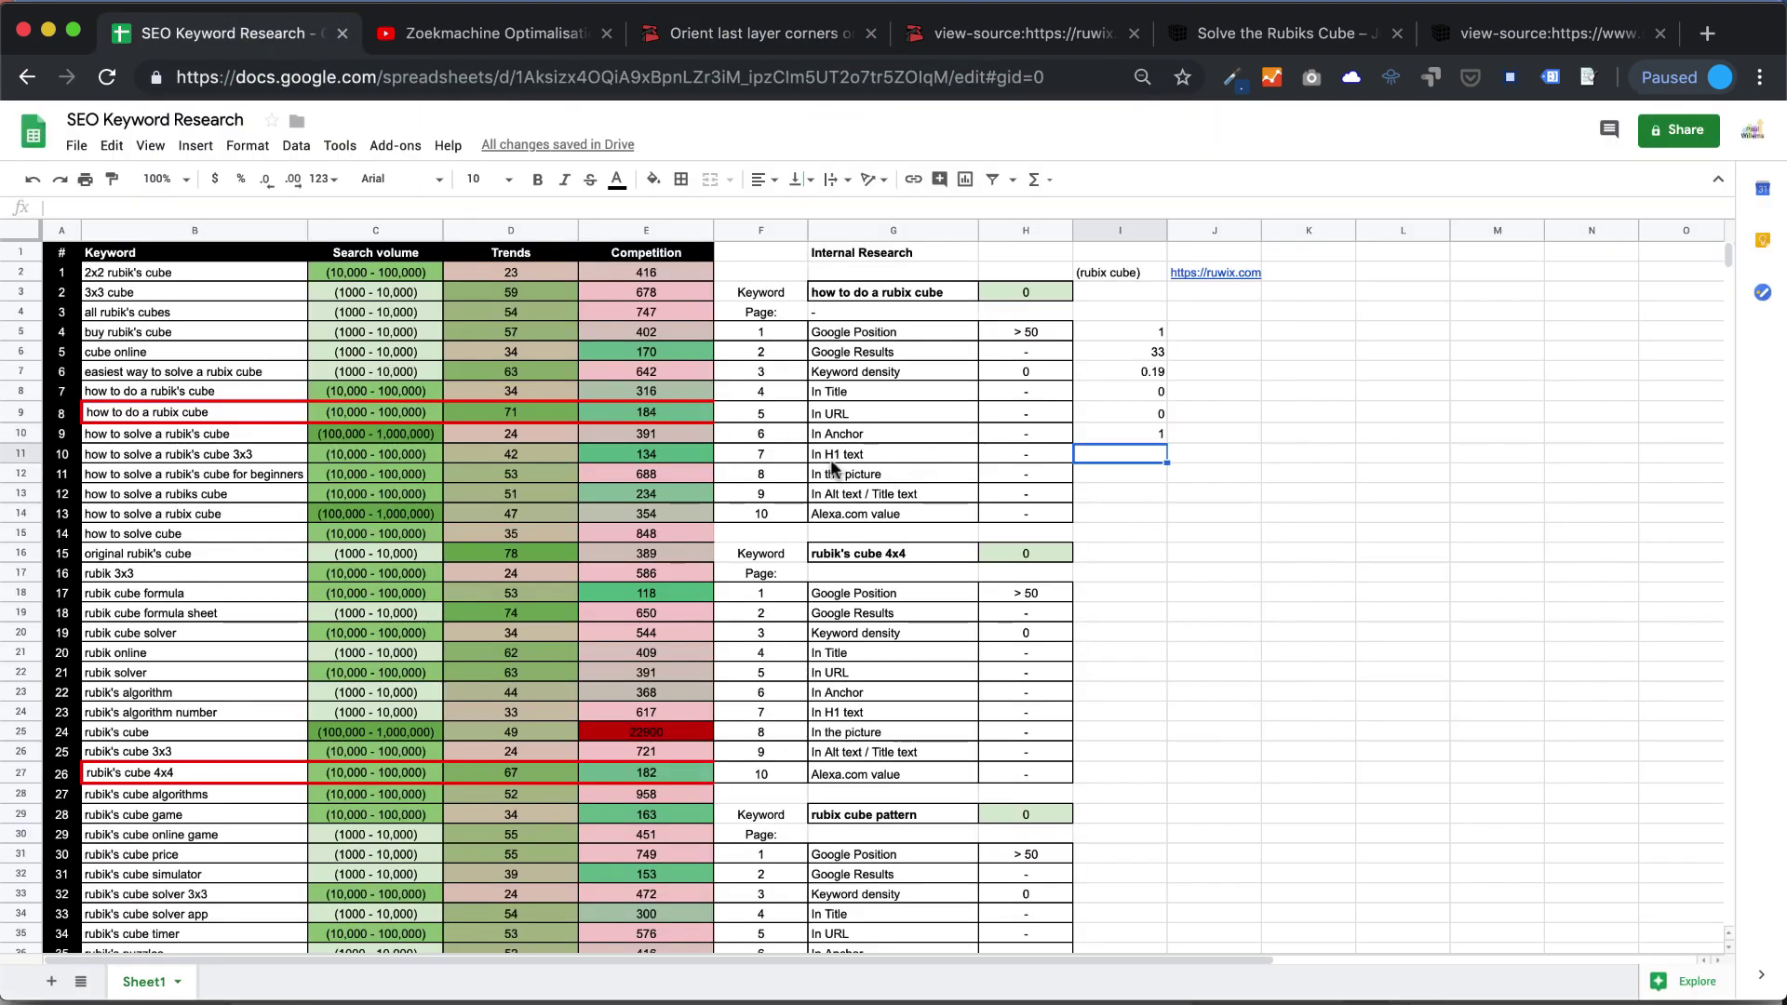
# Find "rubix" in the Ruwix article's page source and go through every match to see where the keyword is used.
pyautogui.click(726, 34)
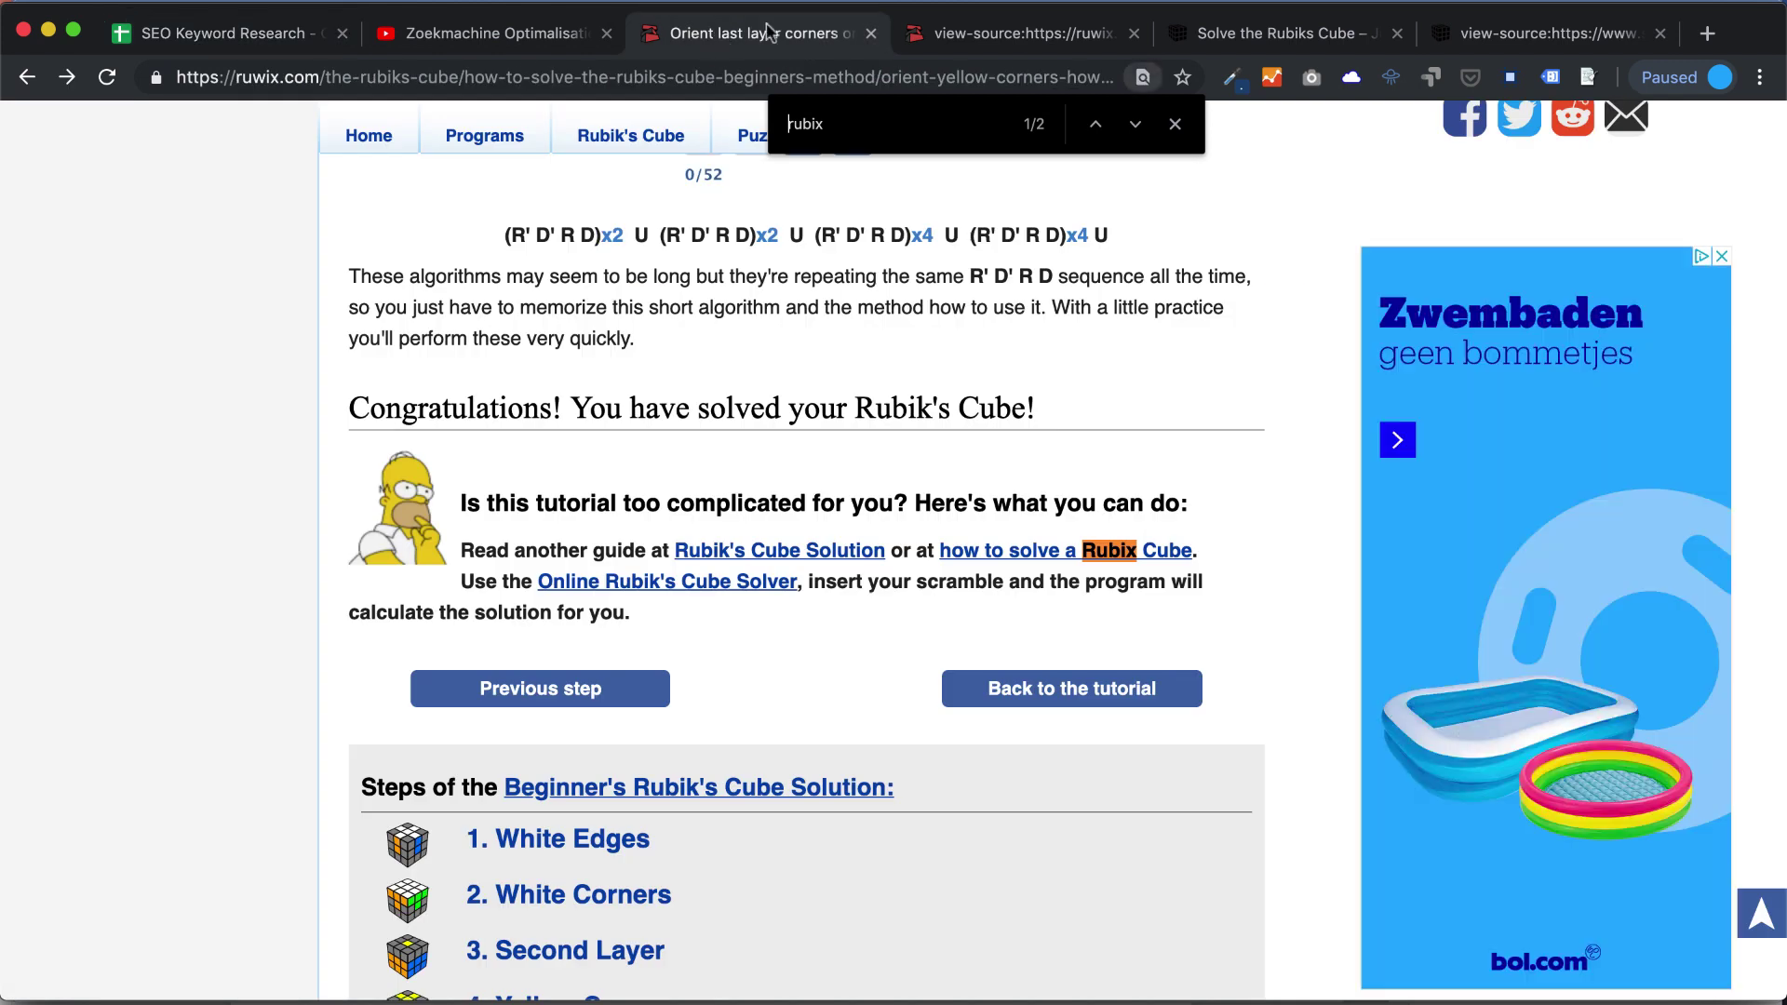
pyautogui.click(1024, 34)
pyautogui.press('super+f')
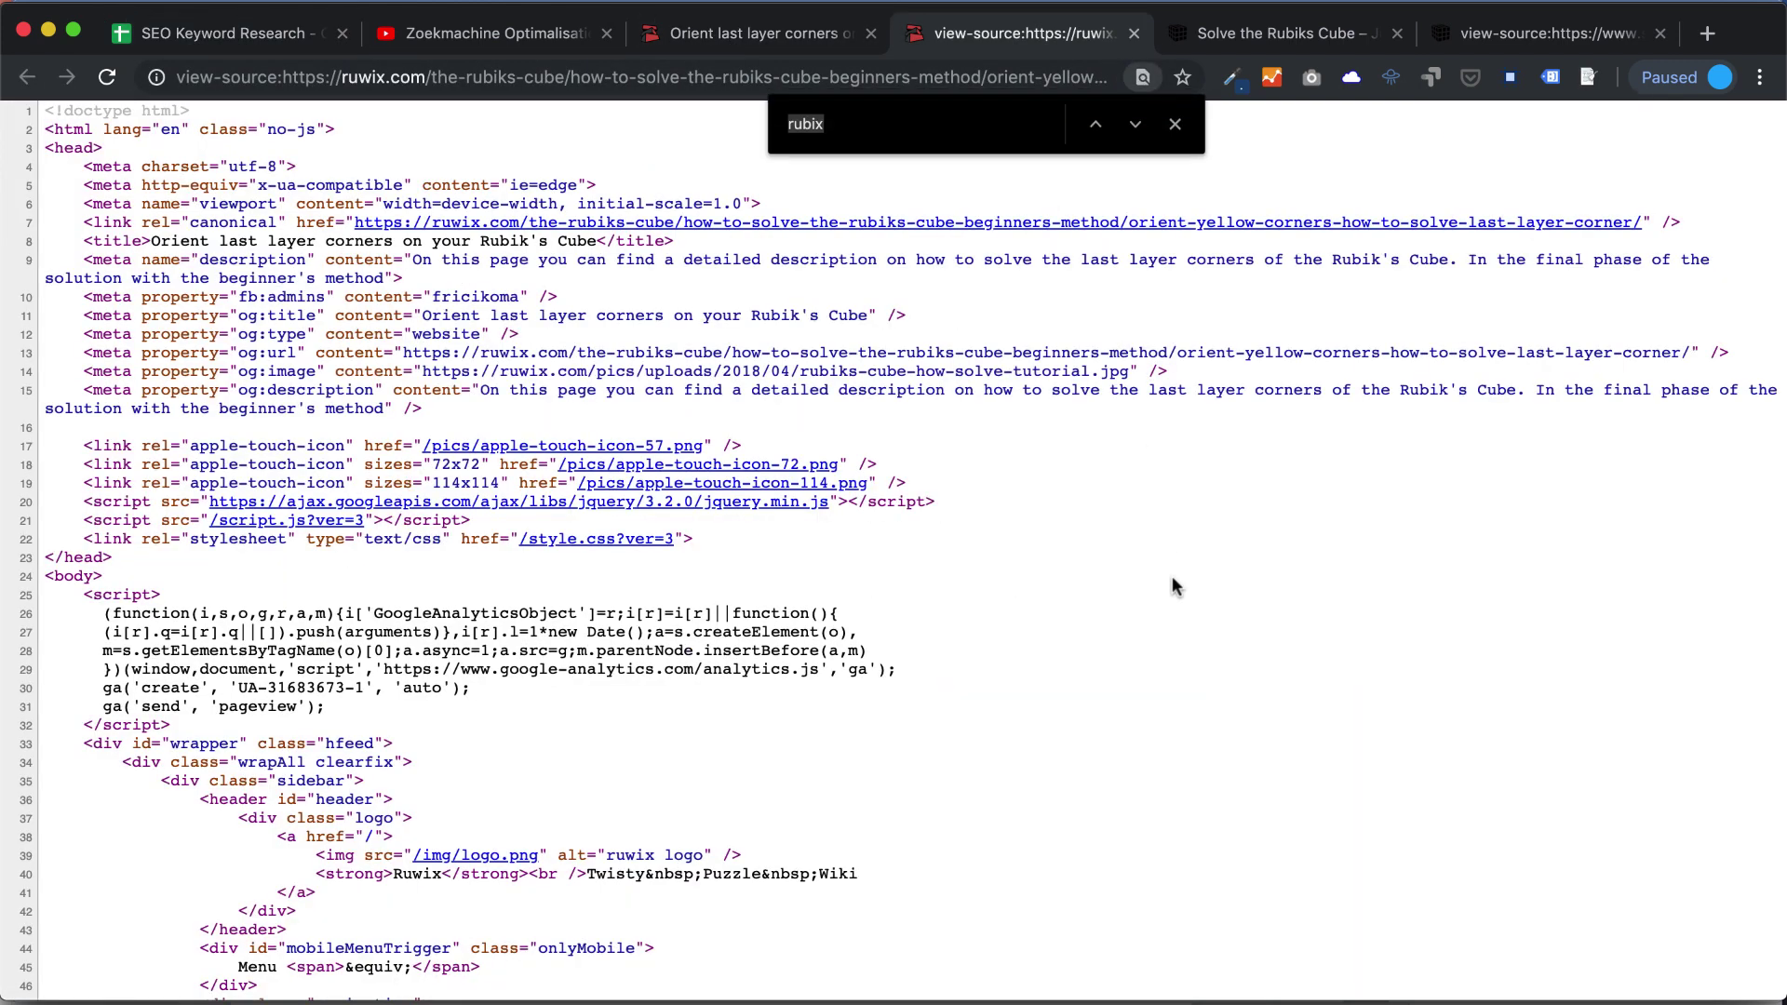
pyautogui.click(1135, 130)
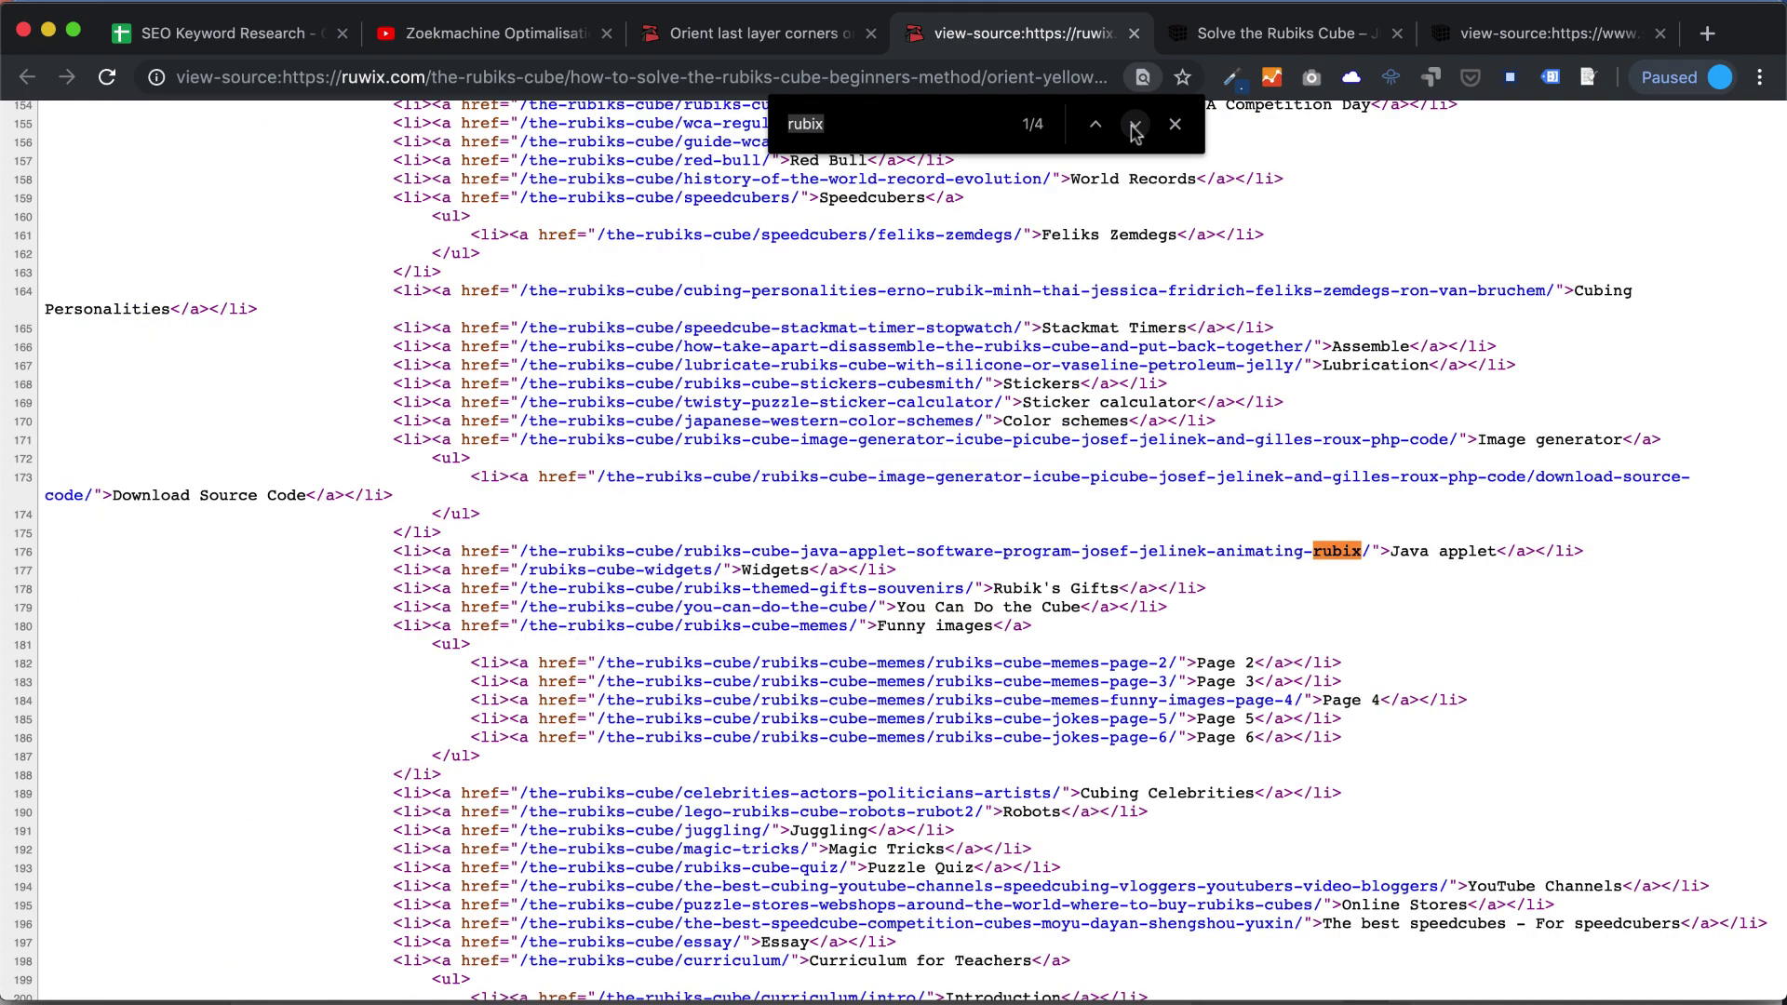
pyautogui.click(1136, 130)
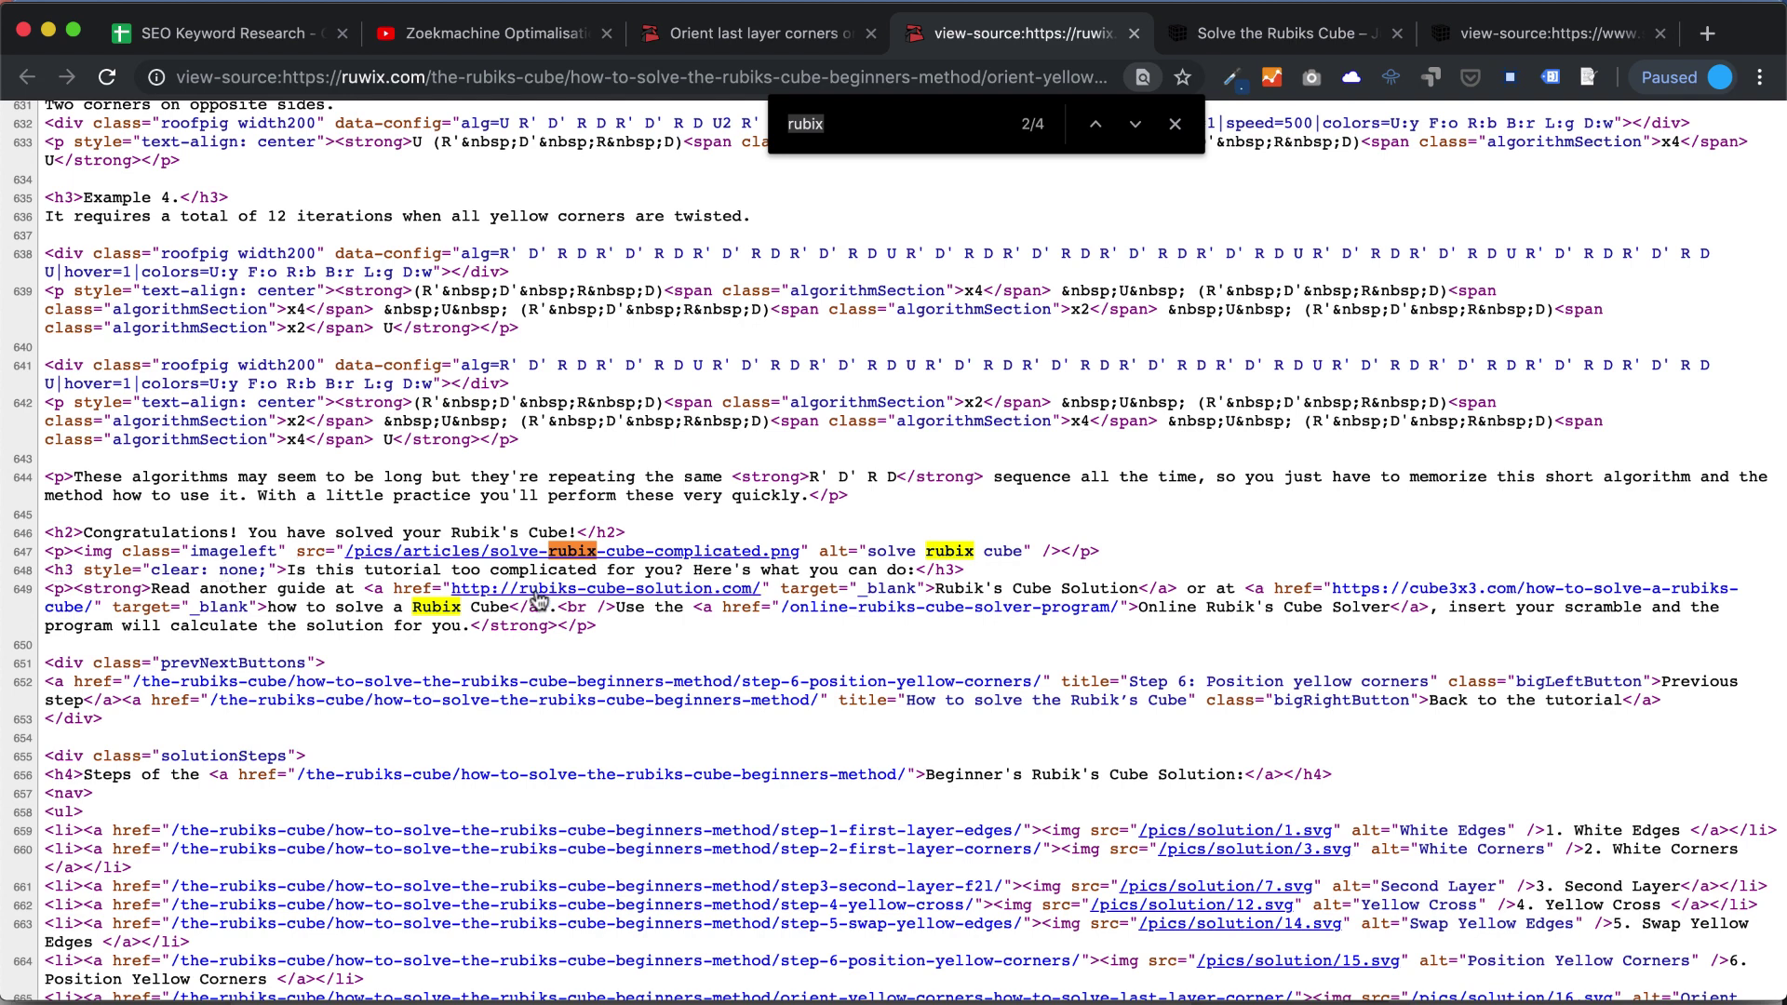
pyautogui.click(1135, 124)
pyautogui.click(1137, 124)
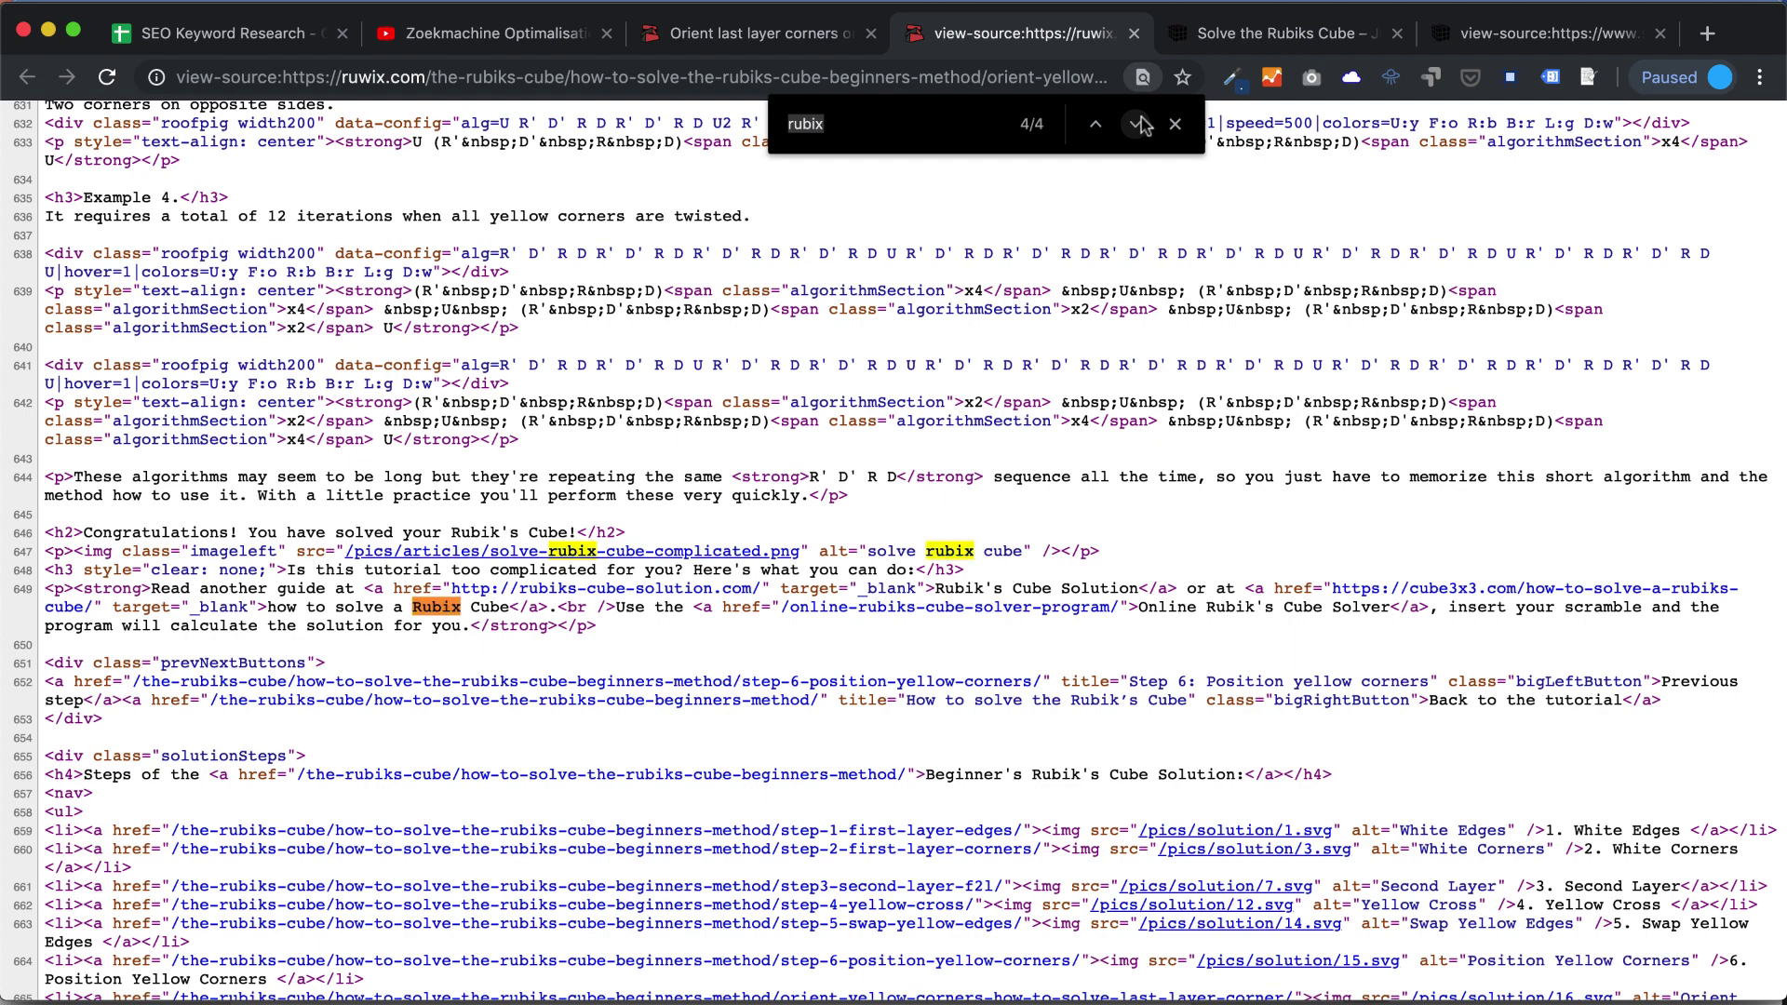
pyautogui.click(1138, 124)
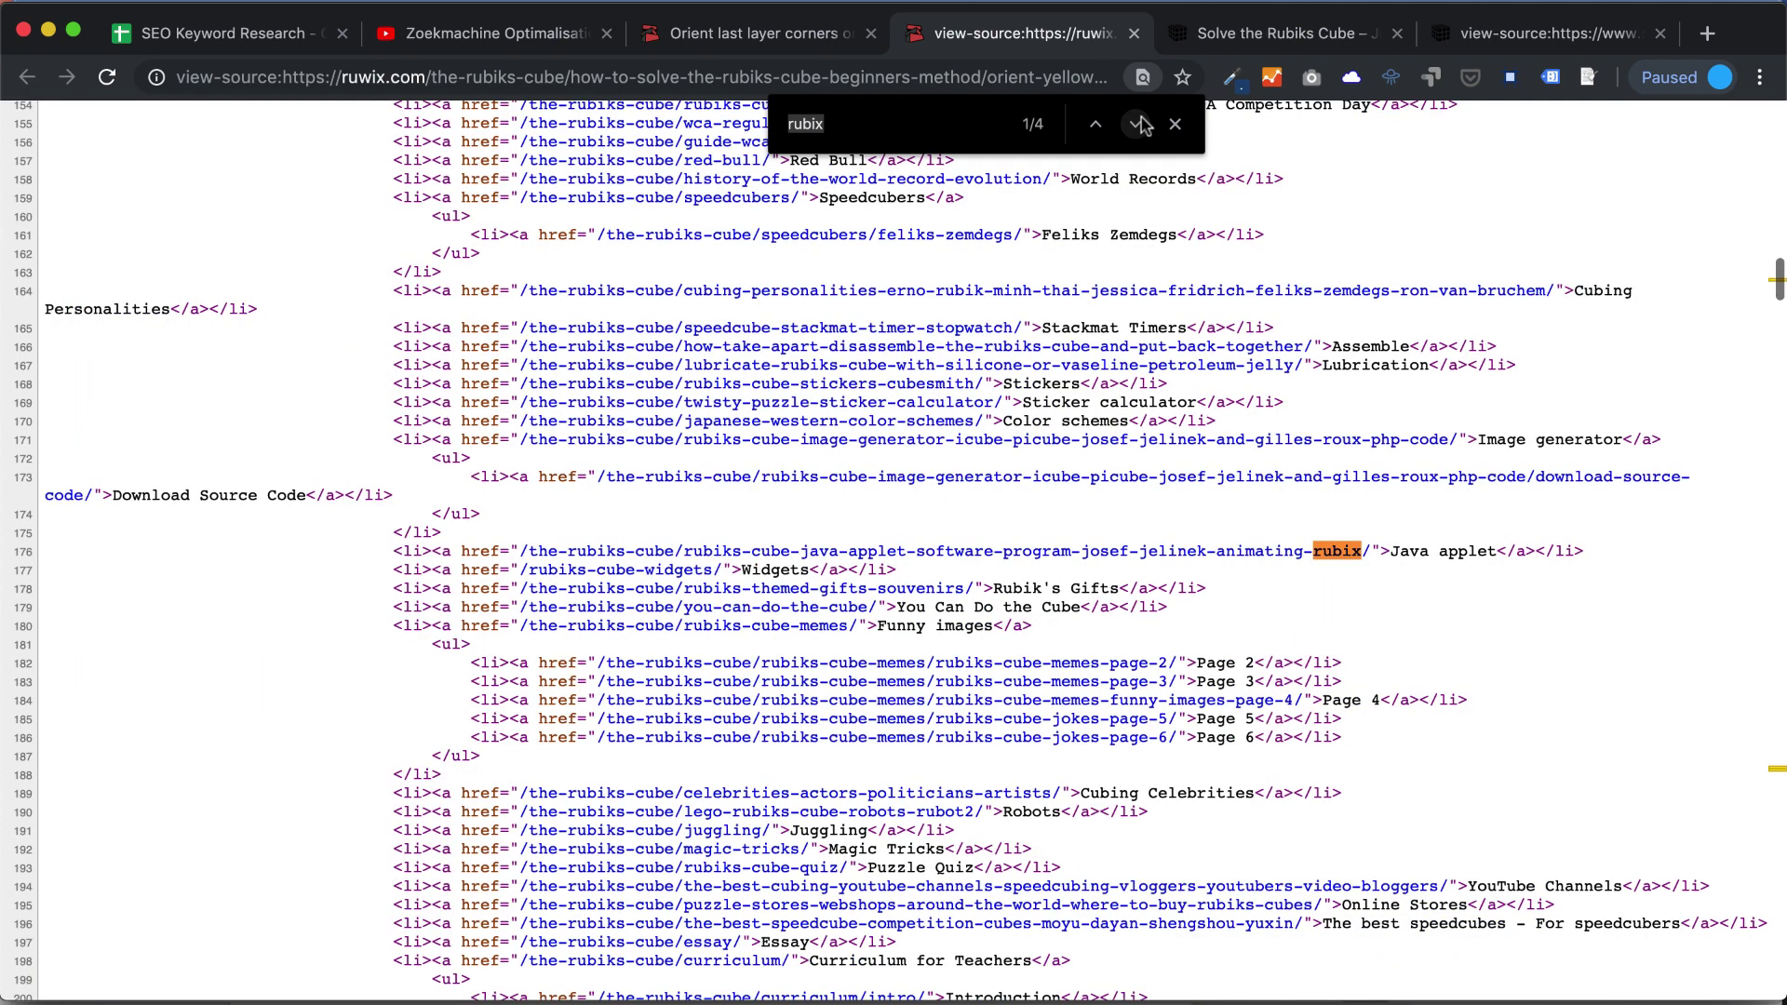
# Return to the Ruwix article and inspect the main "Step 7" heading's HTML element to check the H1 text for the keyword.
pyautogui.click(781, 37)
pyautogui.moveTo(358, 406); pyautogui.dragTo(1060, 395)
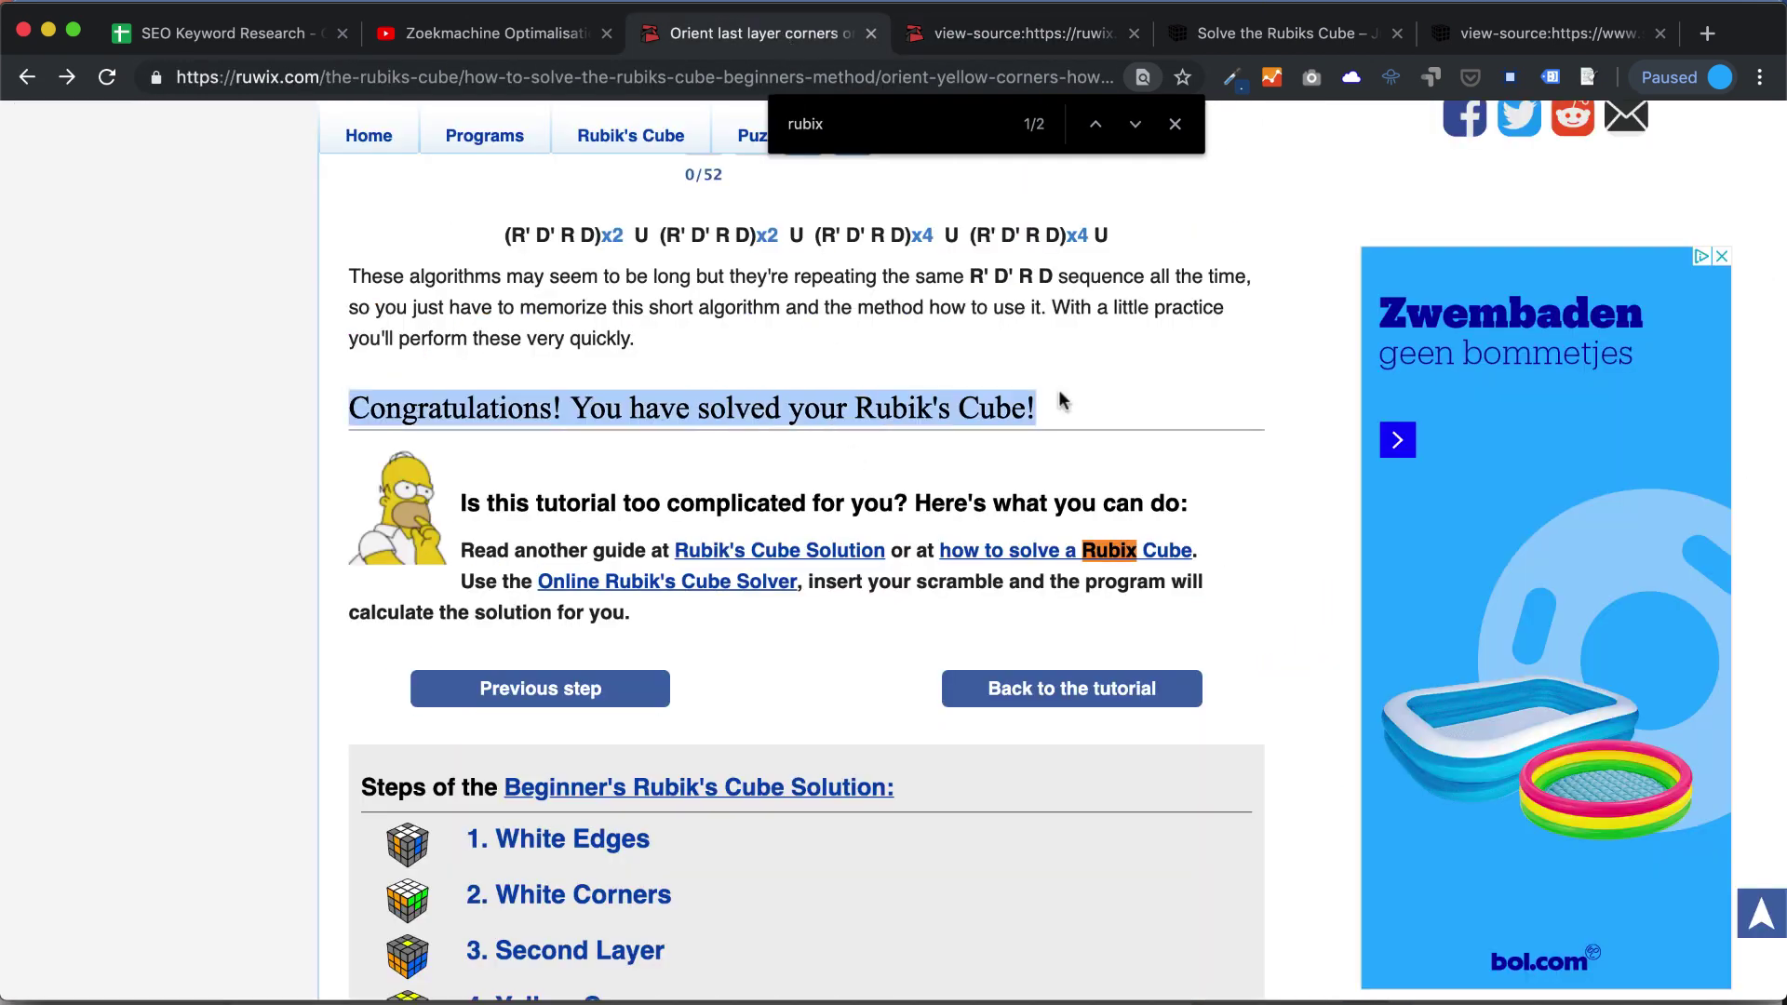
pyautogui.scroll(15, 1059, 394)
pyautogui.scroll(10, 1059, 391)
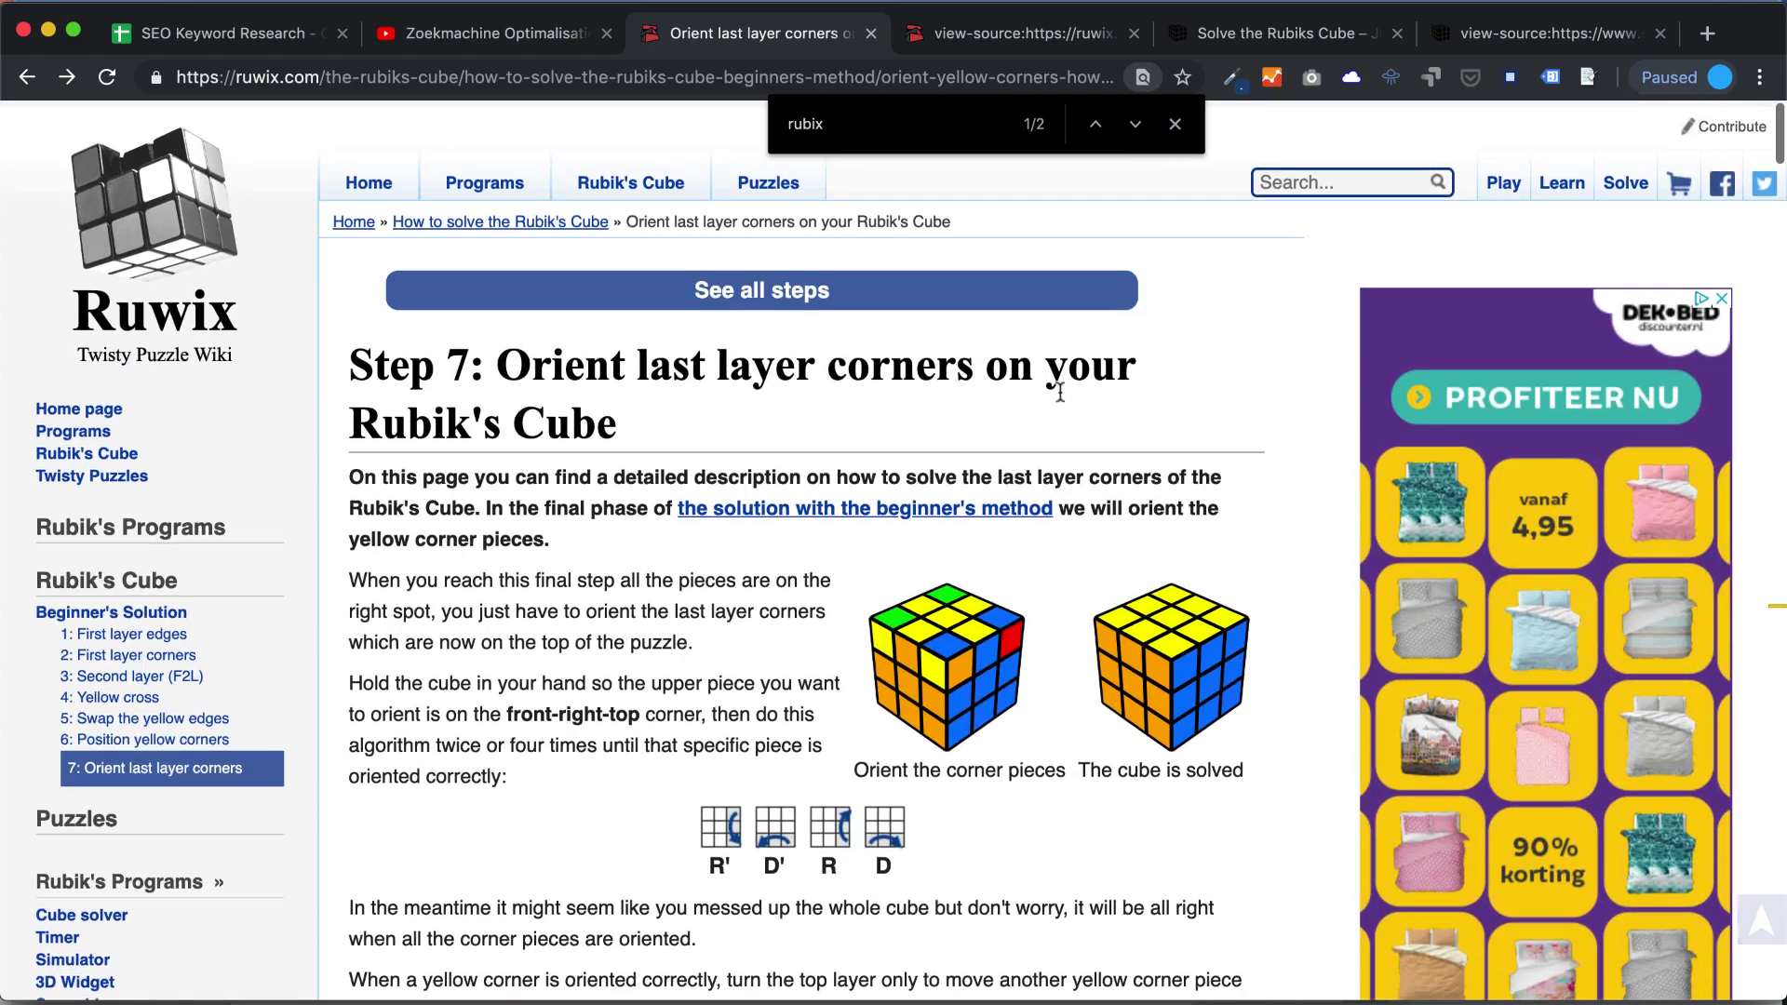
pyautogui.moveTo(645, 425); pyautogui.dragTo(356, 360)
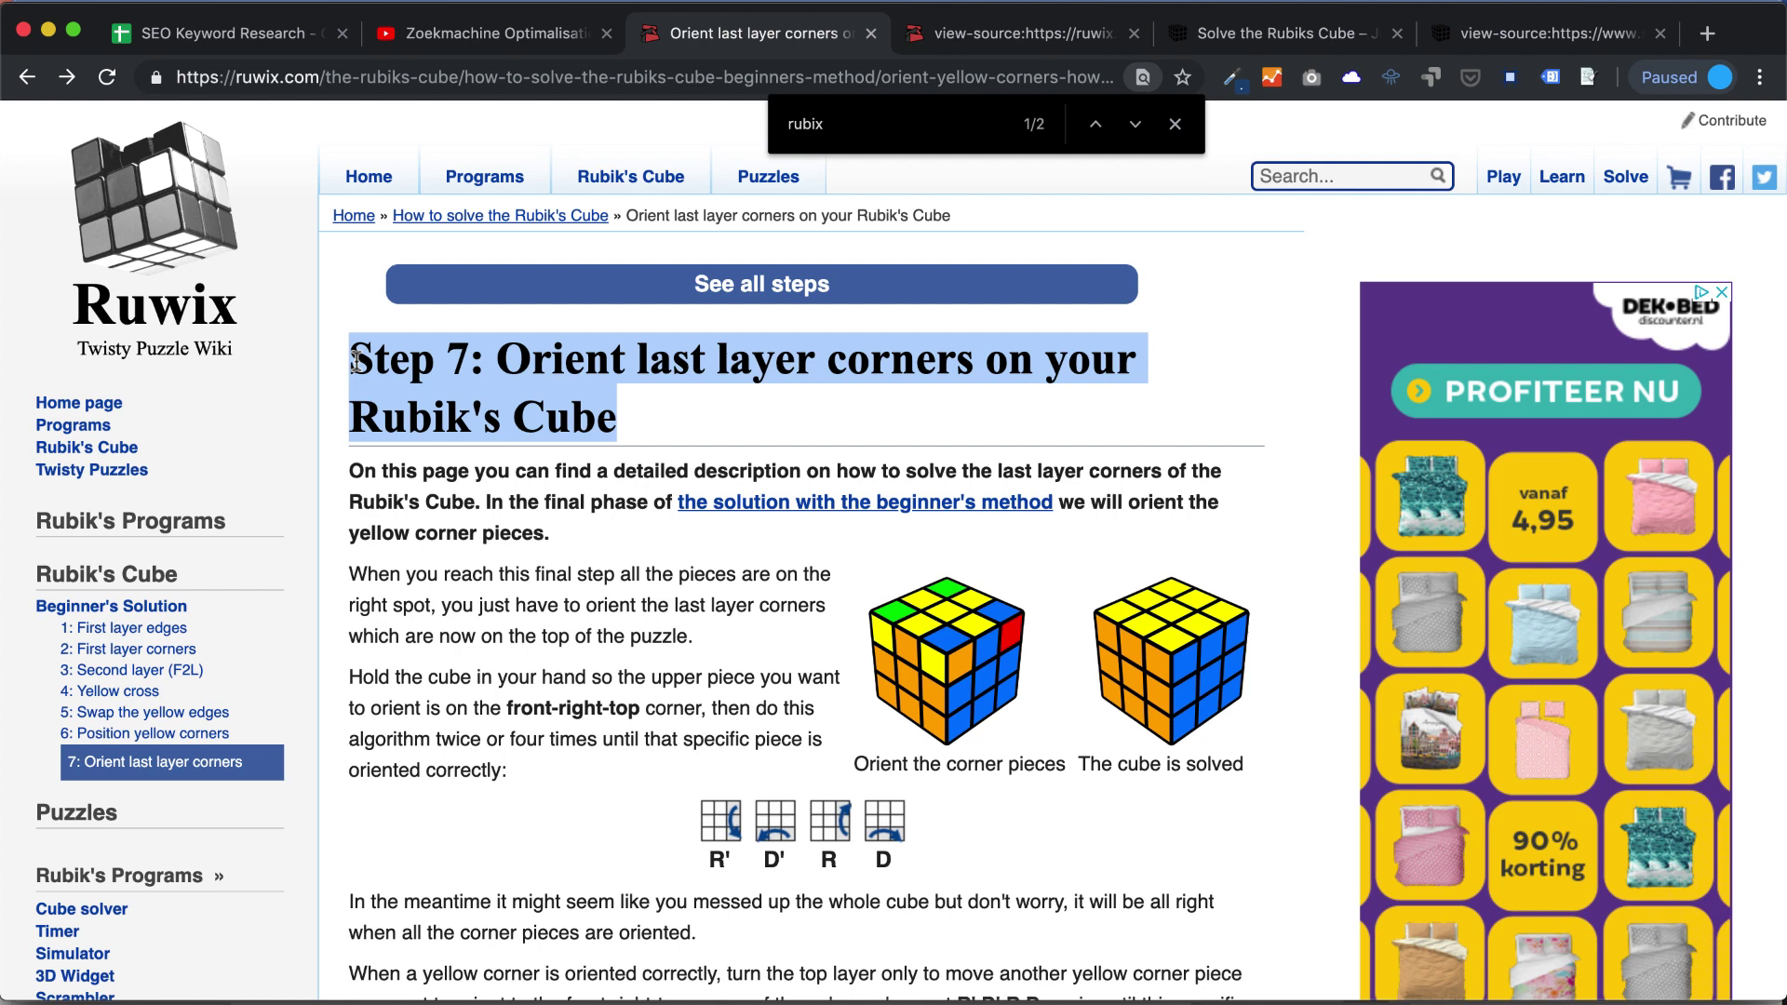
pyautogui.rightClick(496, 363)
pyautogui.click(587, 569)
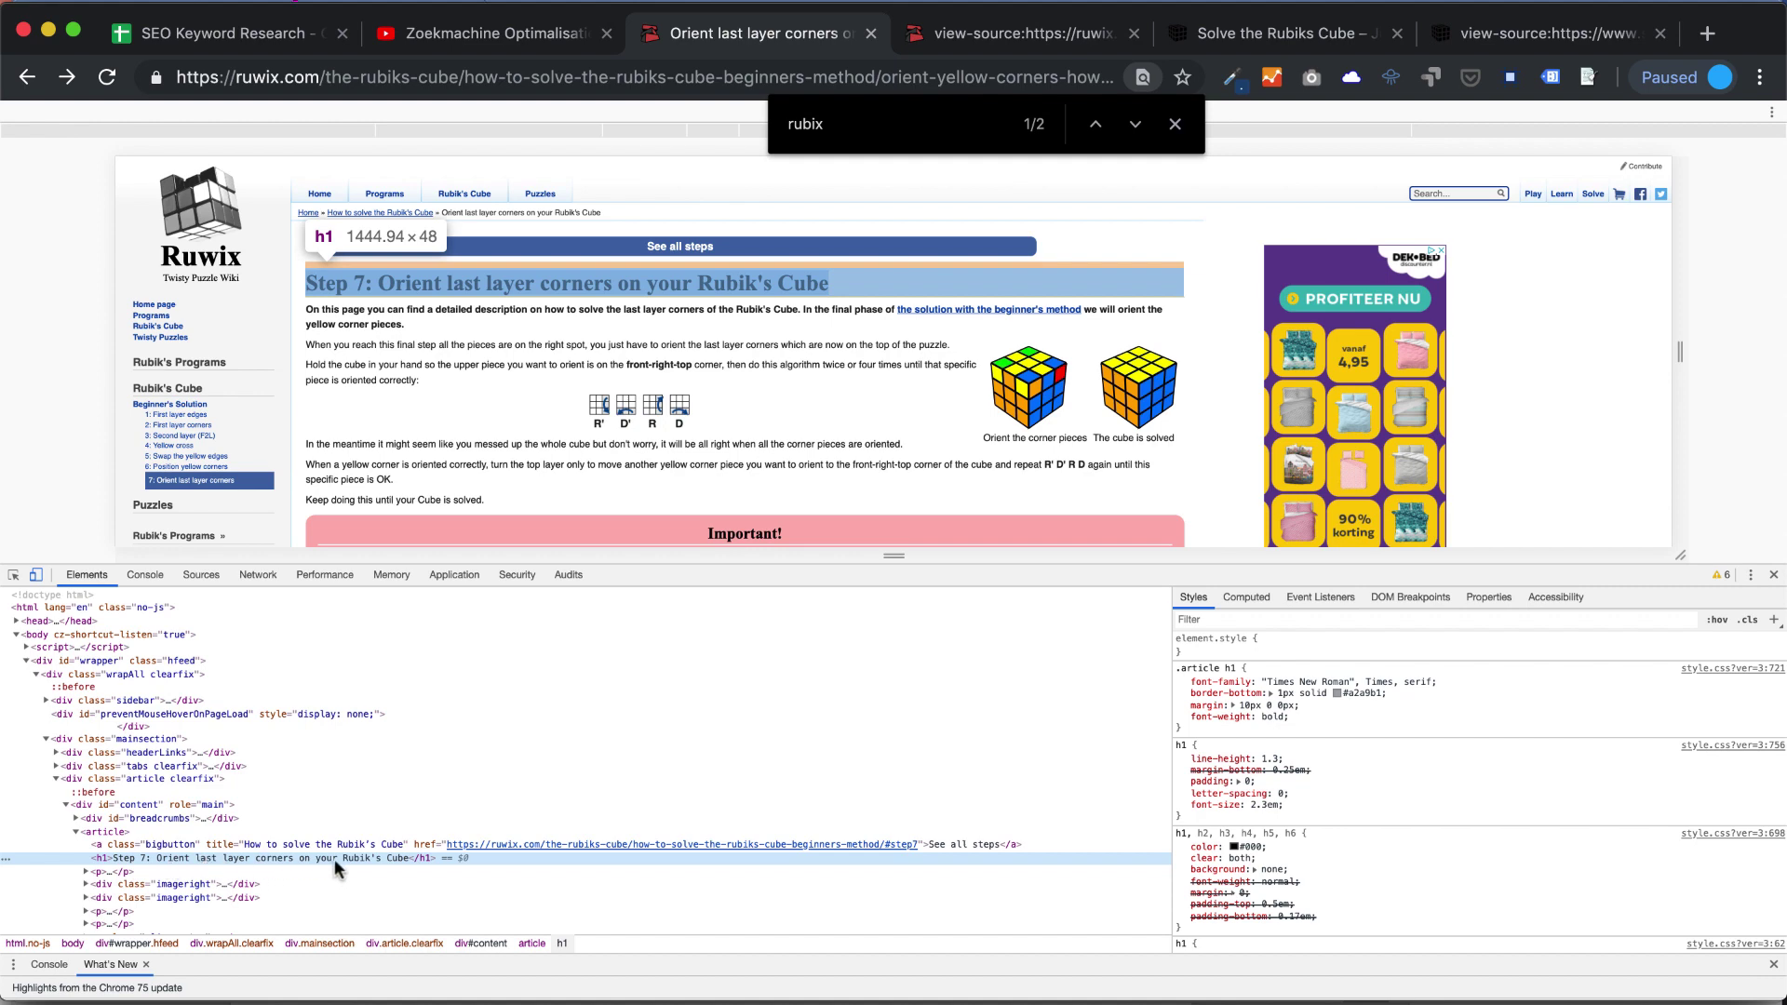
# Enter 0 for In H1 text in I11 of the SEO Keyword Research sheet.
pyautogui.press('super+1')
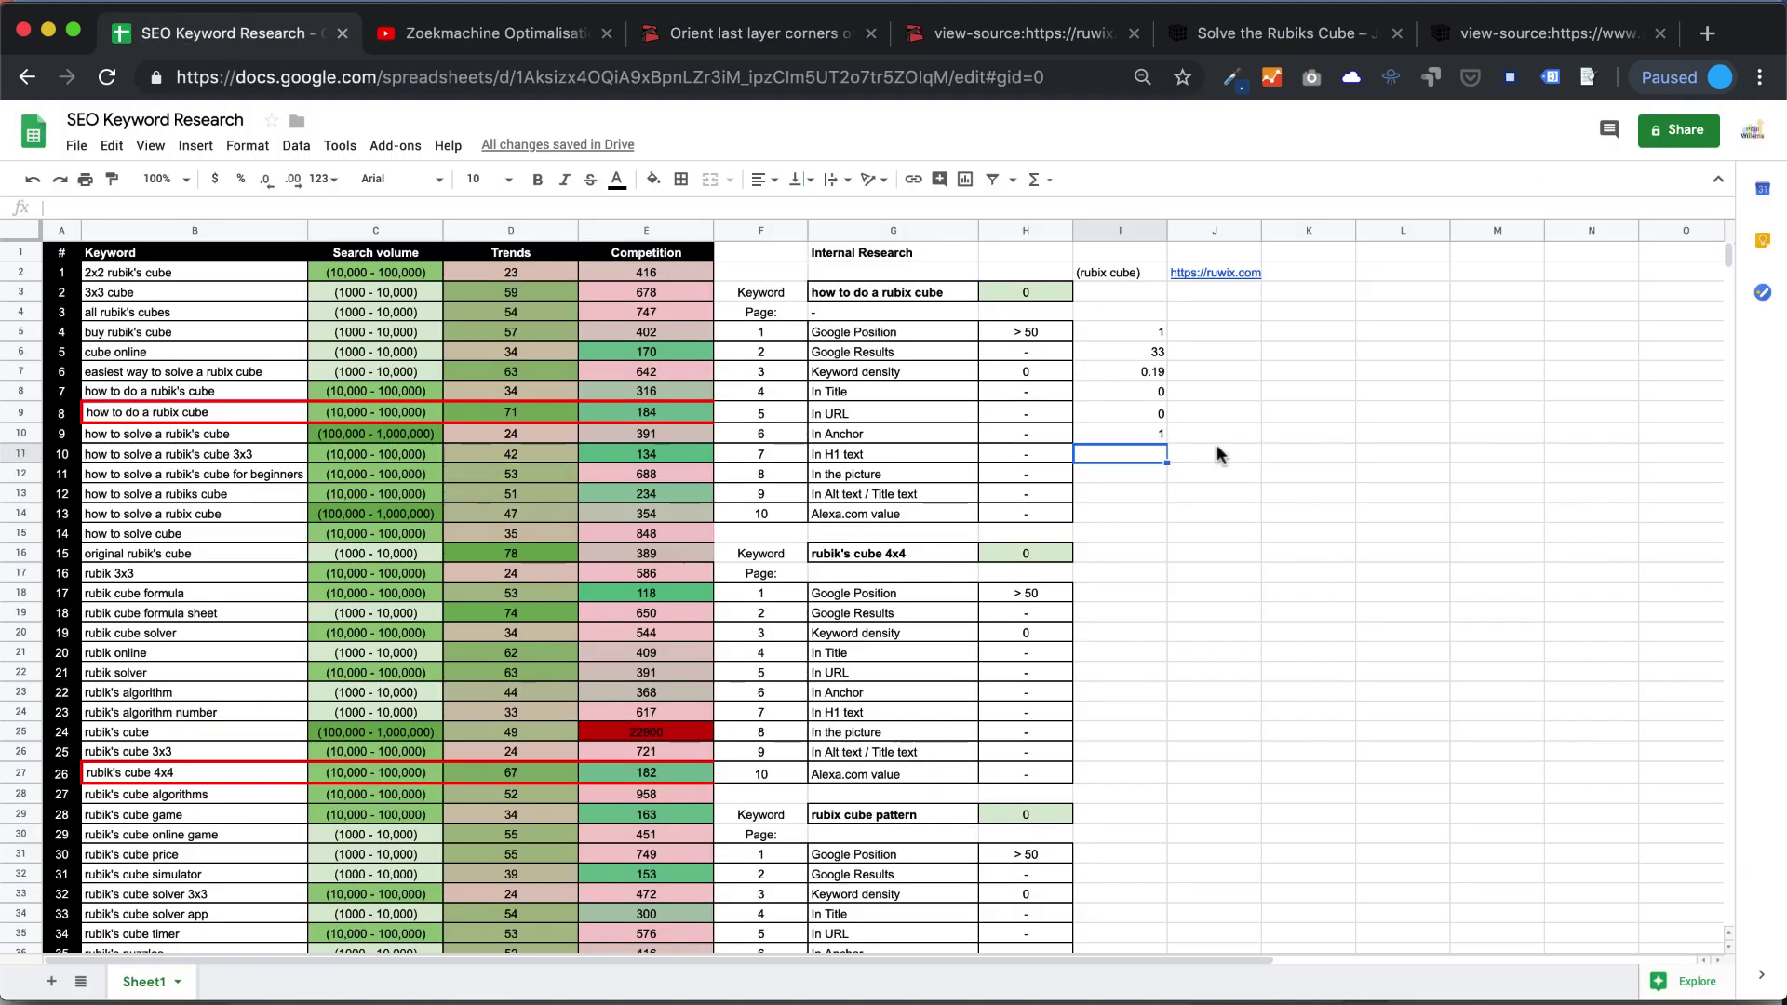
pyautogui.write('0')
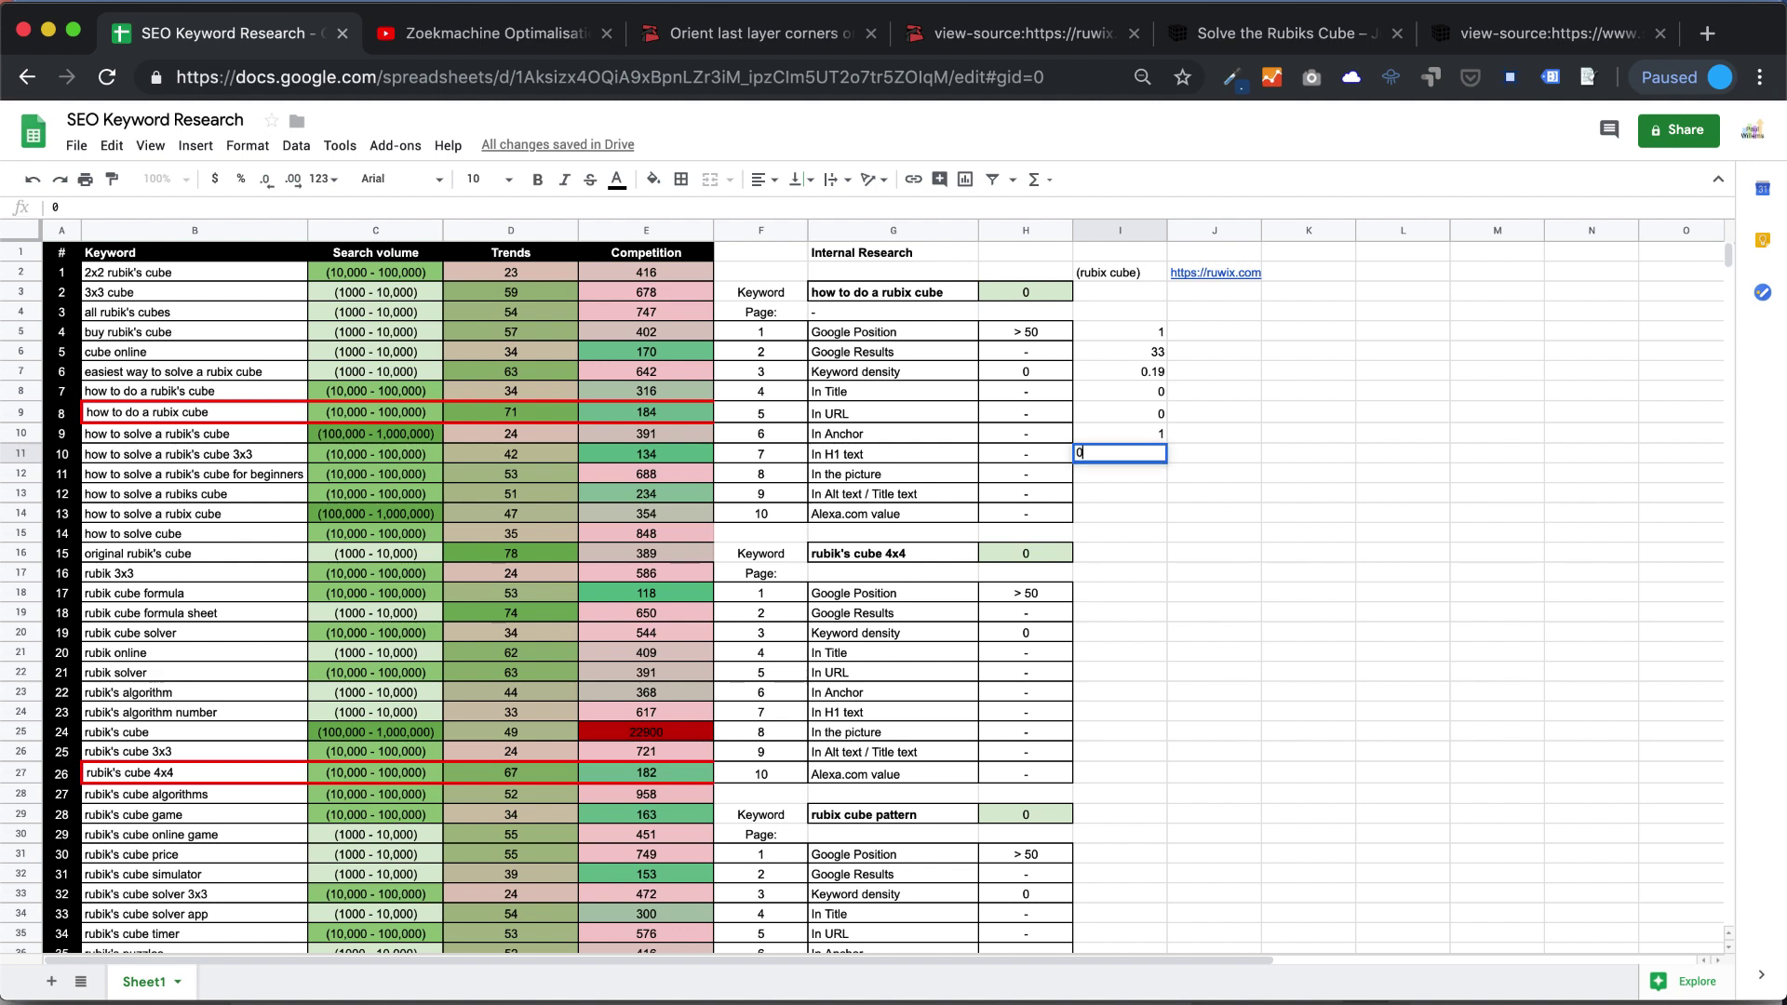
pyautogui.click(1131, 475)
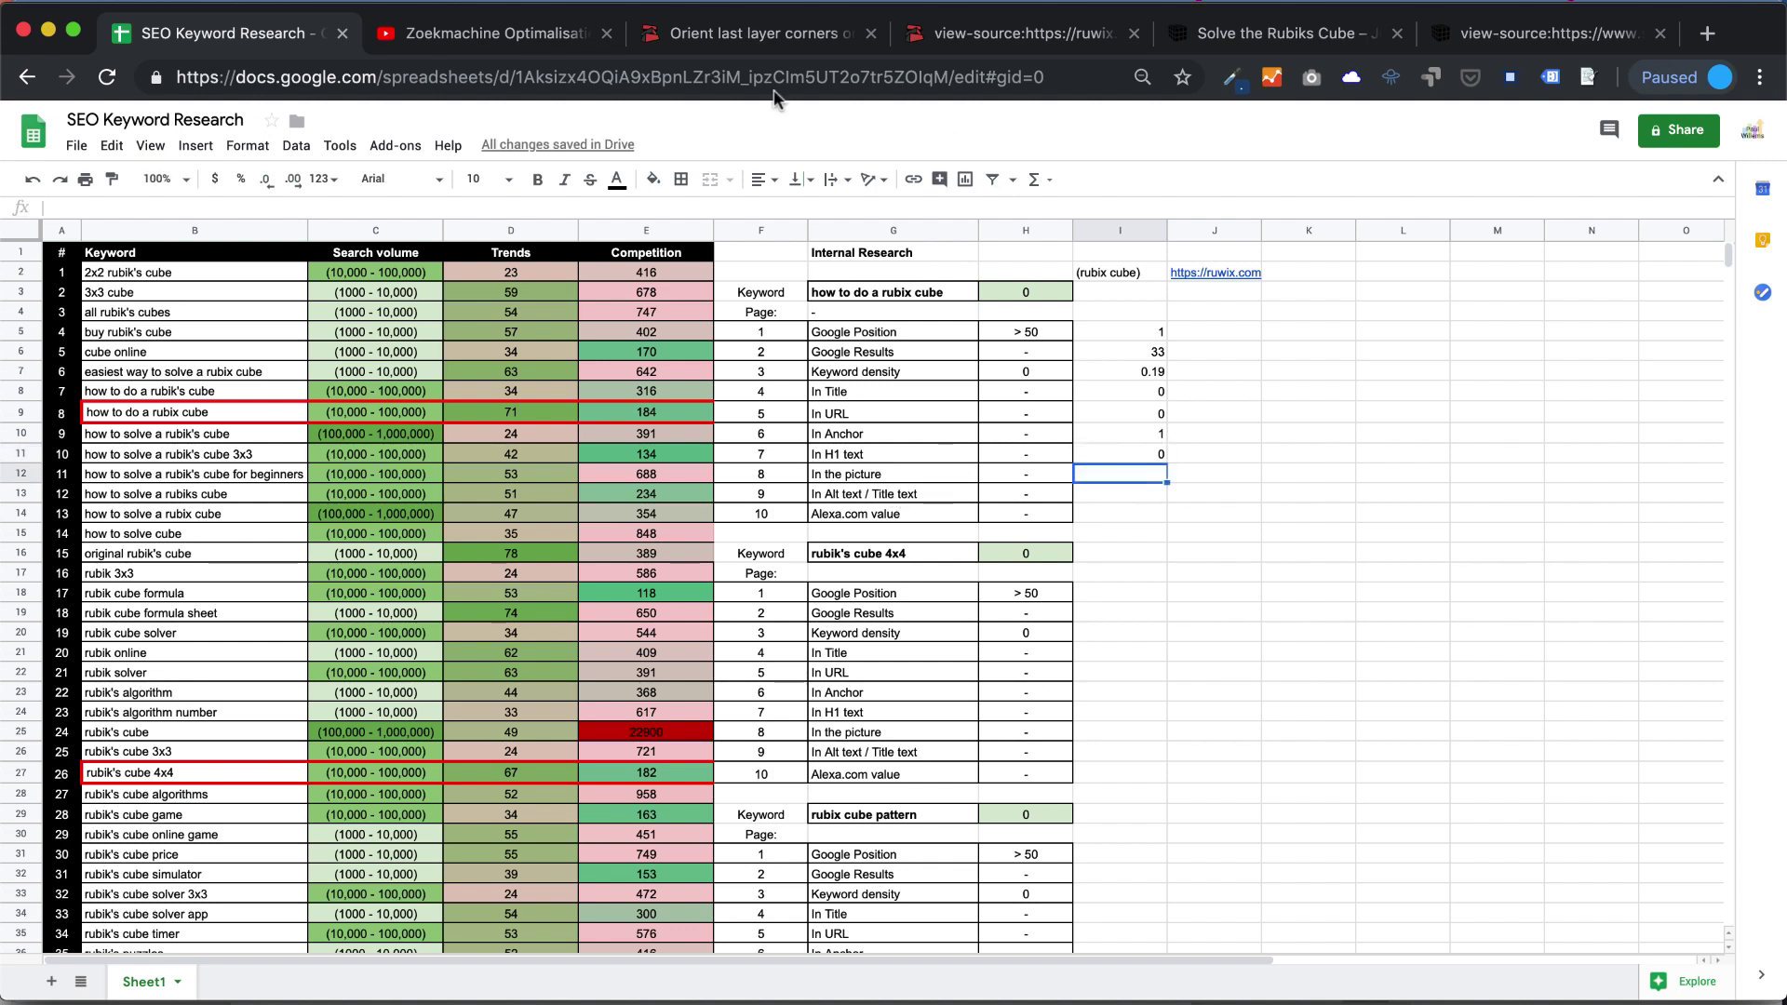
# Find "img" in the Ruwix page source and examine the article images' file names and alt text for "rubix cube".
pyautogui.click(1026, 37)
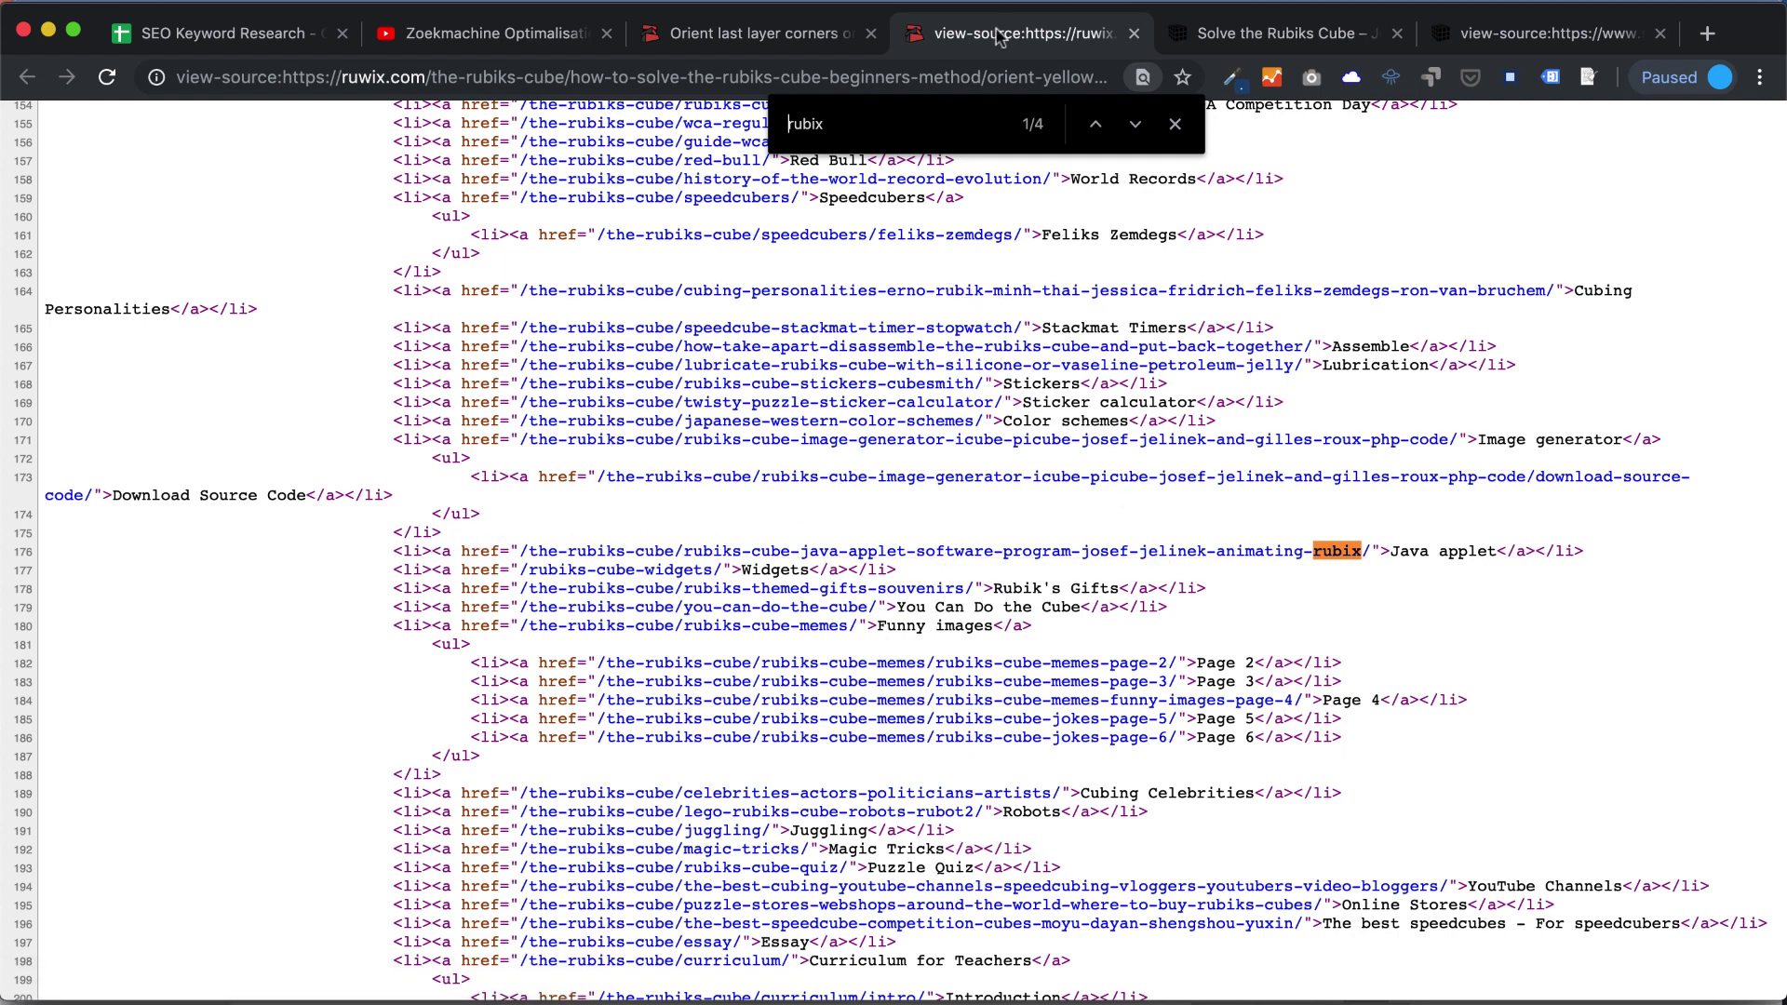
pyautogui.doubleClick(804, 125)
pyautogui.write('img')
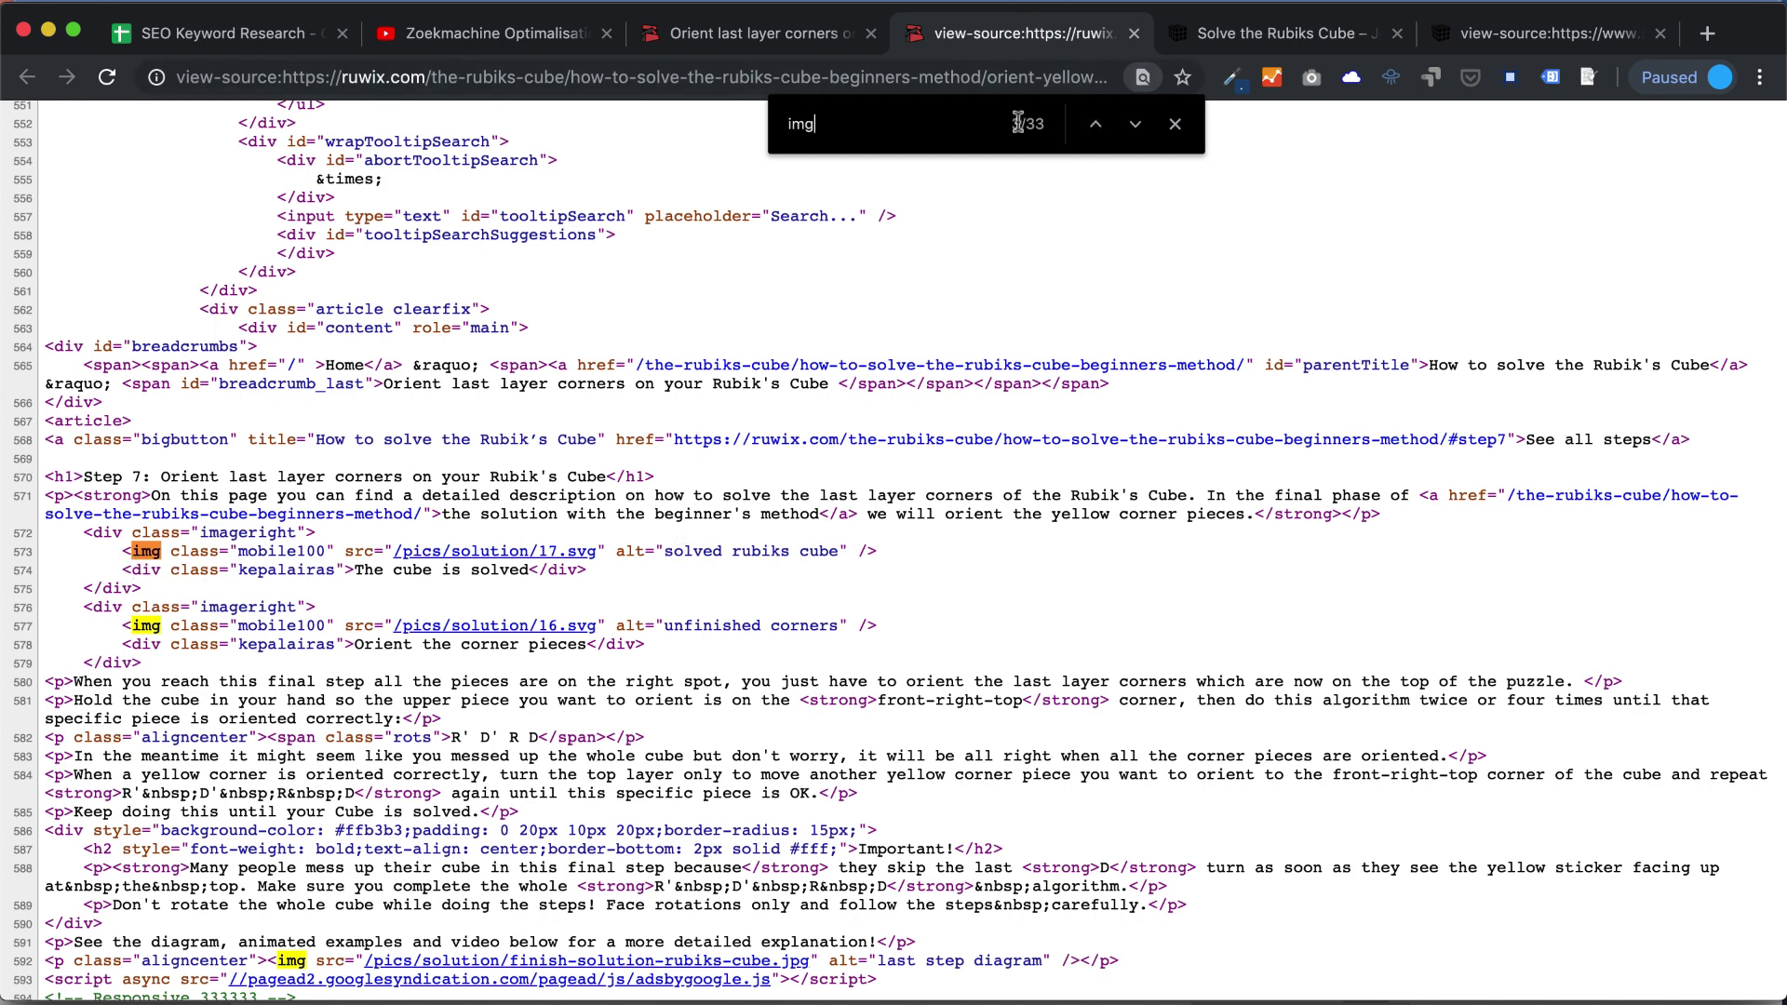
pyautogui.click(1136, 125)
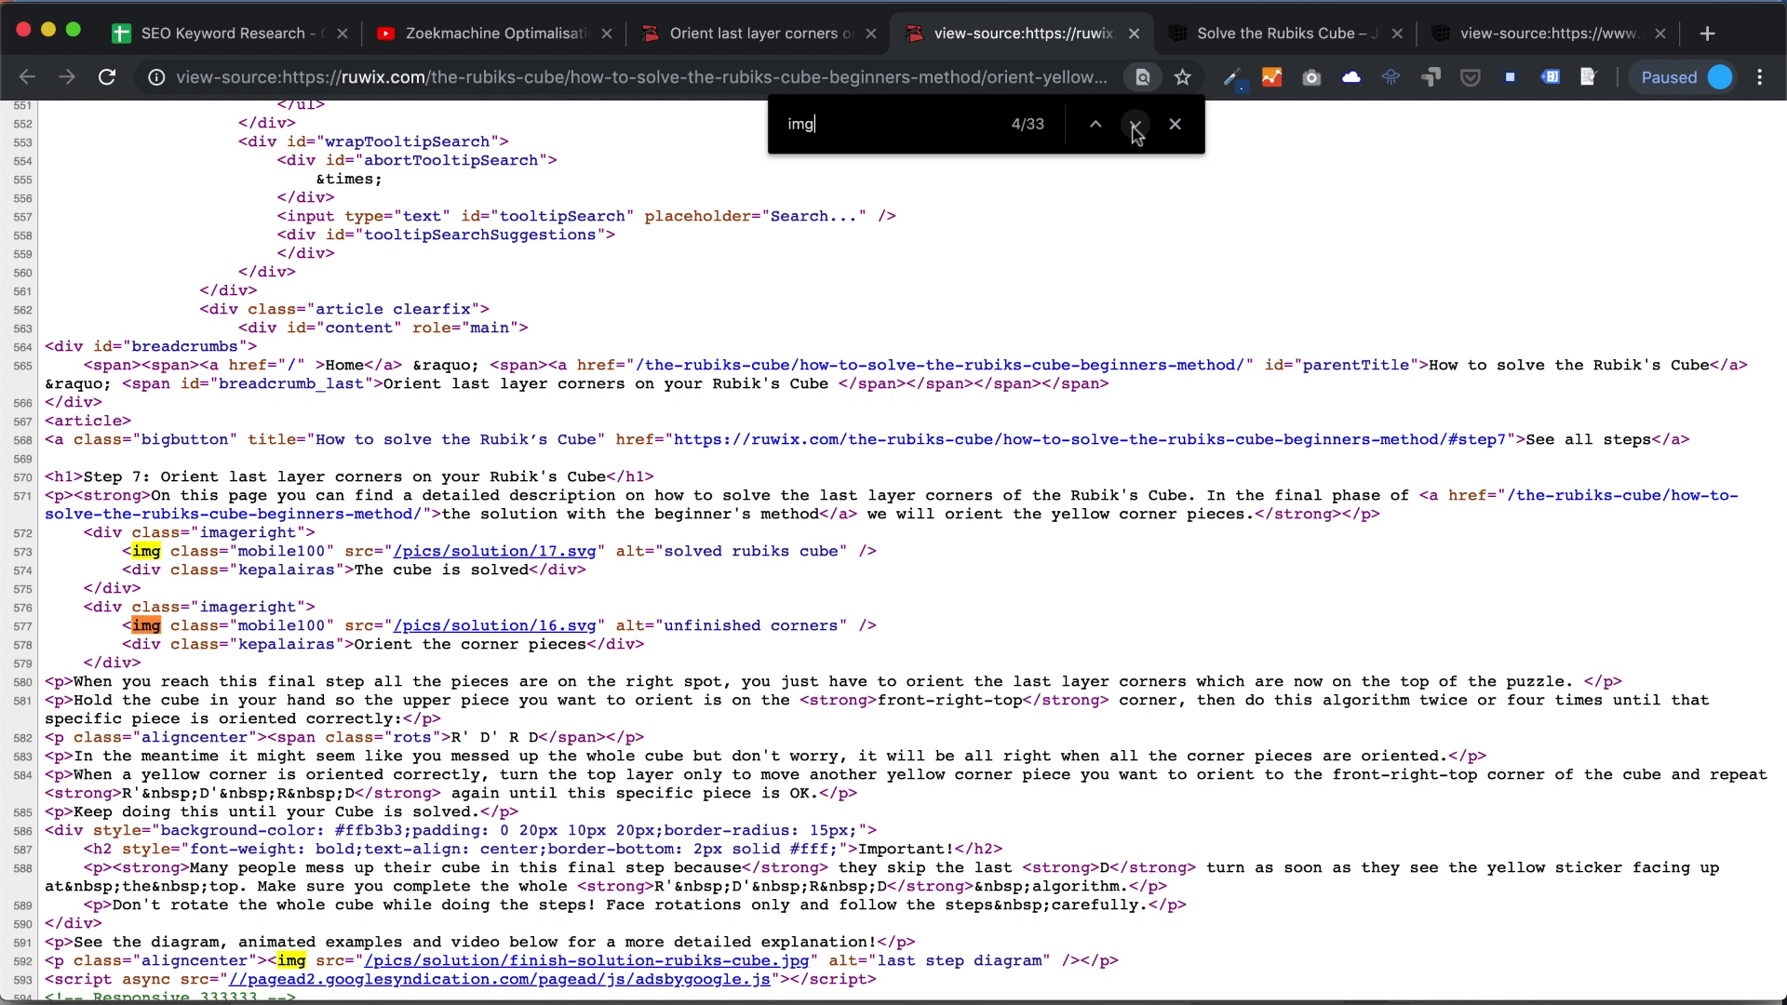
pyautogui.click(1136, 125)
pyautogui.click(1135, 125)
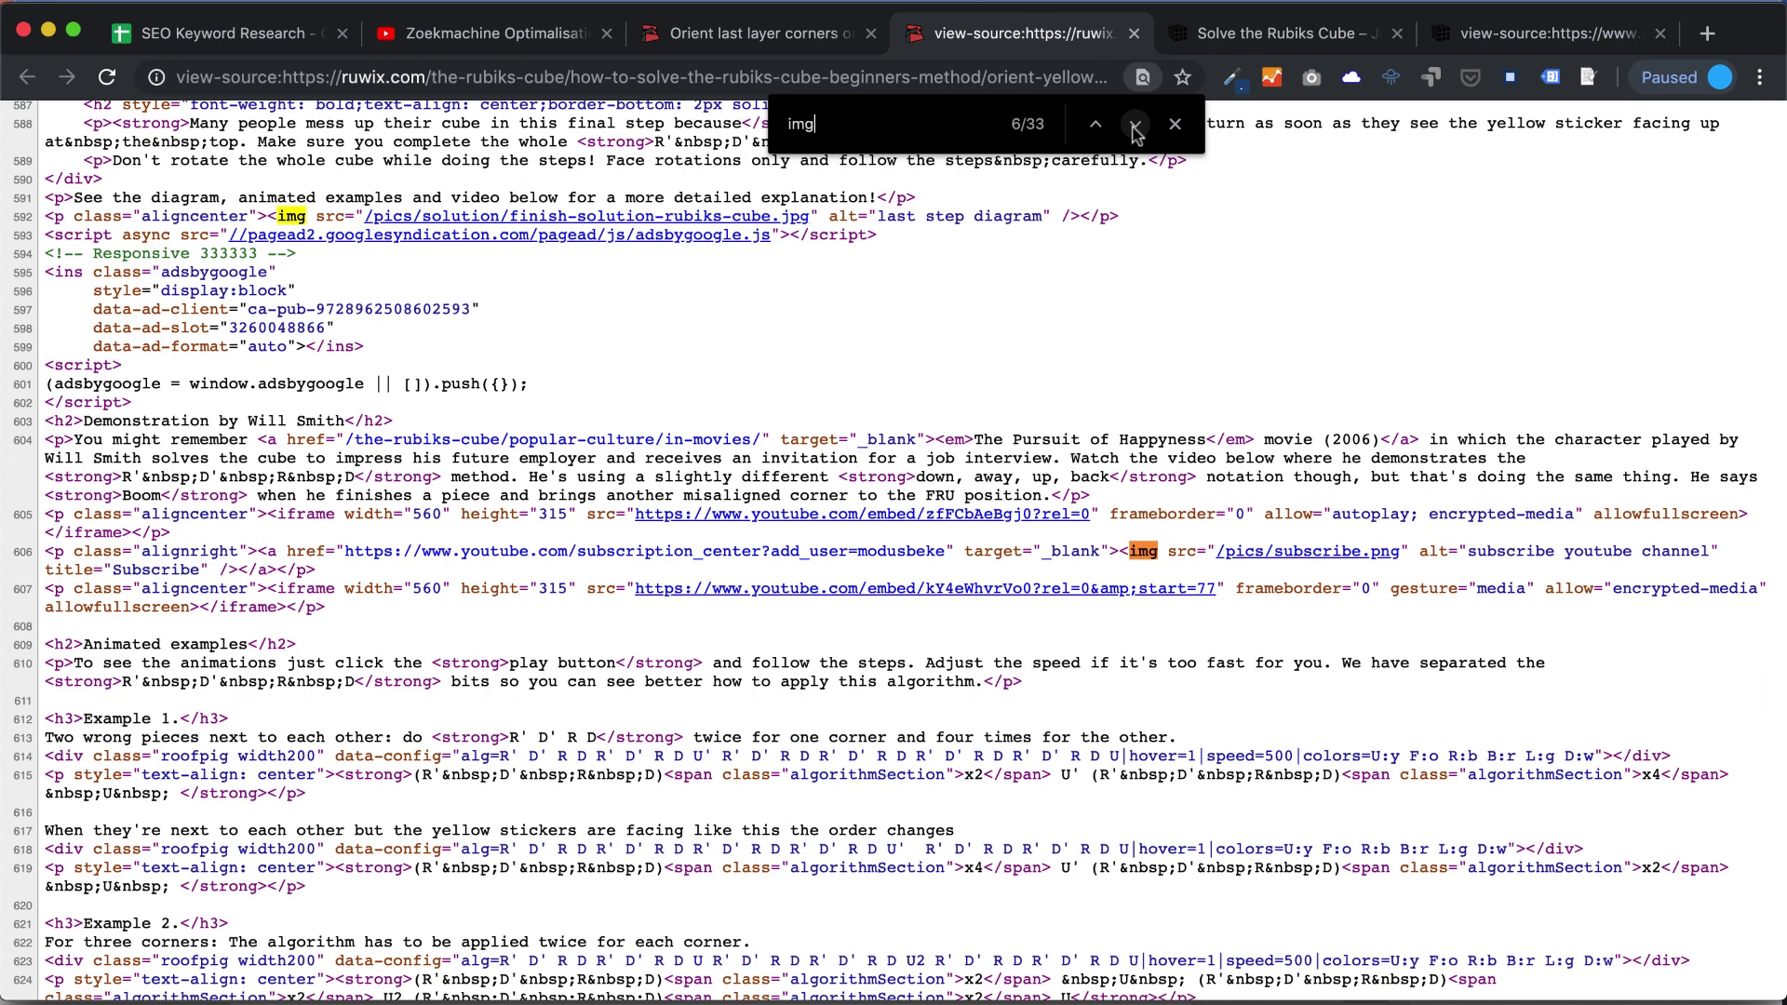
pyautogui.click(1136, 124)
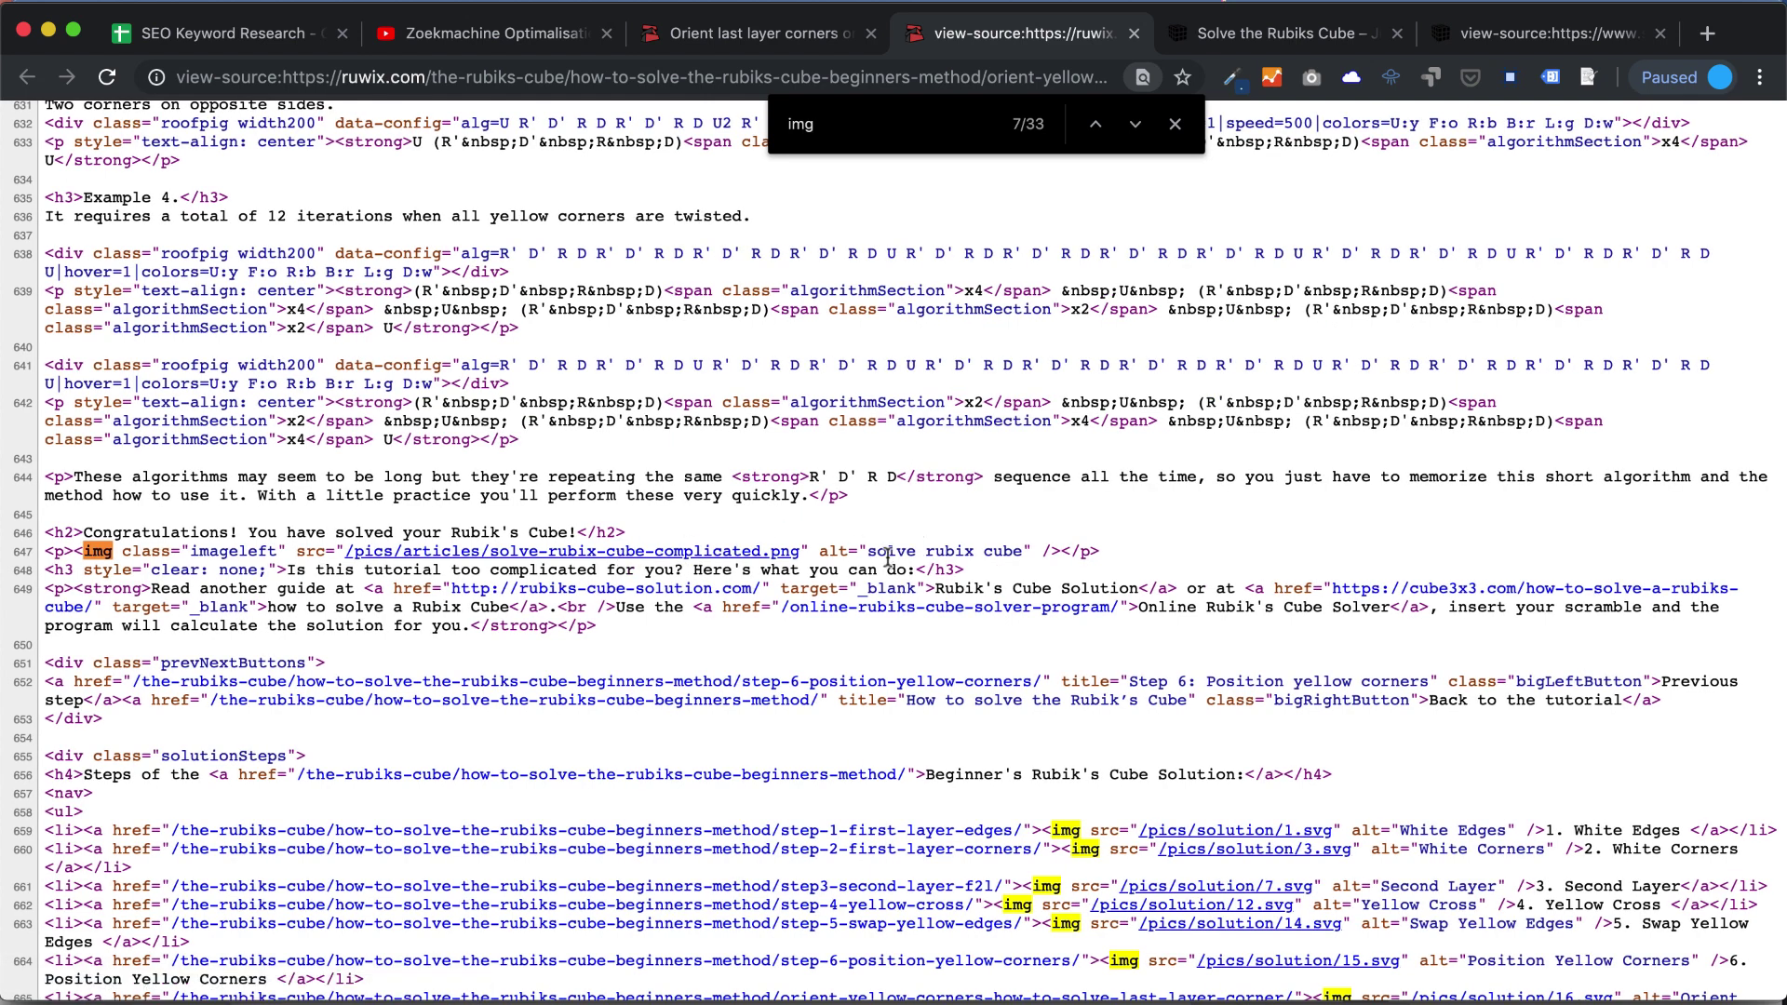
pyautogui.moveTo(824, 553); pyautogui.dragTo(1024, 554)
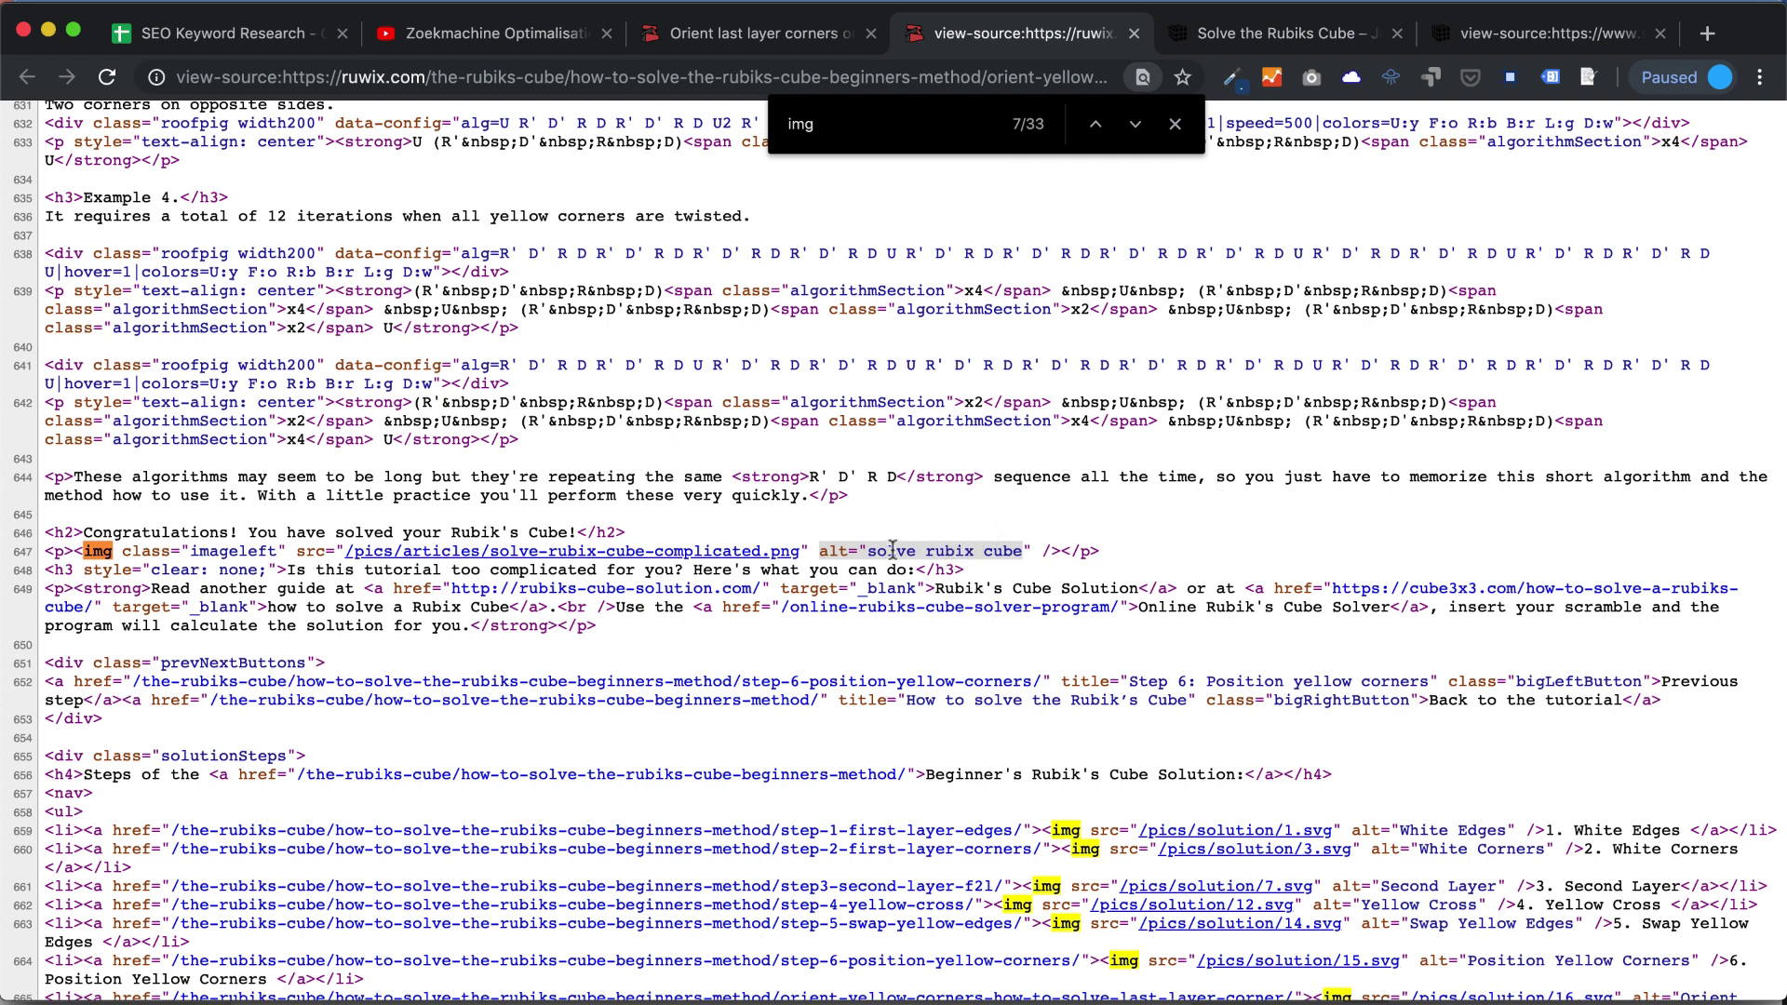
# Enter 1 for both In the picture (I12) and In Alt text / Title text (I13) in the SEO Keyword Research sheet.
pyautogui.click(223, 37)
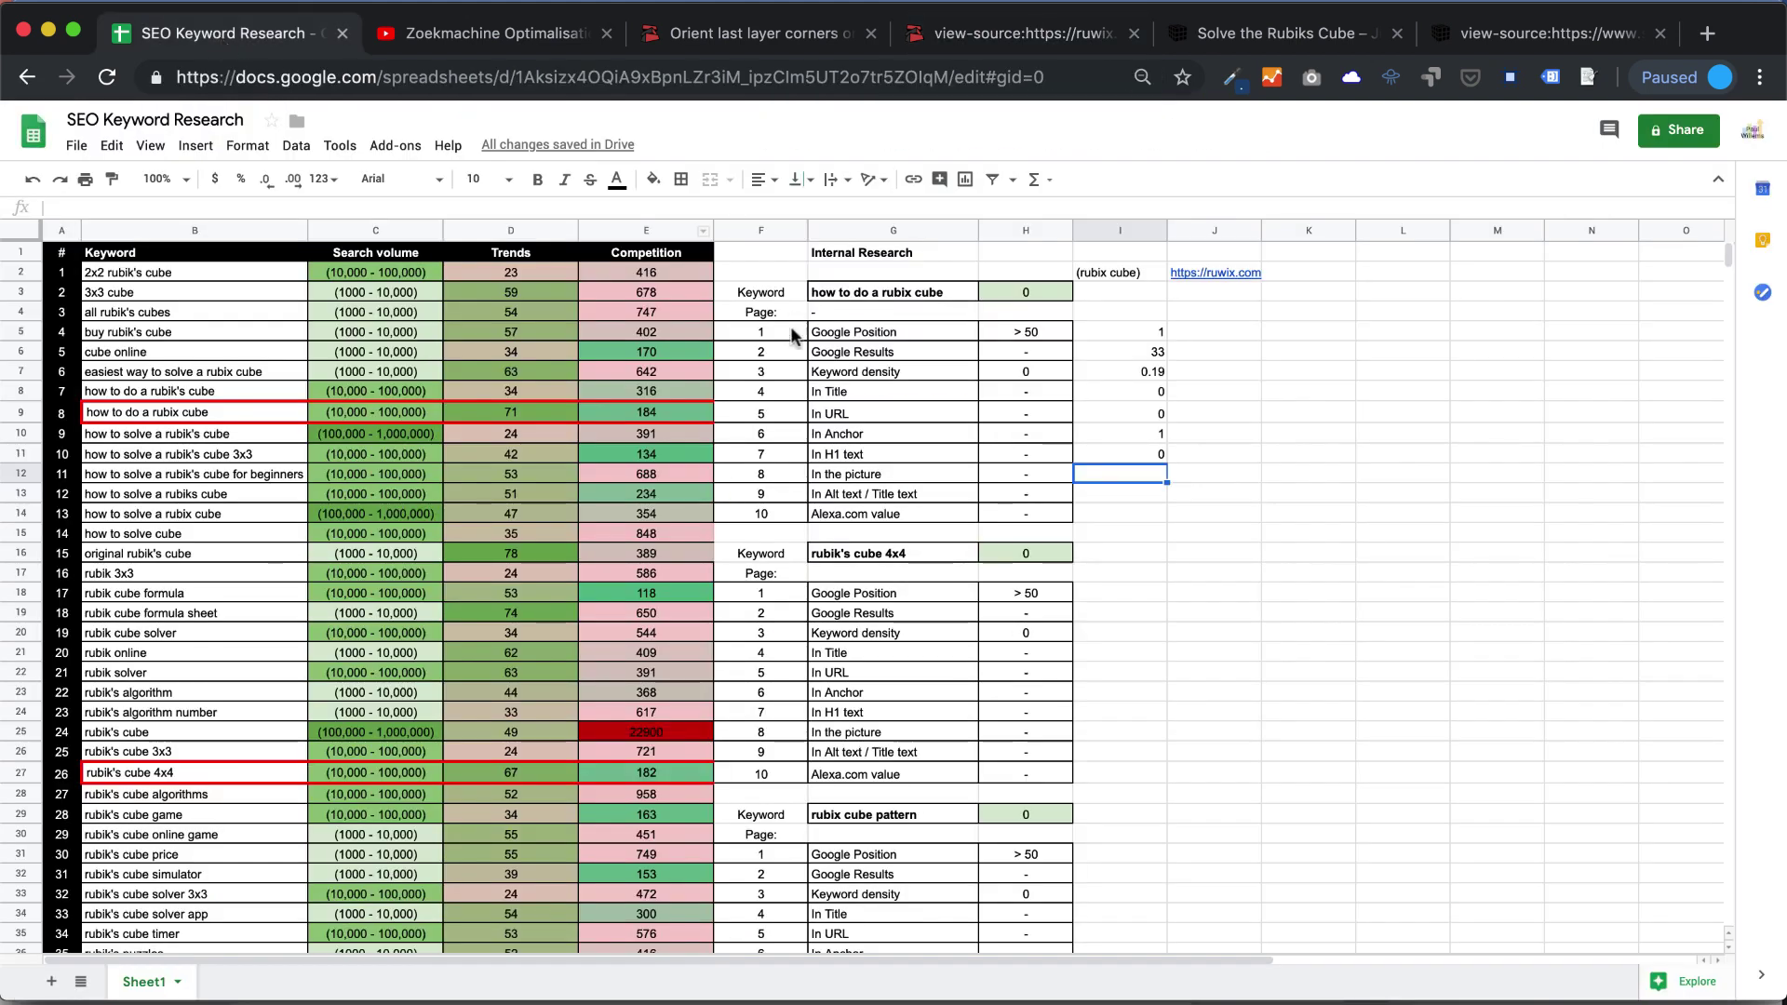
pyautogui.write('1')
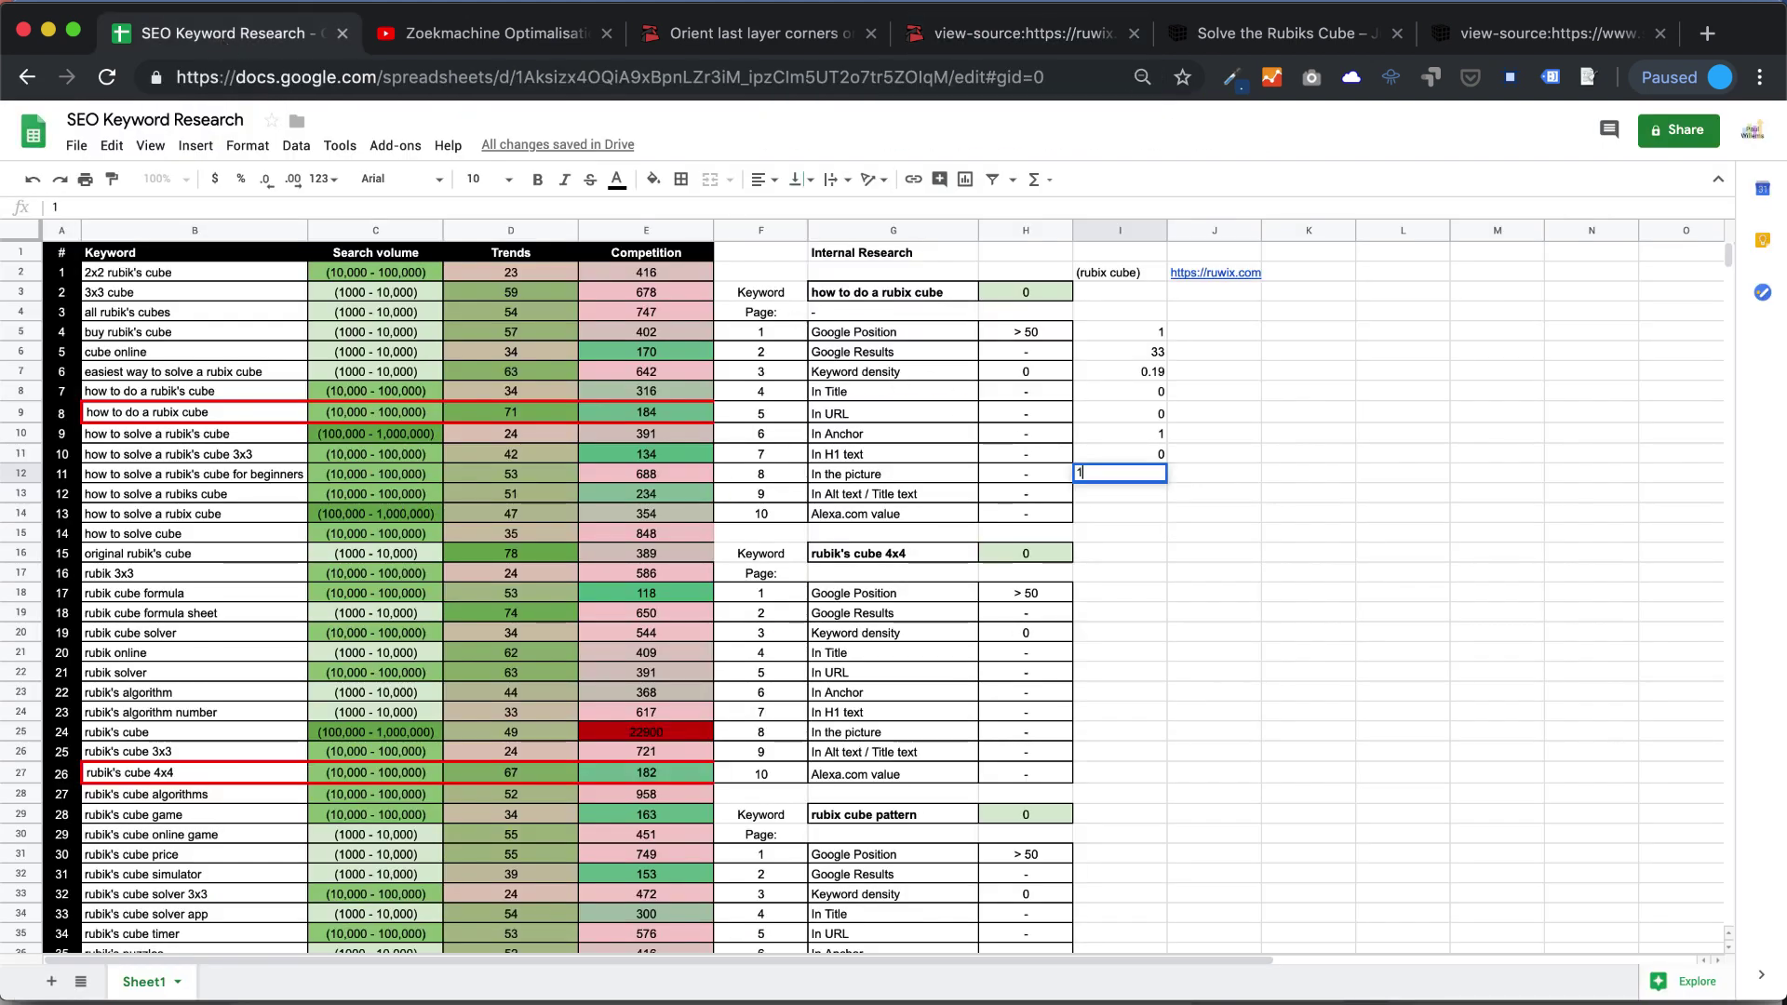
pyautogui.press('Return')
pyautogui.press('Return')
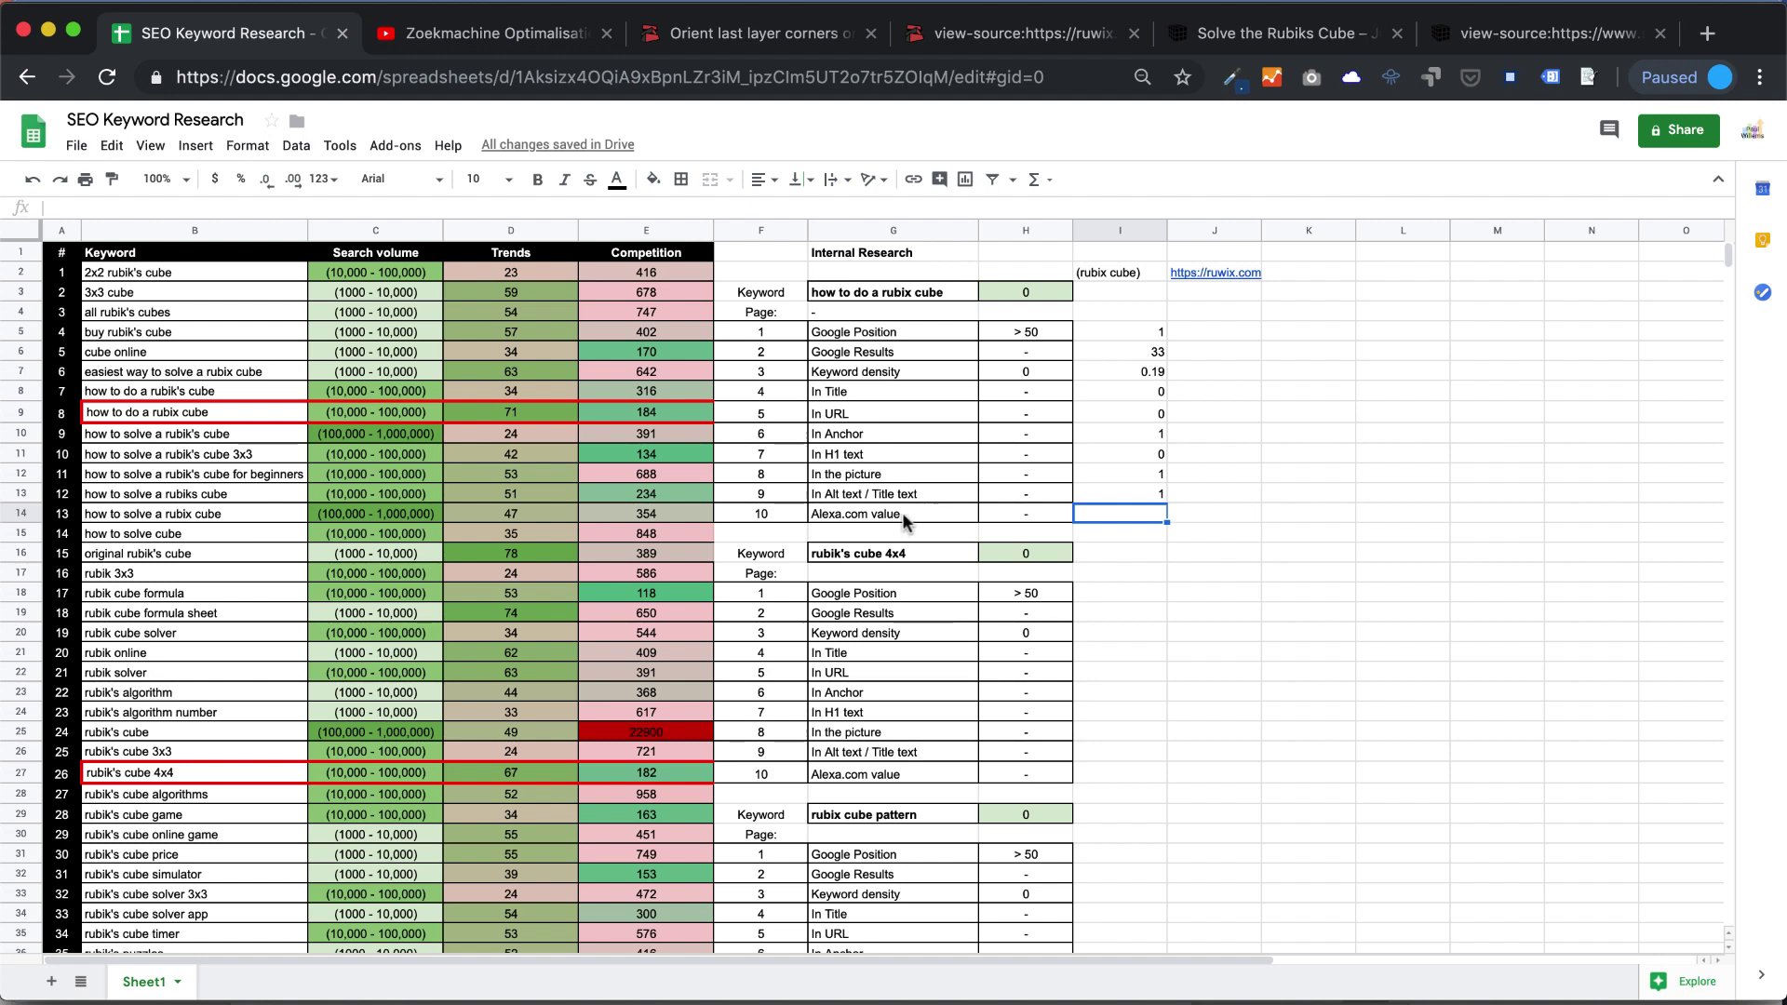
# Search Google for "alexa site info" in place of the Ruwix source page, open Alexa's siteinfo page and activate its site entry field.
pyautogui.click(1228, 274)
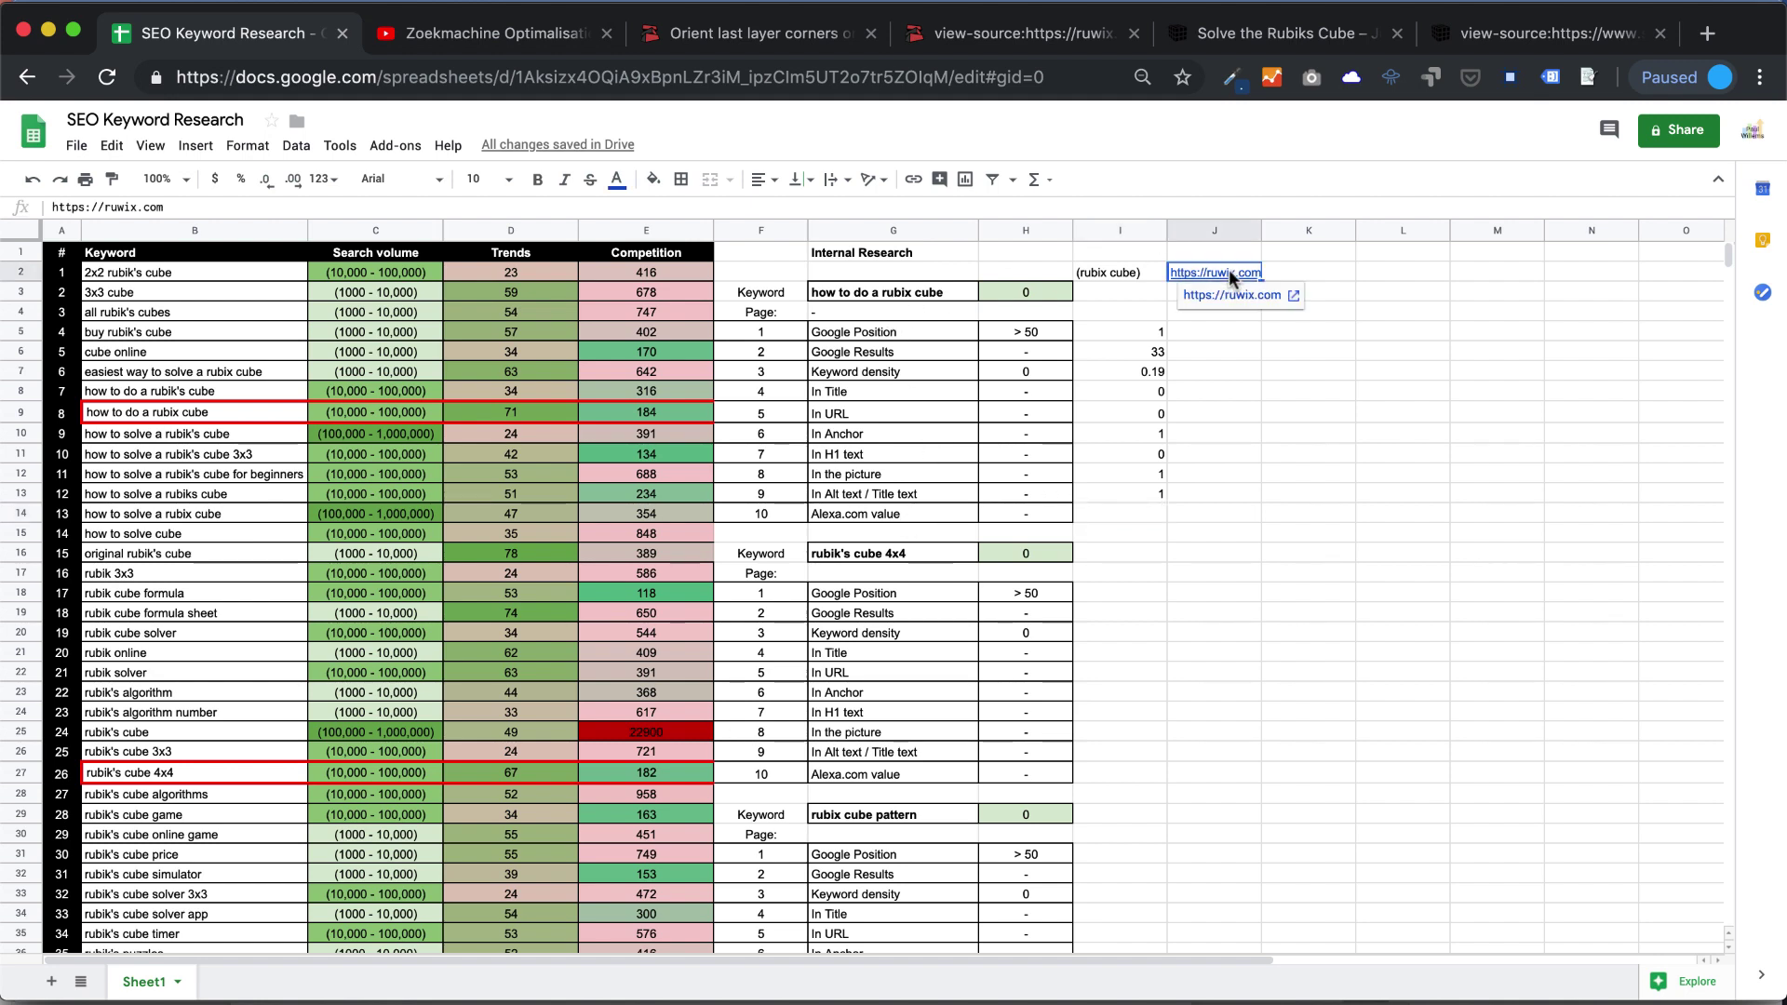
pyautogui.click(1276, 35)
pyautogui.click(1079, 36)
pyautogui.click(827, 75)
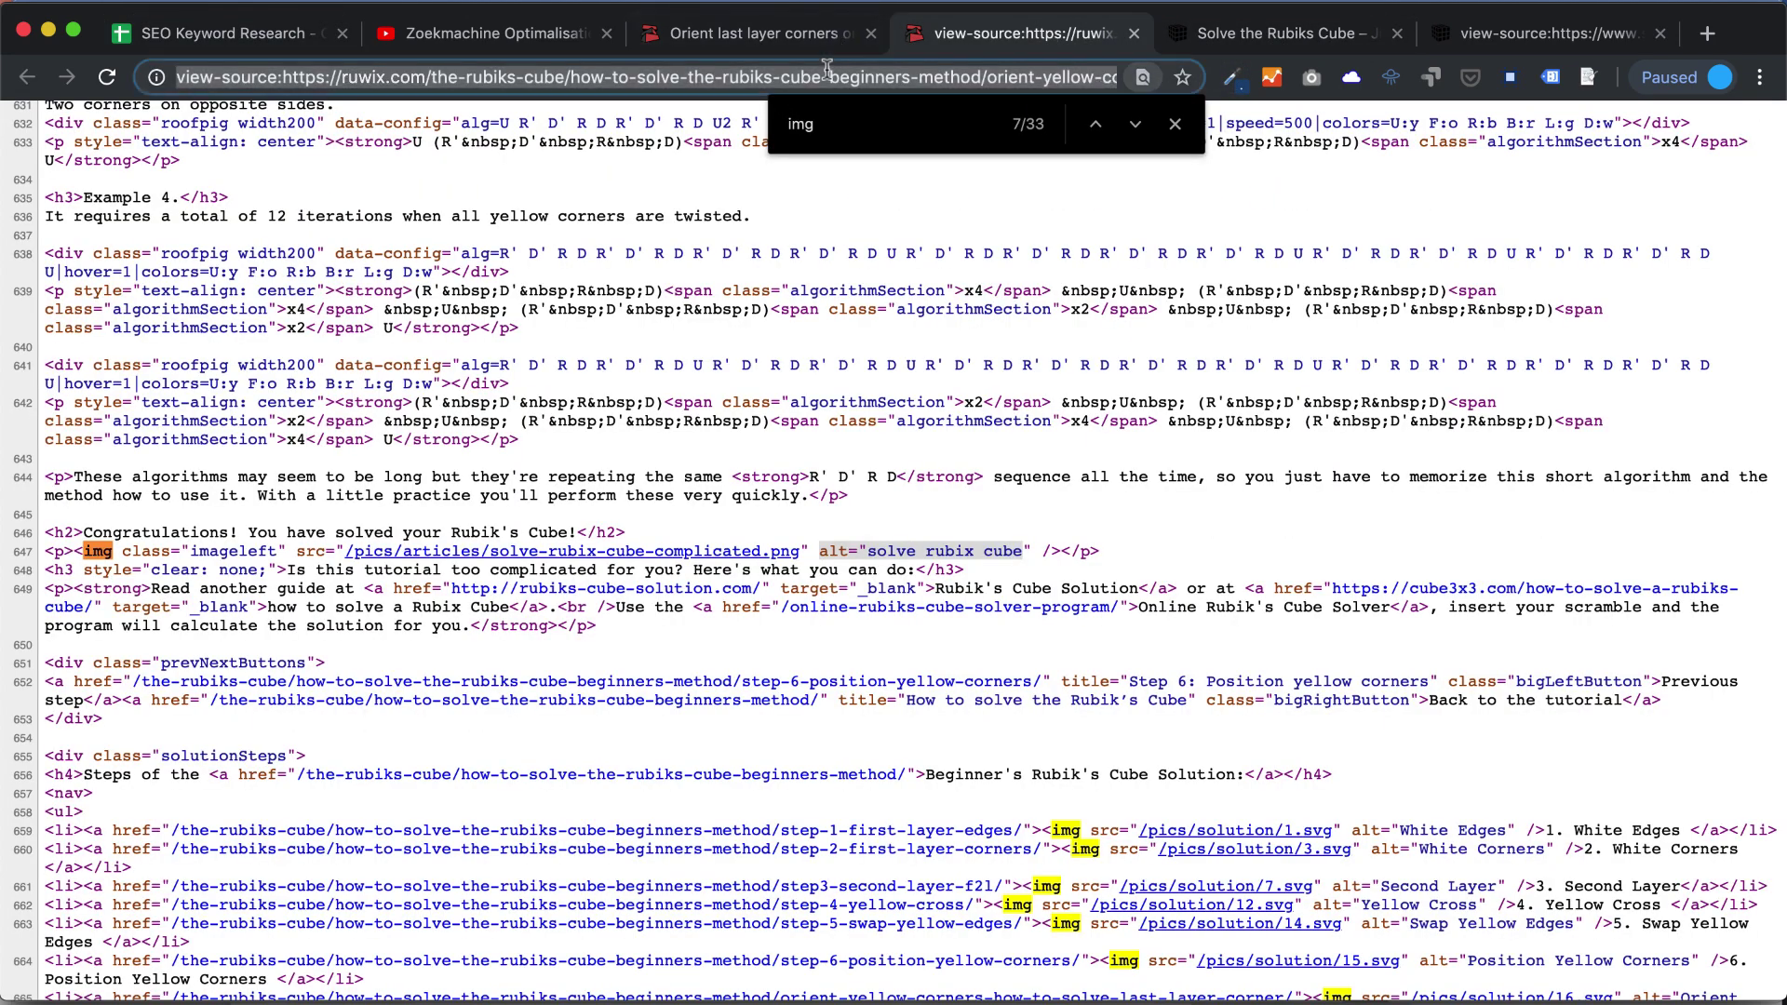
pyautogui.write('alexal')
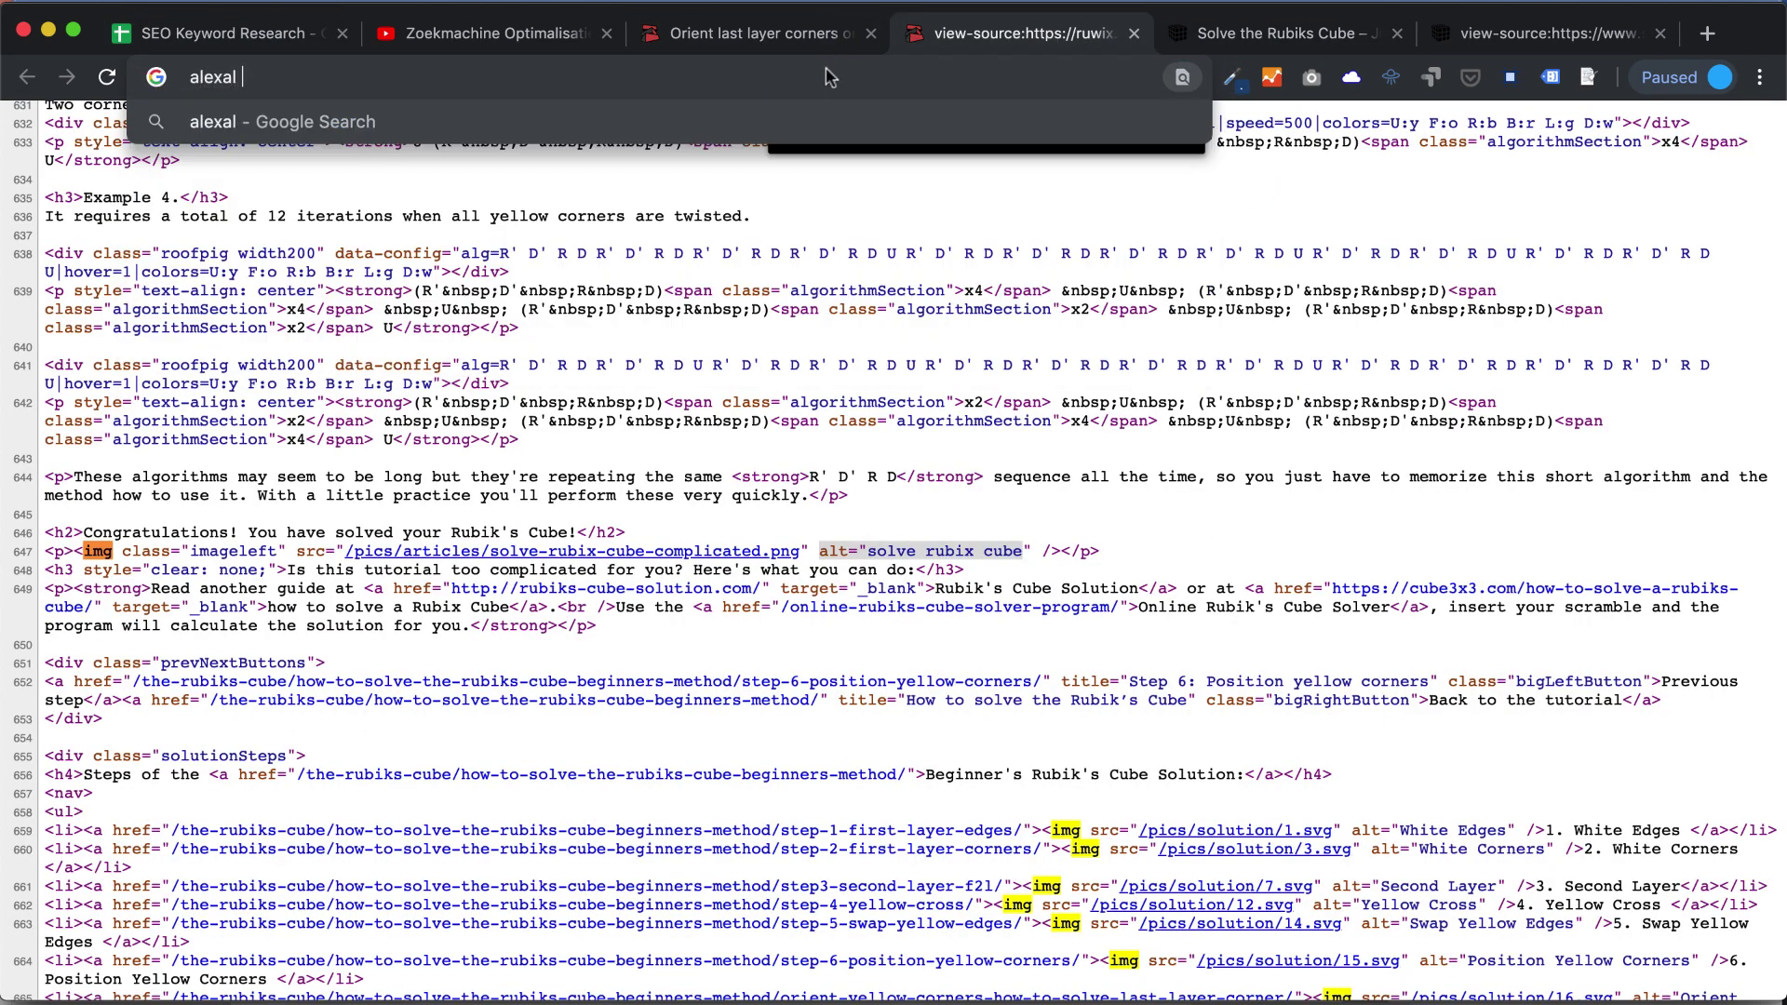
pyautogui.press('BackSpace')
pyautogui.write('s')
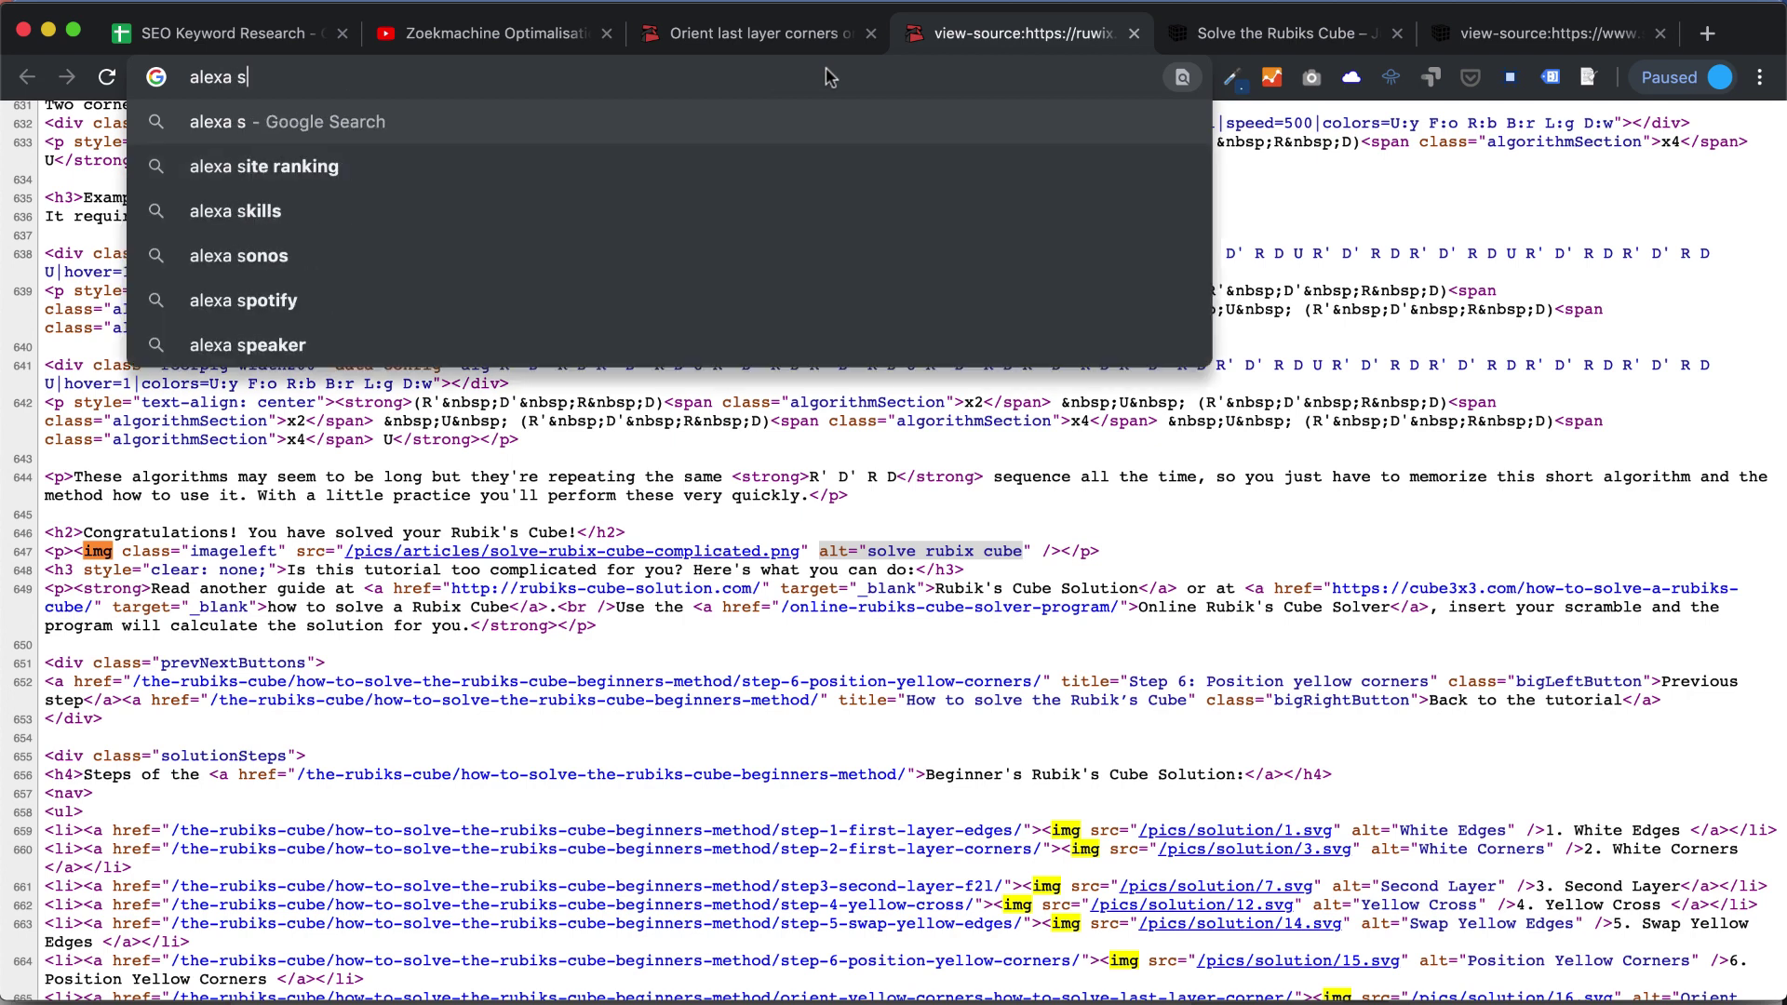
pyautogui.write('ite info')
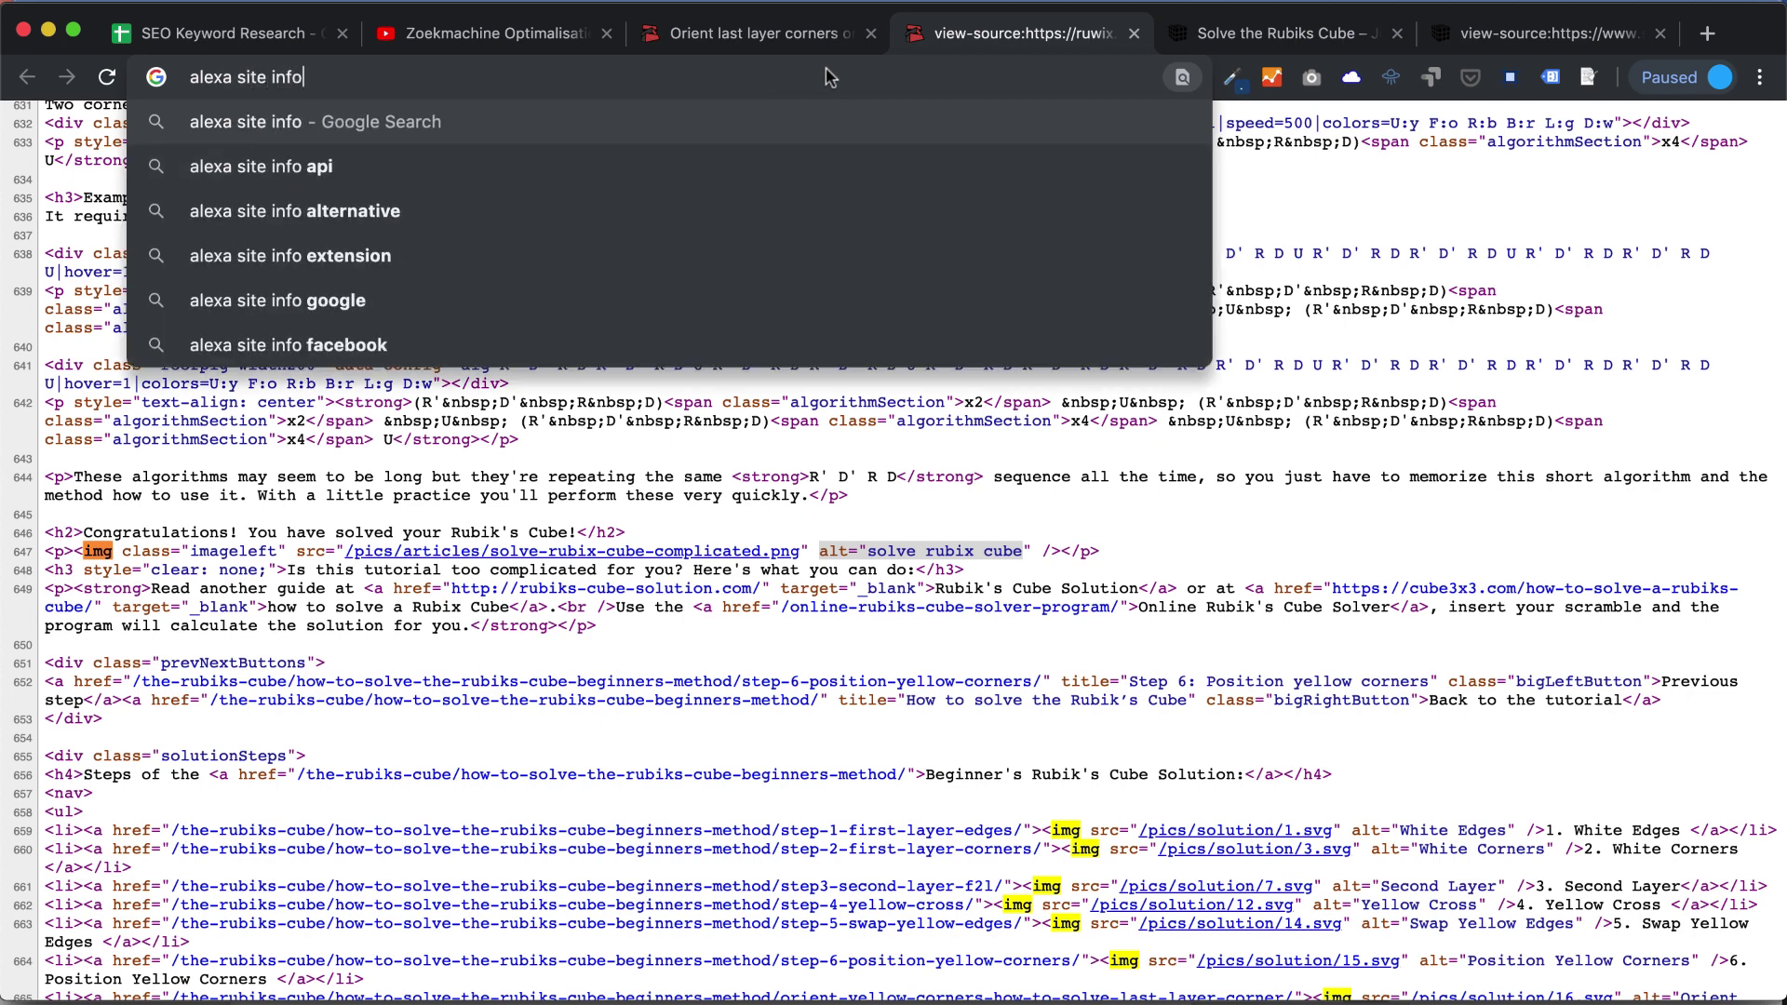
pyautogui.press('Return')
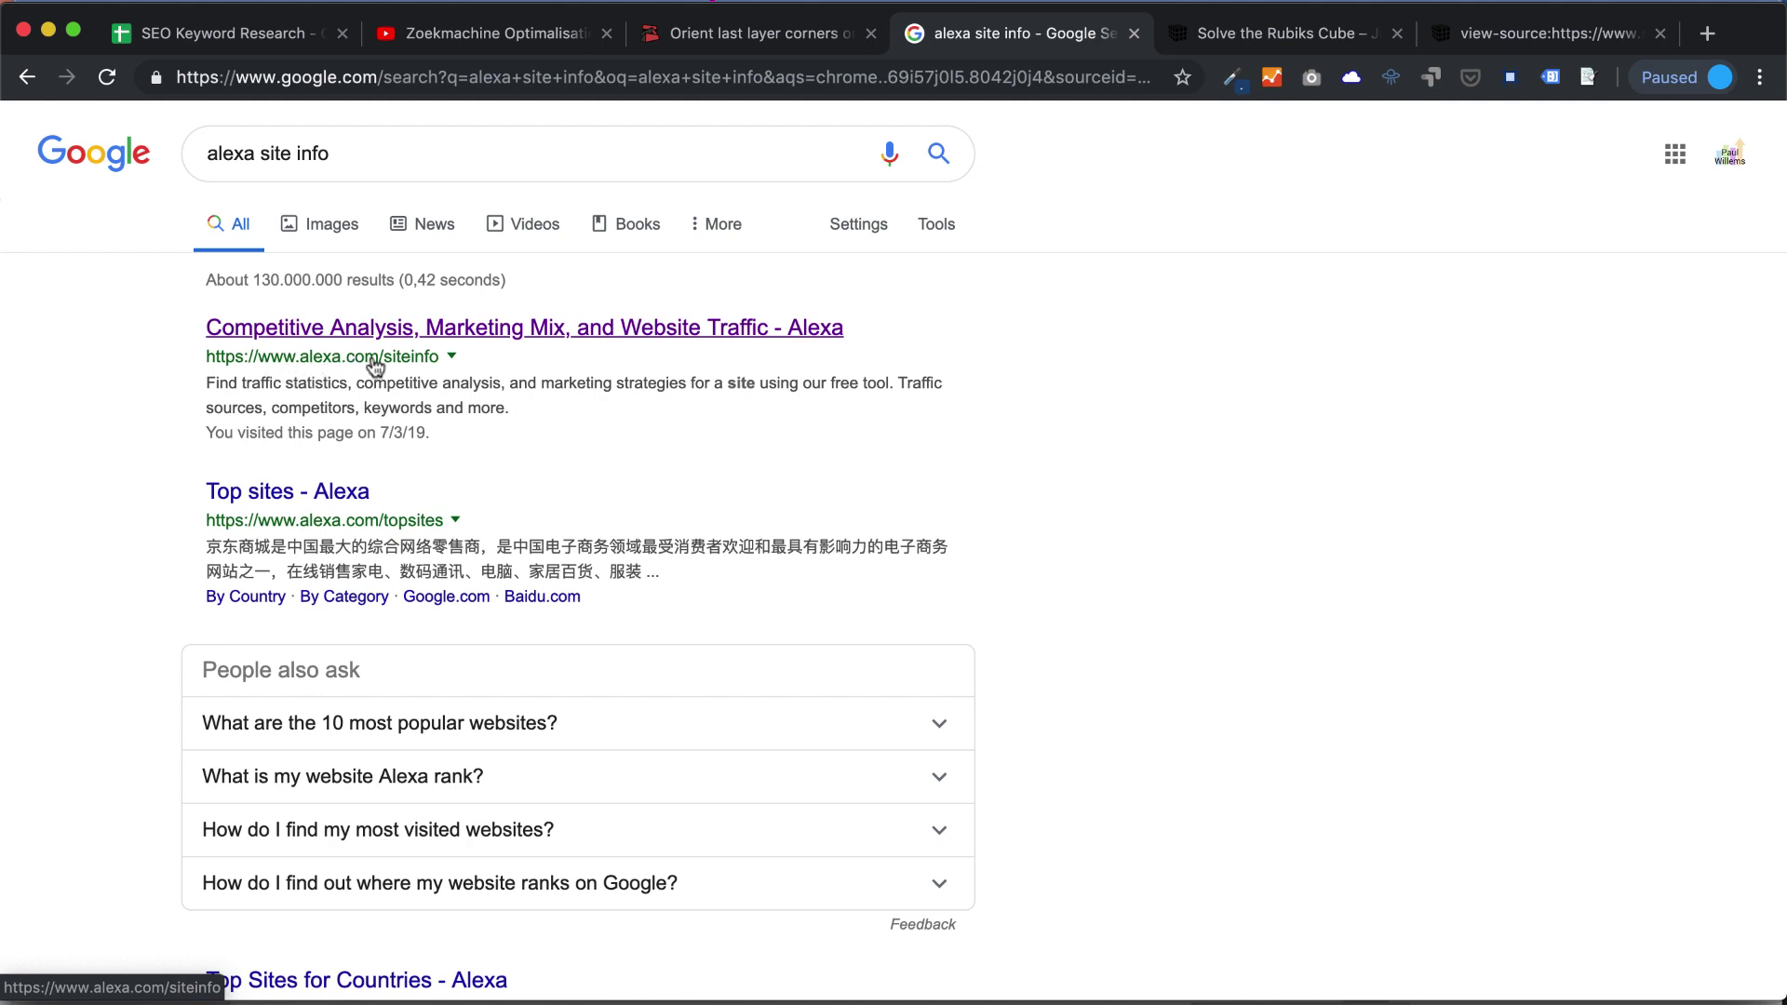
pyautogui.click(429, 331)
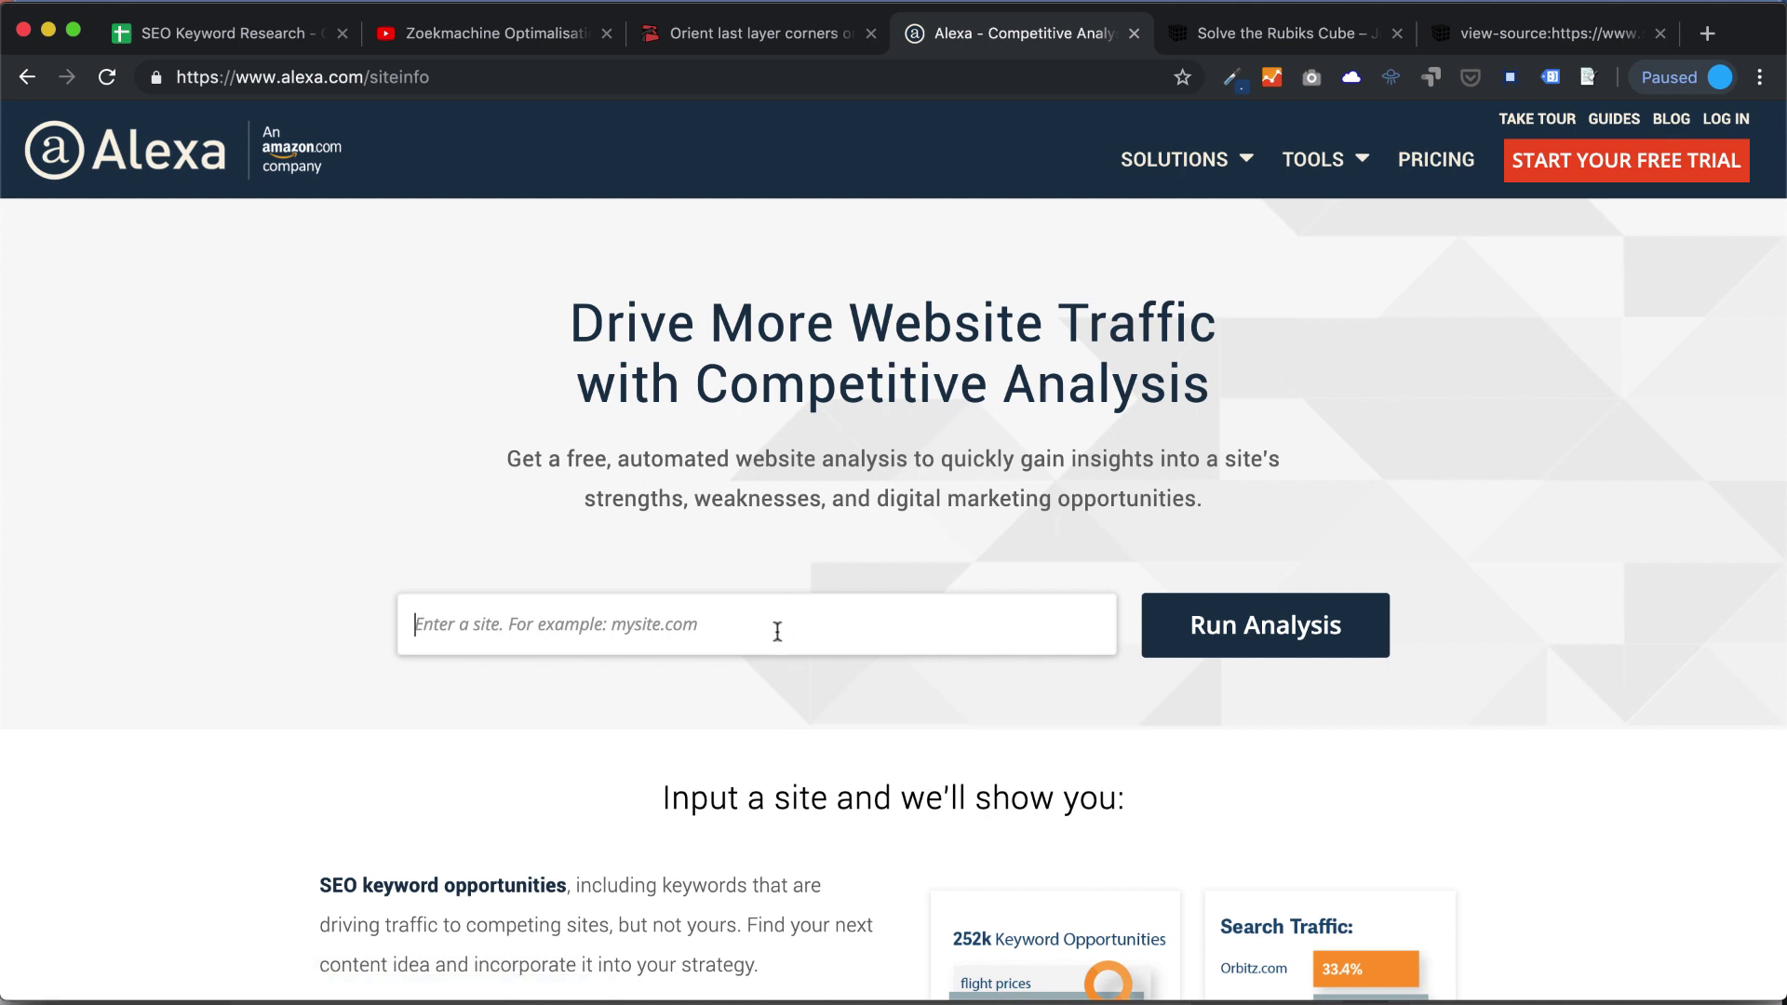
pyautogui.click(777, 631)
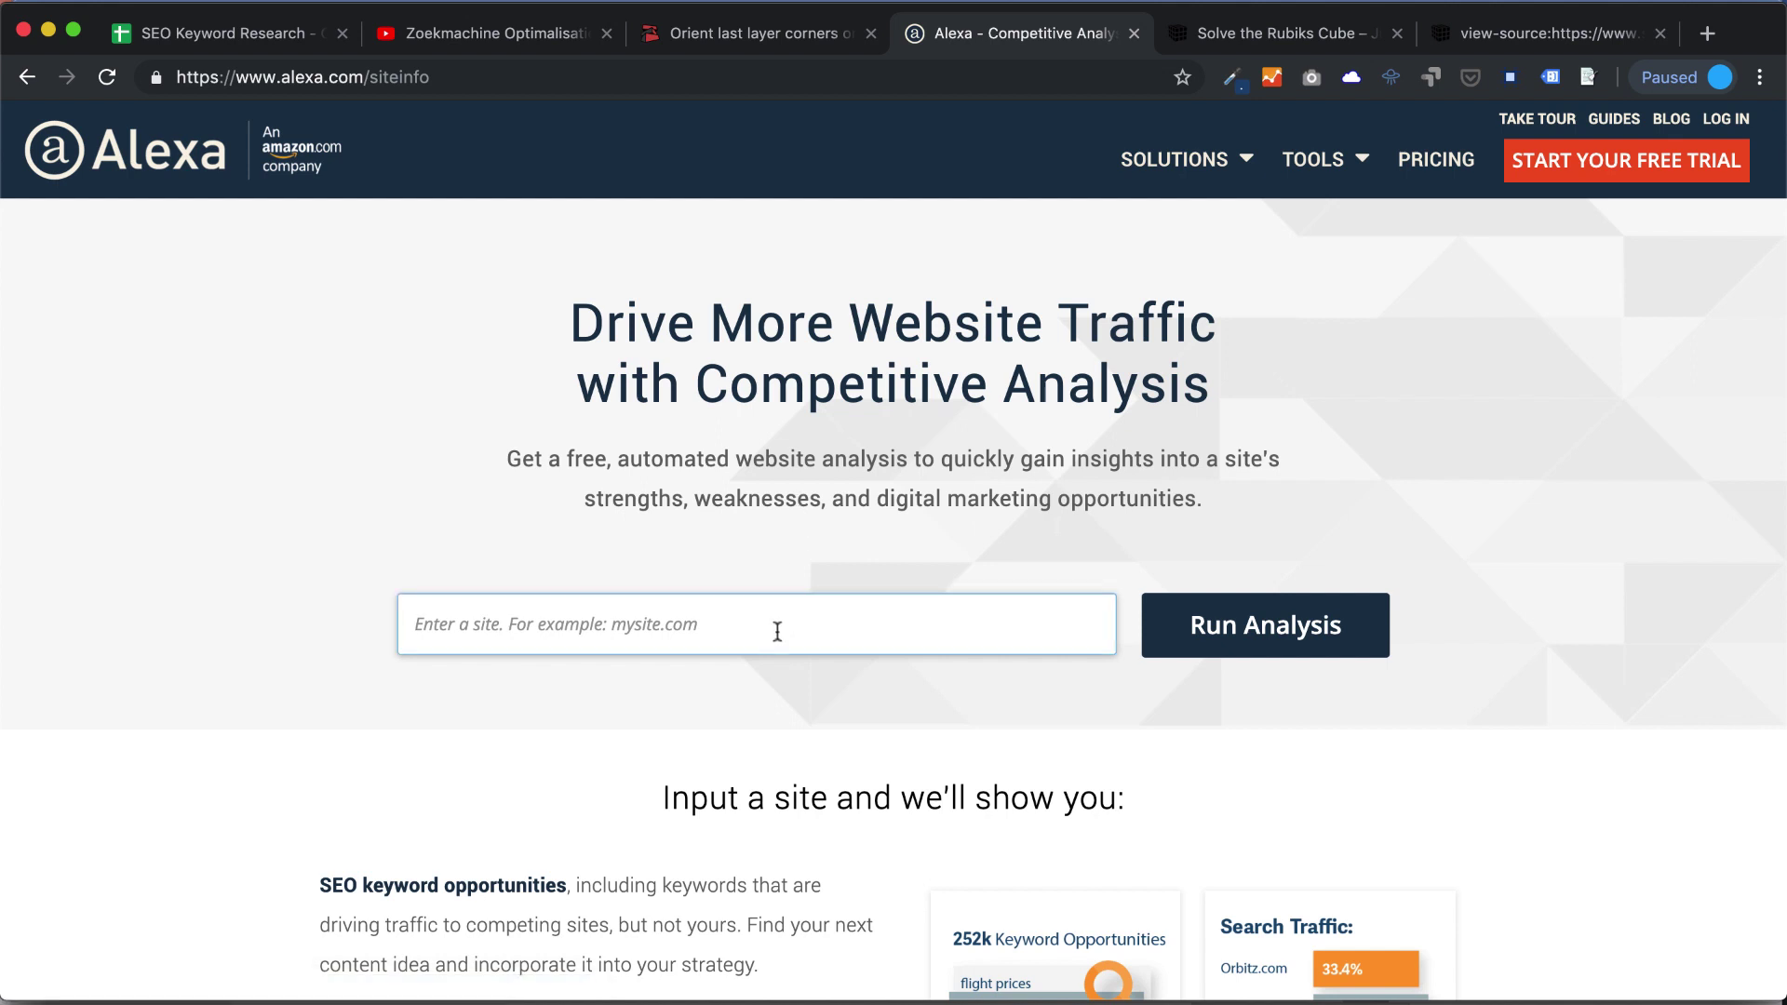
pyautogui.write('https://ruwix.com')
pyautogui.click(1252, 633)
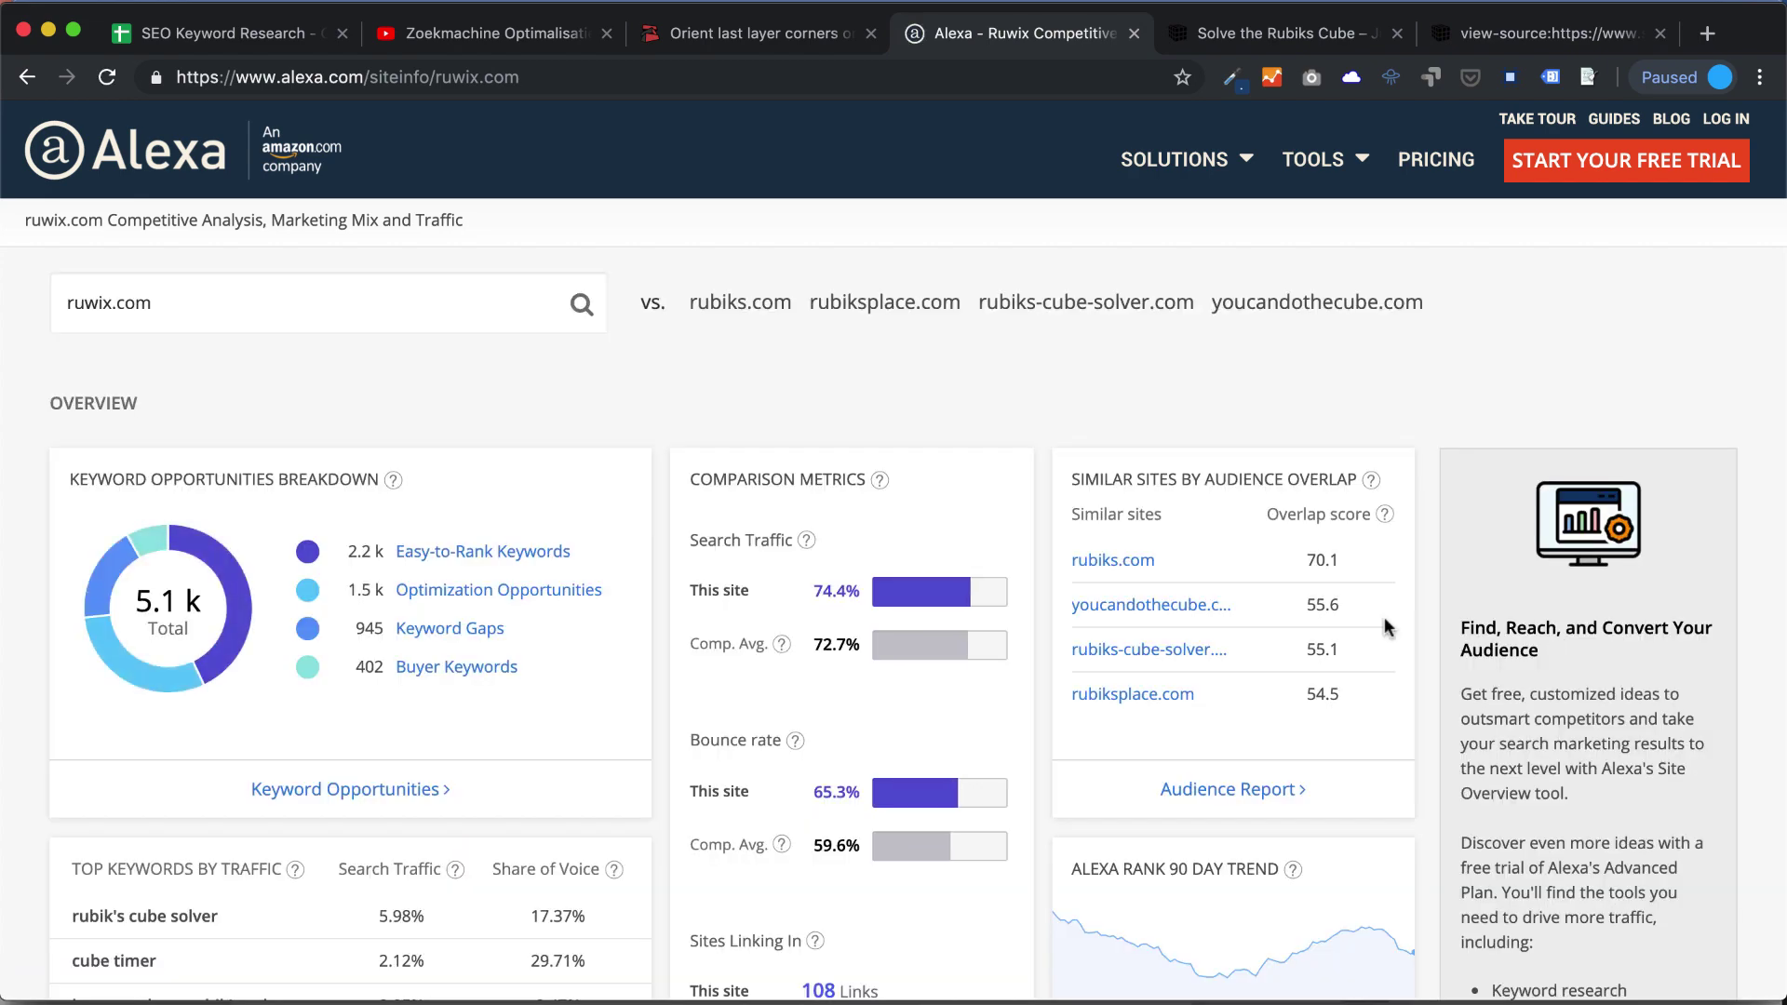
pyautogui.scroll(-2, 1384, 580)
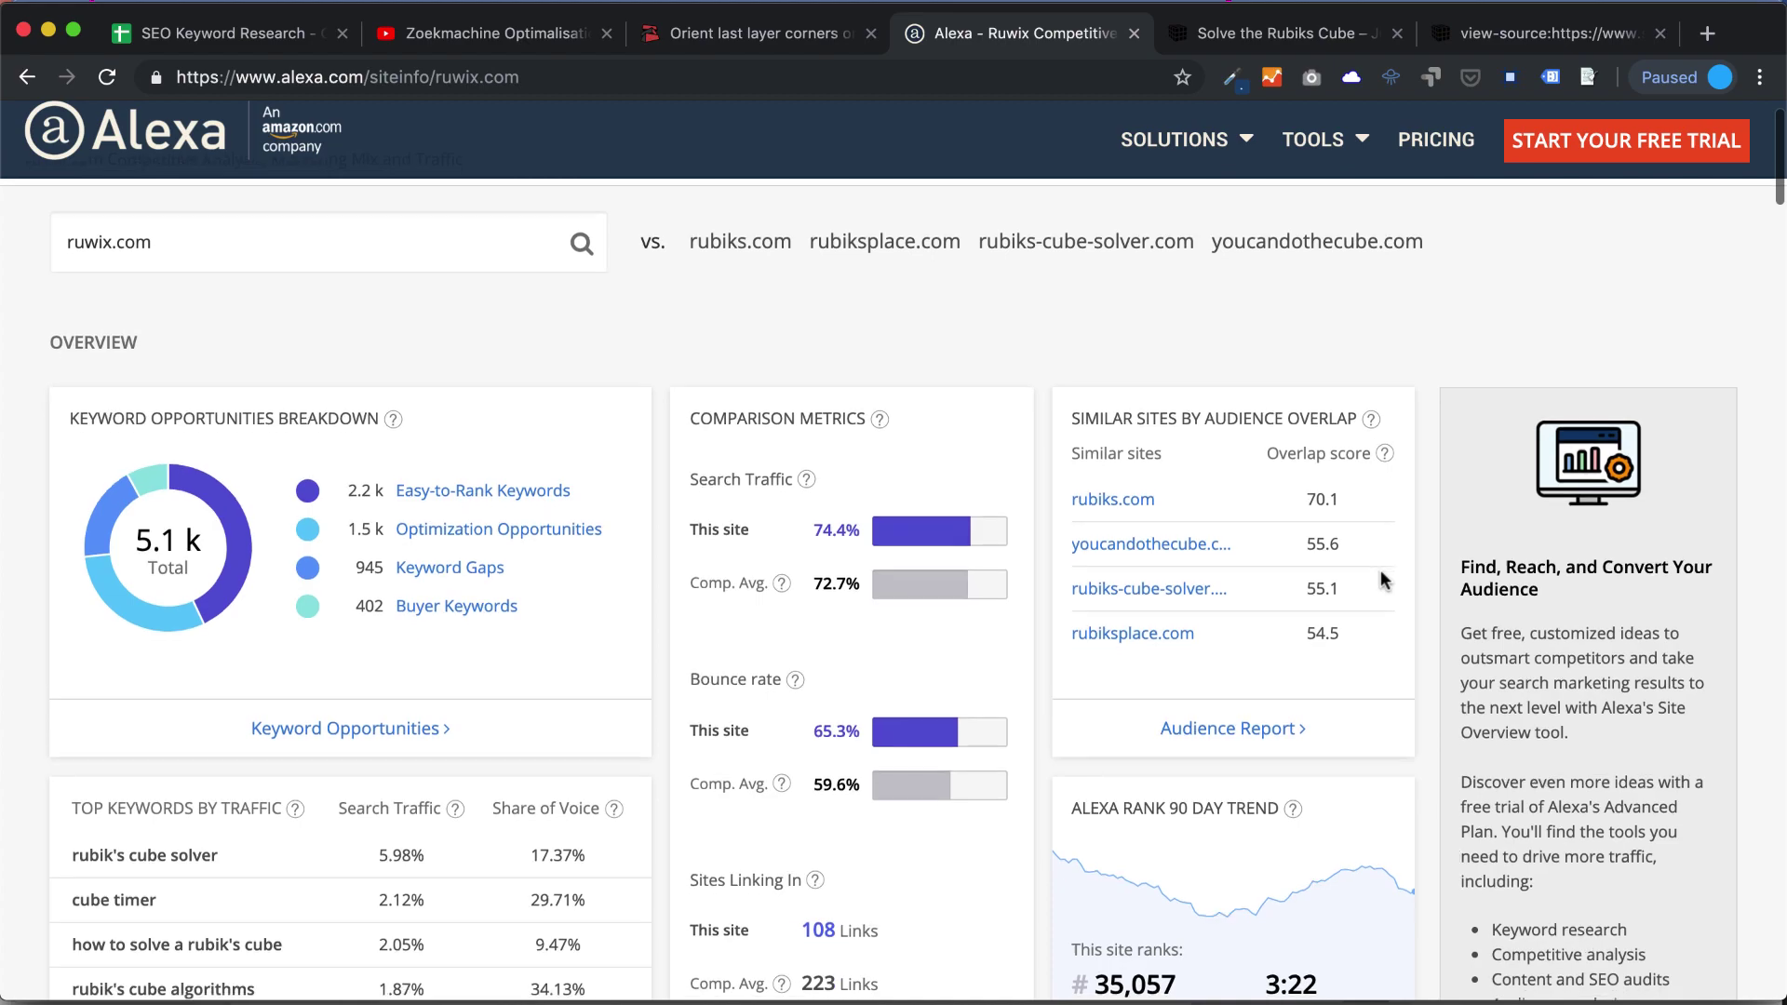
pyautogui.scroll(-15, 1384, 580)
pyautogui.scroll(-20, 1381, 571)
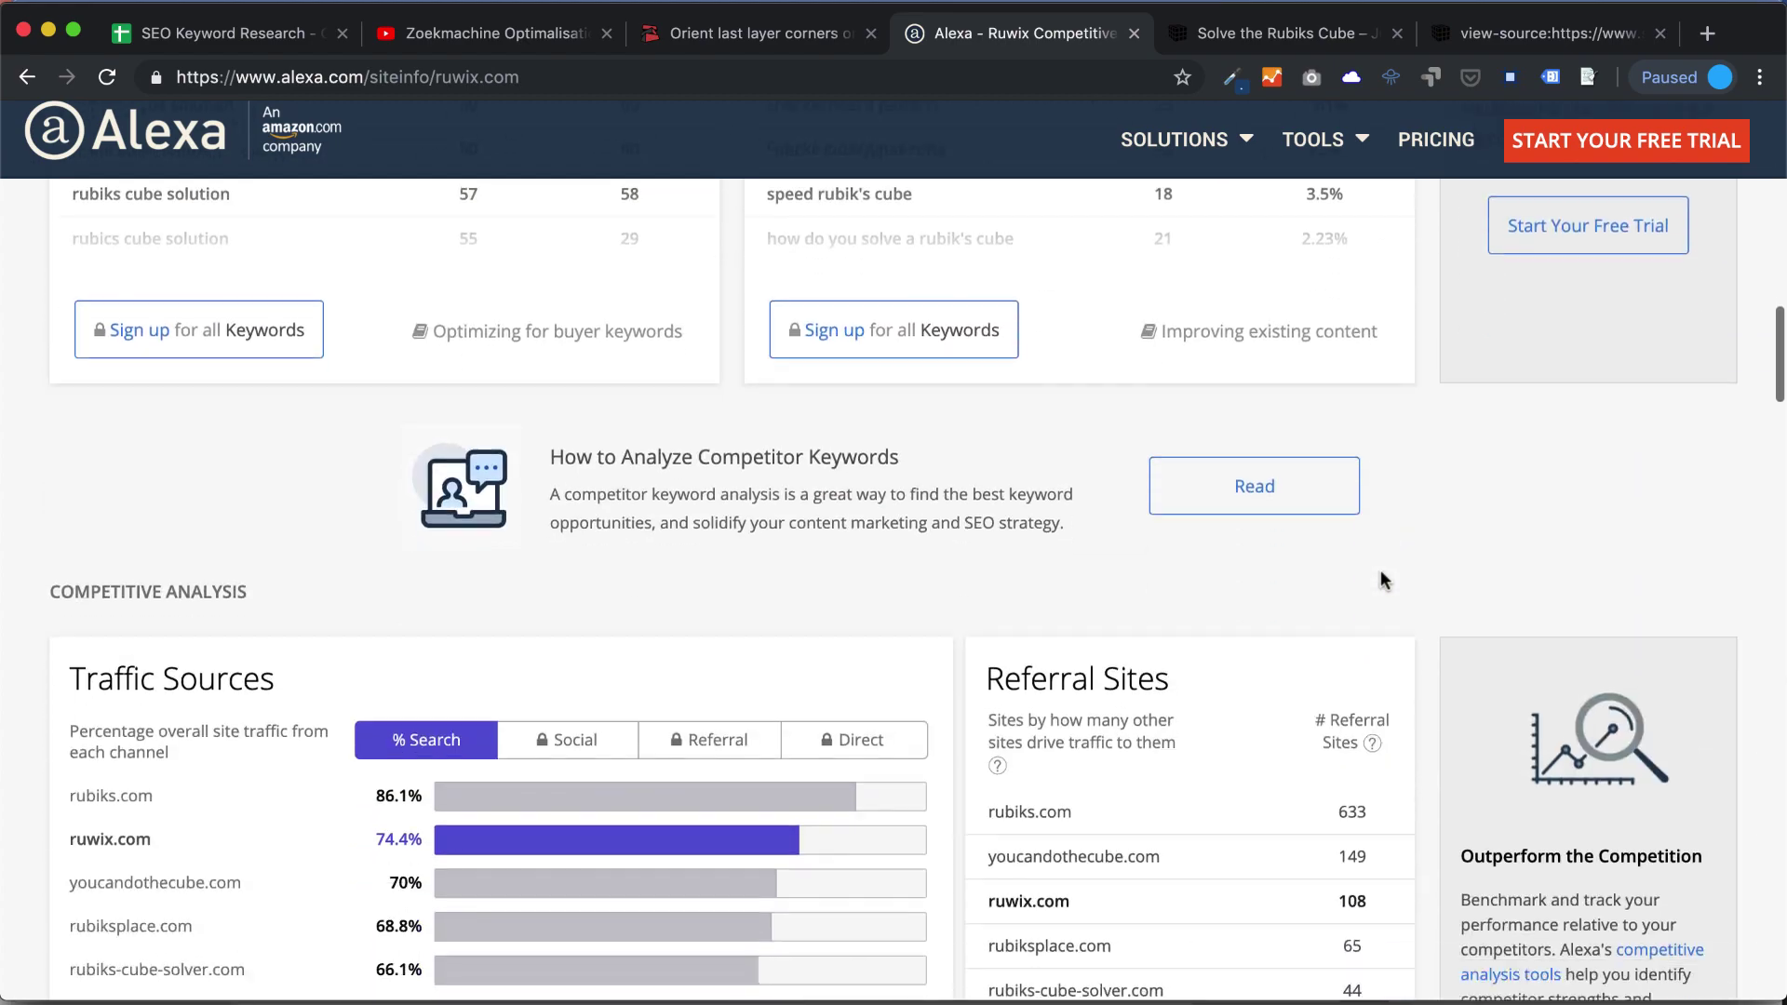
pyautogui.scroll(-10, 1382, 570)
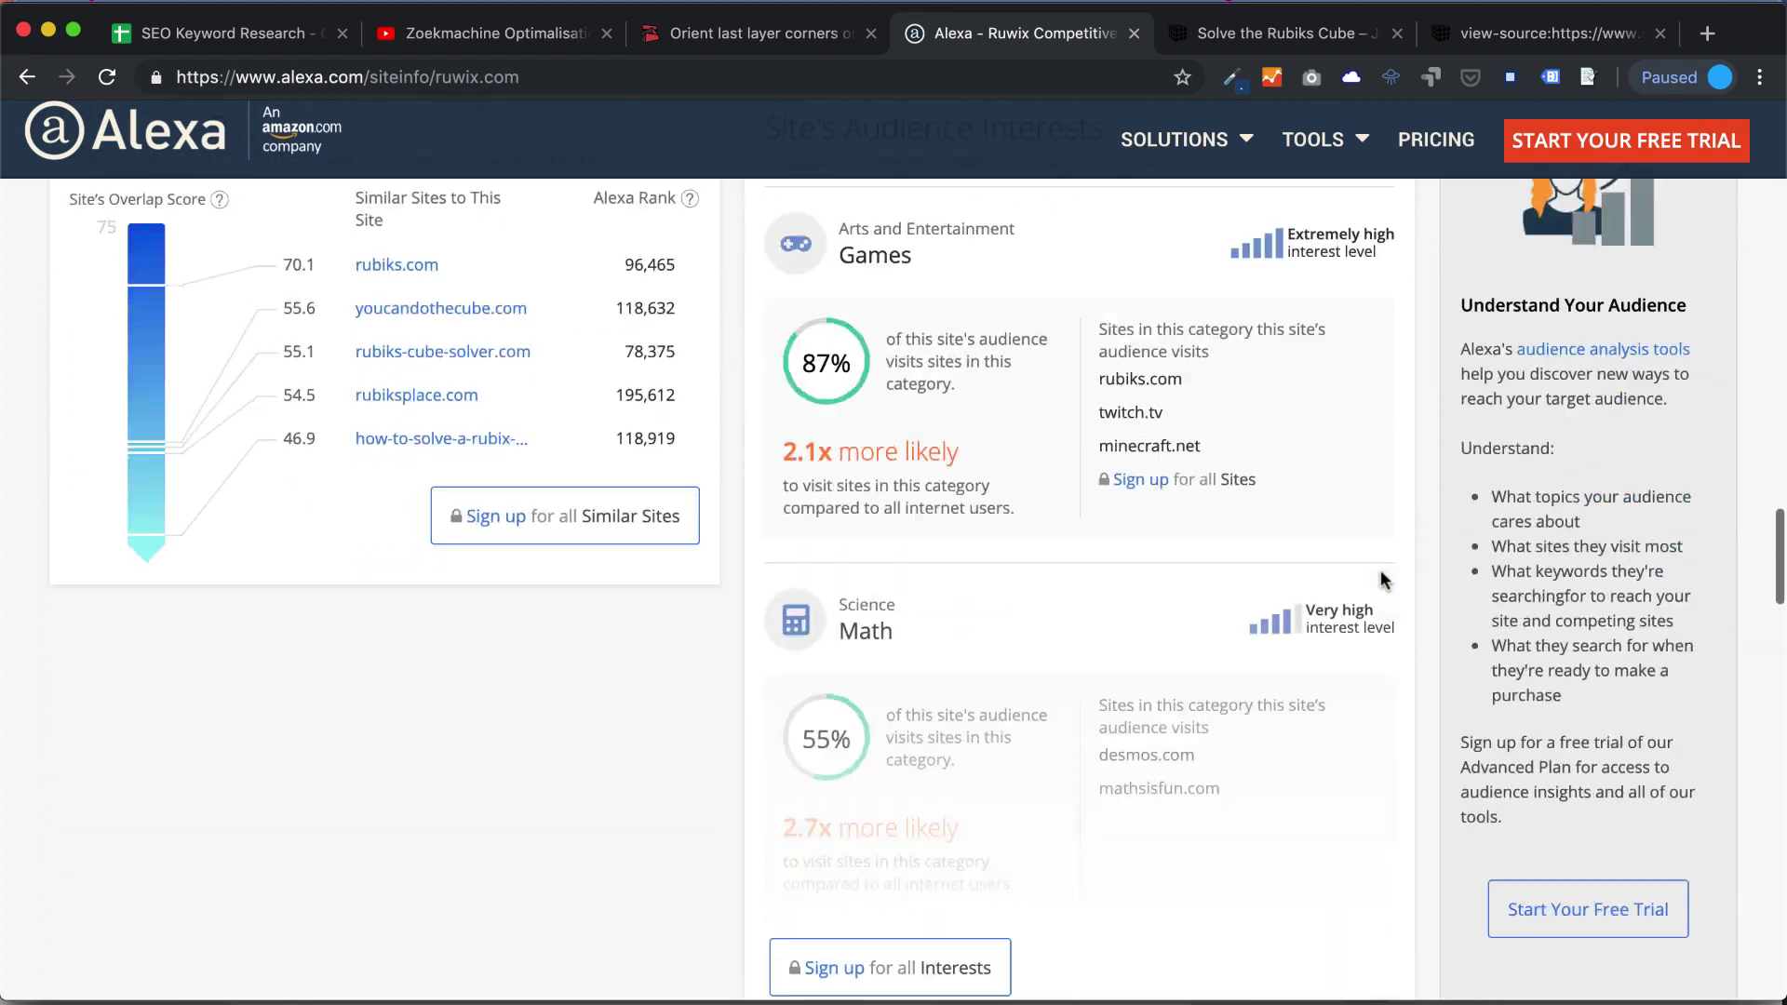
pyautogui.scroll(10, 1381, 570)
pyautogui.scroll(-12, 1381, 569)
pyautogui.scroll(-3, 1381, 570)
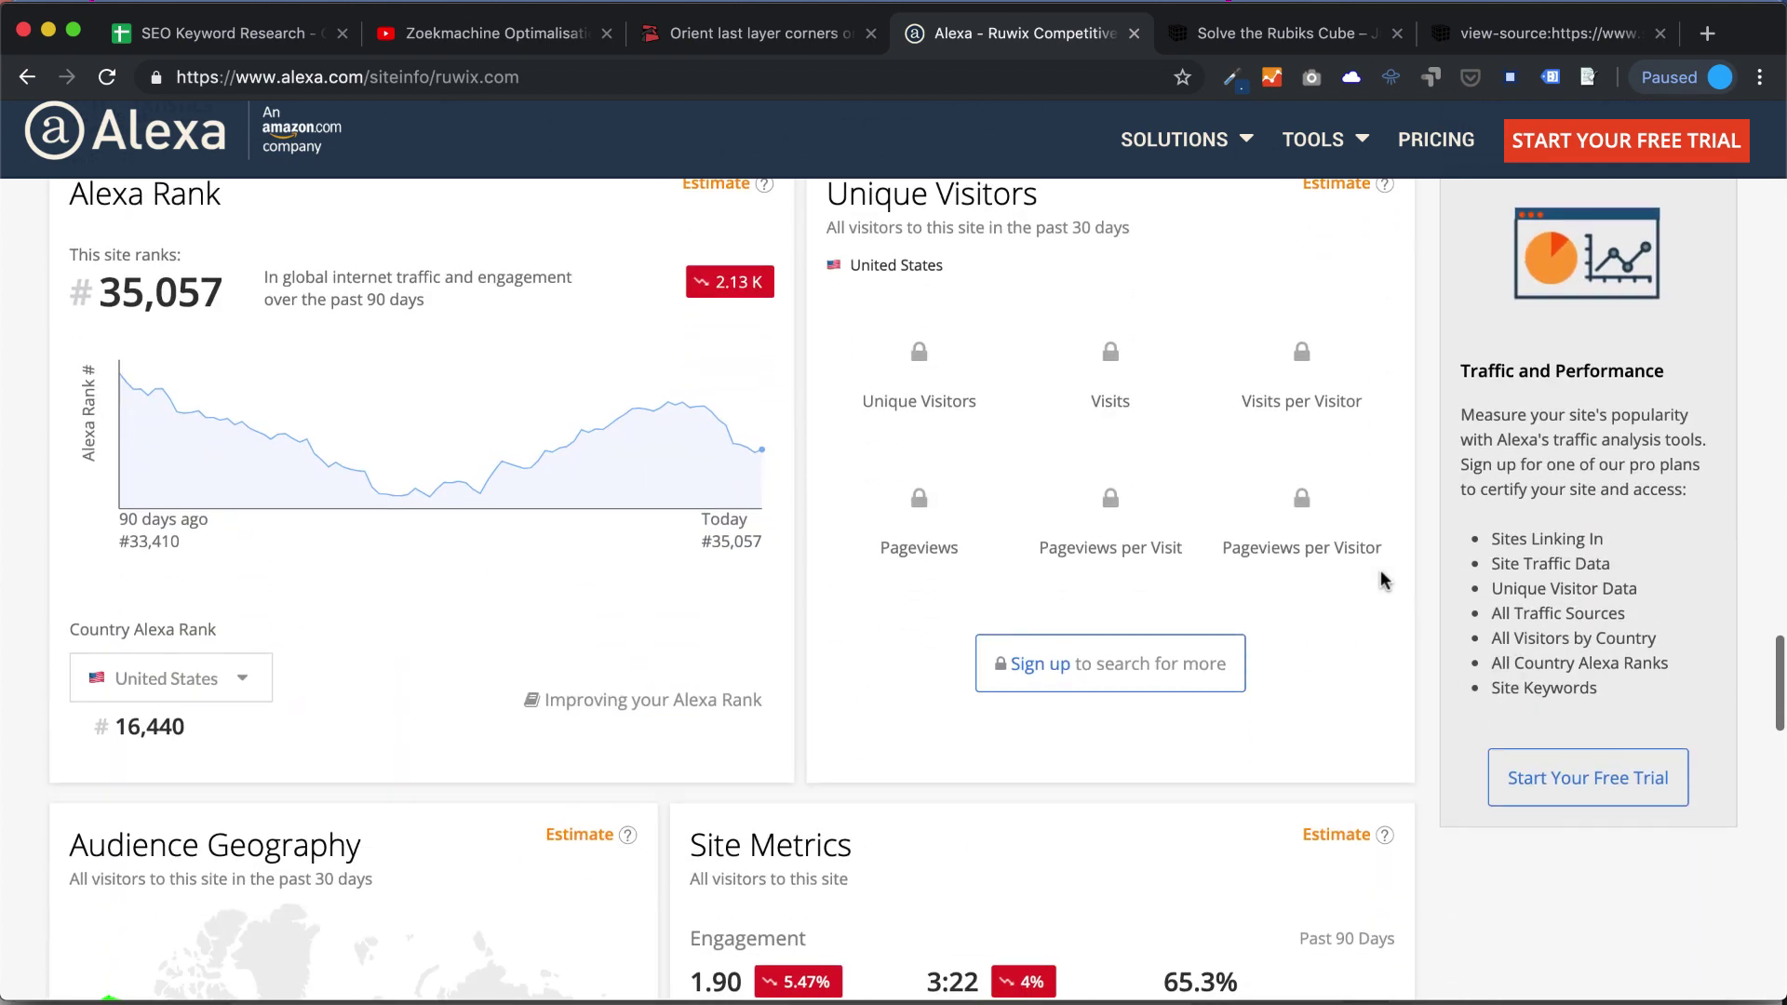
pyautogui.scroll(2, 1382, 570)
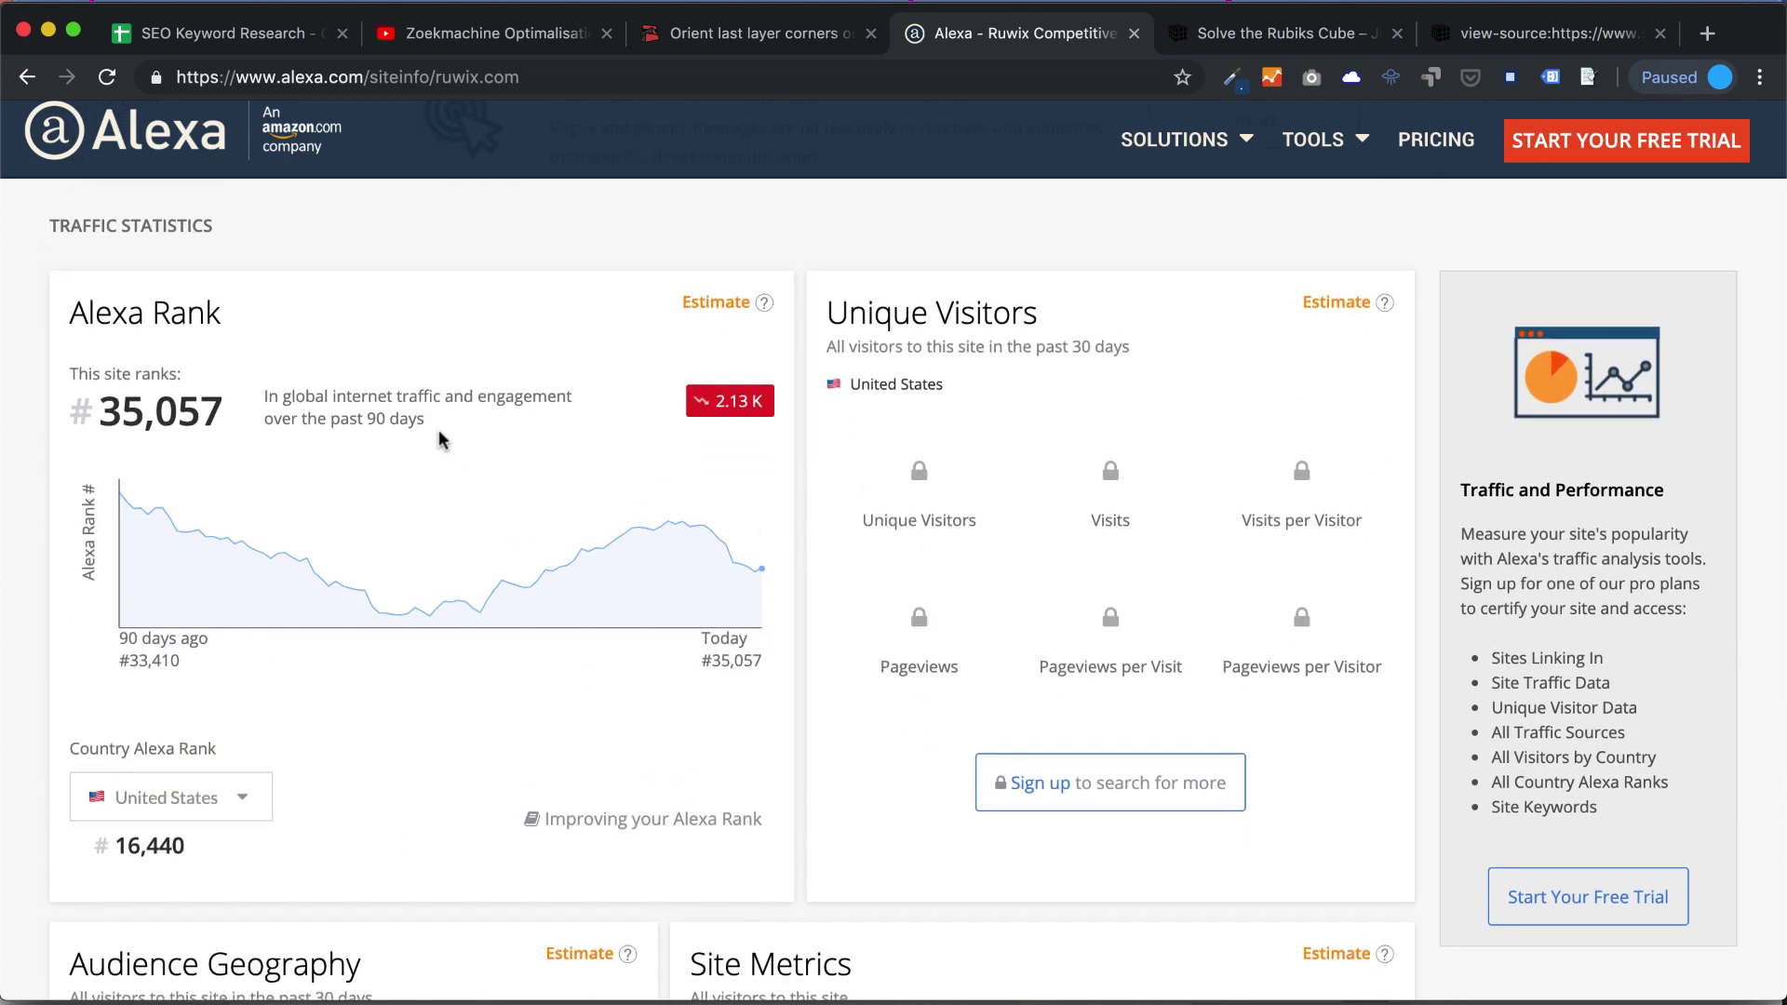
pyautogui.doubleClick(119, 434)
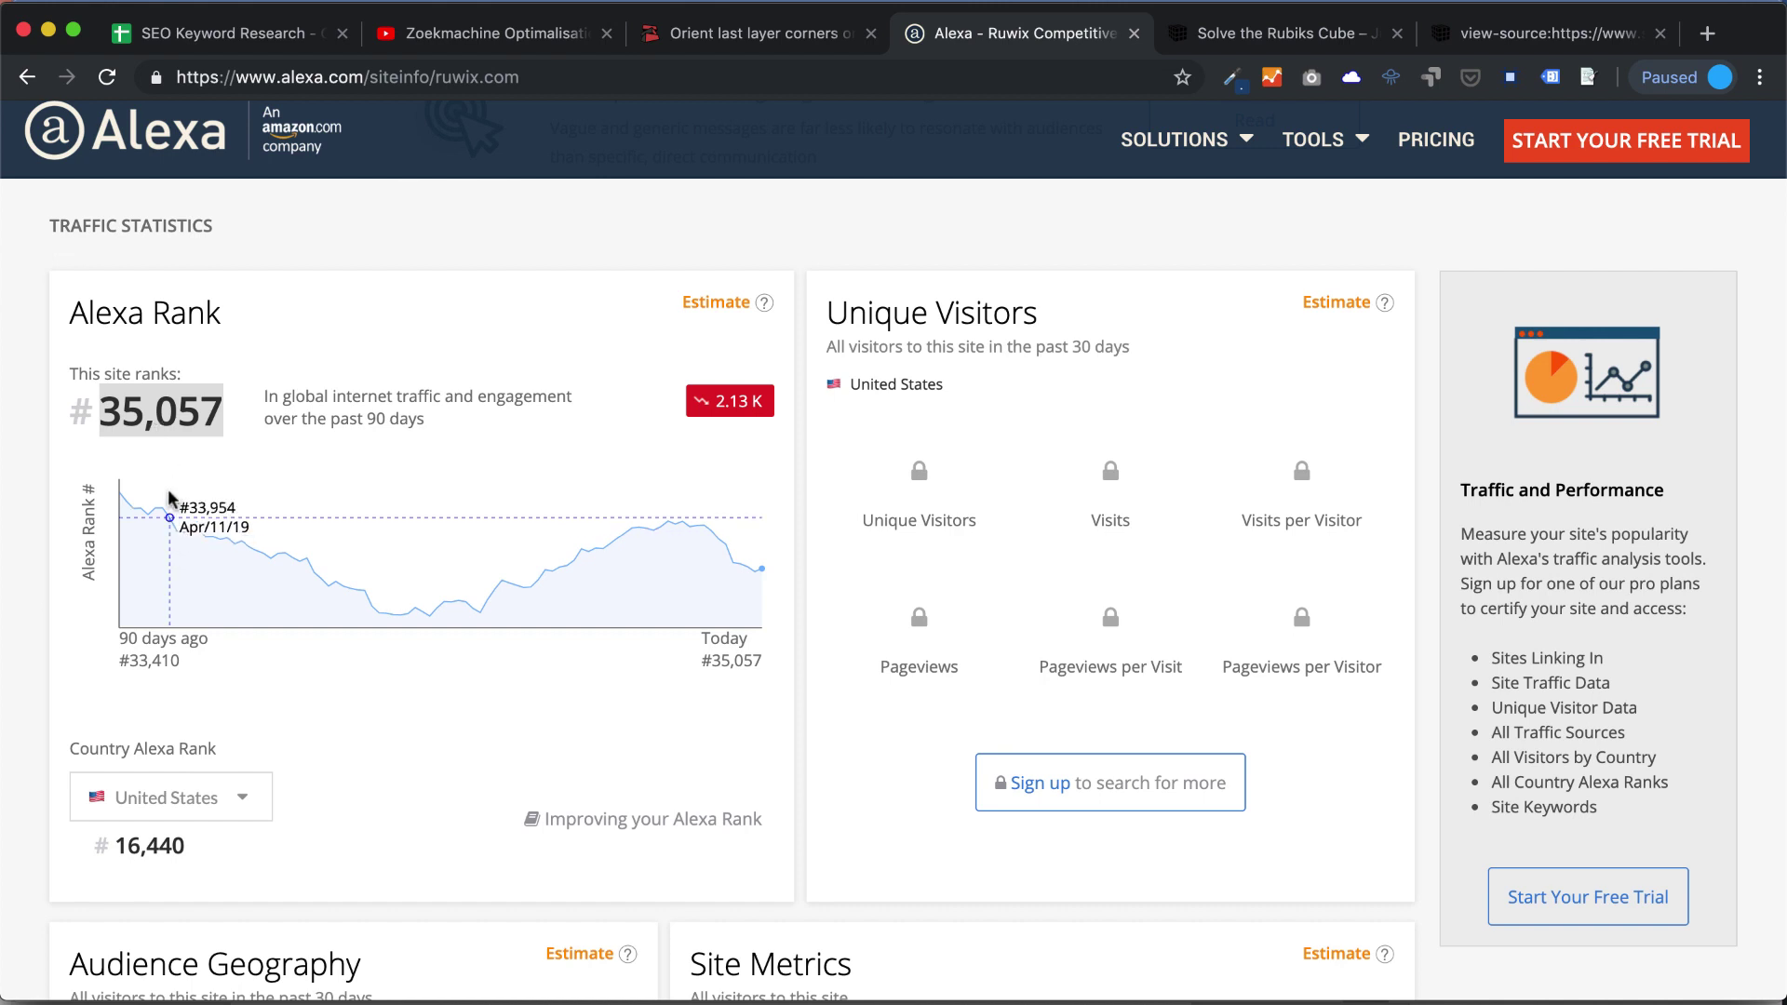
pyautogui.moveTo(404, 590)
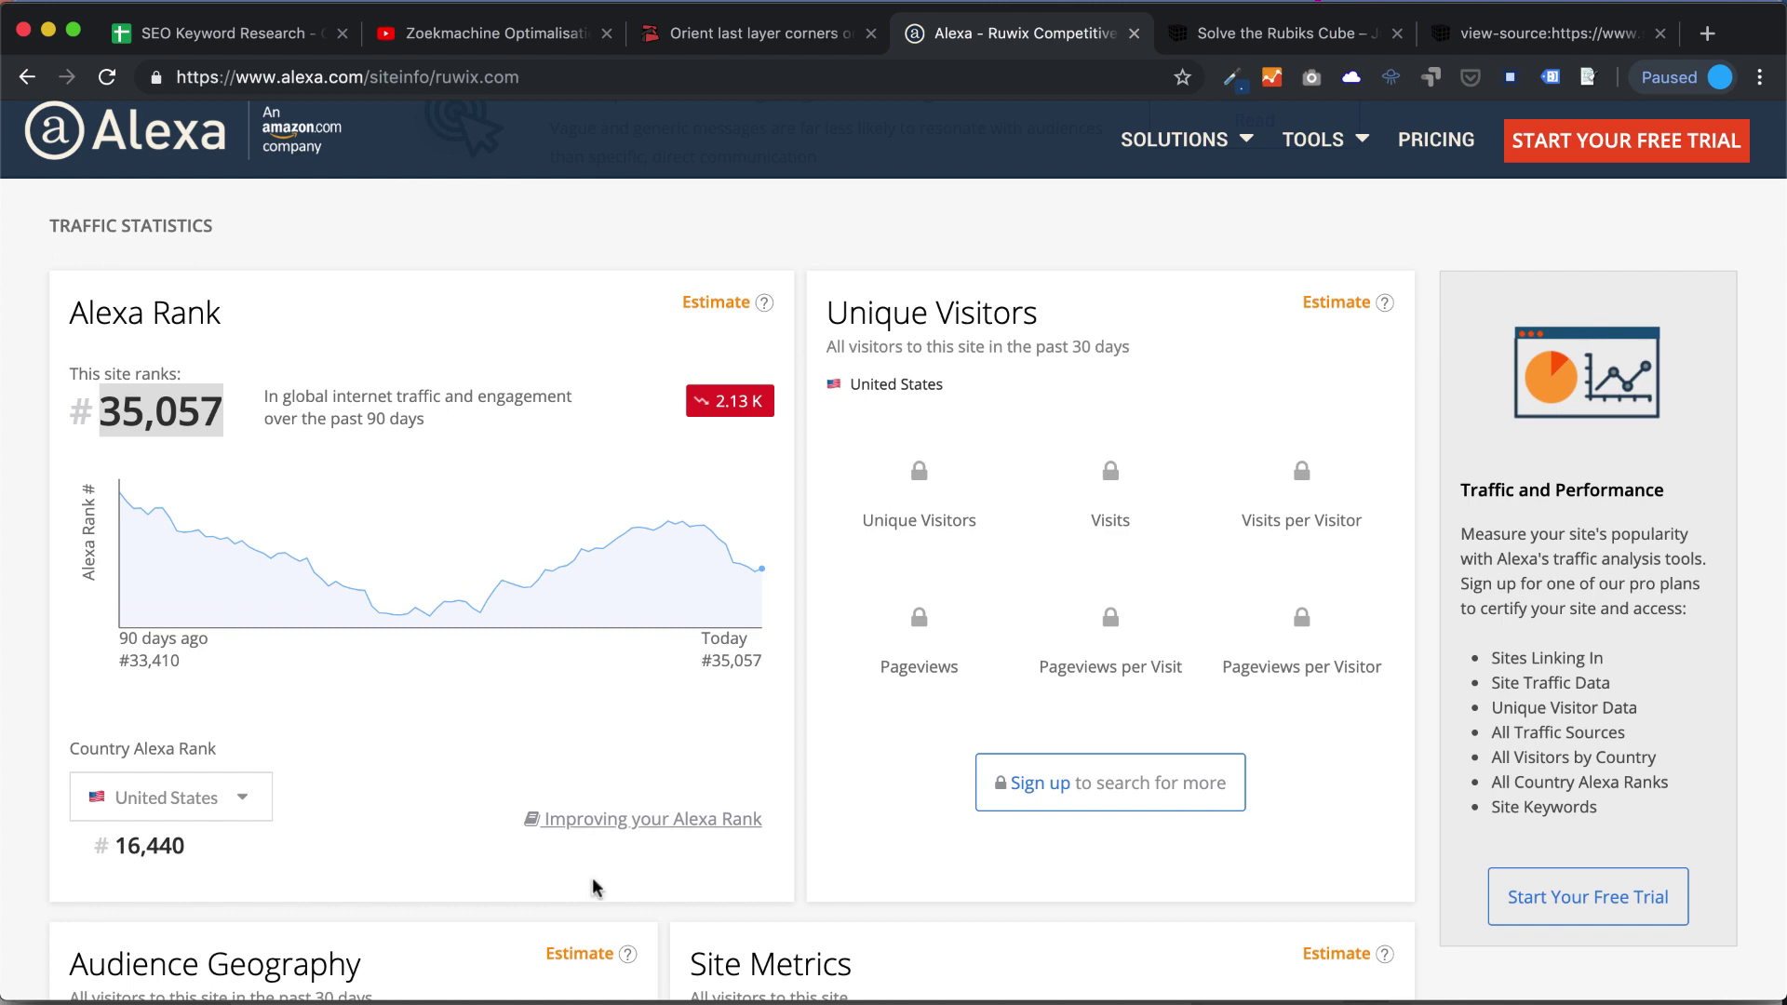
pyautogui.moveTo(439, 522)
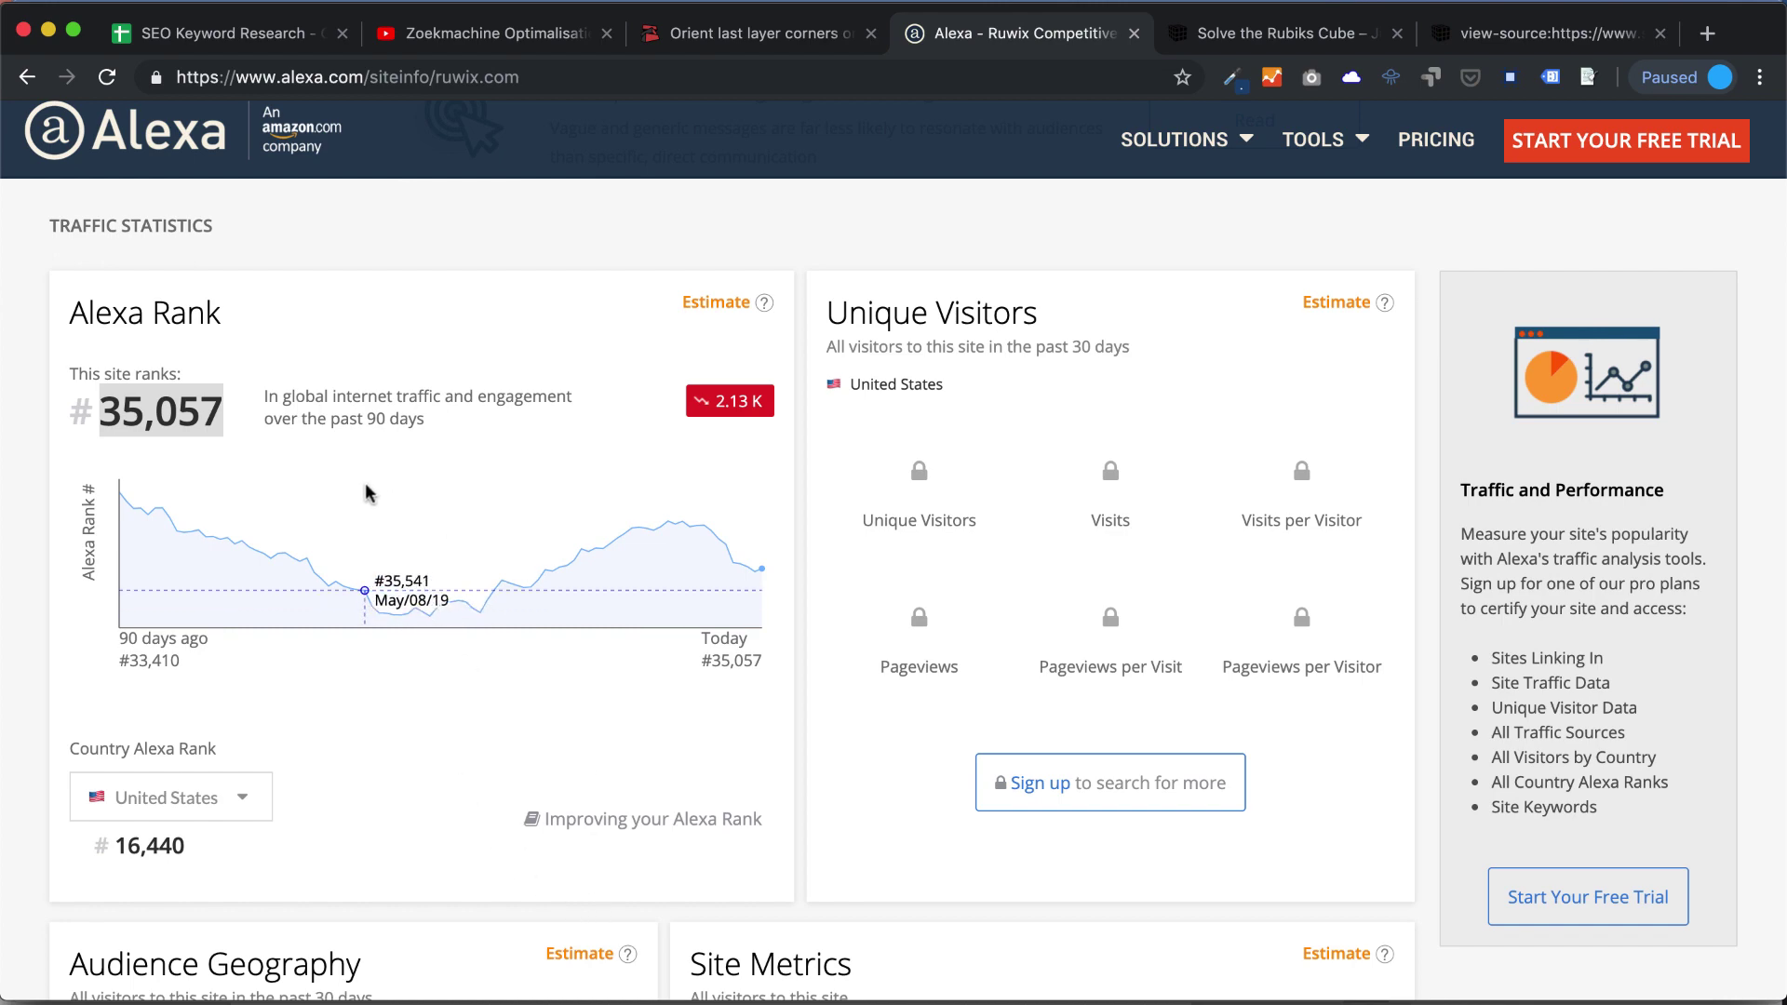
pyautogui.moveTo(987, 1002)
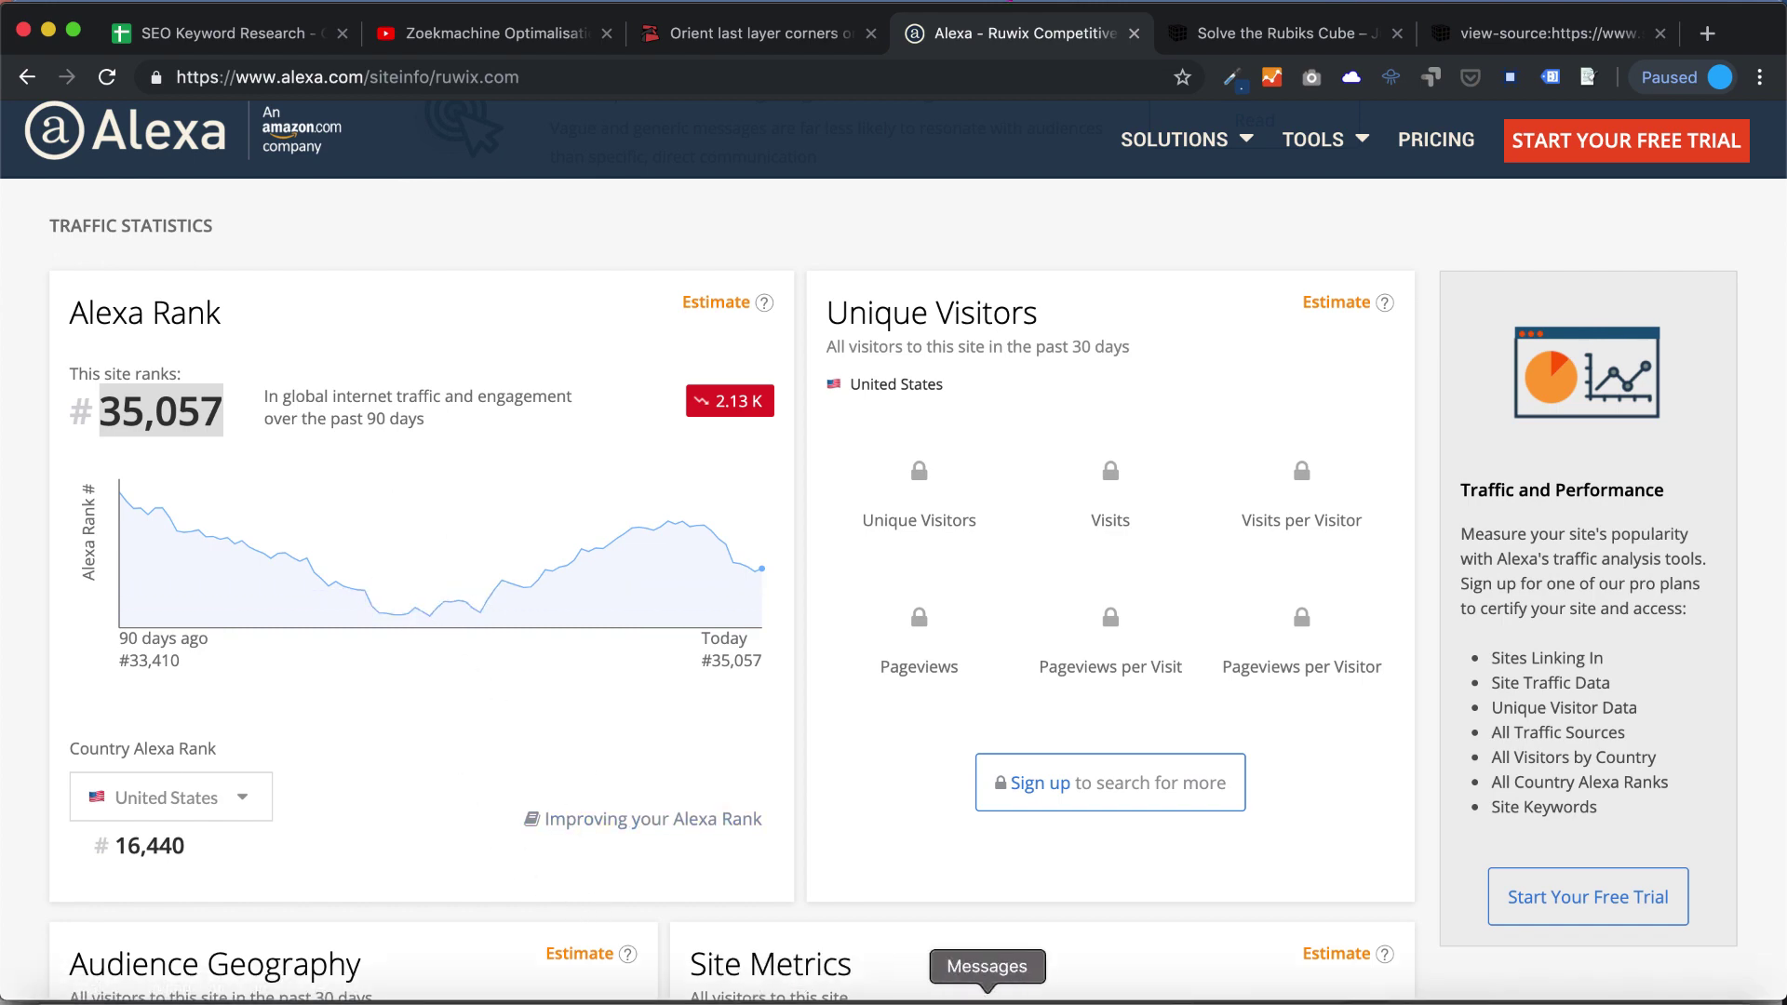
# Enter 35057 as the Alexa.com value in I14 of the SEO Keyword Research sheet.
pyautogui.press('super+1')
pyautogui.write('35057')
pyautogui.click(1243, 557)
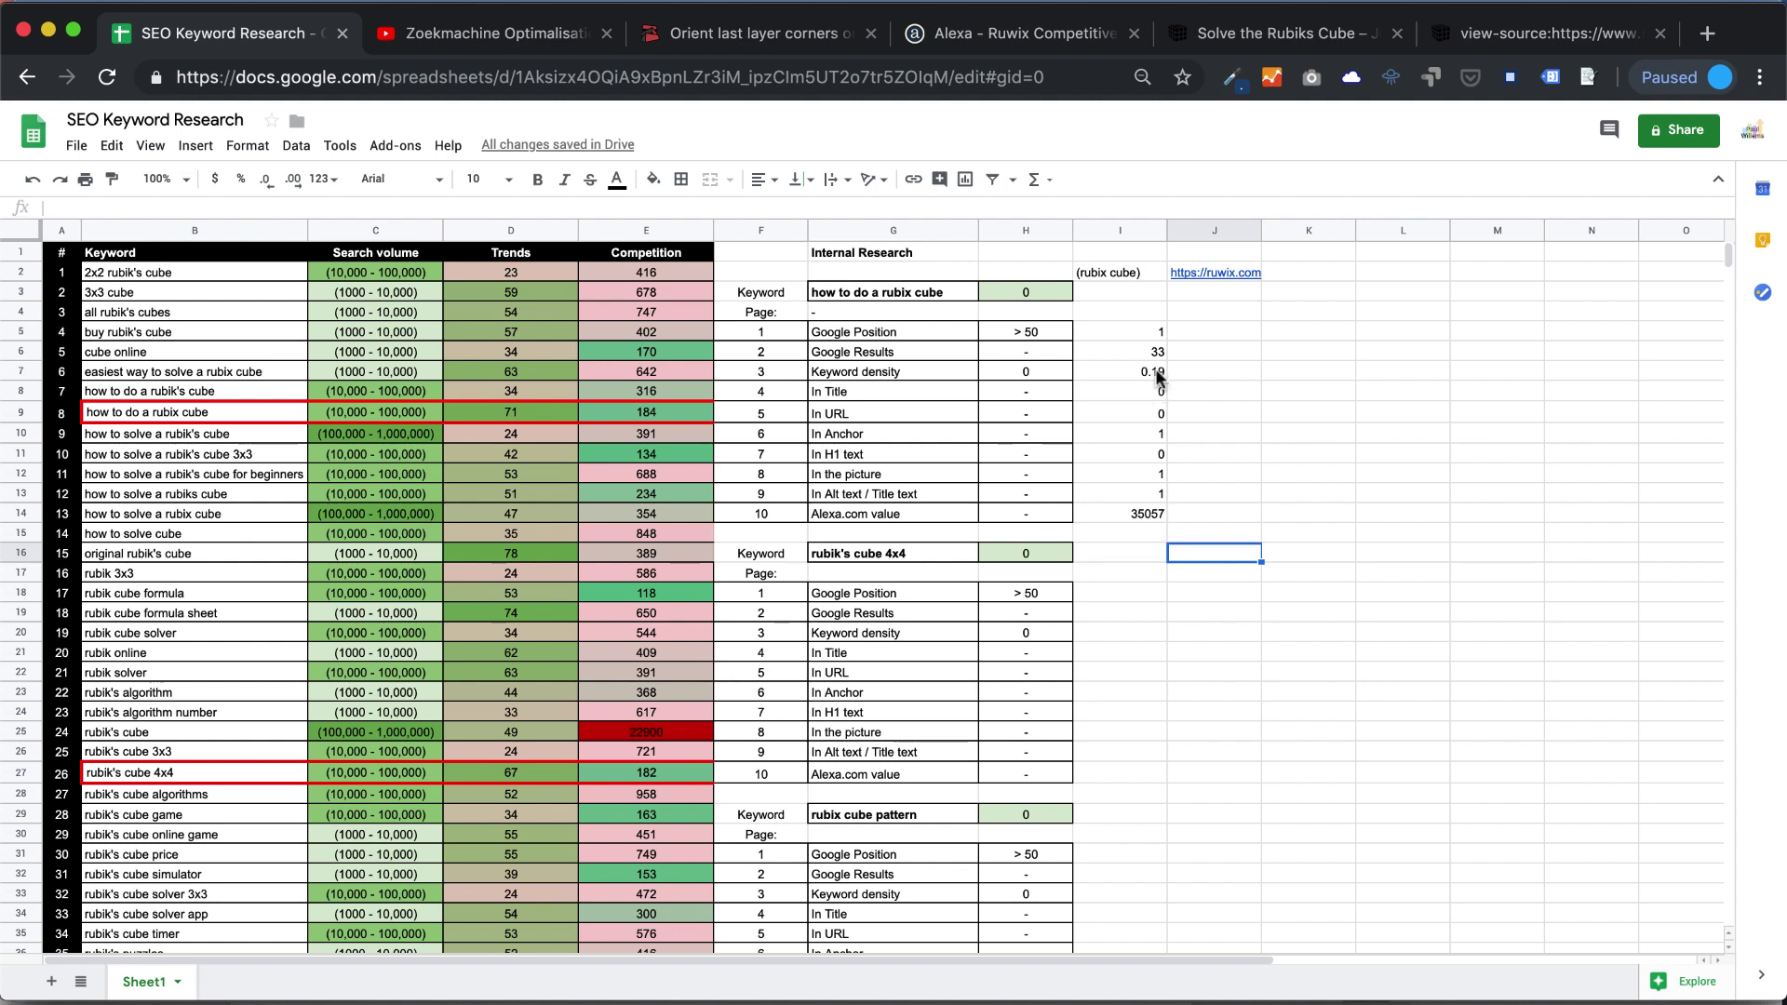
# Enter the score (7/10) in I3, directly below the (rubix cube) label.
pyautogui.click(1131, 295)
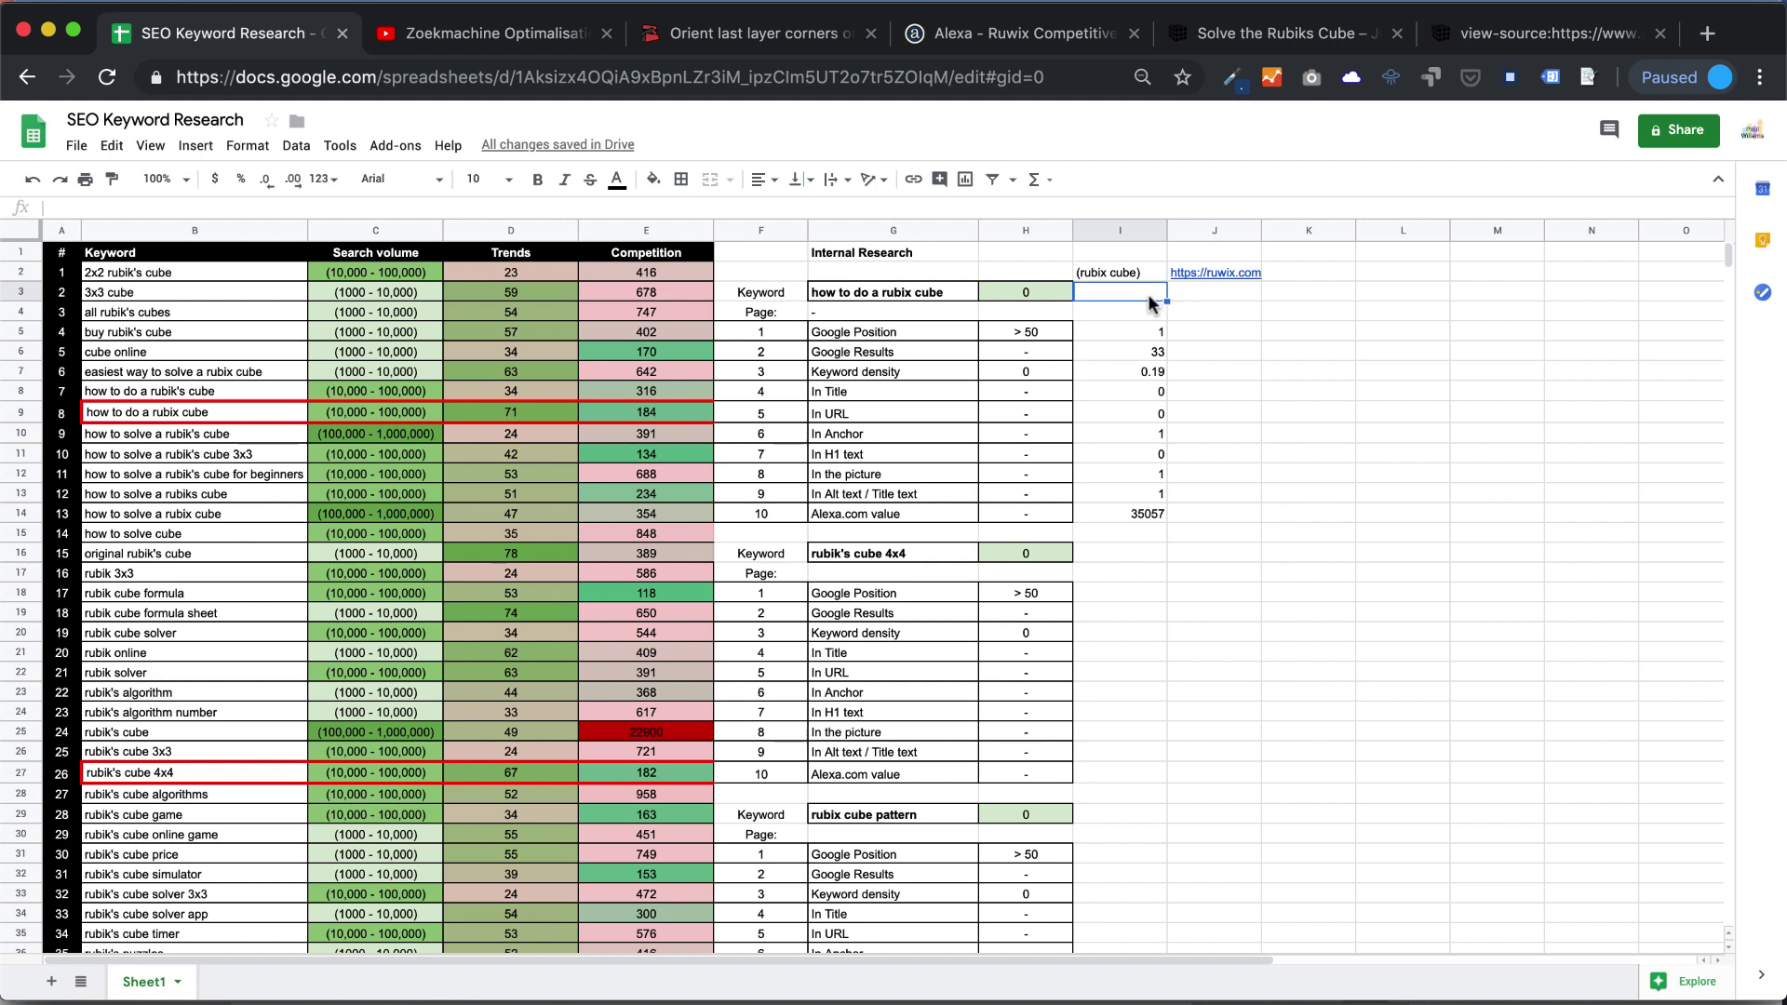
pyautogui.write('7/10)')
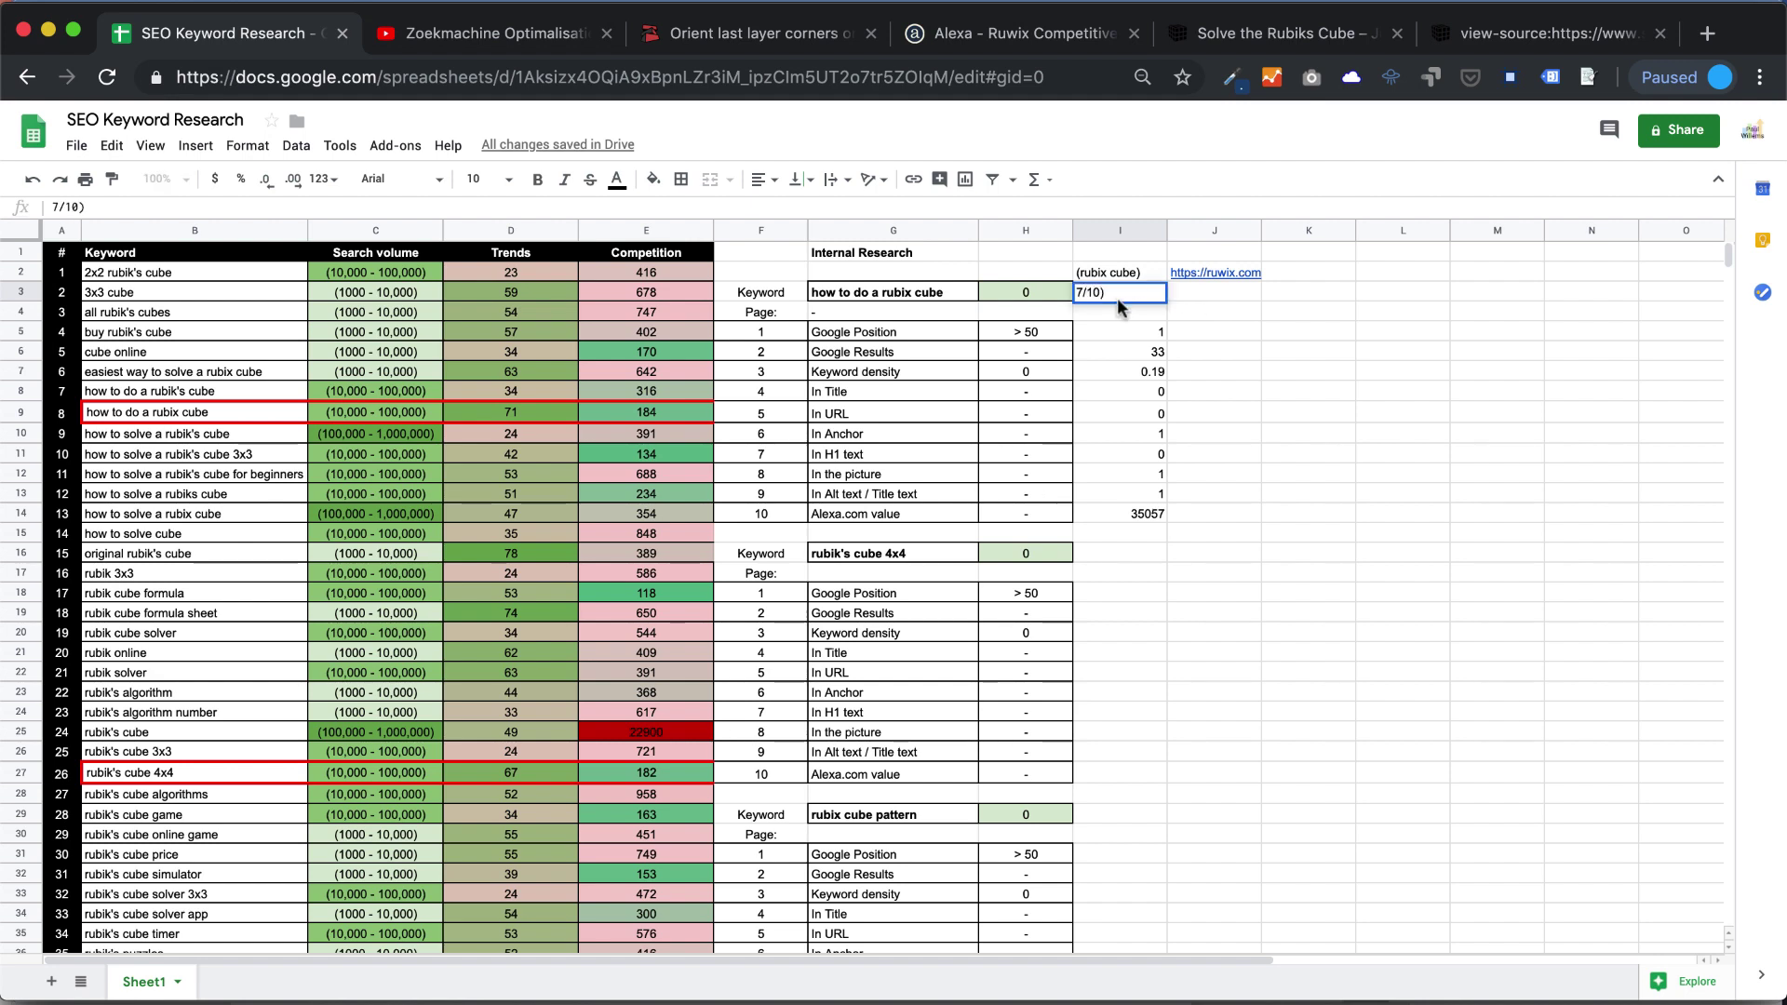
pyautogui.click(1077, 295)
pyautogui.write('(')
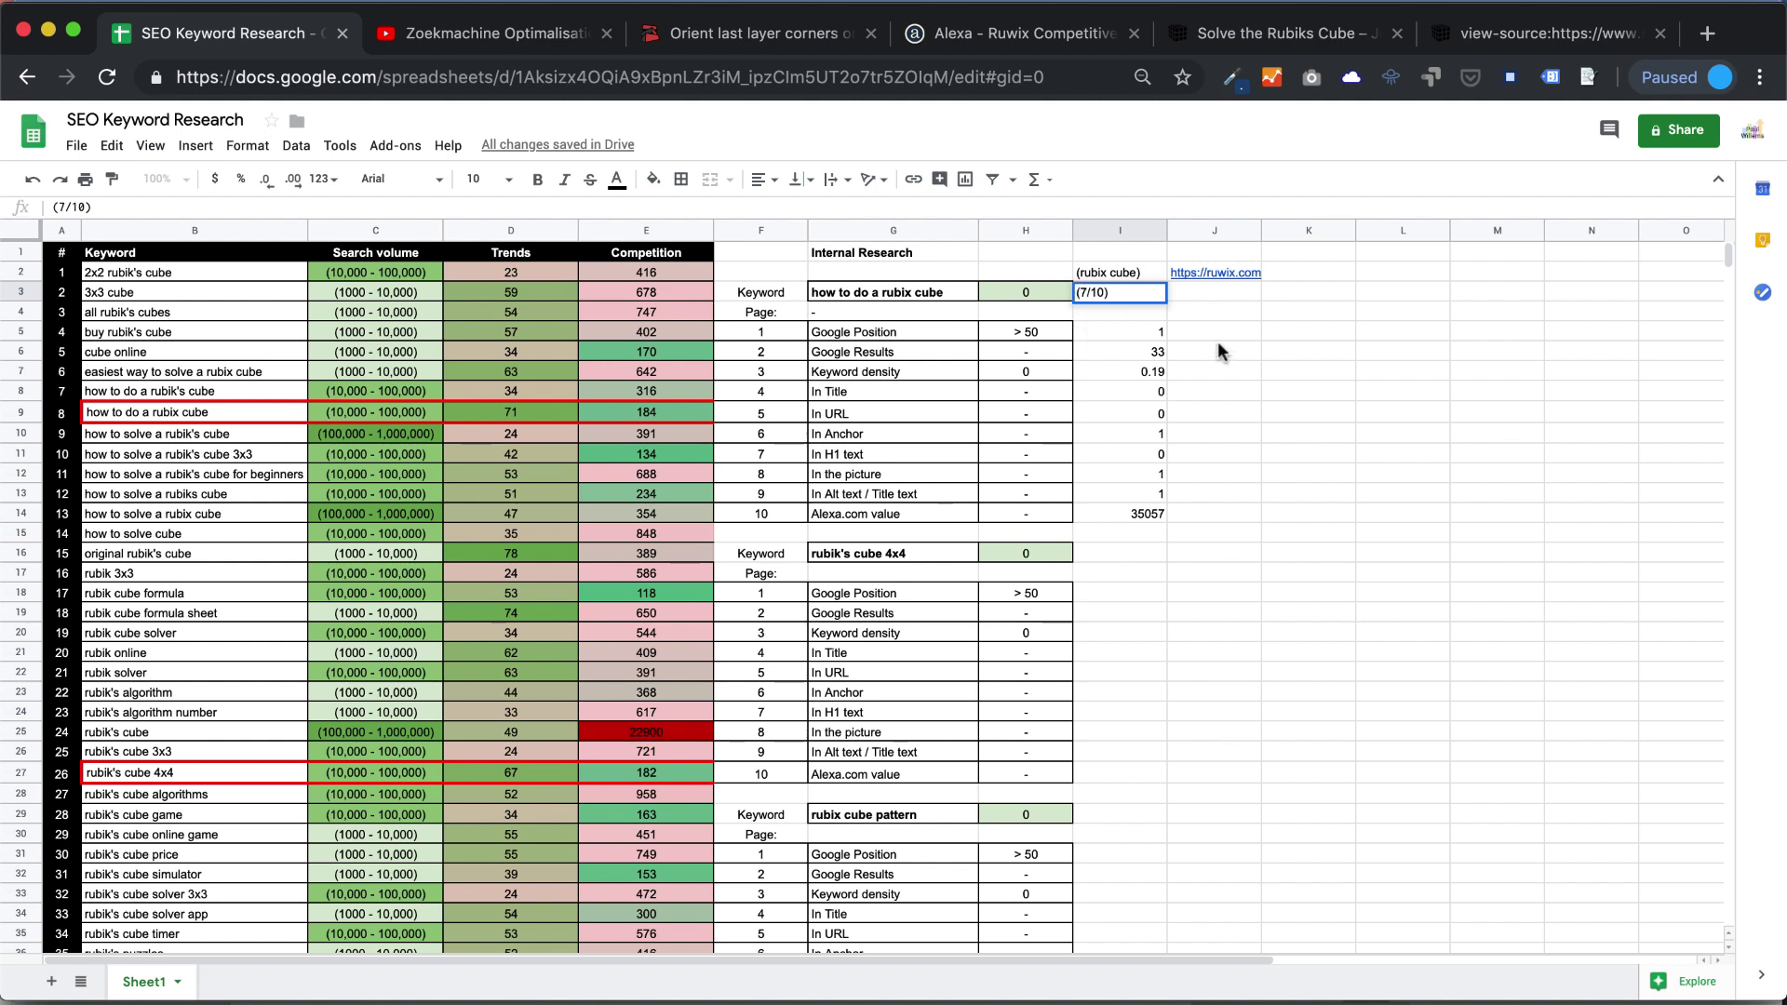
pyautogui.click(1312, 399)
pyautogui.click(1131, 299)
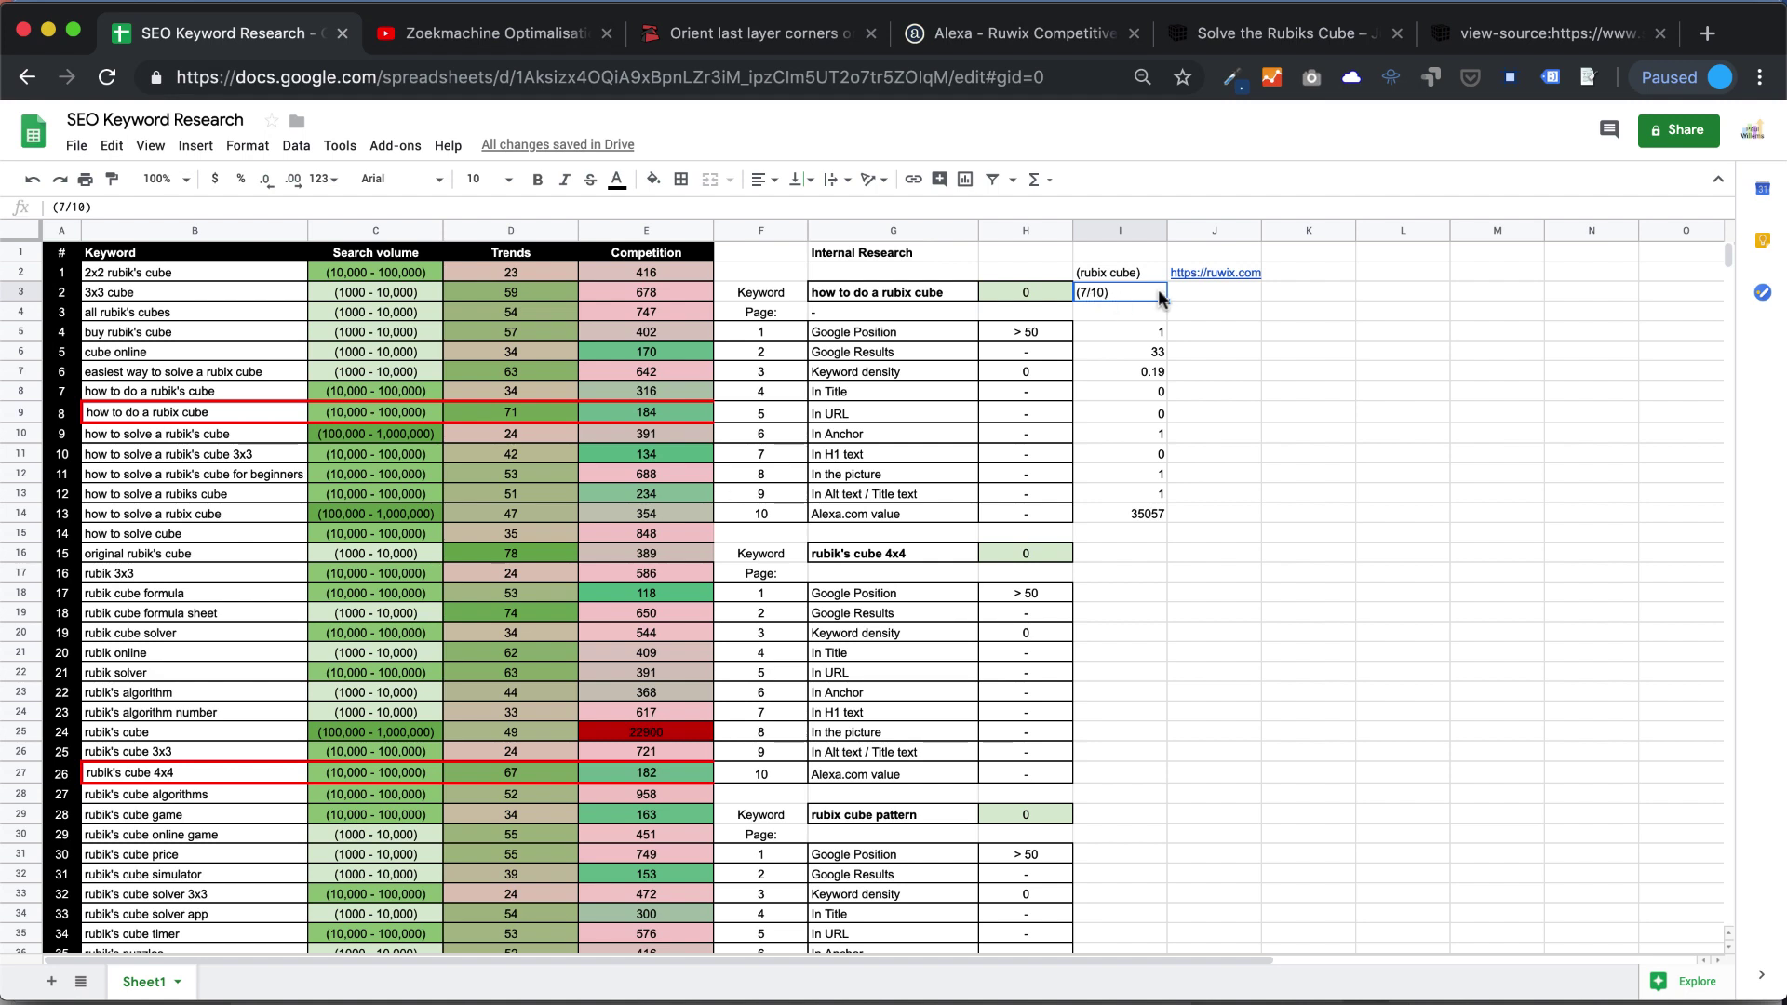
pyautogui.click(1237, 349)
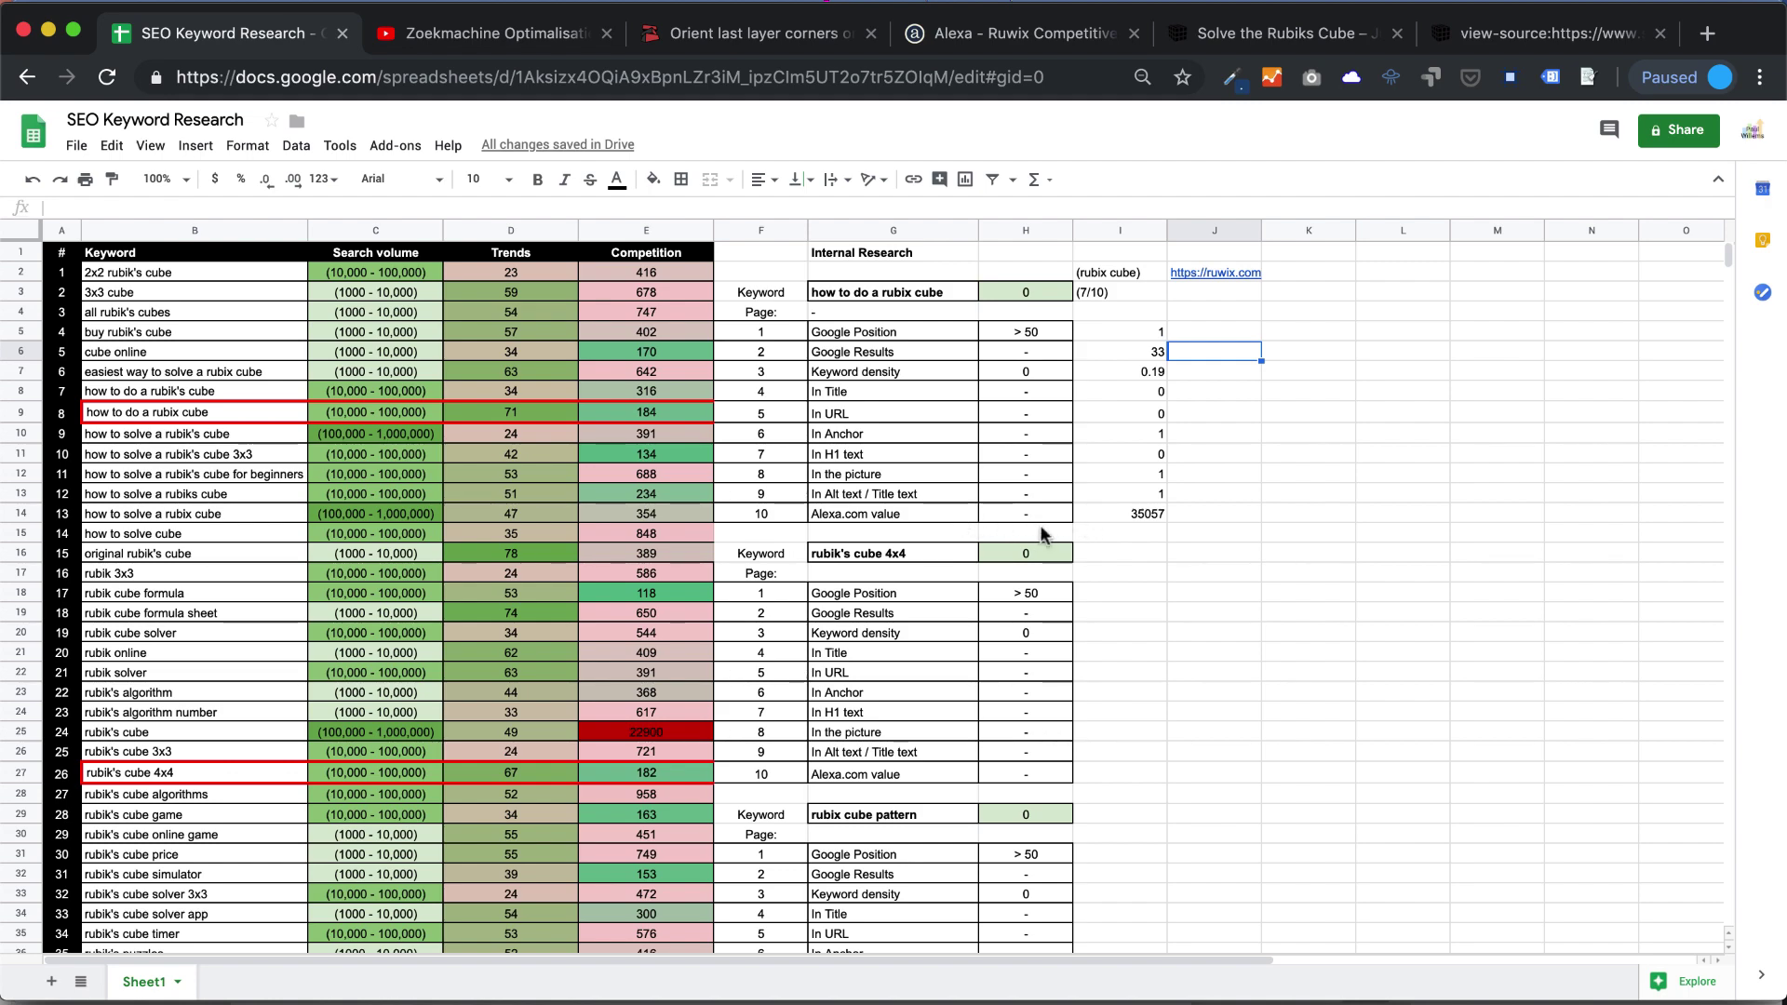
pyautogui.scroll(-3, 1164, 559)
pyautogui.scroll(3, 987, 372)
pyautogui.scroll(-1, 1028, 805)
pyautogui.scroll(-2, 1026, 797)
pyautogui.scroll(3, 1025, 797)
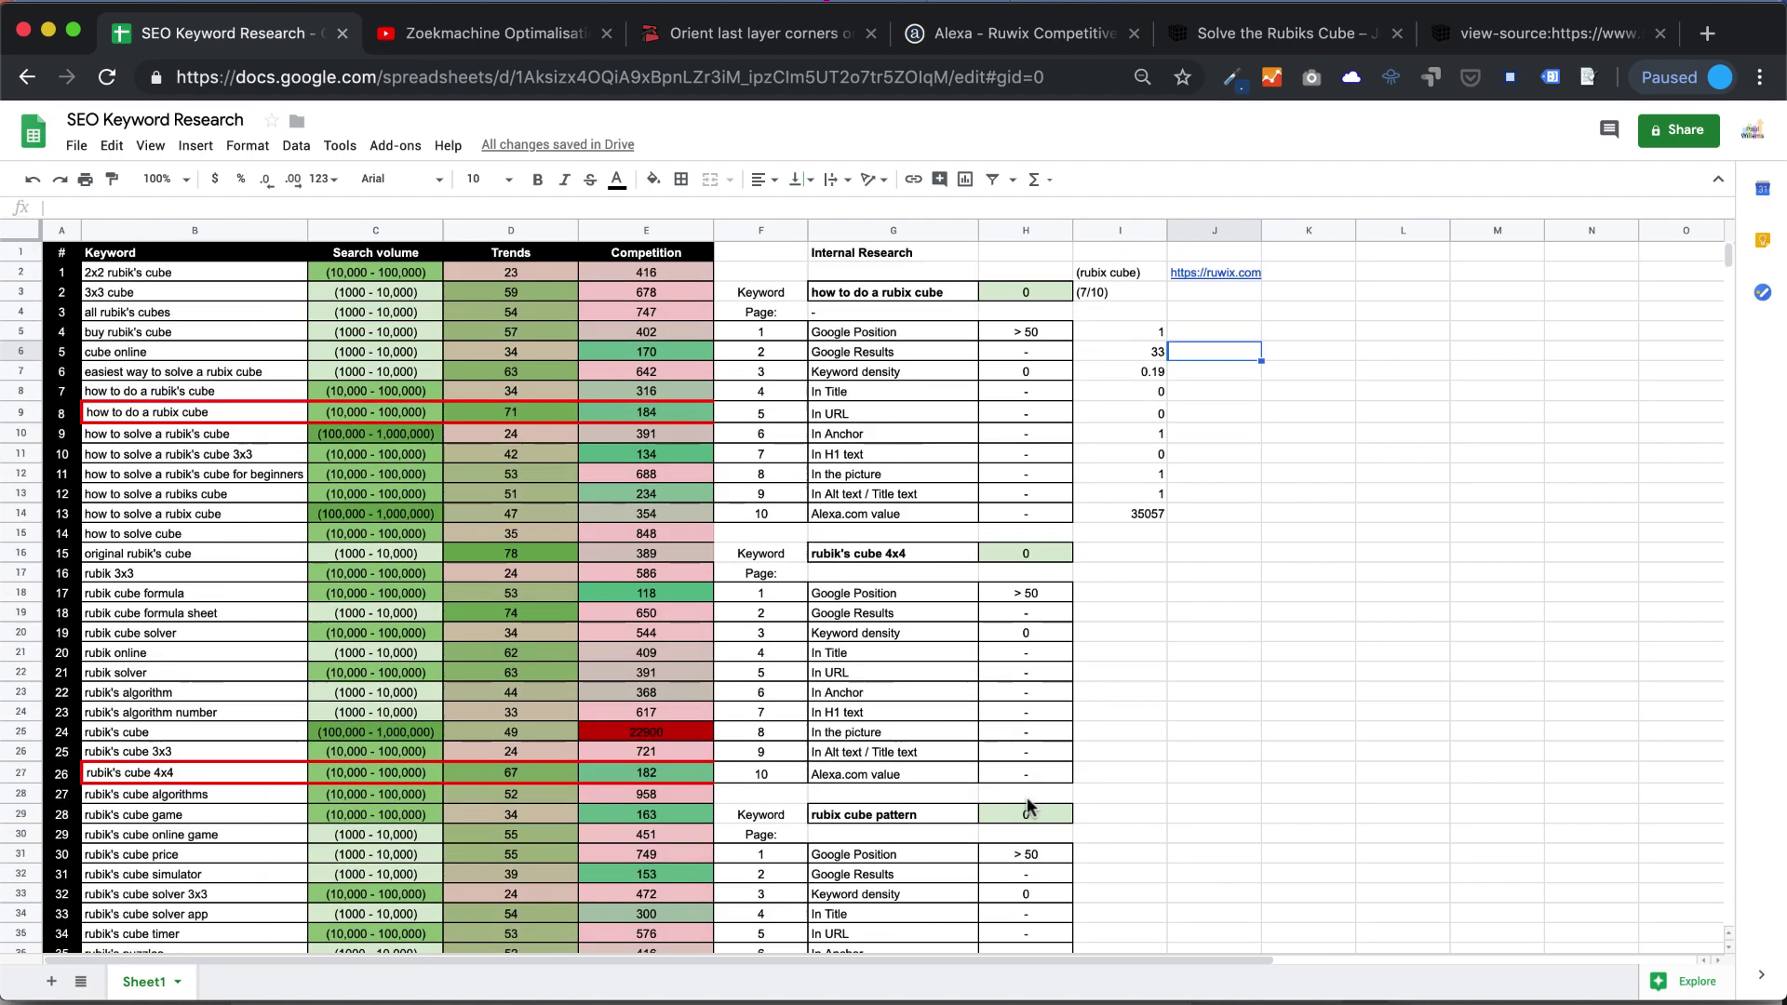